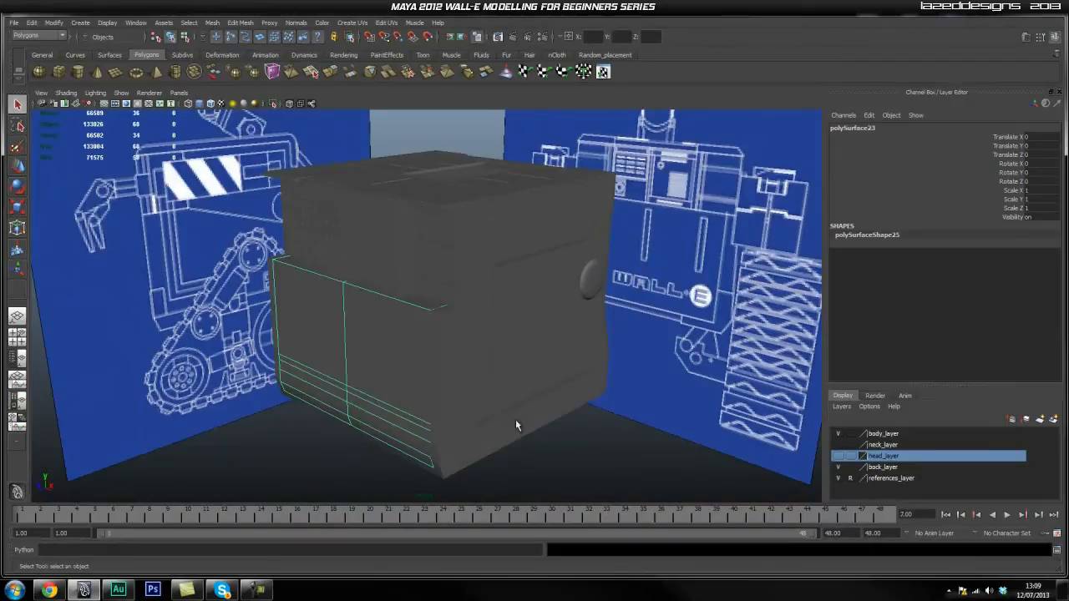
Isolate the lower body shell in the viewport and select it for editing
left_click(272, 105)
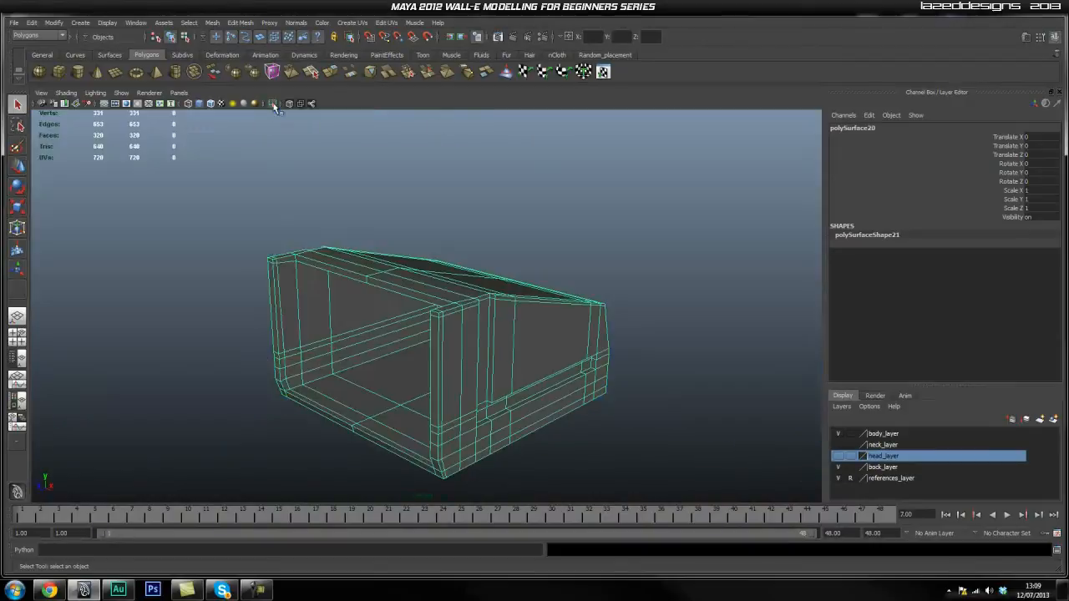
left_click(632, 384)
scroll(348, 326, "up", 10)
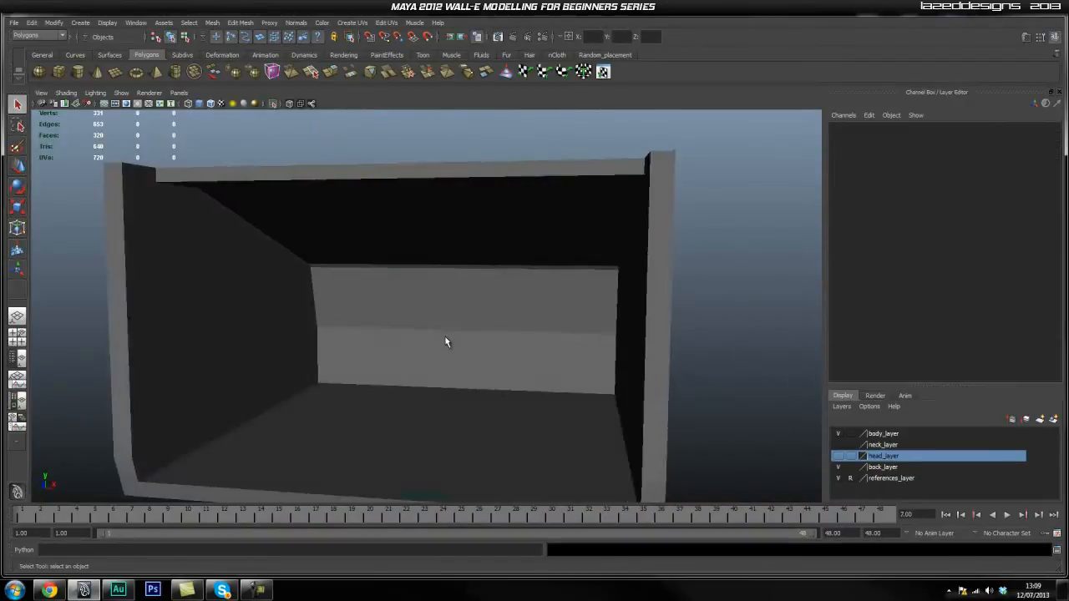
left_click(449, 336)
Delete the two large faces on the lower part of the shell's inner back wall
scroll(375, 327, "up", 8)
left_click_drag(475, 327, 379, 280, "alt")
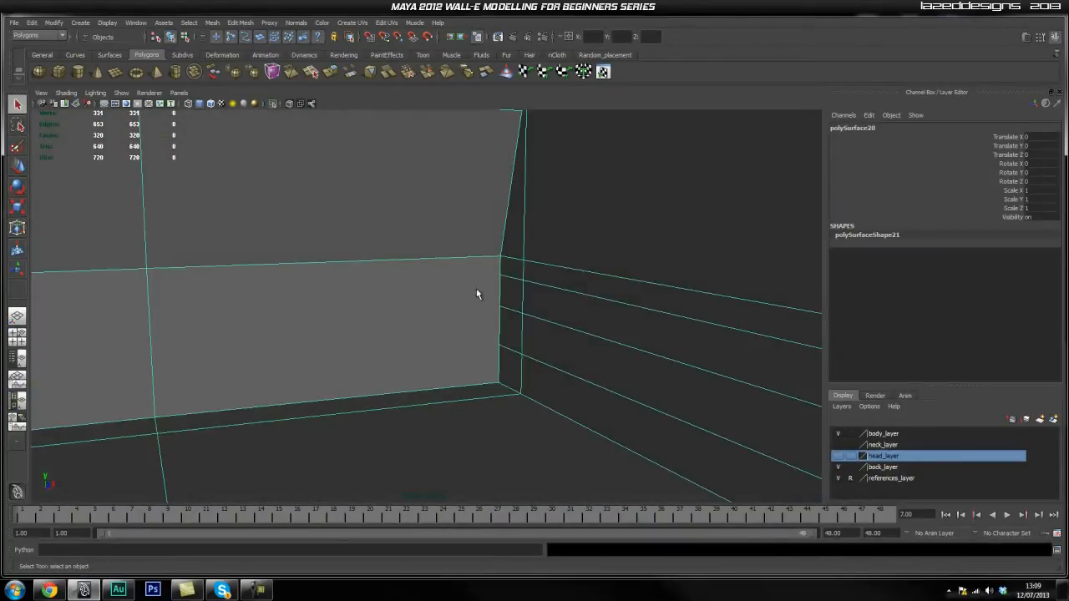
left_click_drag(333, 309, 392, 357, "alt")
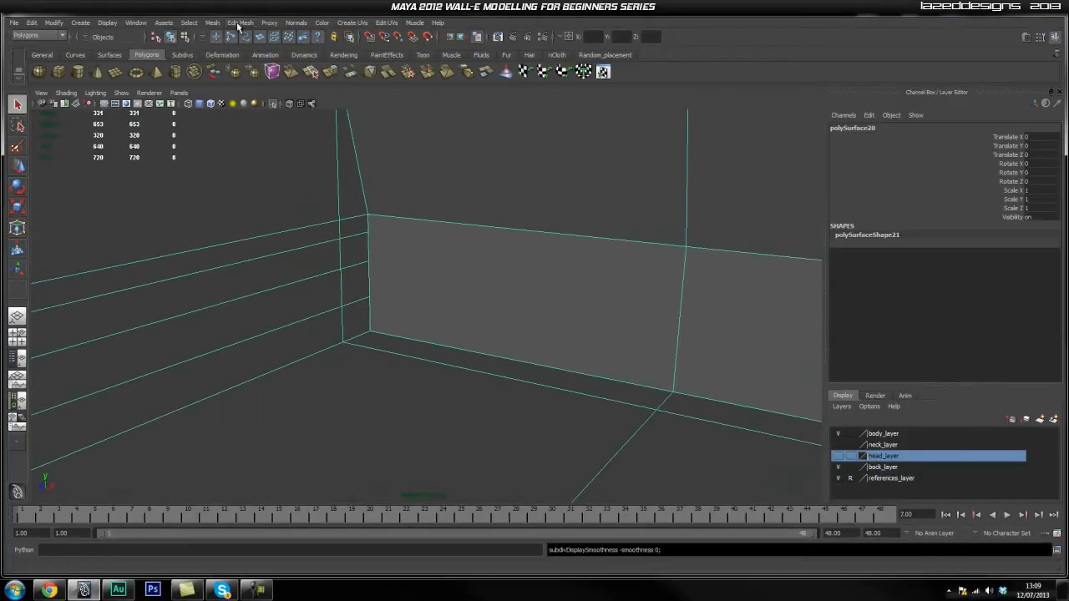
left_click_drag(409, 240, 456, 308, "alt")
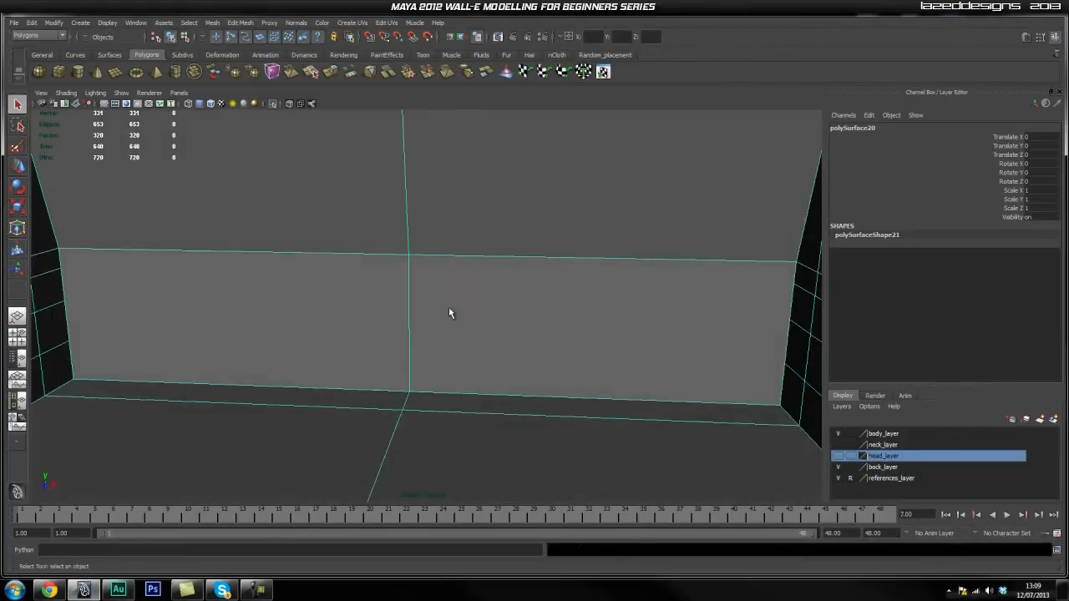
right_click(353, 315)
right_click_drag(358, 334, 357, 337)
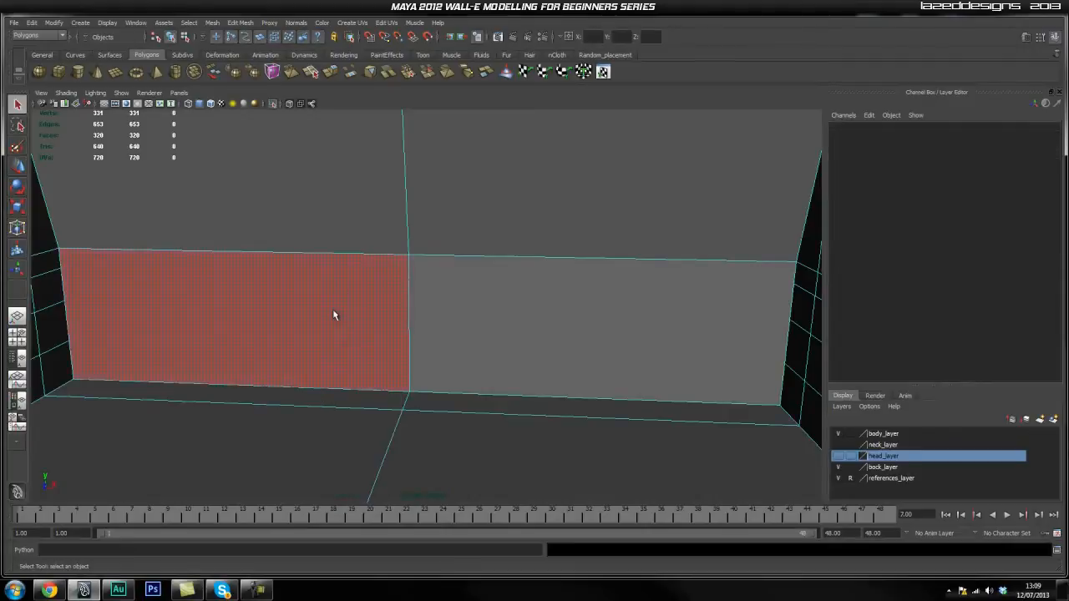
left_click(331, 316)
left_click(478, 319, "shift")
key("Delete")
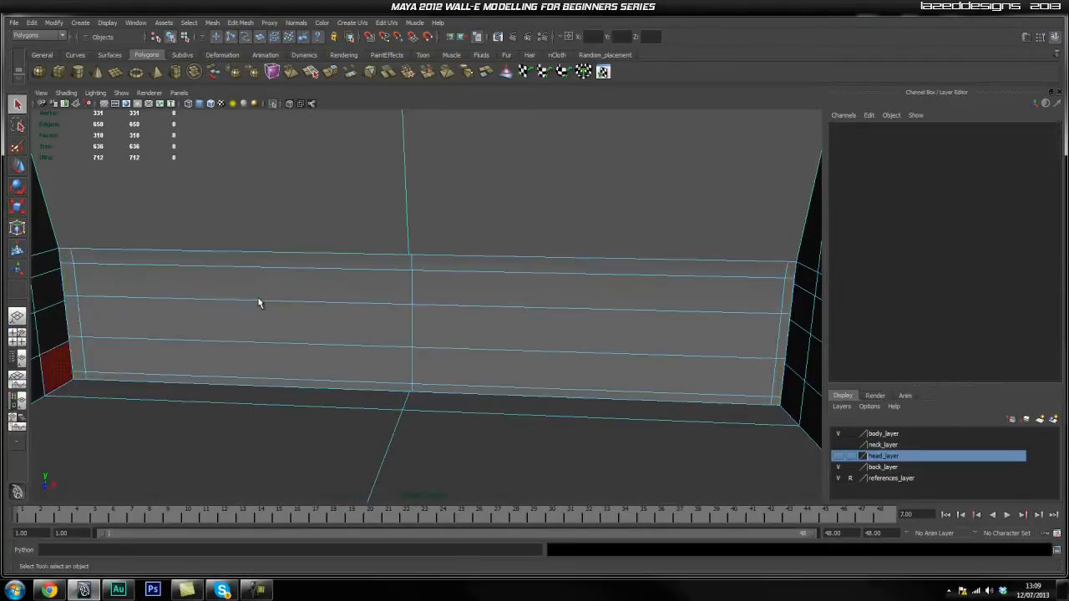
Select the two upper border edges of the inner wall opening and keep the Edit Mesh commands open in a floating window
right_click_drag(294, 220, 292, 176)
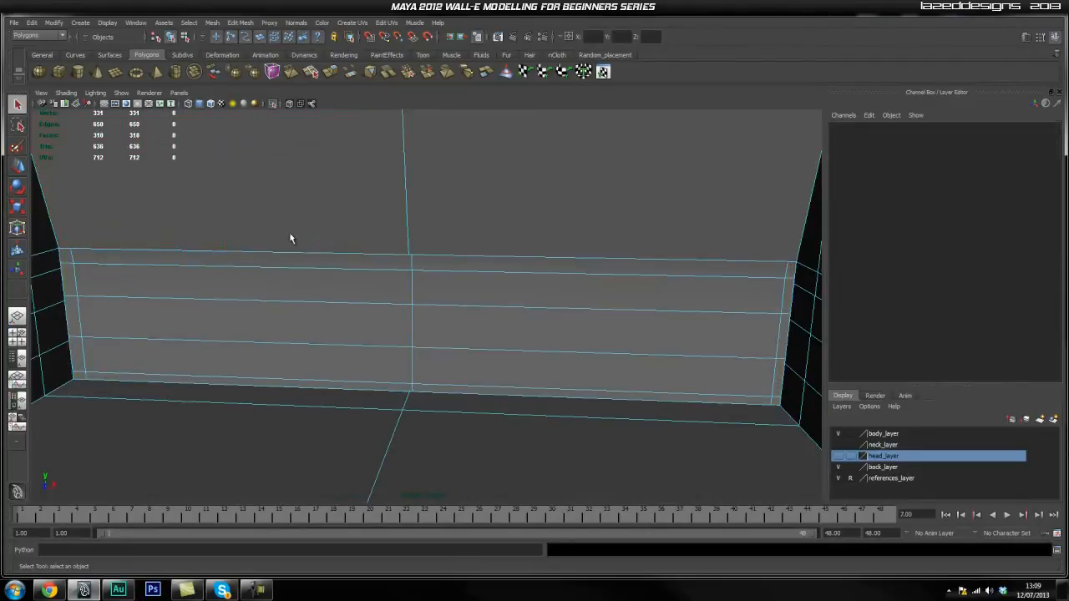
left_click(286, 253)
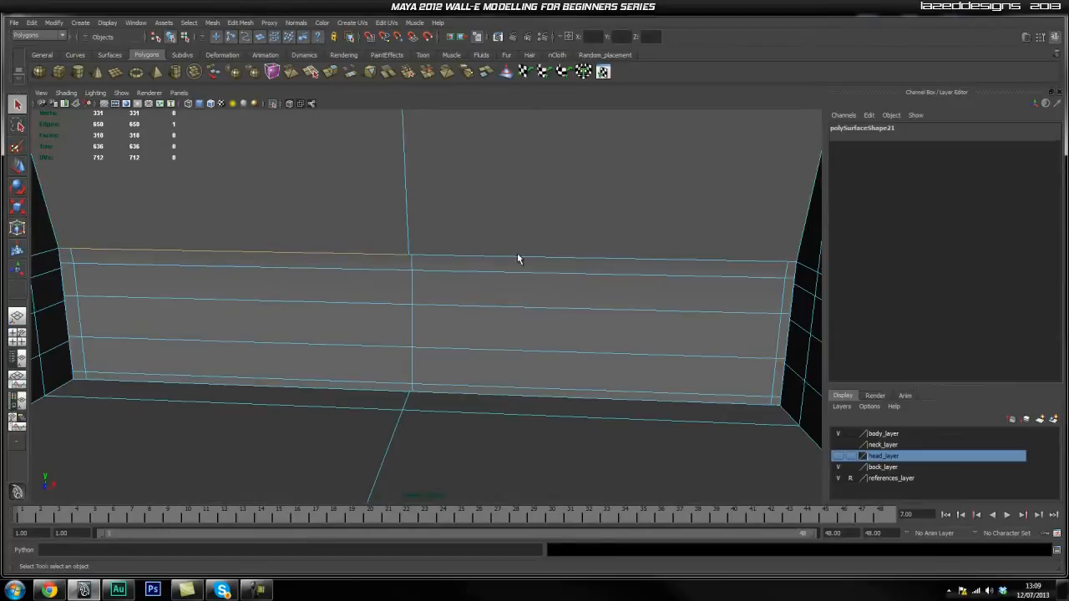
left_click(240, 23)
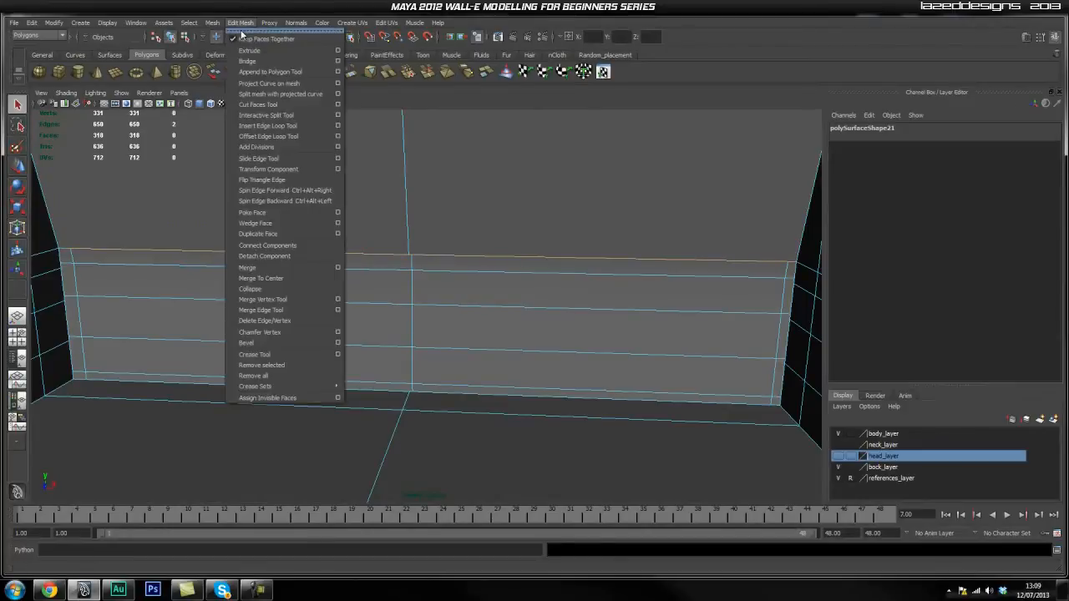
left_click(286, 30)
left_click_drag(481, 108, 937, 152)
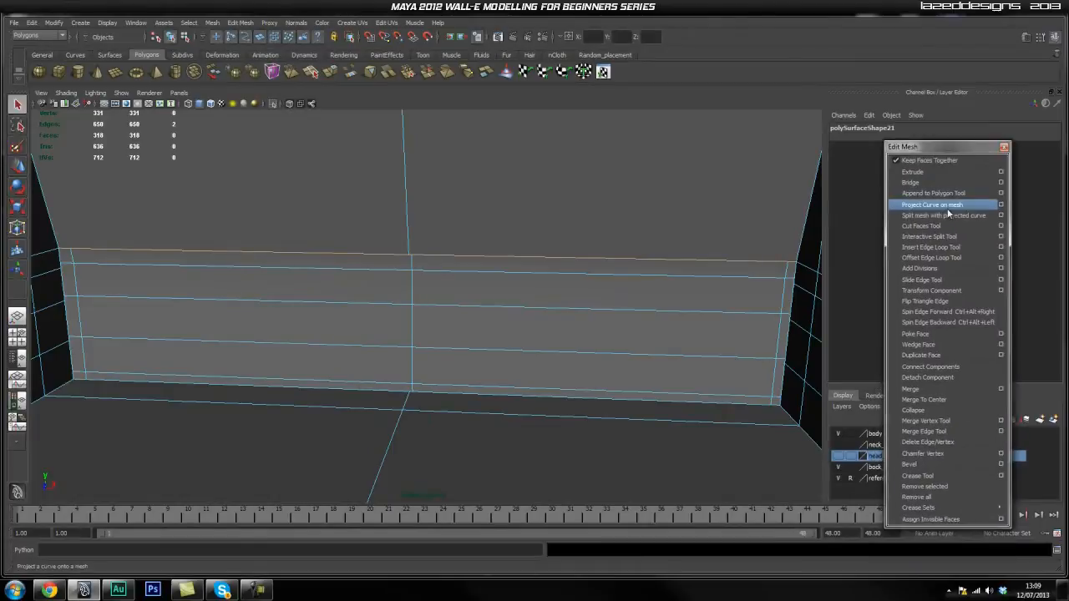
Extrude the two border edges with Offset 0 and move them down along world Y to about 9.021, near the first outer edge row
left_click(912, 172)
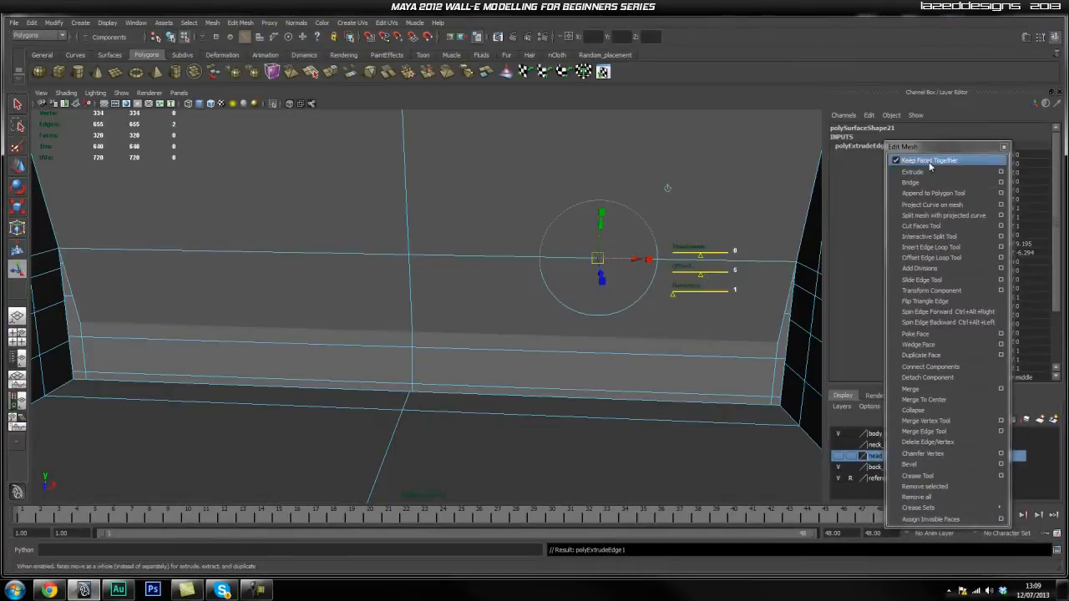
left_click_drag(918, 147, 800, 135)
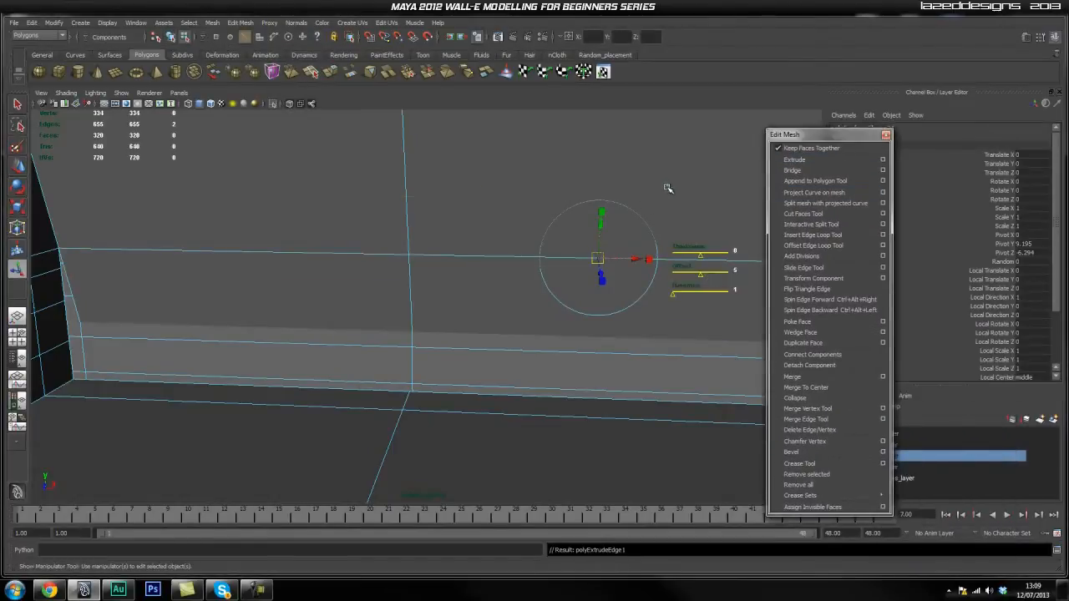
left_click(668, 188)
scroll(1019, 355, "down", 3)
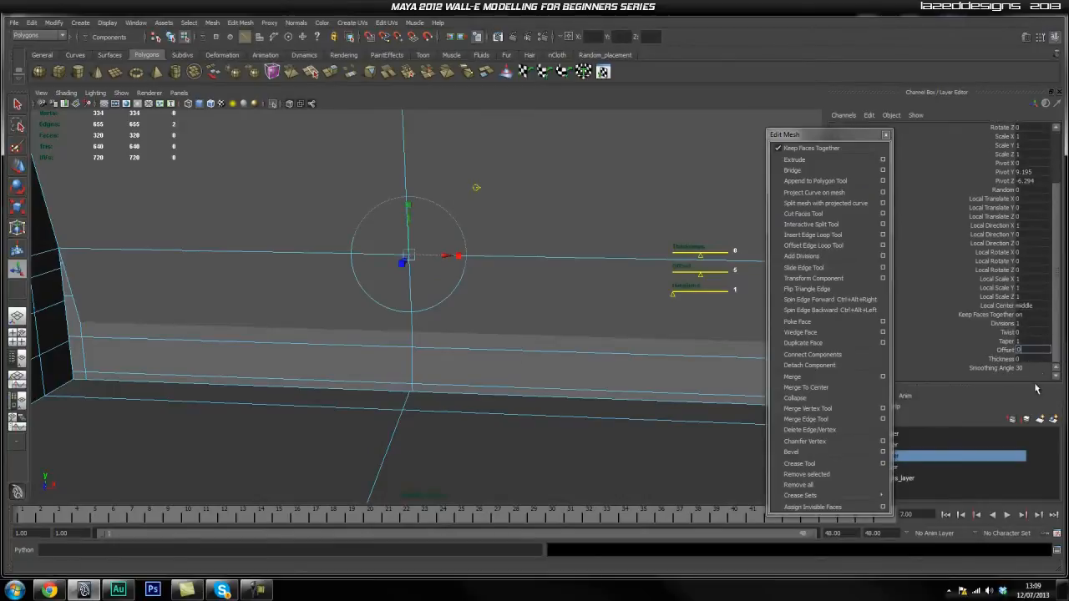
key("Return")
left_click_drag(410, 219, 409, 233)
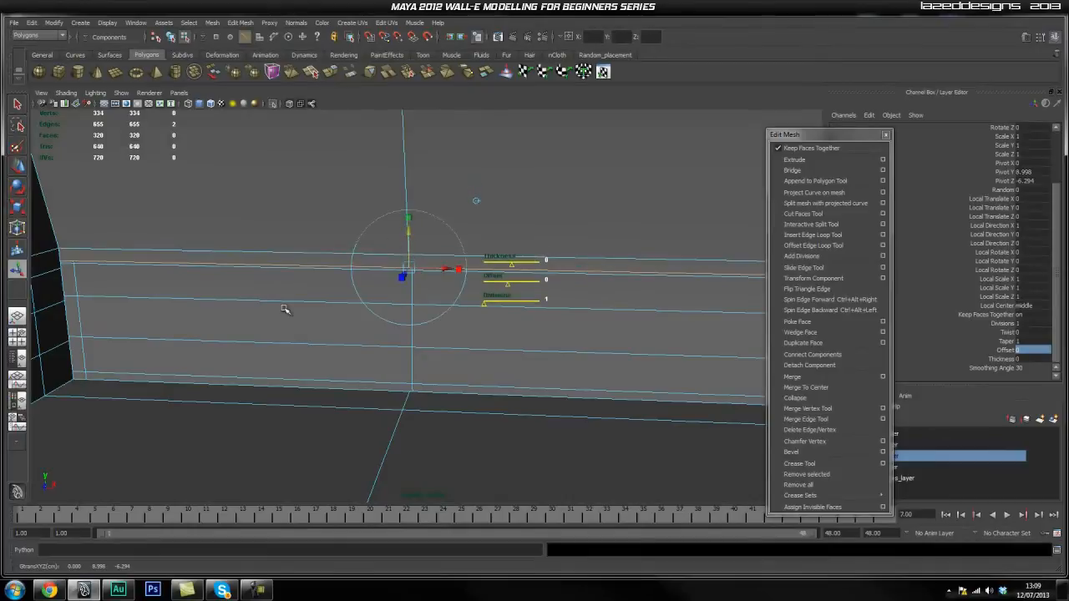
middle_click_drag(161, 320, 468, 300, "alt")
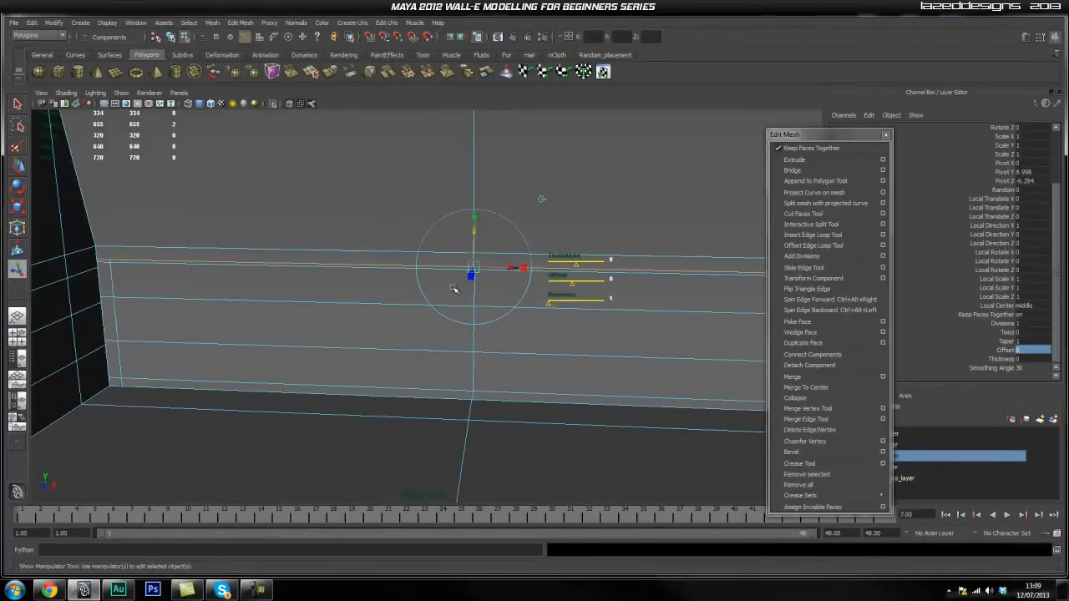
left_click_drag(472, 229, 471, 228)
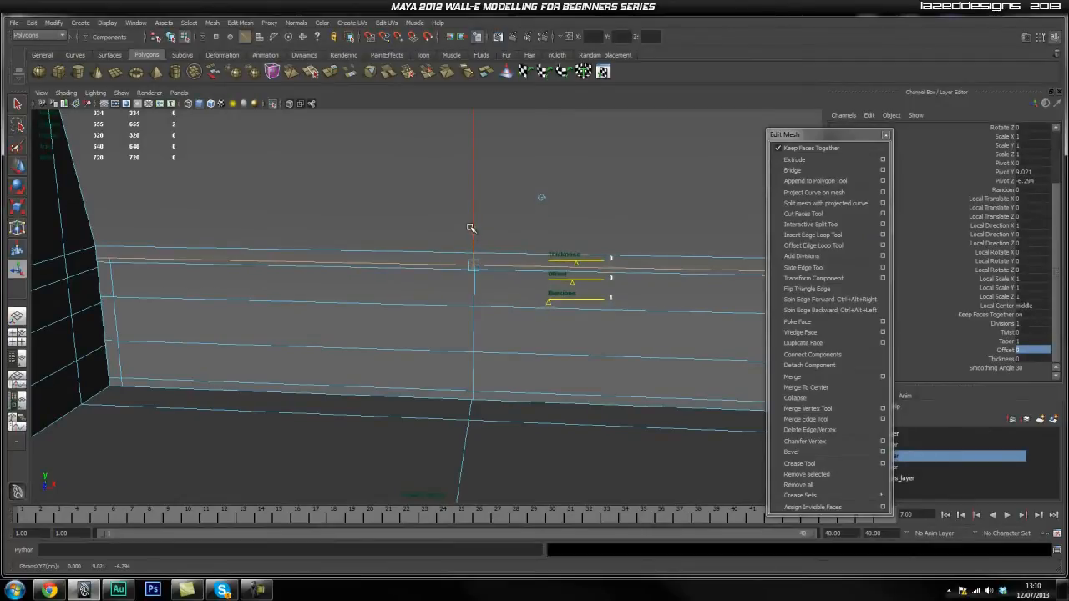
Extrude the edges again with Offset 0 and lower them along world Y to about 8.438, level with the second outer edge row
left_click(794, 158)
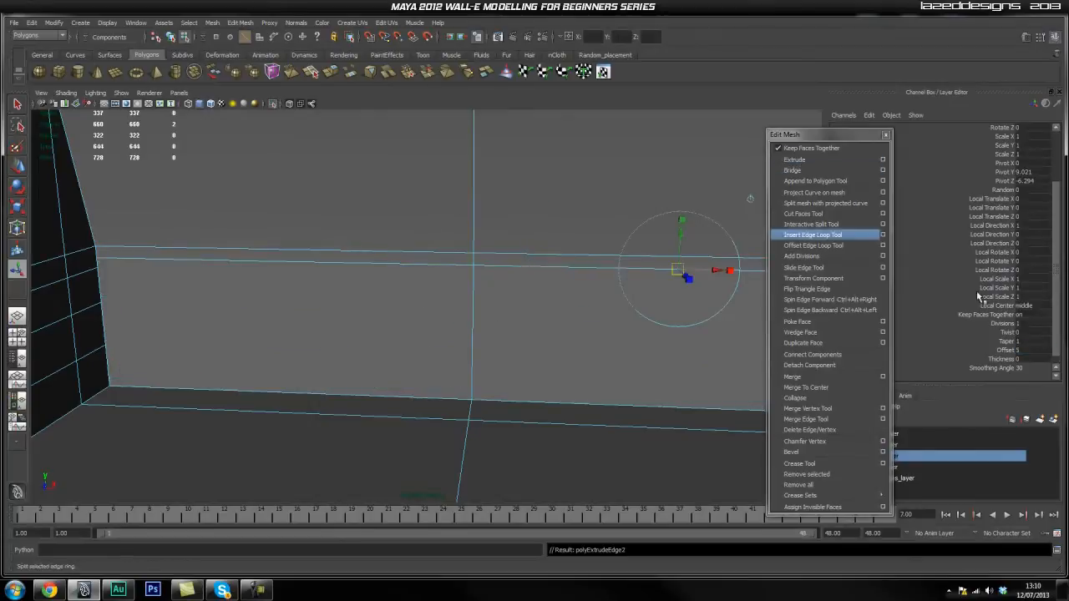
key("Return")
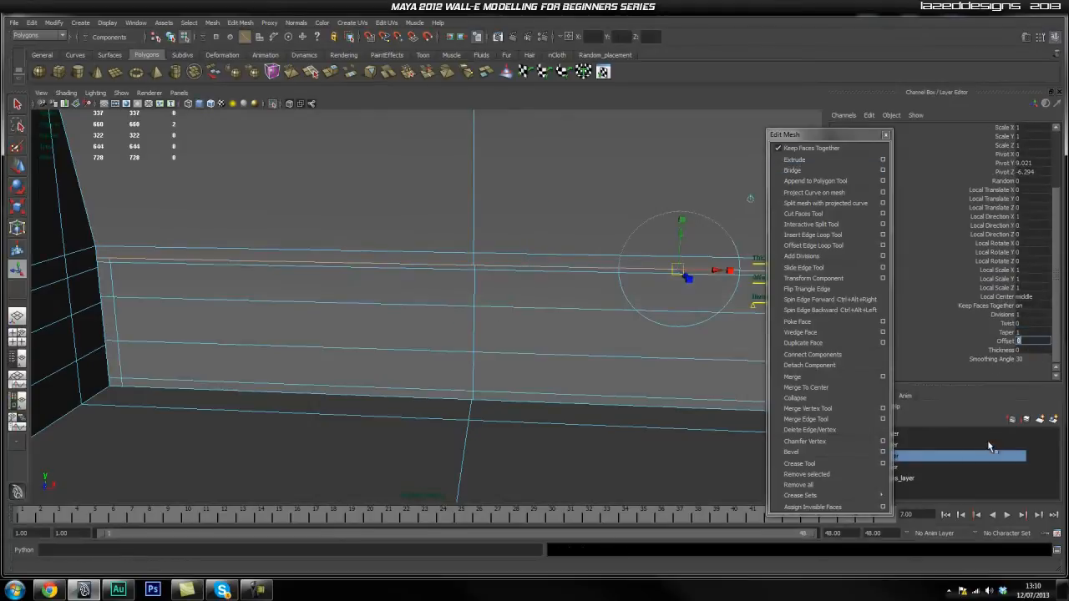
left_click(750, 199)
left_click_drag(475, 233, 475, 273)
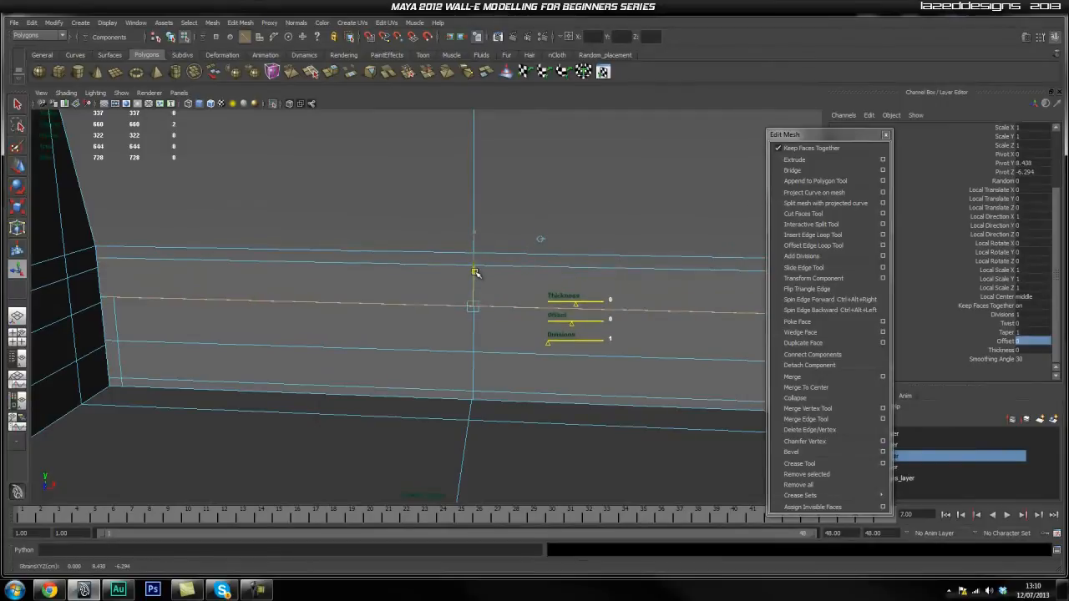
Extrude a third strip with Offset 0 and lower its edges along world Y to about 7.782, level with the third outer edge row
left_click(797, 159)
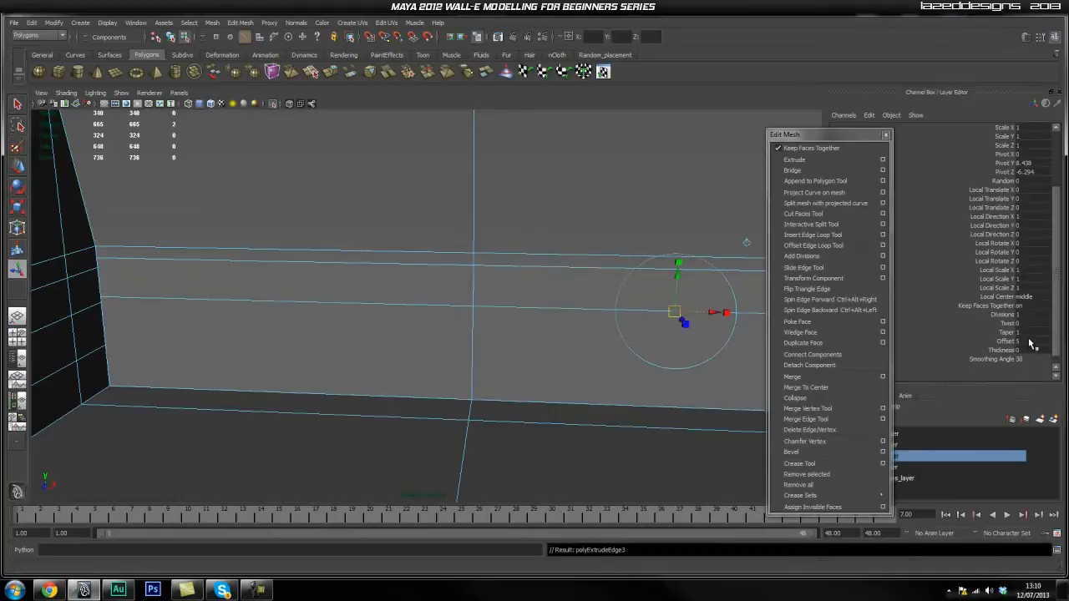
left_click(1032, 343)
left_click(747, 243)
left_click_drag(474, 269, 468, 315)
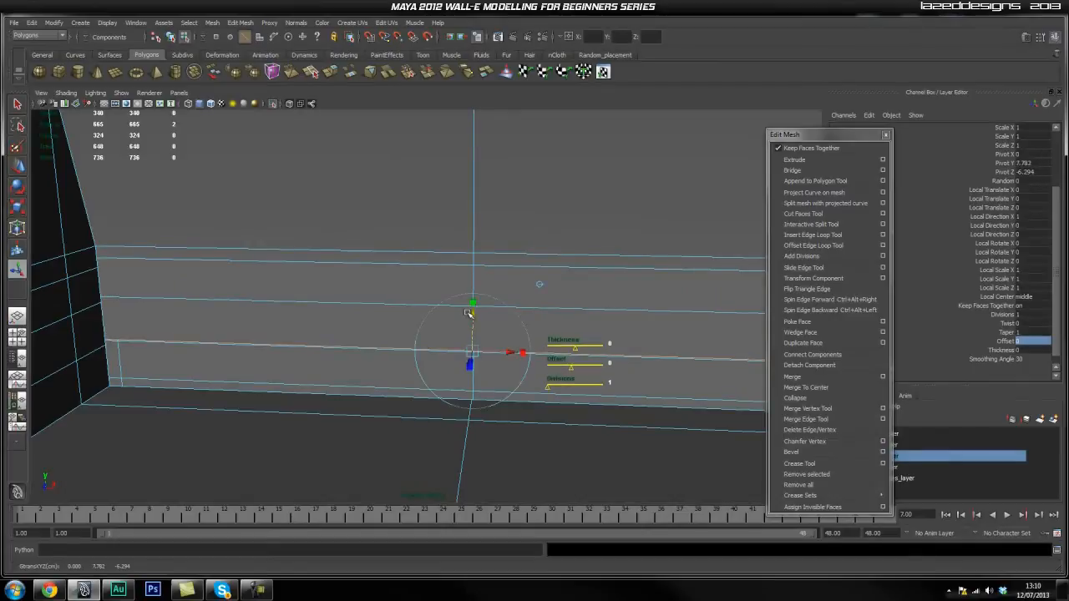
Extrude a fourth strip with Offset 0 and lower its edges along world Y to about 7.241, just above the shell floor
left_click(793, 159)
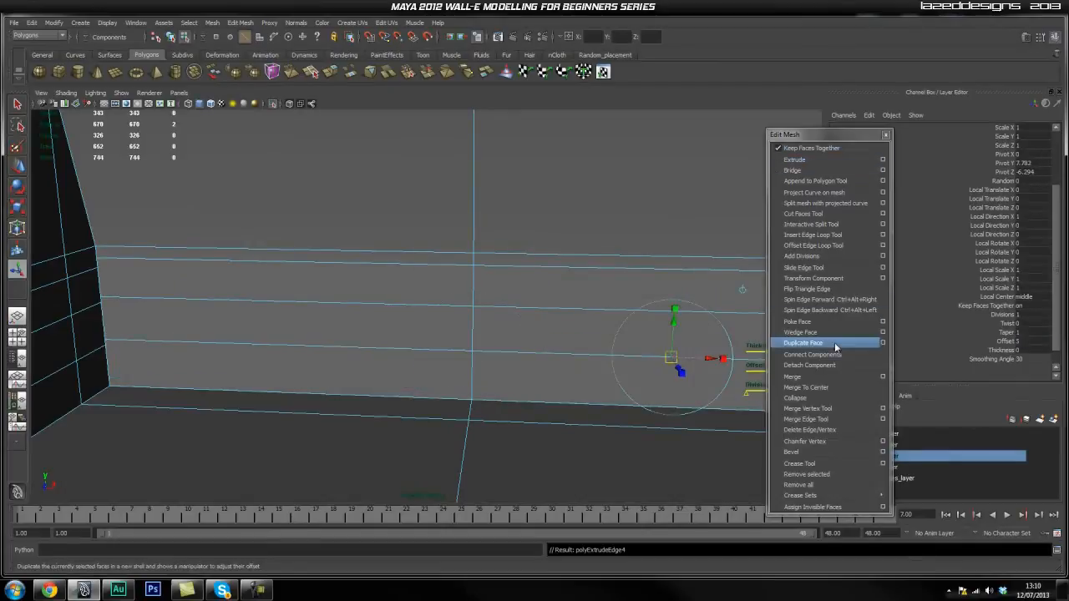
left_click(742, 292)
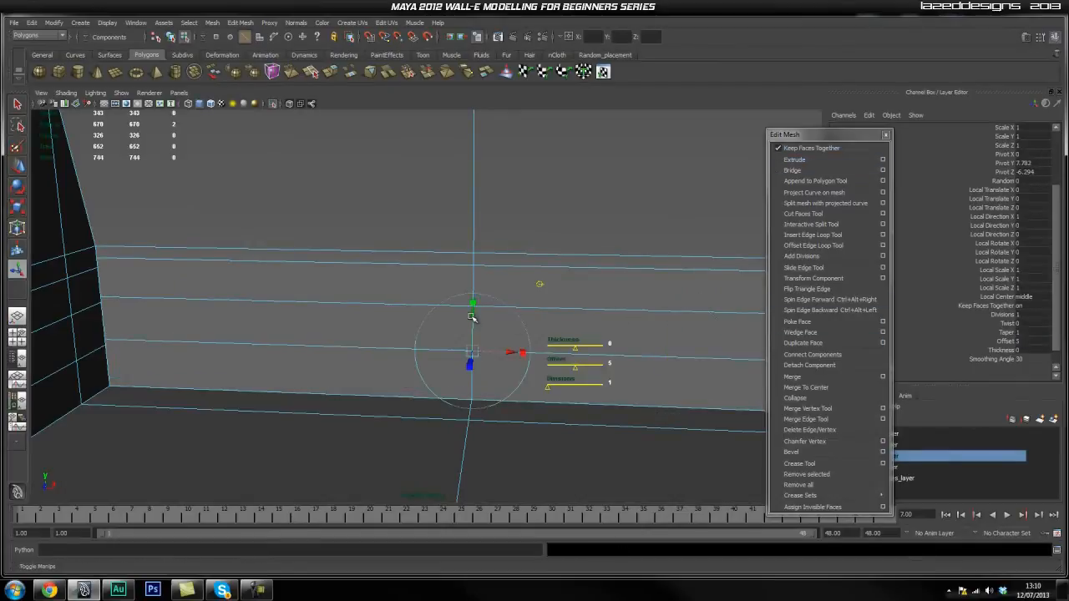
key("Return")
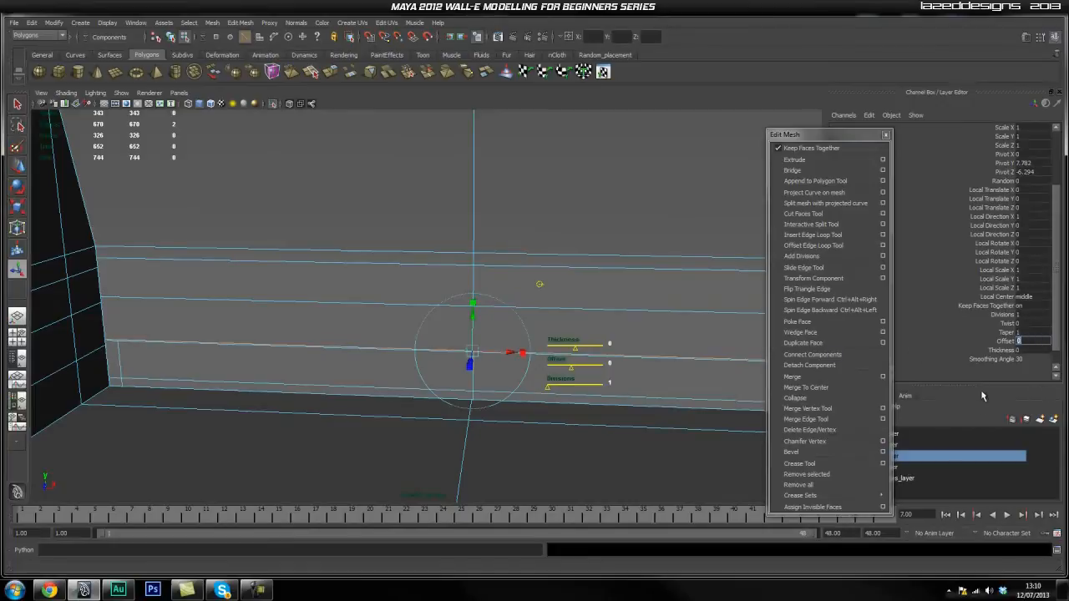
left_click_drag(474, 316, 470, 357)
Merge the left-end vertices of the extruded strips into the matching side wall and floor corner vertices with the Merge Vertex Tool
left_click_drag(222, 318, 394, 322, "alt")
key("q")
right_click_drag(382, 306, 379, 297)
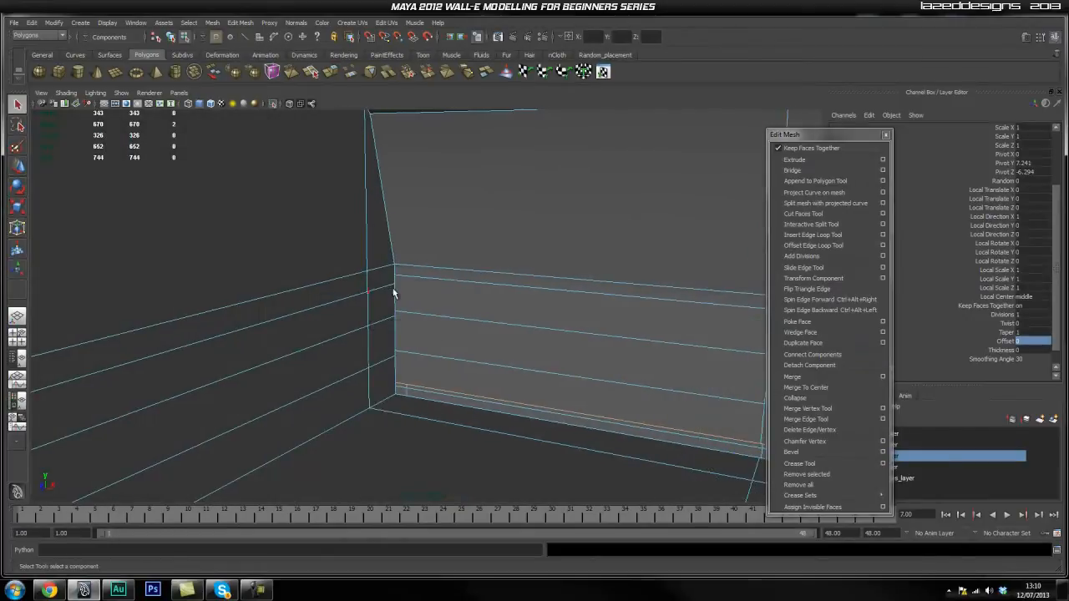
left_click_drag(395, 274, 470, 365, "alt")
scroll(473, 365, "down", 8)
middle_click_drag(478, 432, 466, 294, "alt")
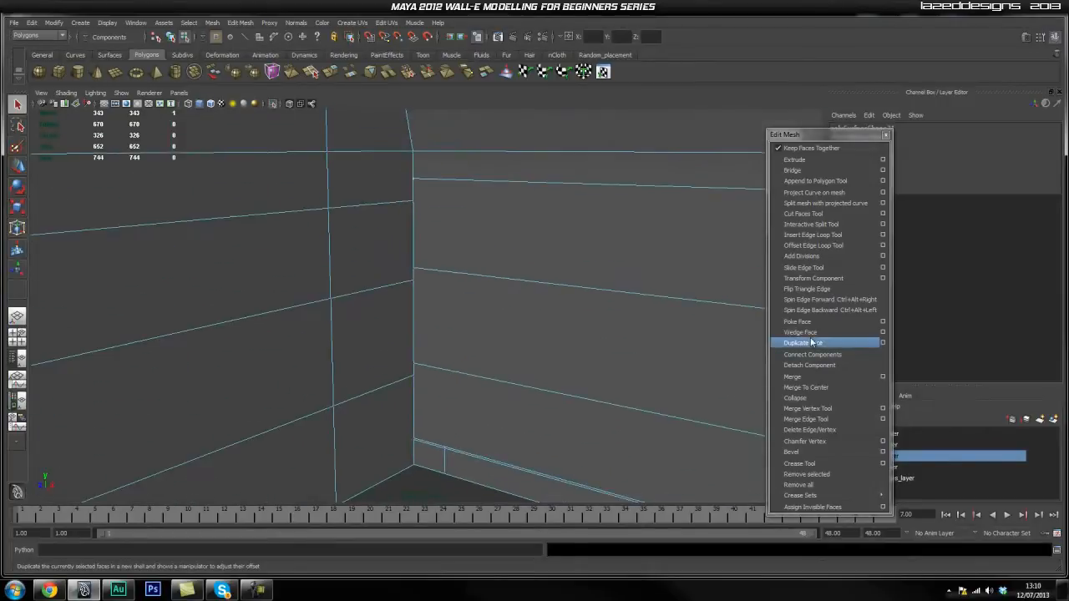
left_click(814, 408)
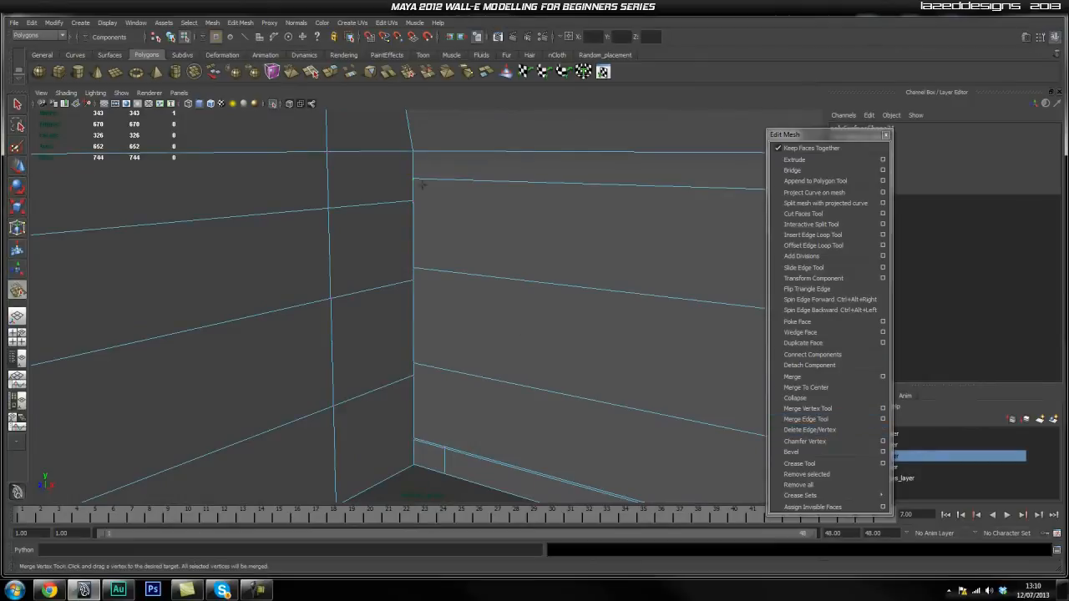
left_click_drag(413, 180, 411, 201)
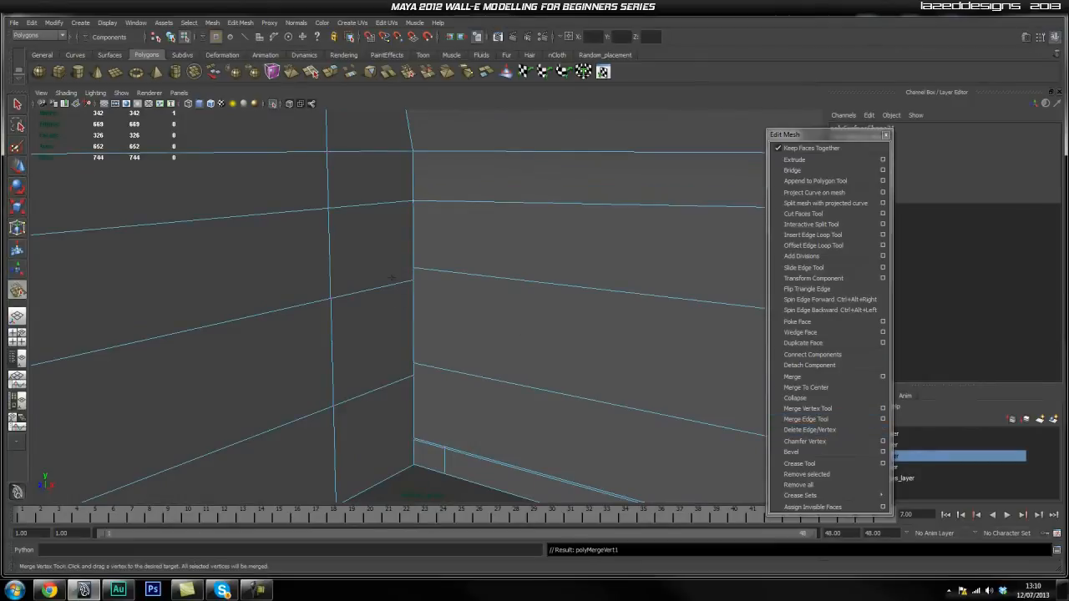
mouse_move(412, 273)
left_mouse_down()
mouse_move(410, 387)
mouse_move(420, 247)
mouse_move(420, 266)
left_mouse_up()
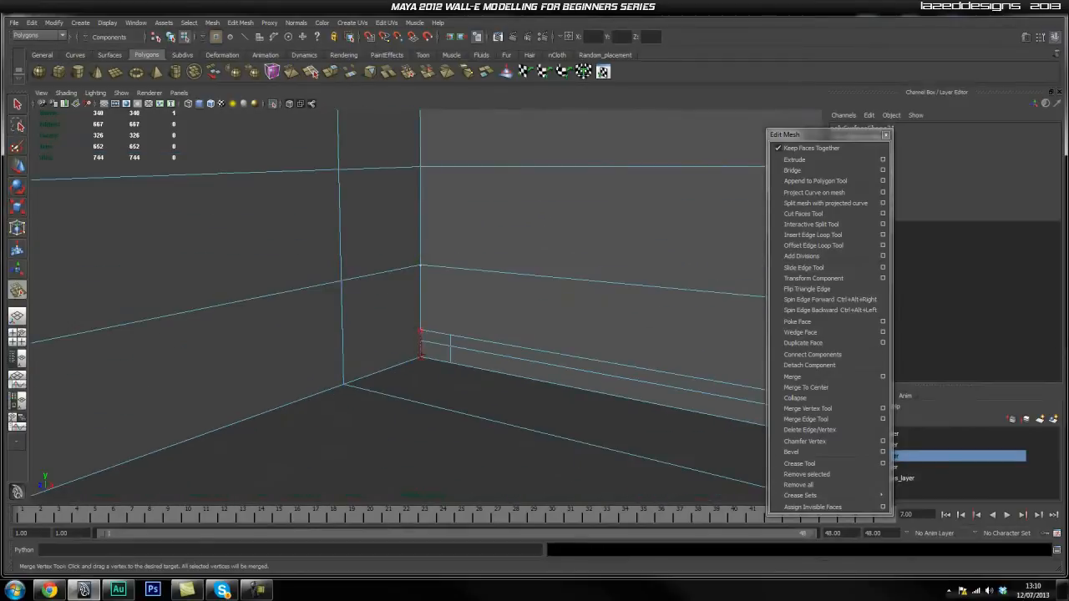
left_click_drag(421, 355, 421, 357)
Merge the lower right-end vertices of the extruded strips into the matching vertices at the opposite inner corner
scroll(451, 399, "down", 3)
left_click_drag(451, 399, 544, 377, "alt")
middle_click_drag(544, 377, 167, 382, "alt")
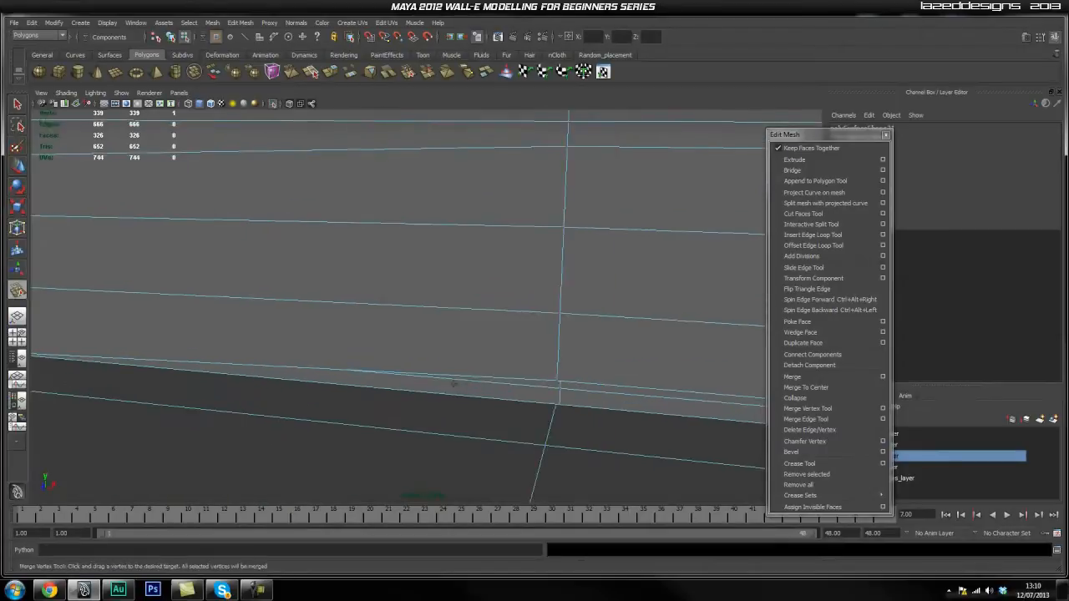
left_click_drag(259, 380, 584, 334, "alt")
middle_click_drag(718, 309, 490, 343, "alt")
right_click_drag(490, 343, 846, 407, "alt")
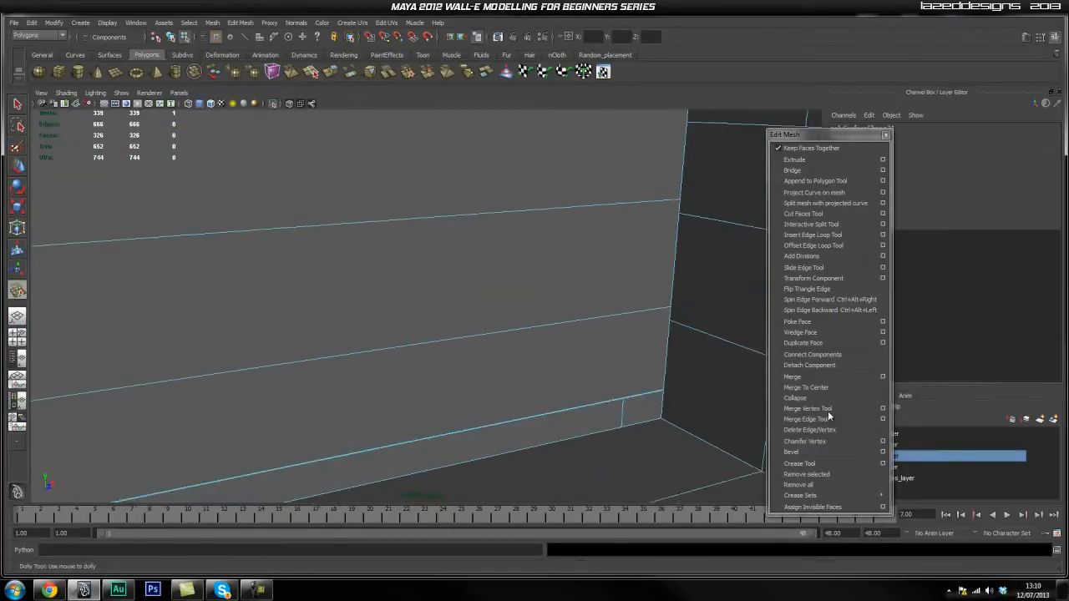
left_click(846, 407)
left_click_drag(508, 365, 639, 367, "alt")
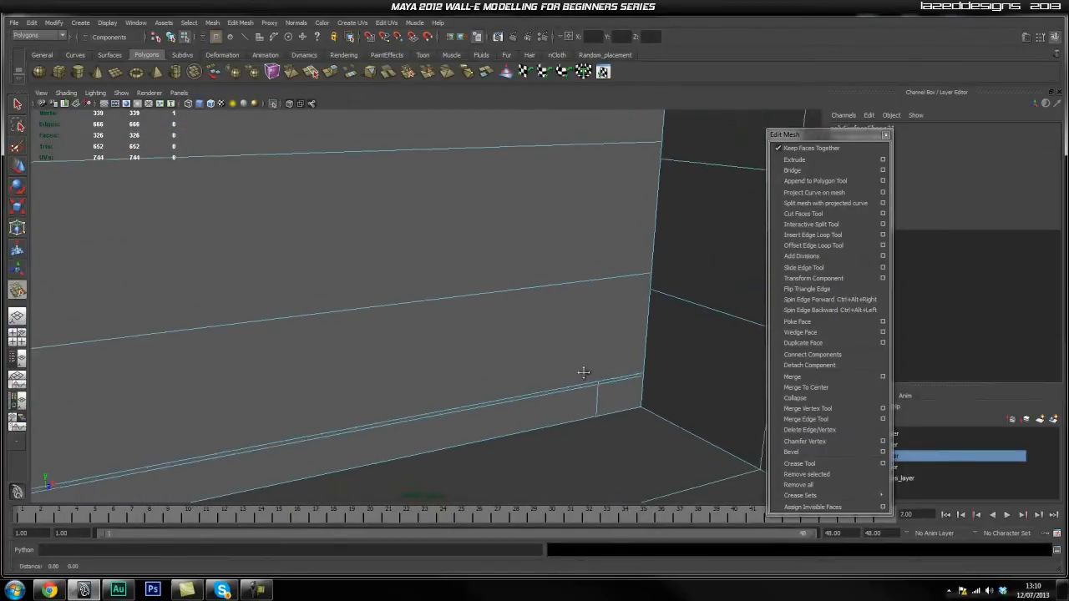
left_click_drag(561, 401, 593, 359, "alt")
left_click_drag(599, 396, 603, 274)
Merge the middle vertex of the lowest strip's bottom edge into the floor's centre vertex
right_click_drag(605, 355, 336, 393, "alt")
middle_click_drag(524, 364, 818, 319, "alt")
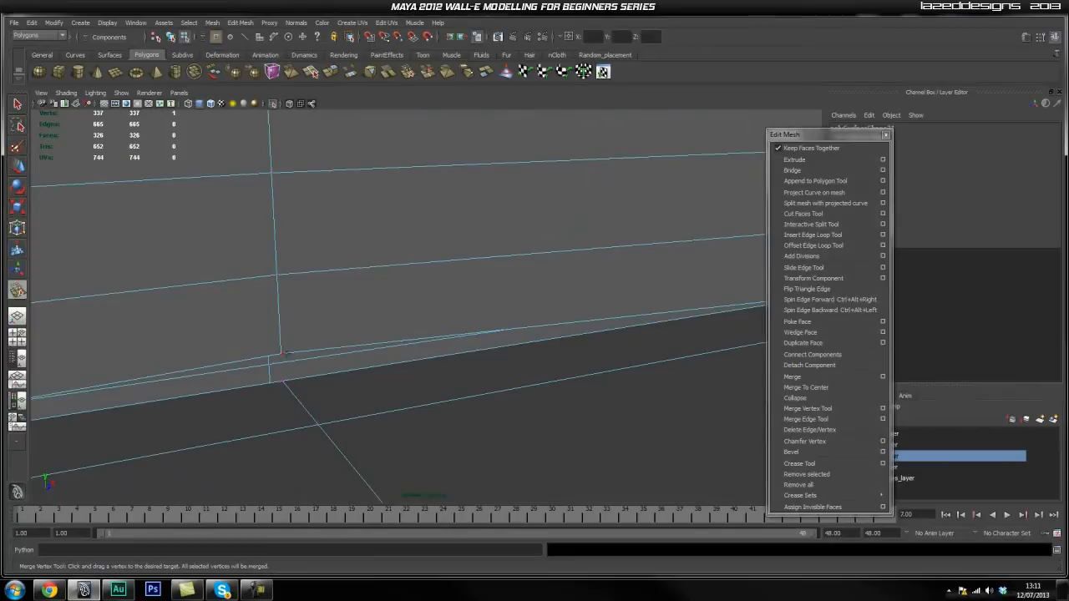
left_click_drag(287, 386, 285, 384)
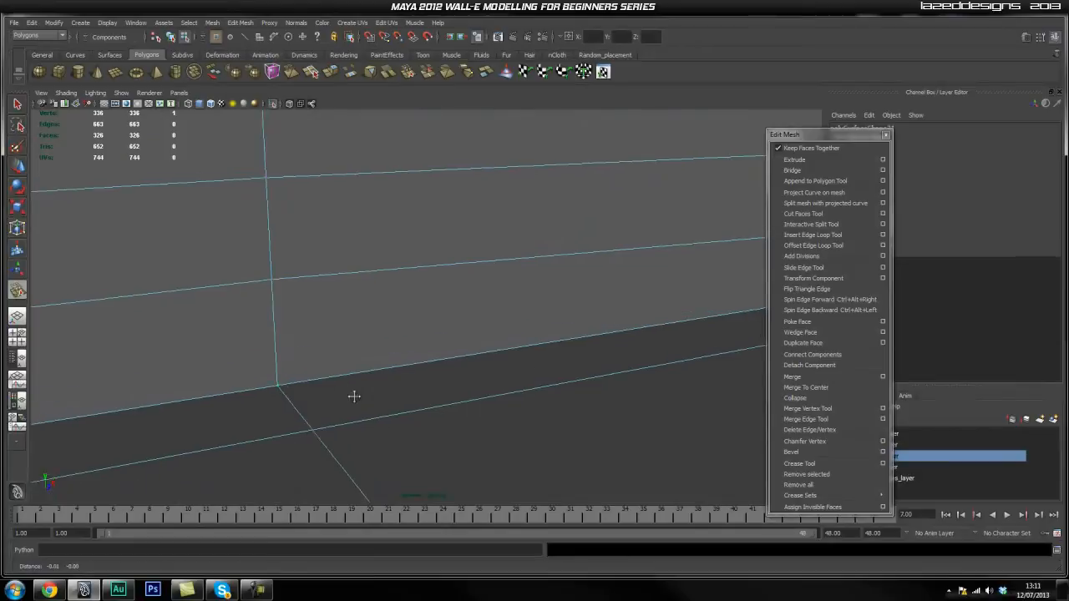
Merge the two remaining upper right-end vertices of the back wall strips into the matching inner corner vertices
middle_click_drag(489, 329, 197, 443, "alt")
middle_click_drag(584, 315, 494, 324, "alt")
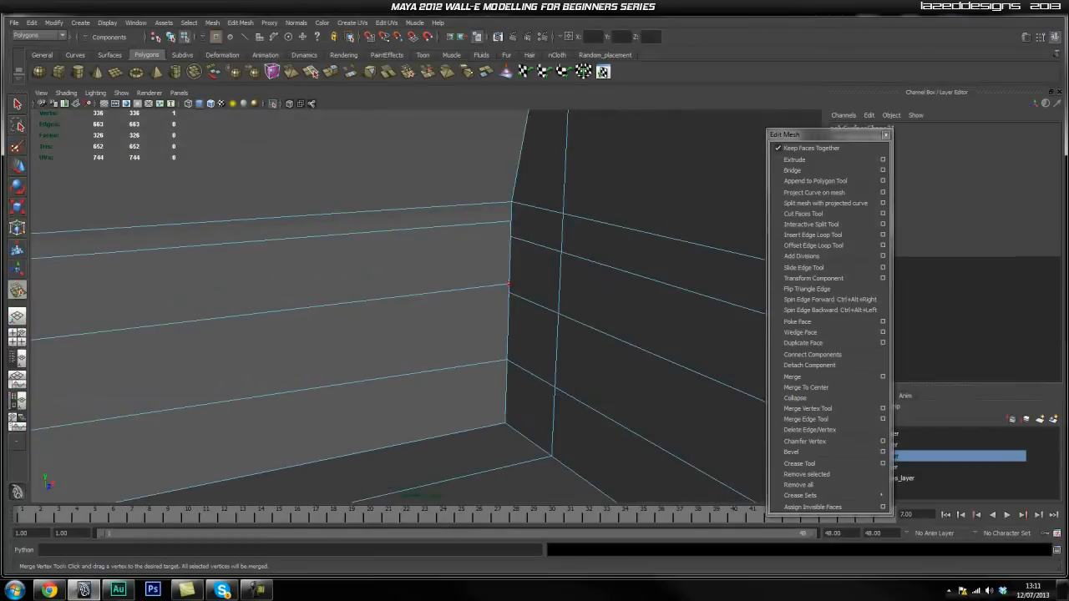
left_click_drag(508, 285, 508, 292)
left_click_drag(510, 222, 510, 237)
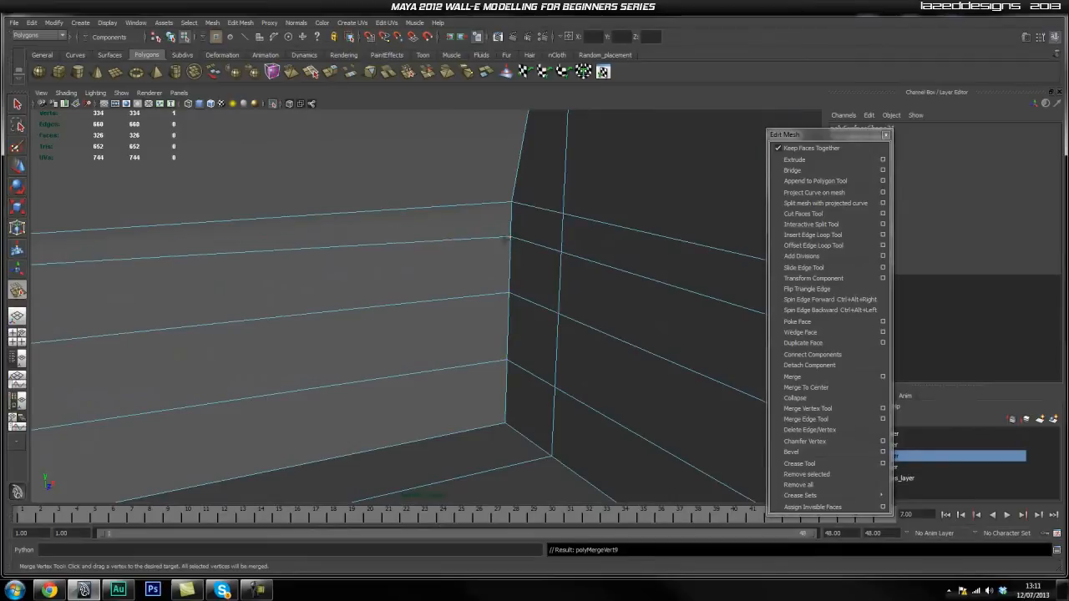
Level the centre vertex of the back wall's uppermost new edge row by snapping it along Y to the side corner vertex
right_click_drag(514, 284, 356, 324, "alt")
middle_click_drag(356, 324, 603, 286, "alt")
left_click_drag(356, 312, 386, 312, "alt")
middle_click_drag(387, 334, 469, 334, "alt")
left_click_drag(469, 334, 339, 341, "alt")
right_click_drag(339, 341, 413, 270, "alt")
right_click(418, 269)
left_click(375, 267)
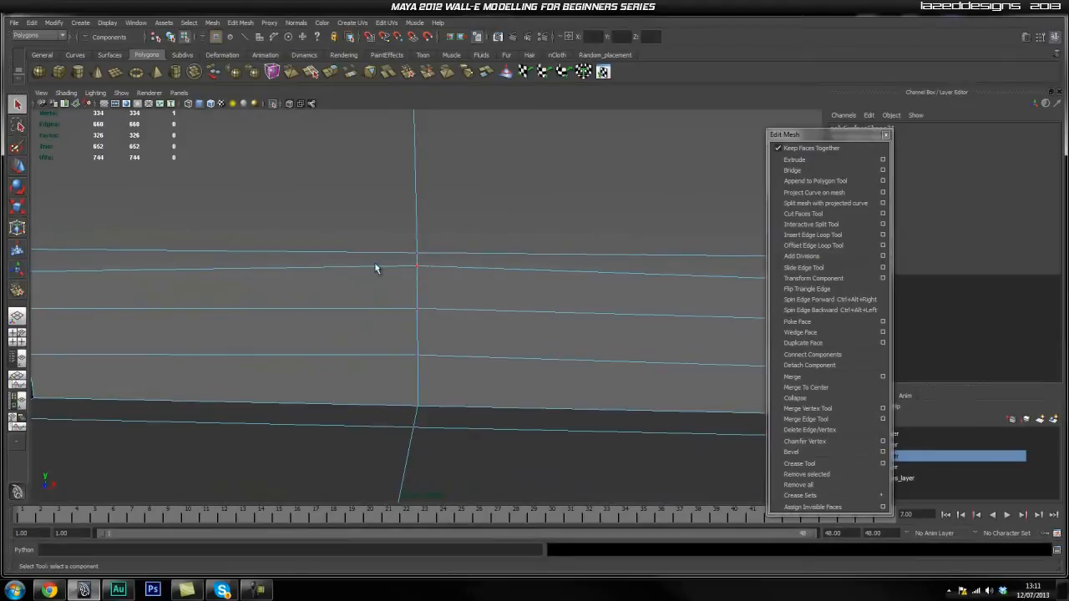
left_click(418, 270)
key("w")
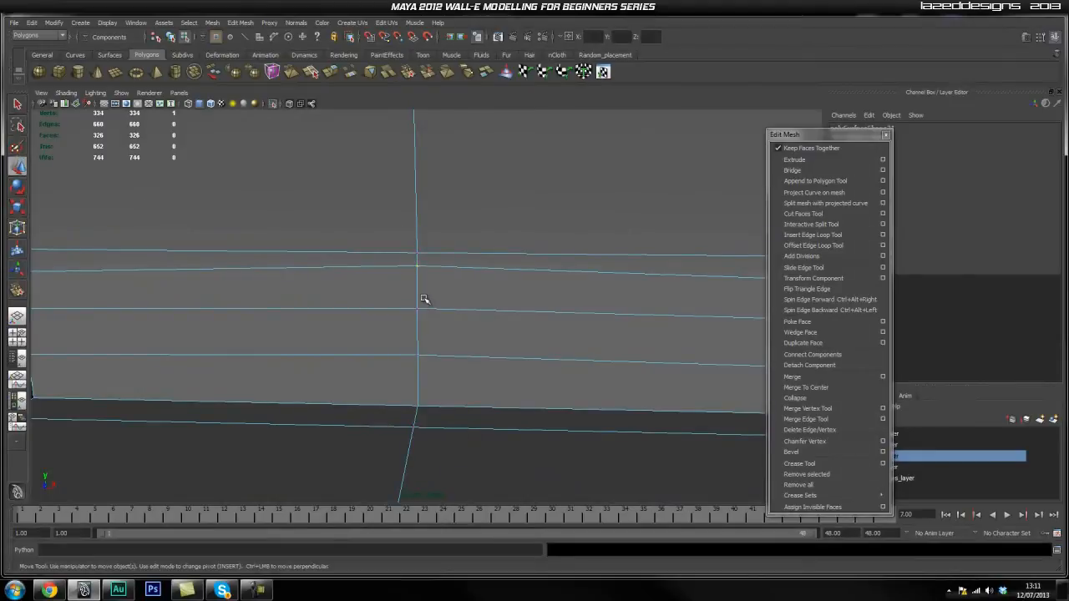
key("f")
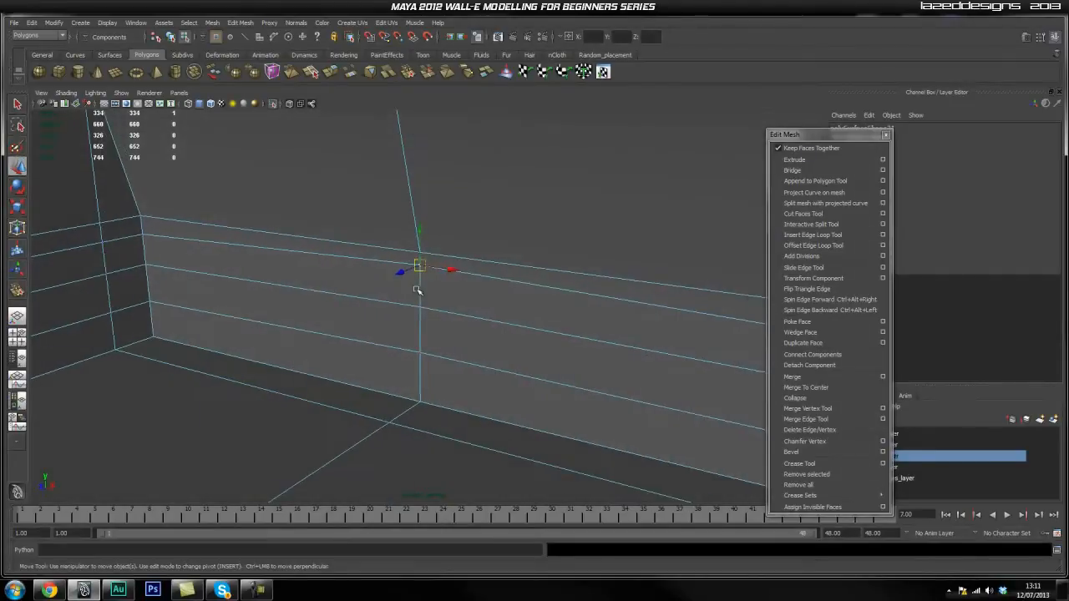
left_click_drag(404, 275, 380, 296)
key("ctrl+z")
left_click_drag(376, 342, 443, 339, "alt")
scroll(463, 332, "down", 3)
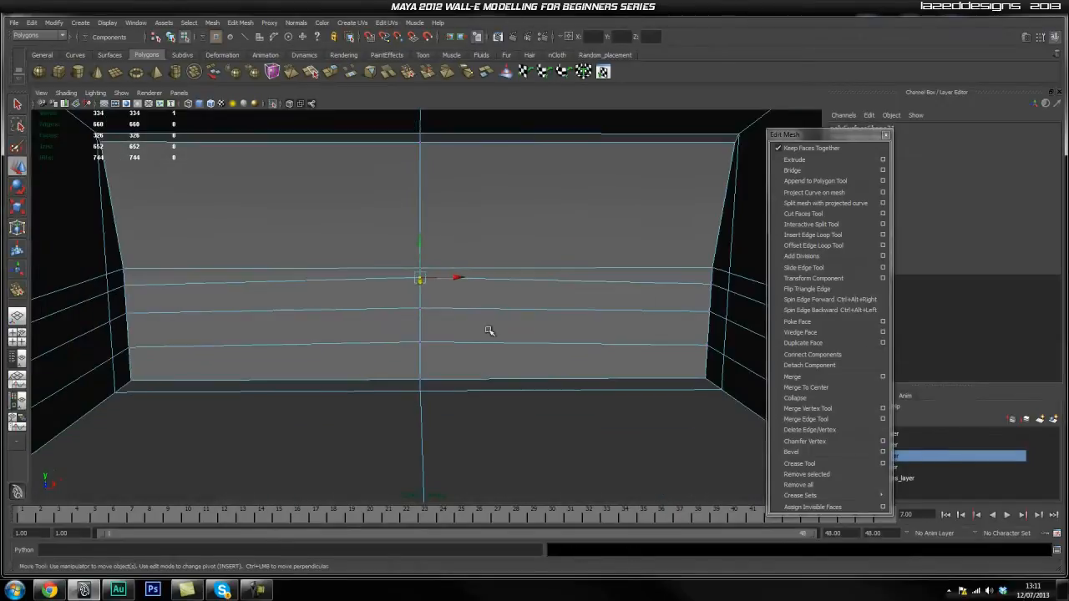
middle_click_drag(466, 332, 464, 314, "alt")
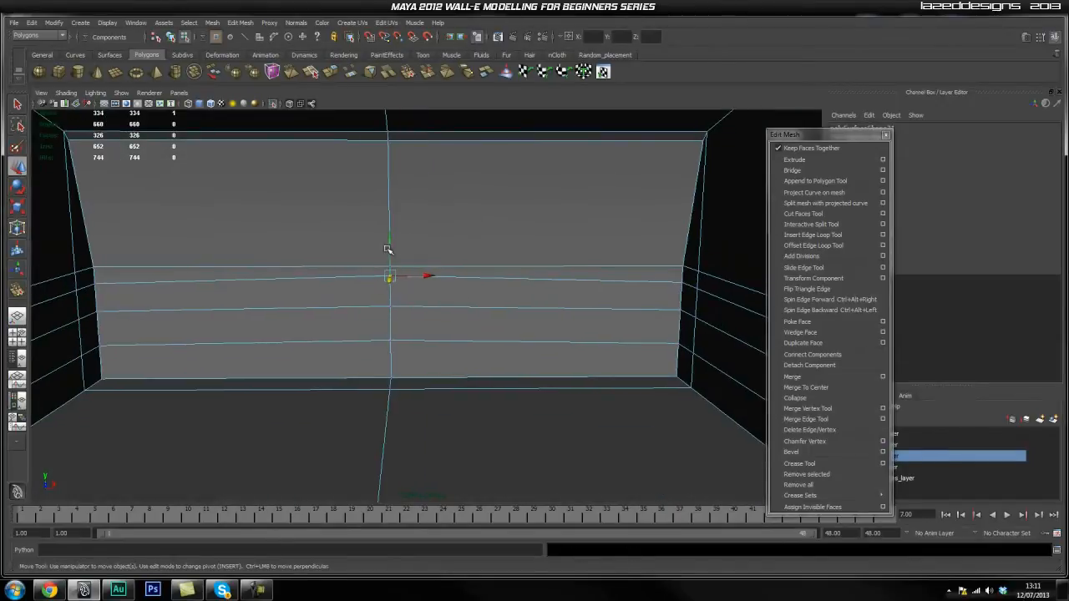
left_click_drag(392, 244, 392, 242)
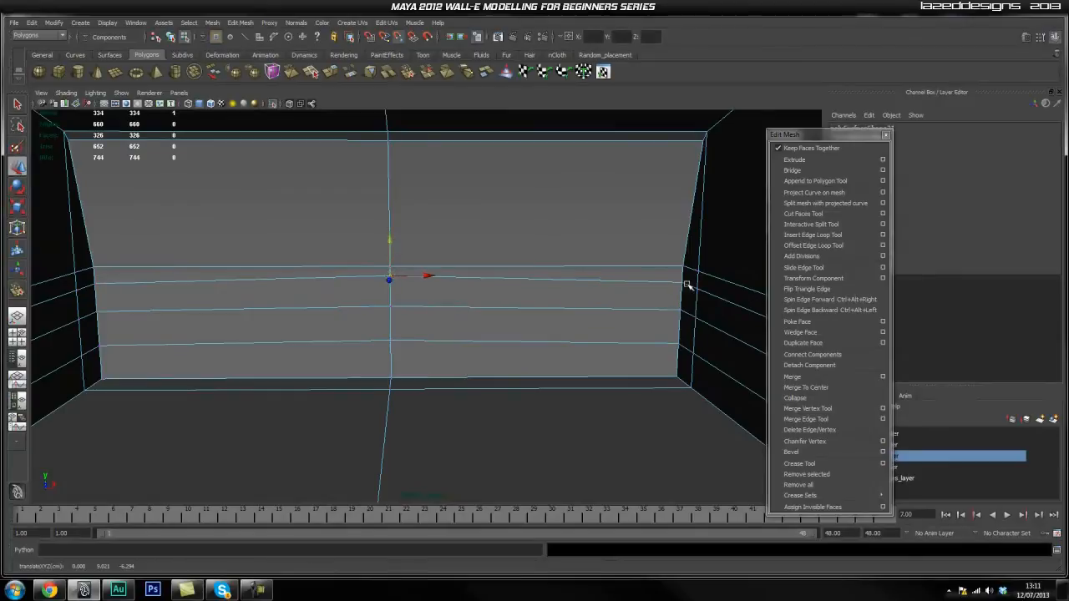
middle_click_drag(683, 284, 685, 288)
Level the centre vertices of the two lower edge rows by snapping them along Y to their side corner vertices
left_click_drag(424, 360, 418, 335, "alt")
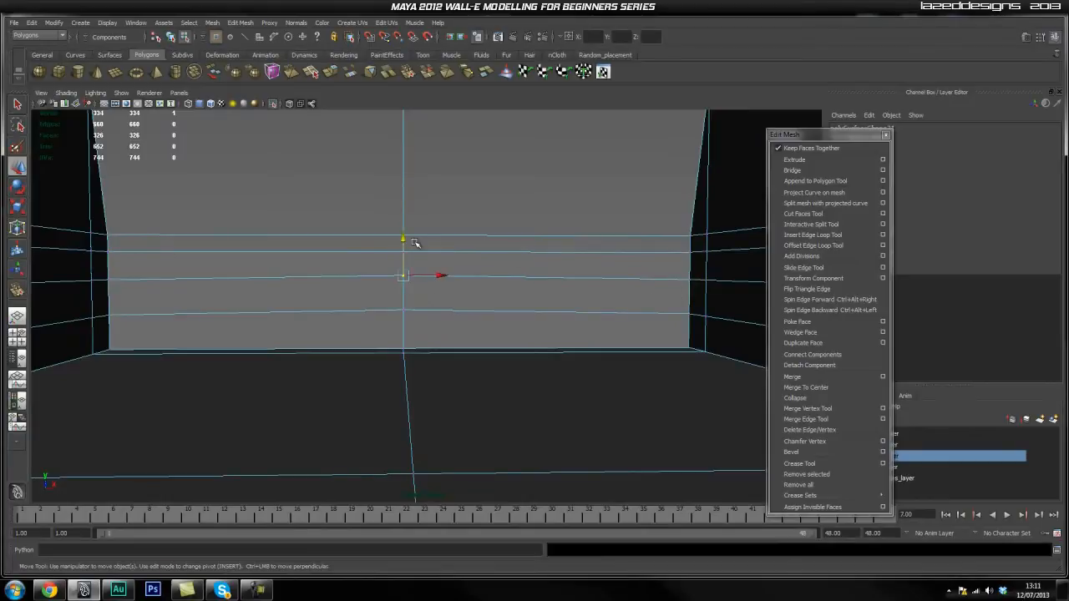
left_click(404, 242)
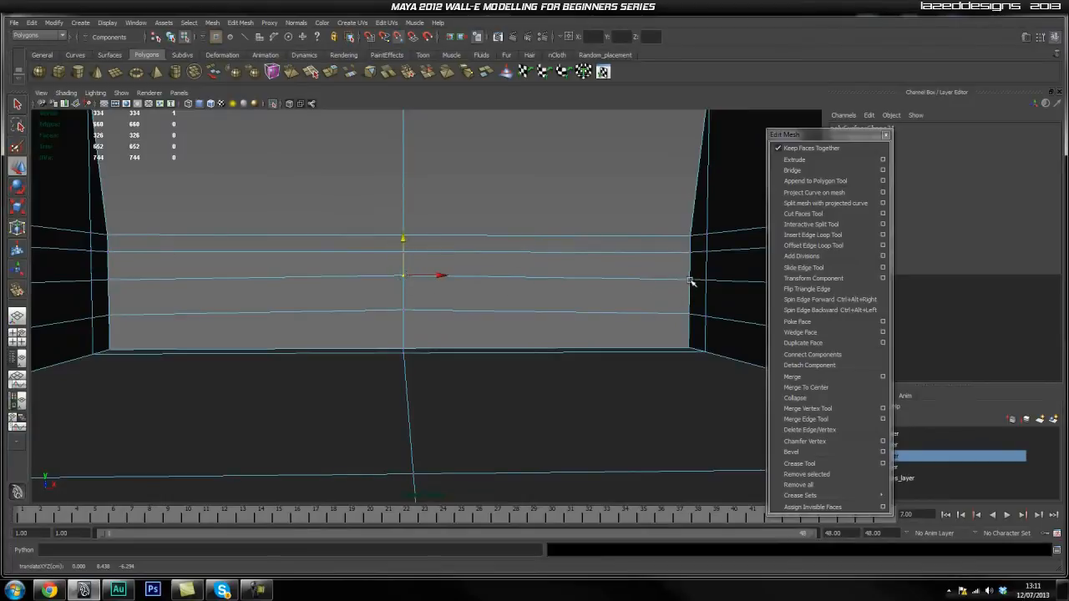
middle_click_drag(691, 282, 692, 287)
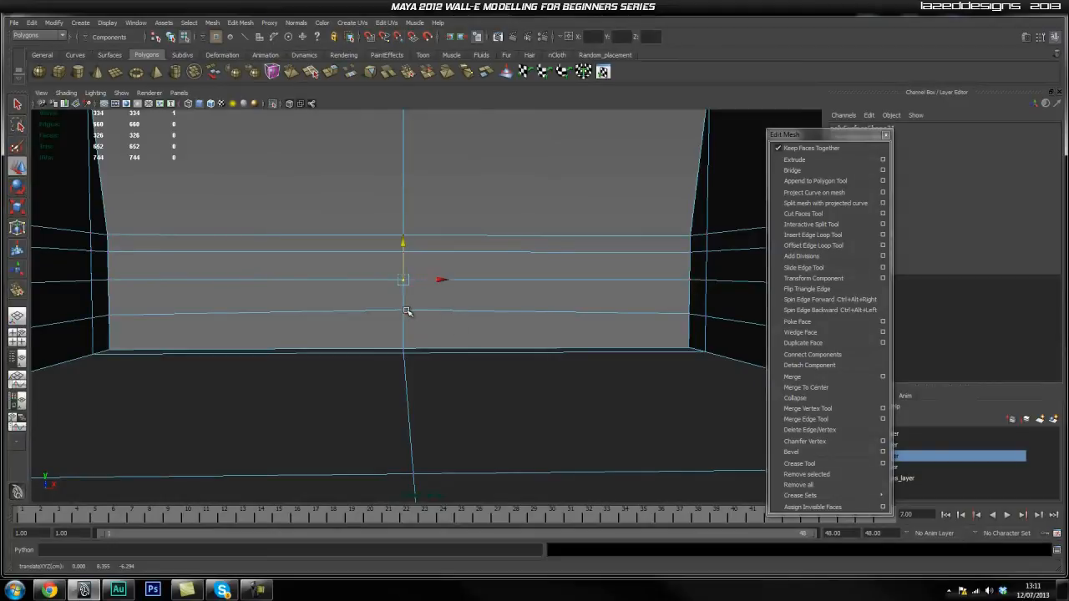
left_click(403, 278)
key("v")
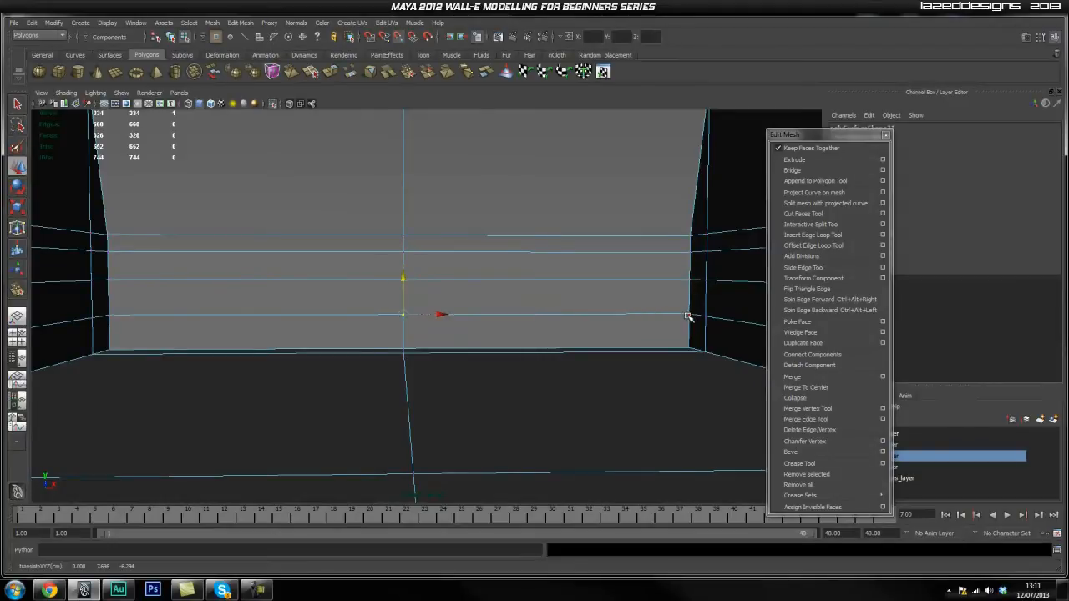
Return to object mode and run Cleanup on the lower shell to select faces with more than 4 sides
left_click_drag(552, 384, 417, 384, "alt")
key("q")
left_click_drag(501, 367, 413, 375, "alt")
scroll(413, 375, "down", 5)
right_click_drag(388, 355, 444, 346)
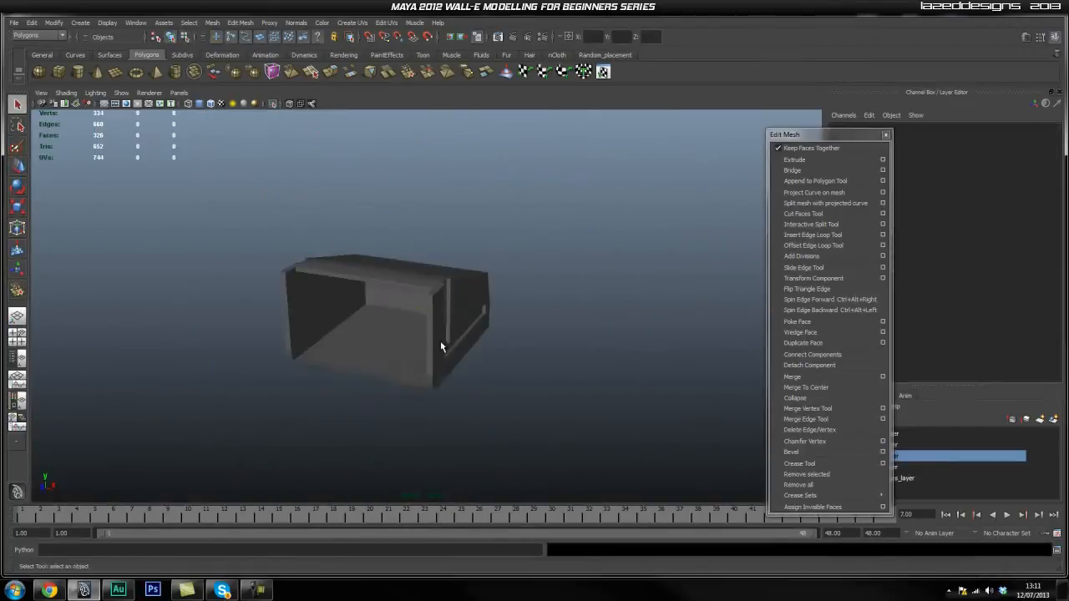
left_click(431, 341)
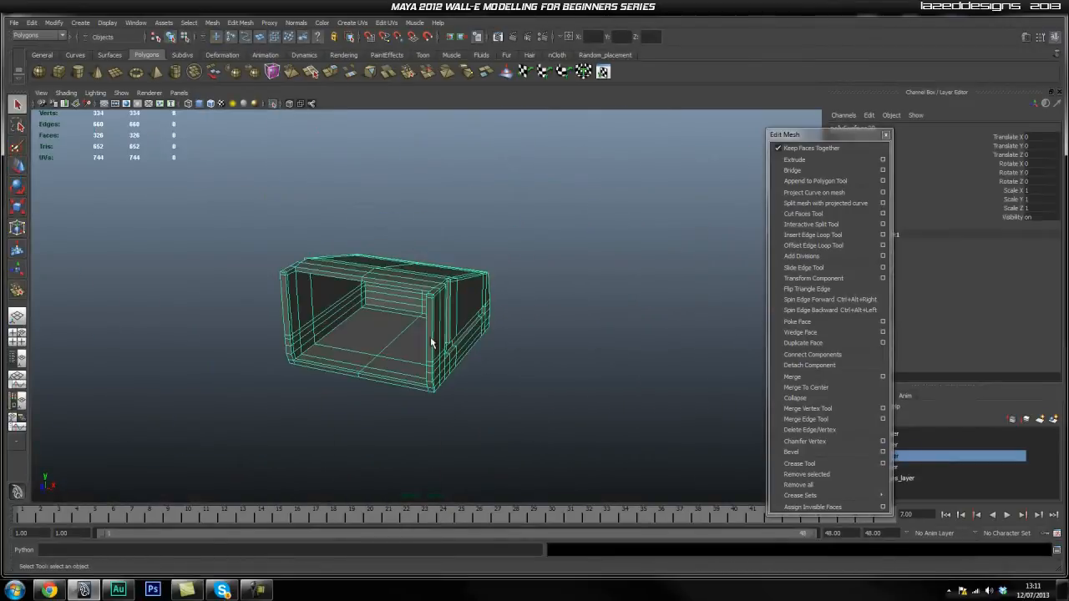
left_click(212, 22)
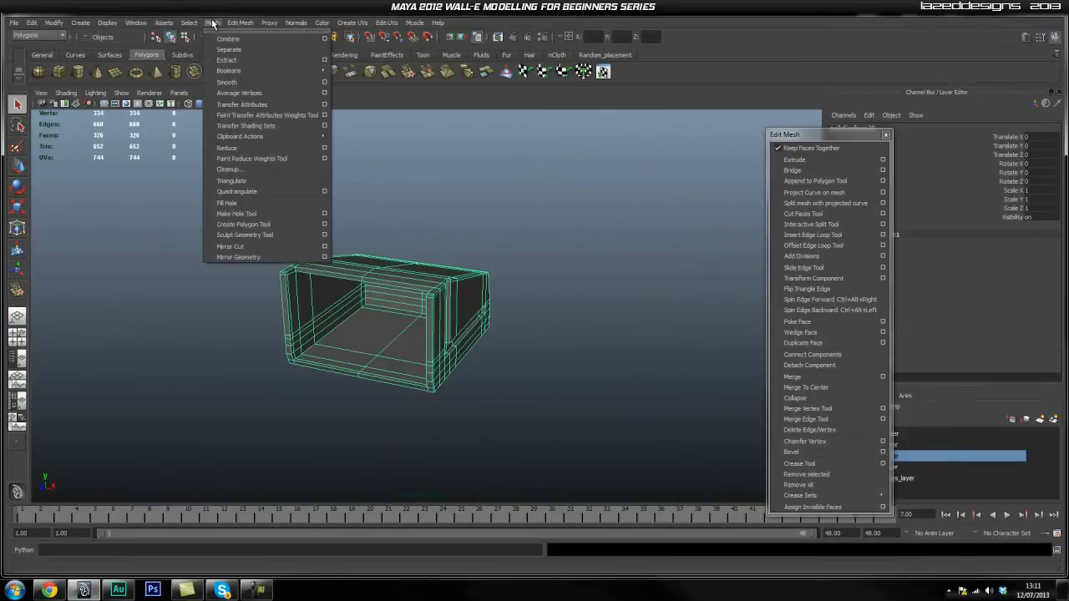
left_click(280, 172)
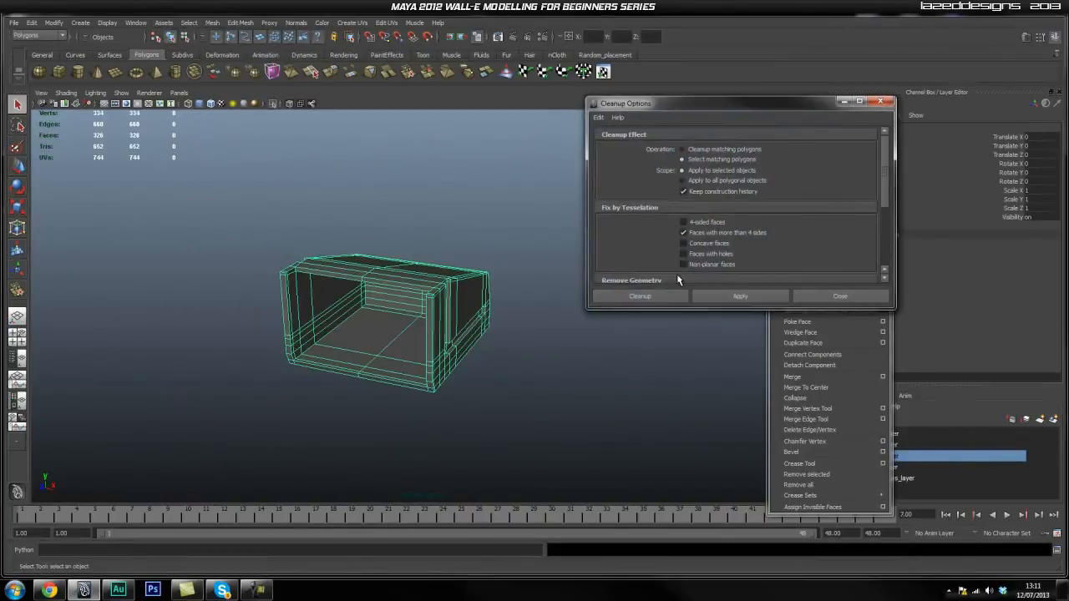
left_click(635, 297)
Turn off the isolated view to bring back the whole model and select the lower body shell
left_click_drag(446, 357, 409, 359, "alt")
right_click_drag(410, 359, 551, 372, "alt")
left_click_drag(552, 373, 457, 380, "alt")
right_click_drag(457, 385, 434, 381, "alt")
left_click_drag(434, 381, 479, 339, "alt")
left_click(270, 104)
left_click(388, 365)
left_click(467, 305)
Delete the centre edge line running along the underside of the lower shell
right_click_drag(467, 306, 491, 370, "alt")
middle_click_drag(491, 370, 486, 371, "alt")
left_click_drag(486, 372, 512, 375, "alt")
right_click(513, 375)
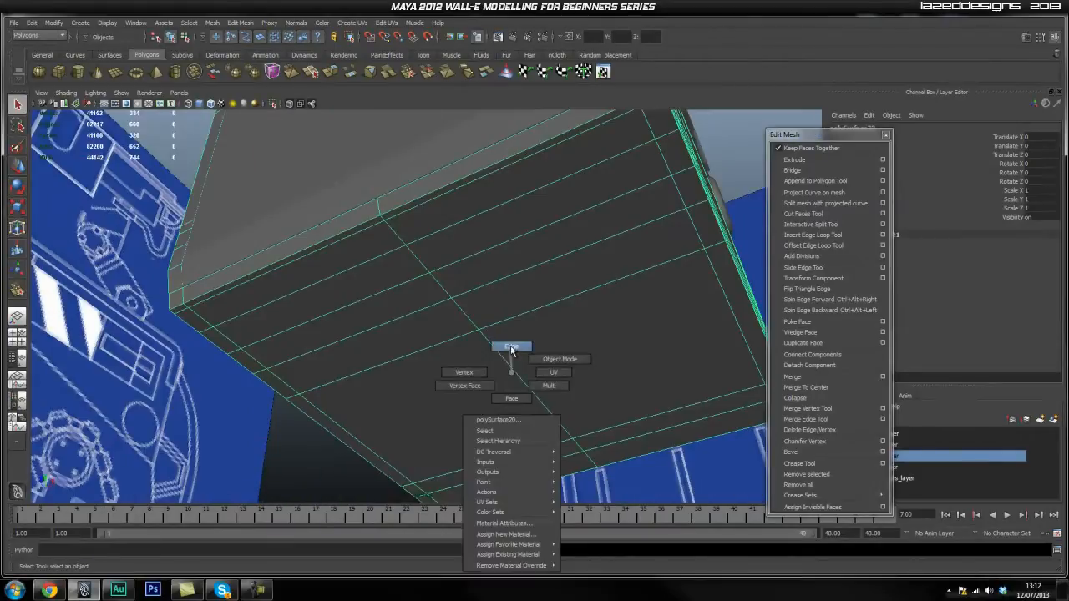
left_click(509, 346)
right_click_drag(561, 349, 520, 365, "shift")
scroll(592, 388, "down", 5)
left_click_drag(592, 408, 484, 386, "alt")
Add the lower shell object to body_layer and hide that layer
right_click(420, 347)
left_click(459, 331)
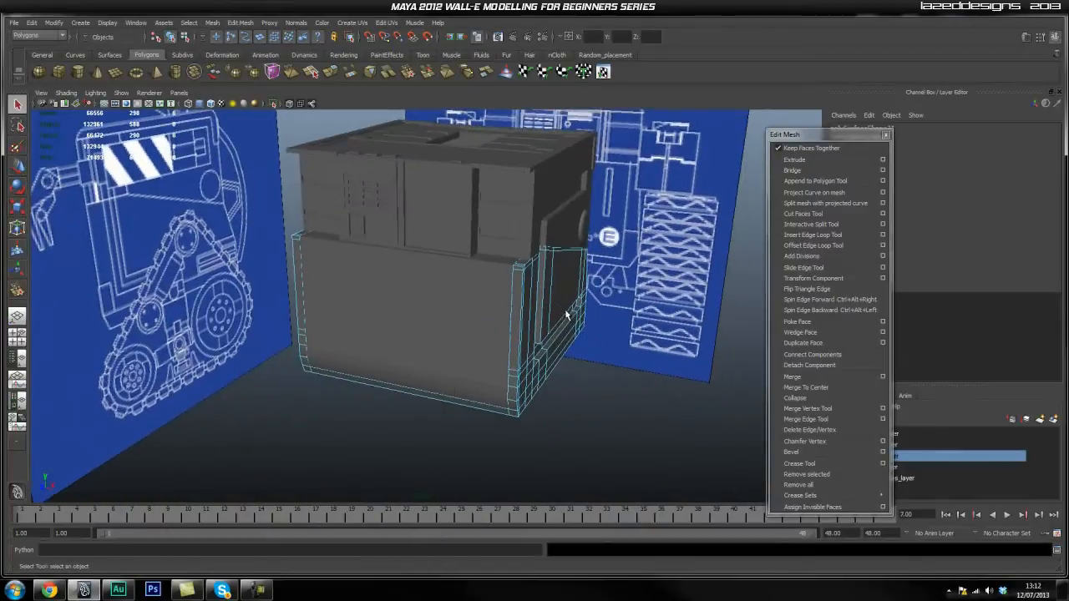
left_click_drag(778, 140, 656, 137)
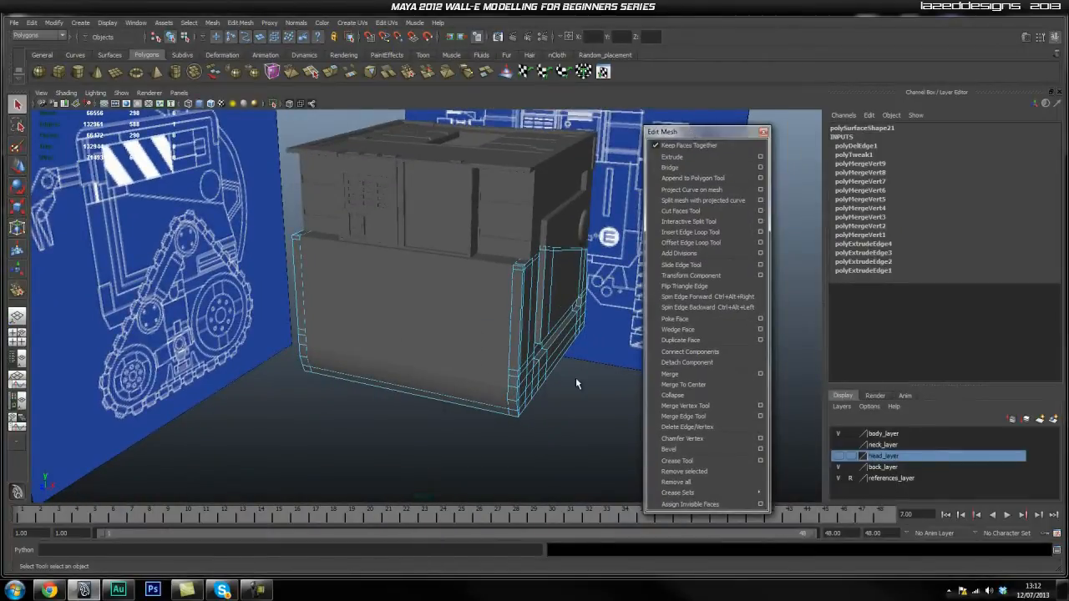
right_click_drag(556, 290, 584, 285)
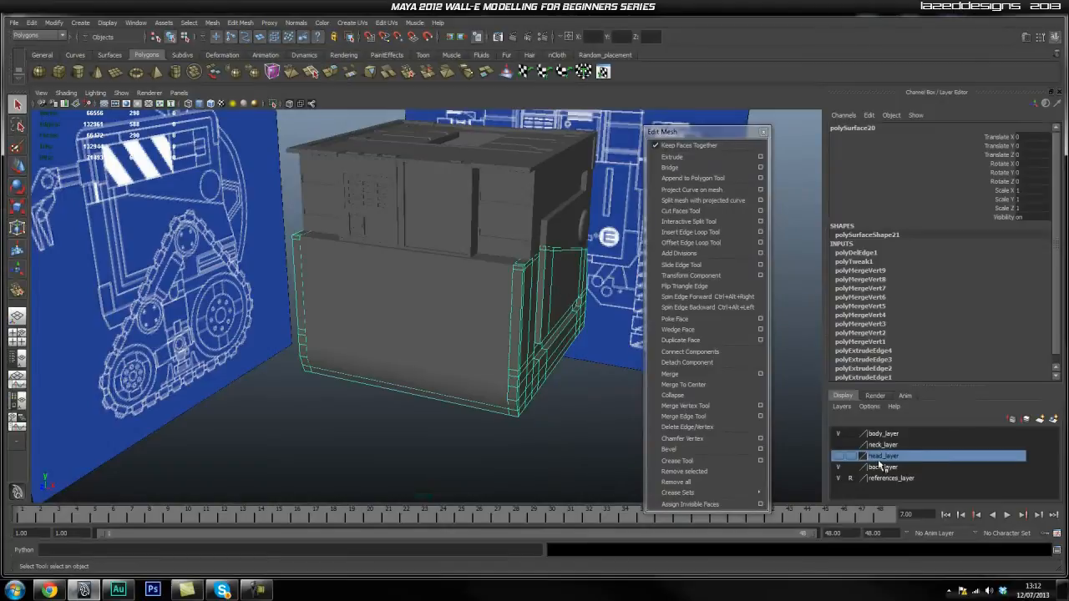
right_click_drag(869, 439, 902, 457)
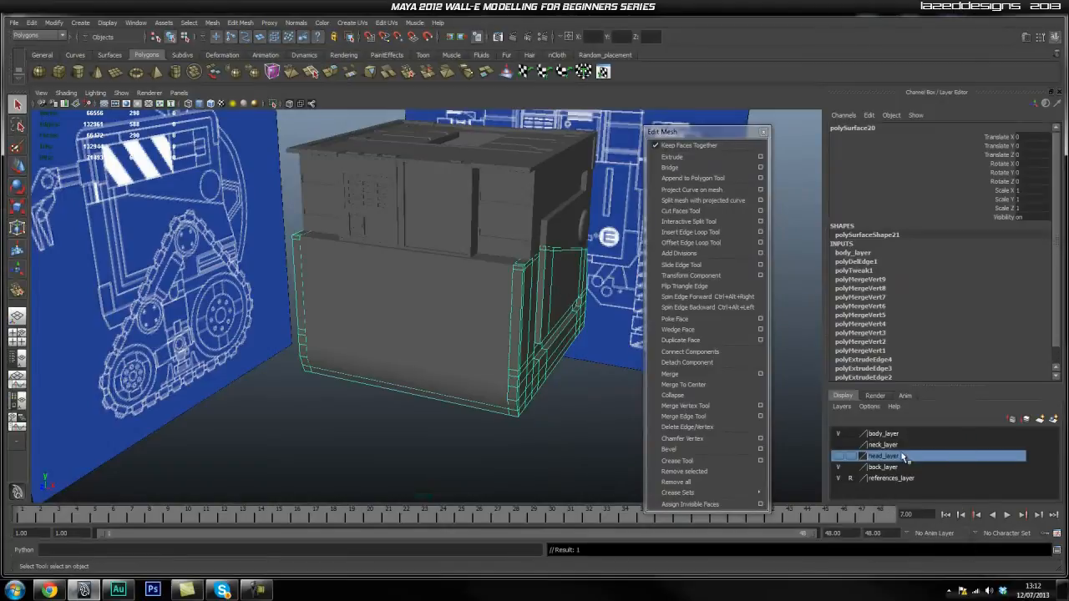
left_click(839, 434)
Delete the vertical centre edge loop from the remaining front panel
left_click(439, 399)
left_click_drag(438, 399, 432, 350, "alt")
right_click_drag(430, 349, 427, 319)
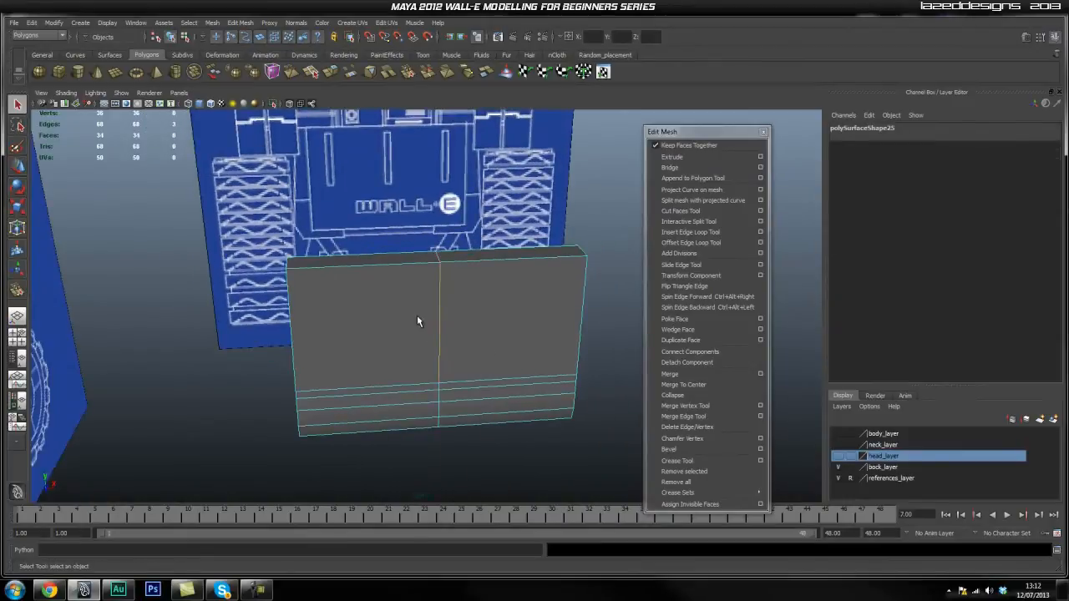
right_click(411, 315, "shift")
left_click(441, 334)
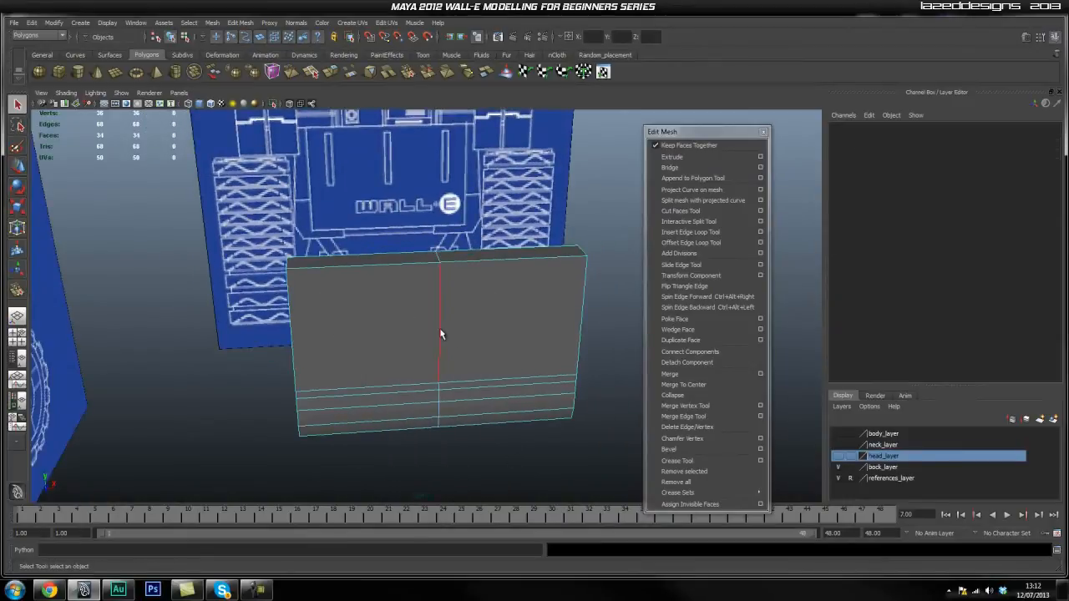
left_click(441, 334)
right_click_drag(393, 332, 375, 331, "shift")
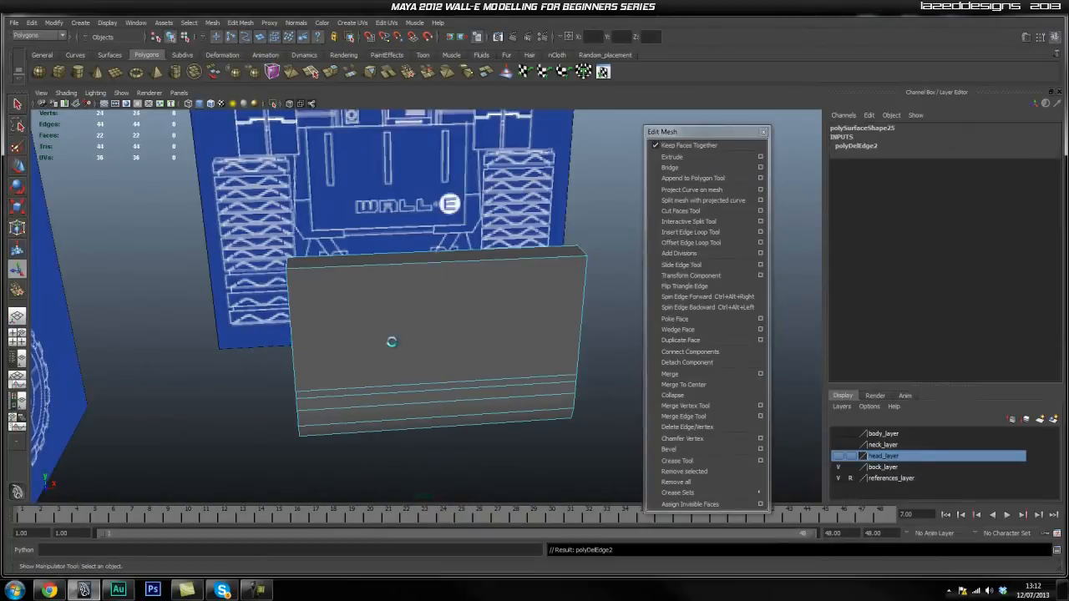
In the X-rayed front view, insert horizontal edge loops across the panel at the upper and lower ends of the blueprint slots
key("space")
left_click_drag(468, 320, 472, 360)
right_click_drag(453, 329, 403, 332, "alt")
scroll(396, 332, "up", 1)
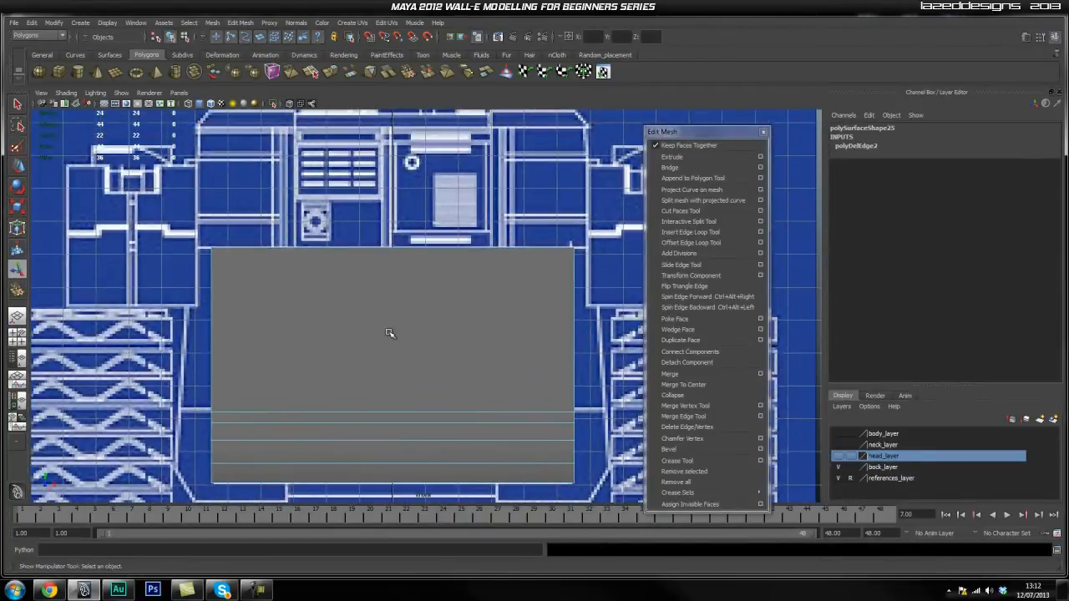
left_click(289, 104)
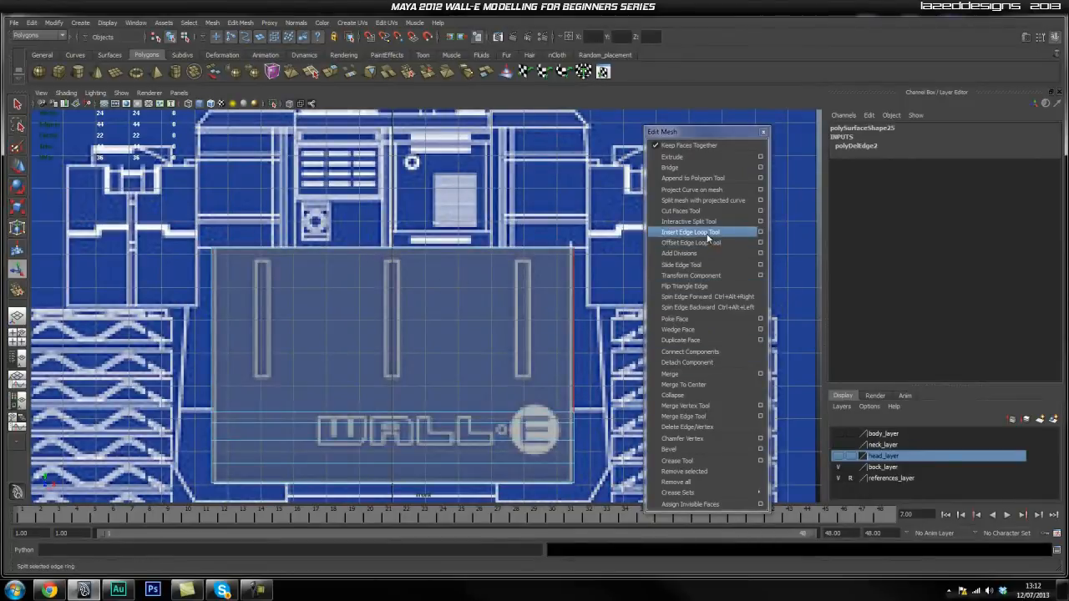
left_click(705, 233)
scroll(459, 363, "up", 3)
middle_click_drag(317, 309, 358, 312, "alt")
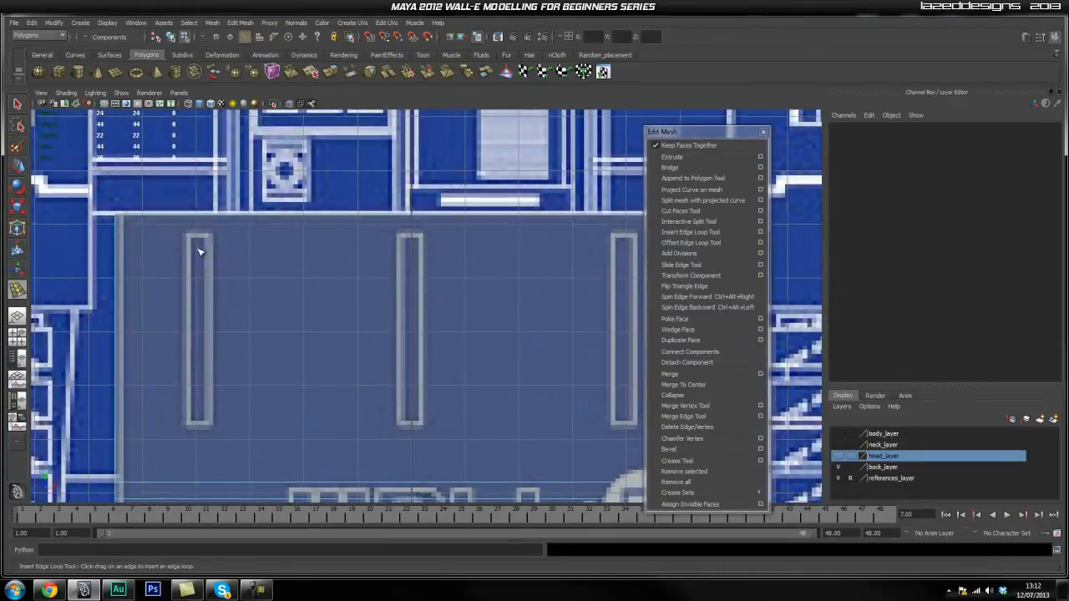
left_click_drag(117, 253, 117, 236)
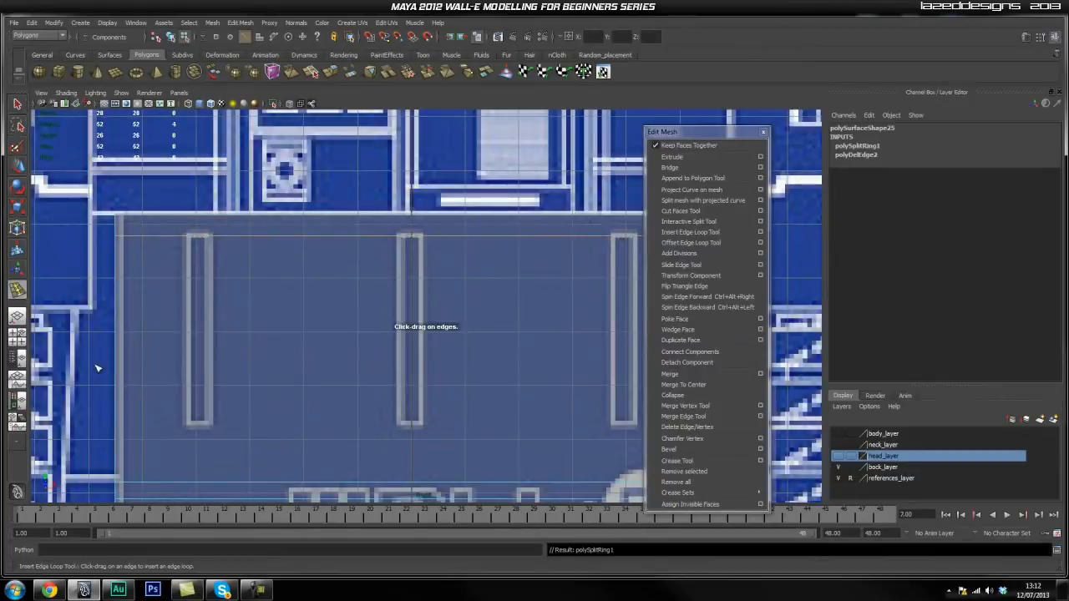
left_click_drag(118, 436, 116, 426)
Insert vertical edge loops along both sides of each of the three blueprint slots
left_click_drag(177, 219, 209, 219)
middle_click_drag(354, 232, 241, 243, "alt")
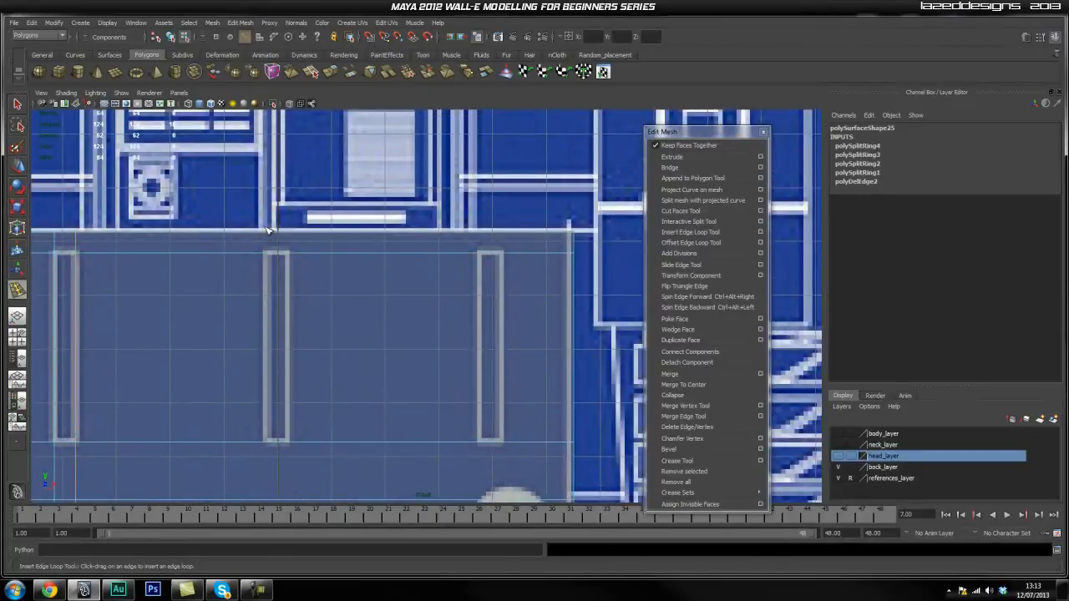
left_click_drag(266, 234, 288, 235)
middle_click_drag(292, 242, 274, 270, "alt")
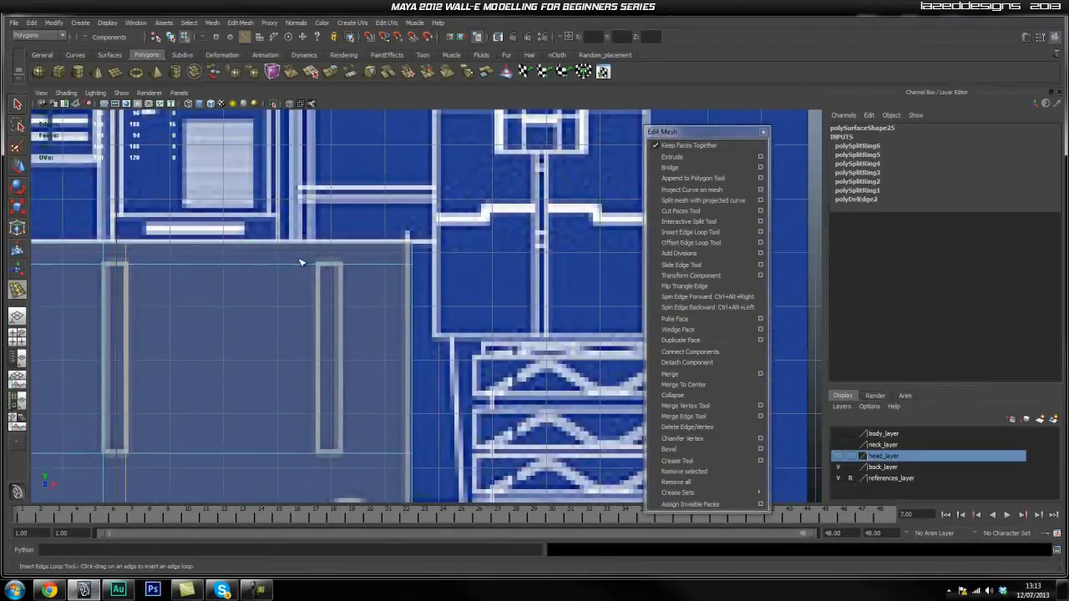
left_click_drag(322, 244, 341, 246)
Return to the perspective view and select the three narrow slot faces on the front panel
key("q")
key("space")
left_click_drag(303, 284, 365, 304)
scroll(365, 304, "up", 3)
middle_click_drag(365, 304, 279, 320, "alt")
left_click_drag(279, 320, 380, 338, "alt")
middle_click_drag(380, 338, 295, 314, "alt")
right_click_drag(351, 290, 361, 310)
left_click(442, 264)
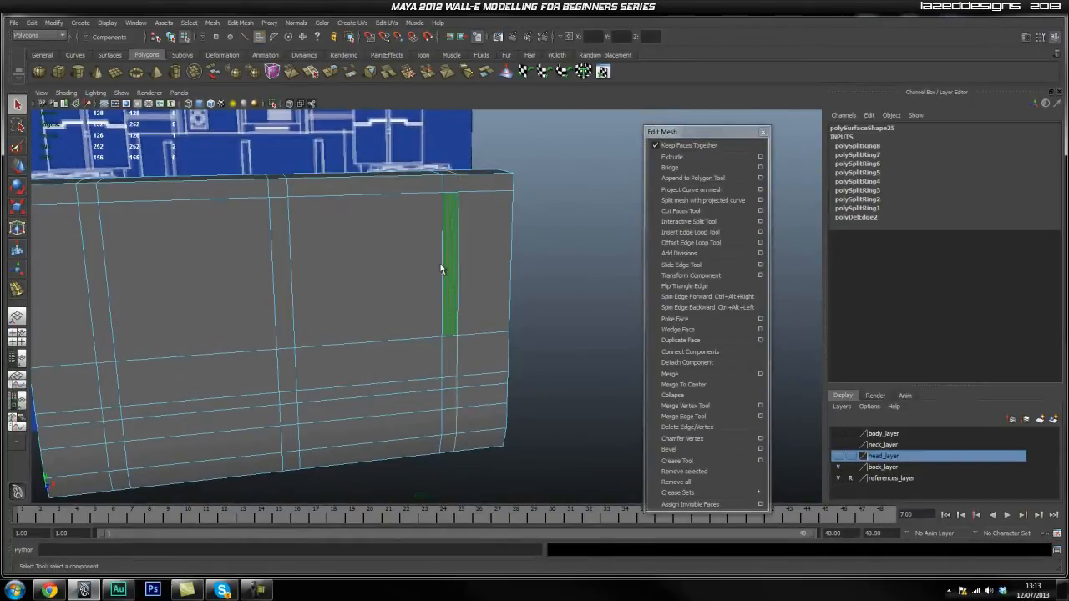
left_click(286, 278, "shift")
left_click(97, 271, "shift")
Extrude the three selected slot faces with a Thickness of 0.02
scroll(390, 274, "down", 3)
left_click_drag(390, 279, 399, 315, "alt")
scroll(417, 321, "up", 2)
middle_click_drag(459, 329, 372, 332, "alt")
left_click_drag(371, 333, 346, 331, "alt")
scroll(430, 308, "up", 5)
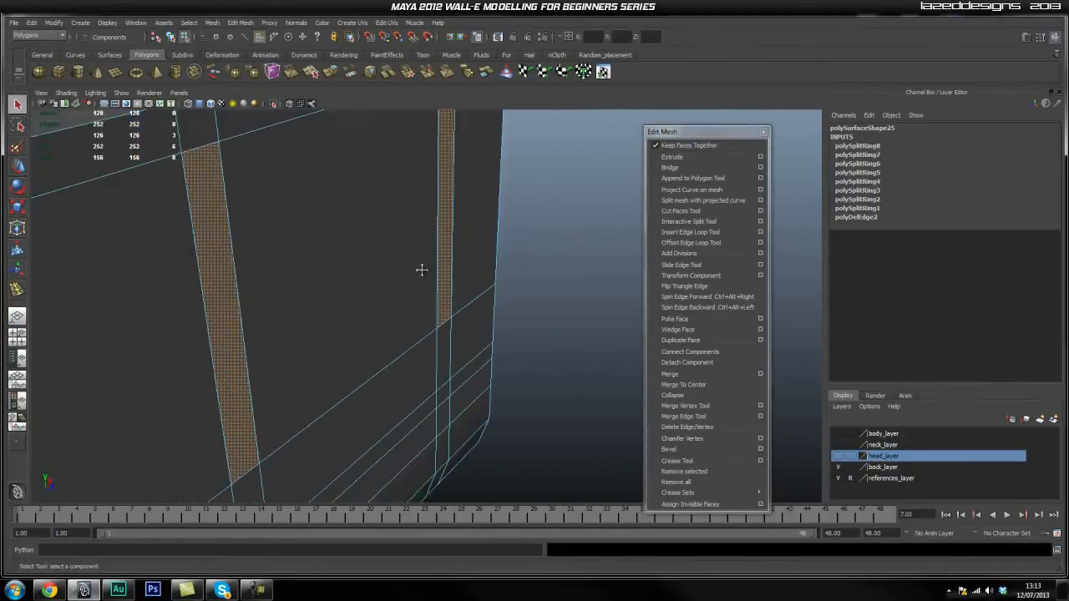
left_click_drag(430, 307, 375, 303, "alt")
scroll(392, 292, "up", 3)
middle_click_drag(445, 272, 447, 235, "alt")
left_click_drag(446, 235, 657, 152, "alt")
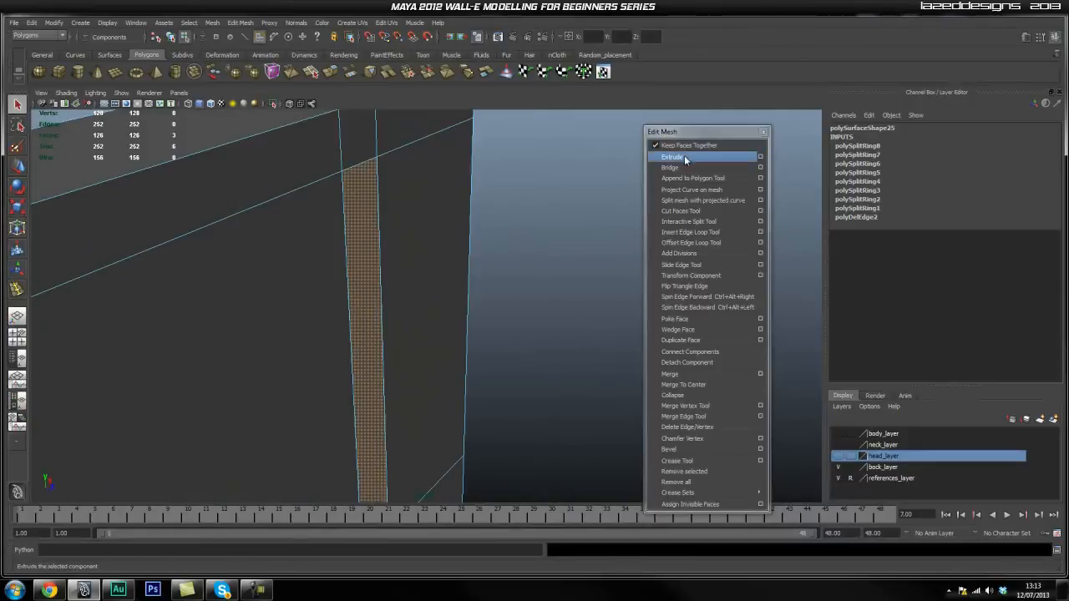
left_click(668, 156)
scroll(994, 334, "down", 5)
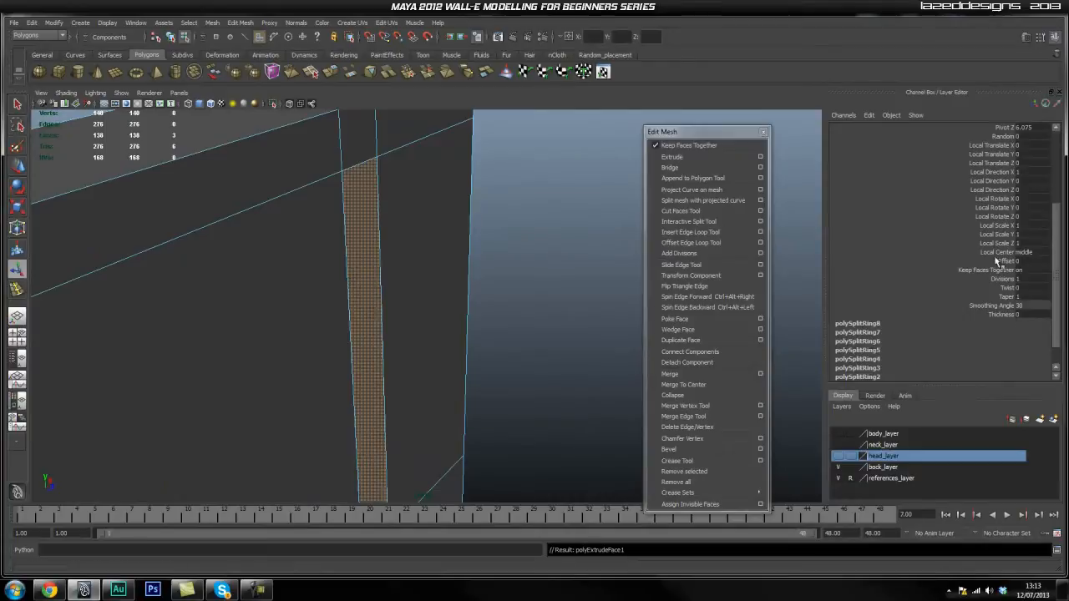
left_click(1012, 316)
middle_click_drag(565, 258, 420, 410)
mouse_move(419, 410)
left_mouse_down("alt")
mouse_move(423, 377)
mouse_move(370, 313)
mouse_move(375, 442)
mouse_move(396, 412)
mouse_move(393, 353)
mouse_move(428, 375)
mouse_move(416, 409)
left_mouse_up("alt")
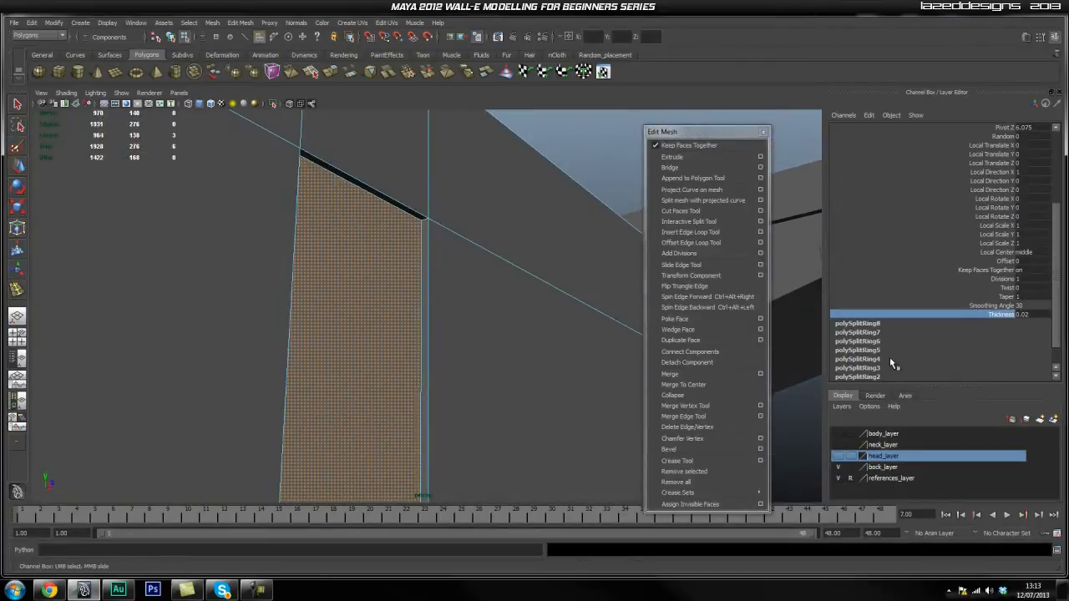
Extrude the three selected slot faces a second time with a Thickness of 0.05
left_click(1033, 315)
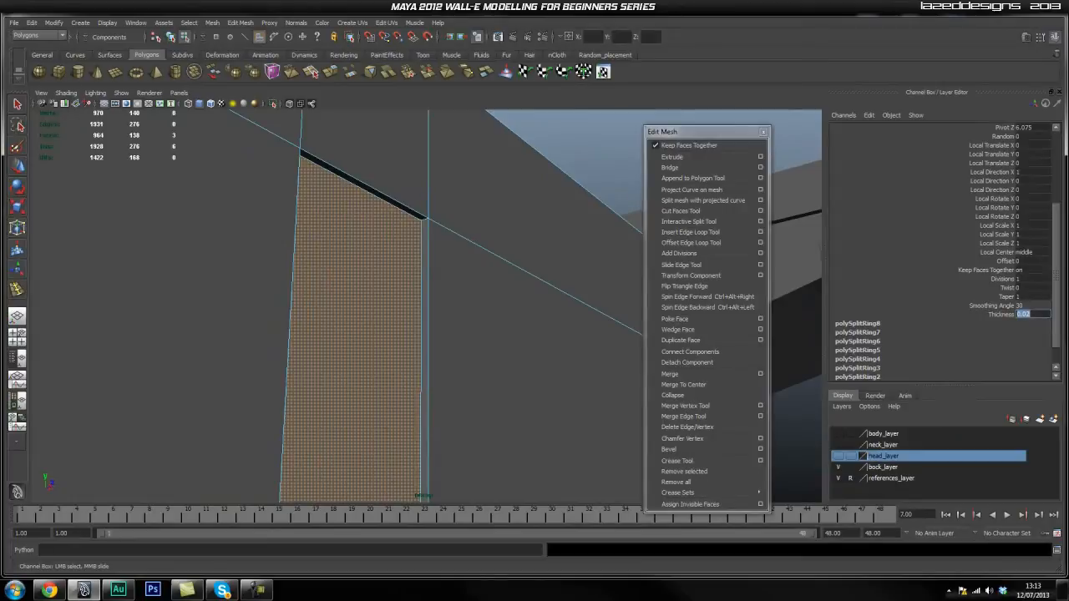
left_click(673, 157)
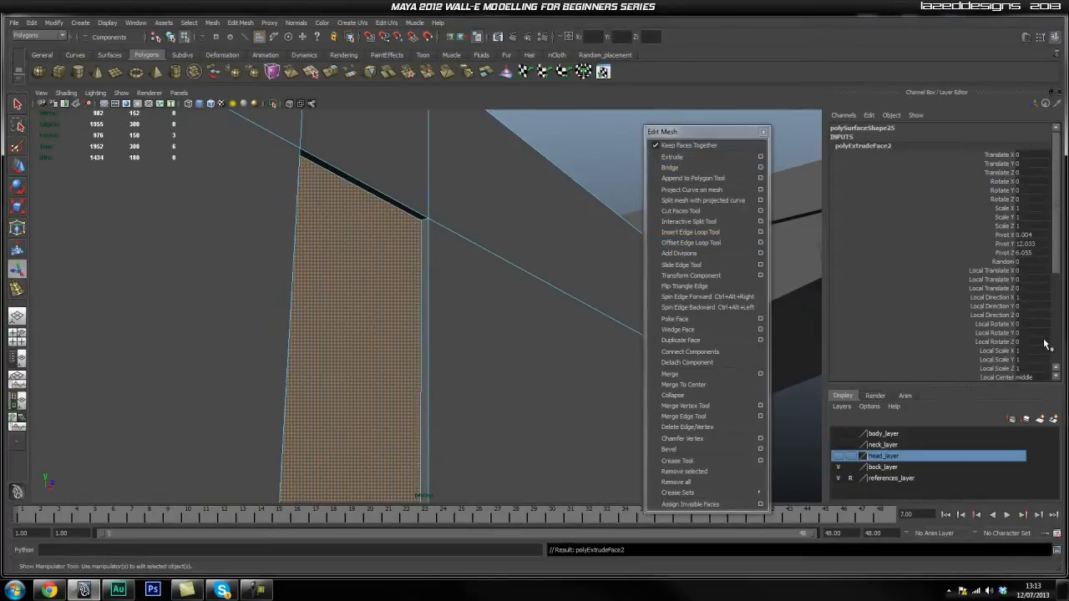
left_click(993, 351)
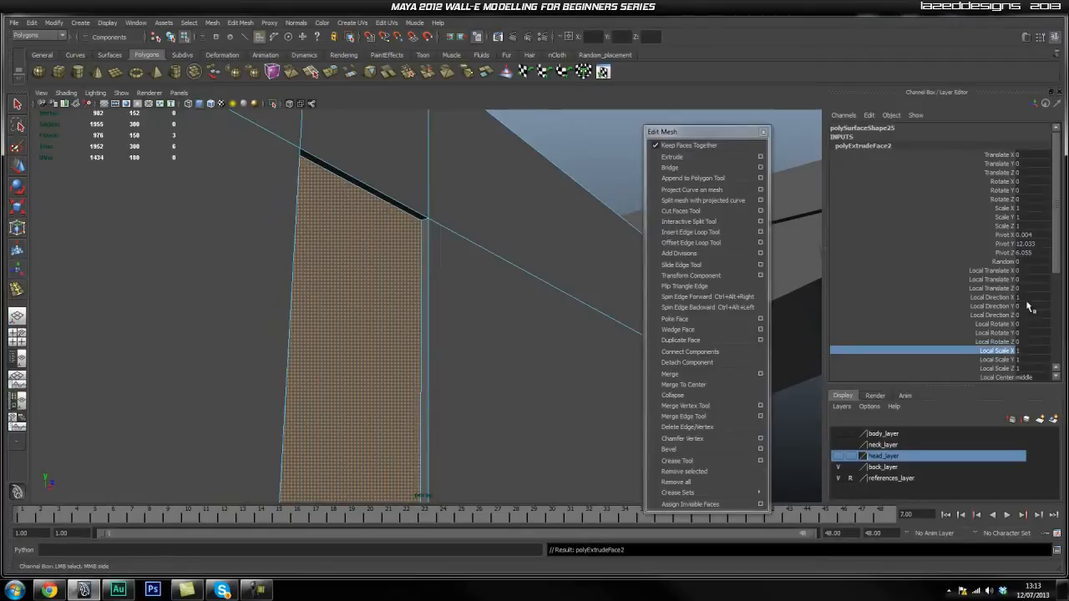
scroll(1059, 256, "down", 5)
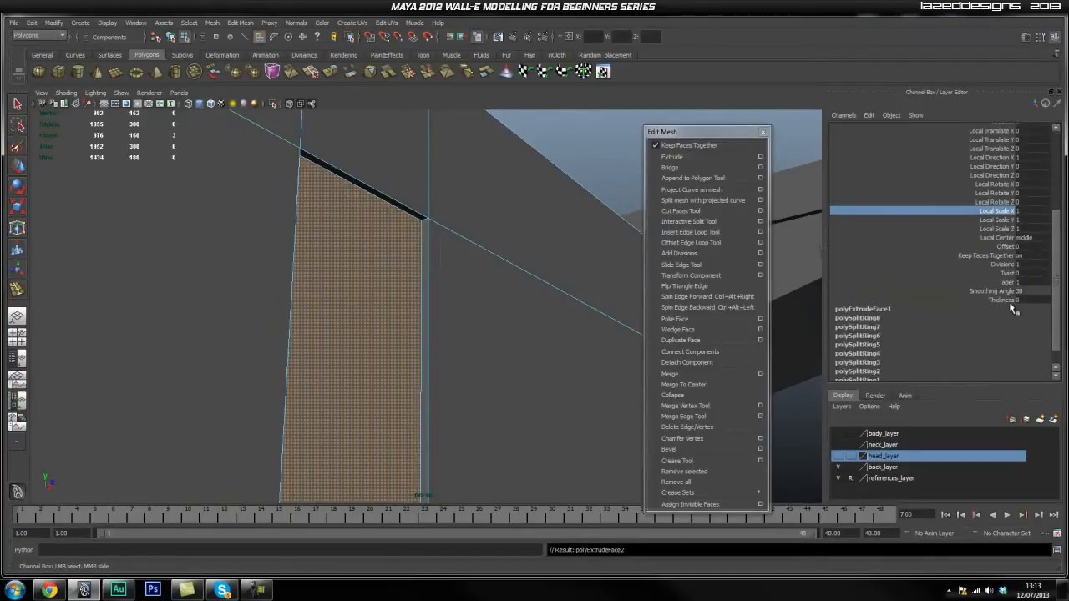
left_click(1002, 300)
middle_click_drag(585, 287, 557, 284)
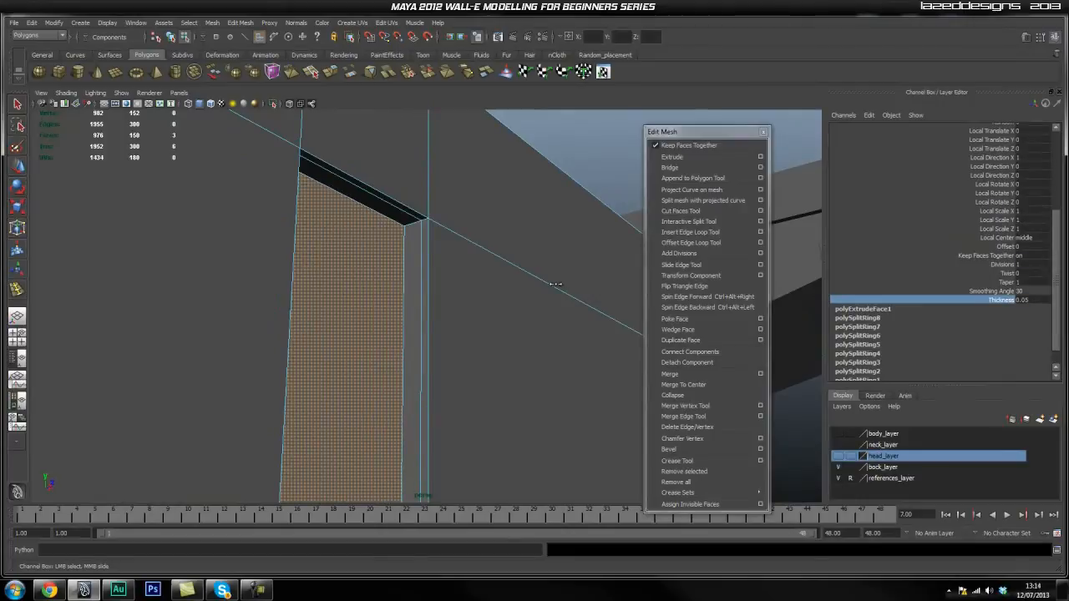
Extrude the slot faces again and set the second extrusion's Thickness to 0.02
left_click(735, 156)
key("ctrl+z")
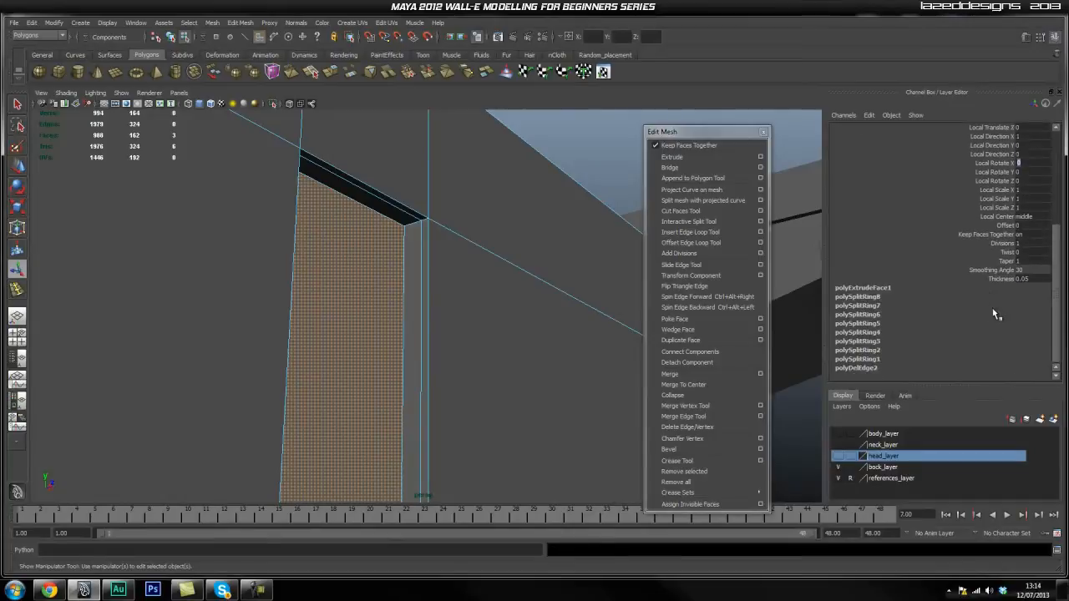
left_click(1026, 280)
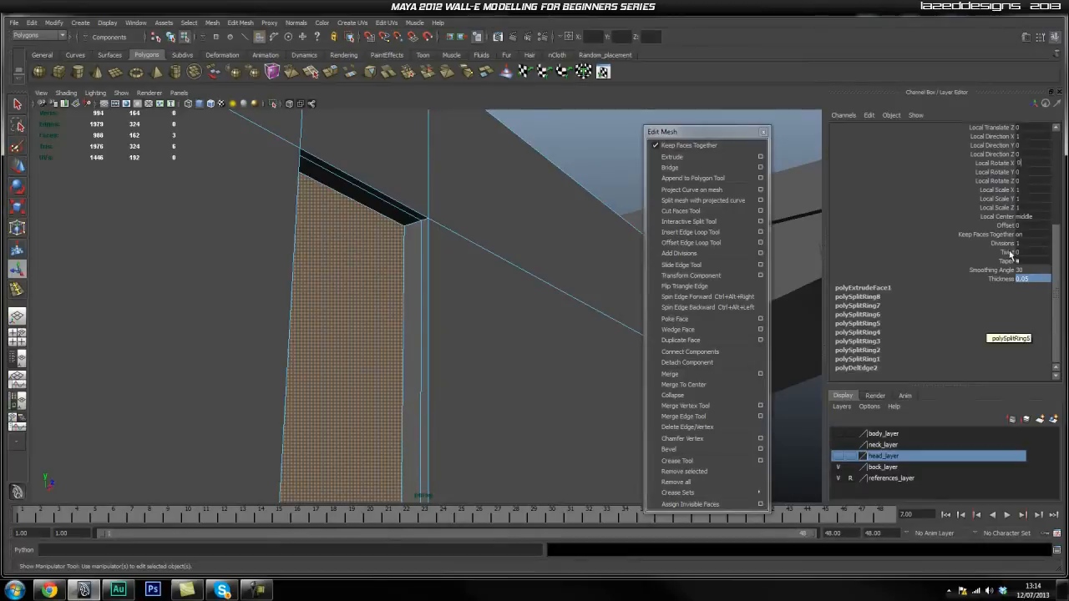
left_click(1048, 281)
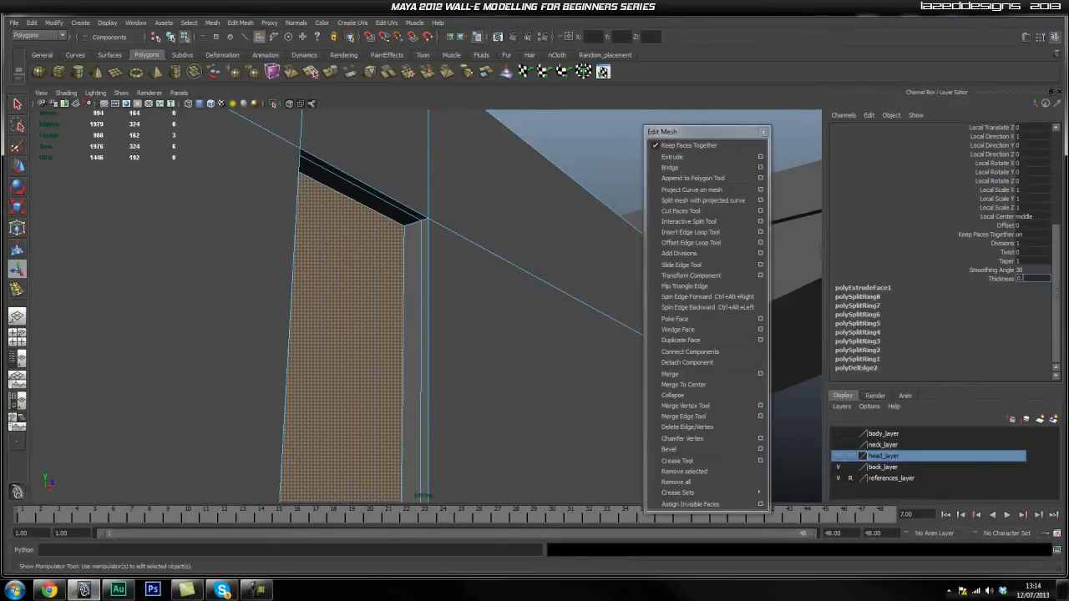
key("Return")
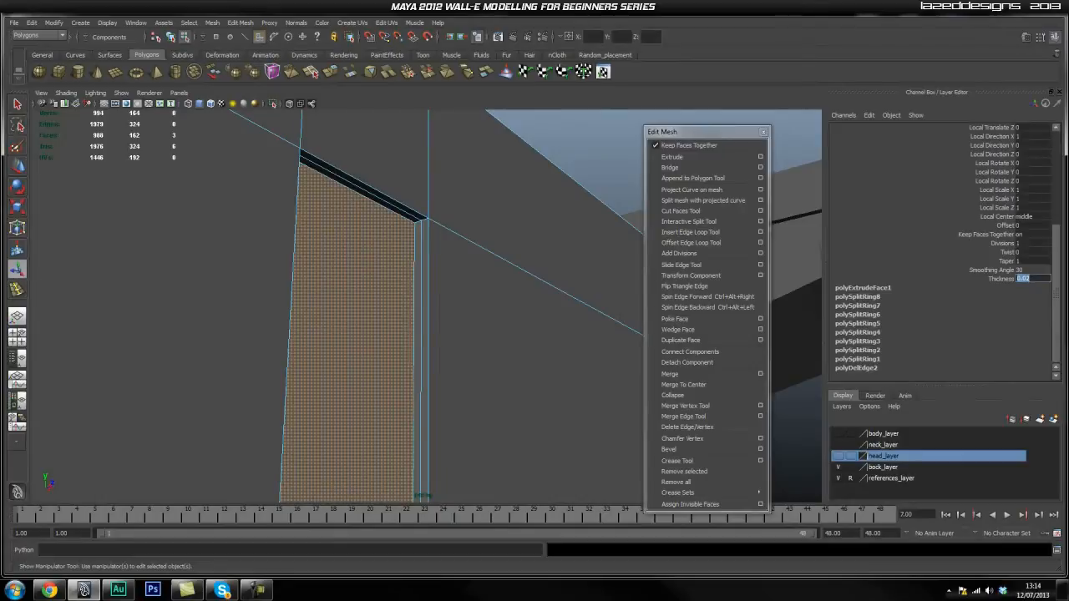
Try a Thickness of 0.05 on the first slot extrusion, and undo that change
left_click(1034, 286)
scroll(1021, 322, "down", 5)
left_click(1035, 289)
left_click(1029, 294)
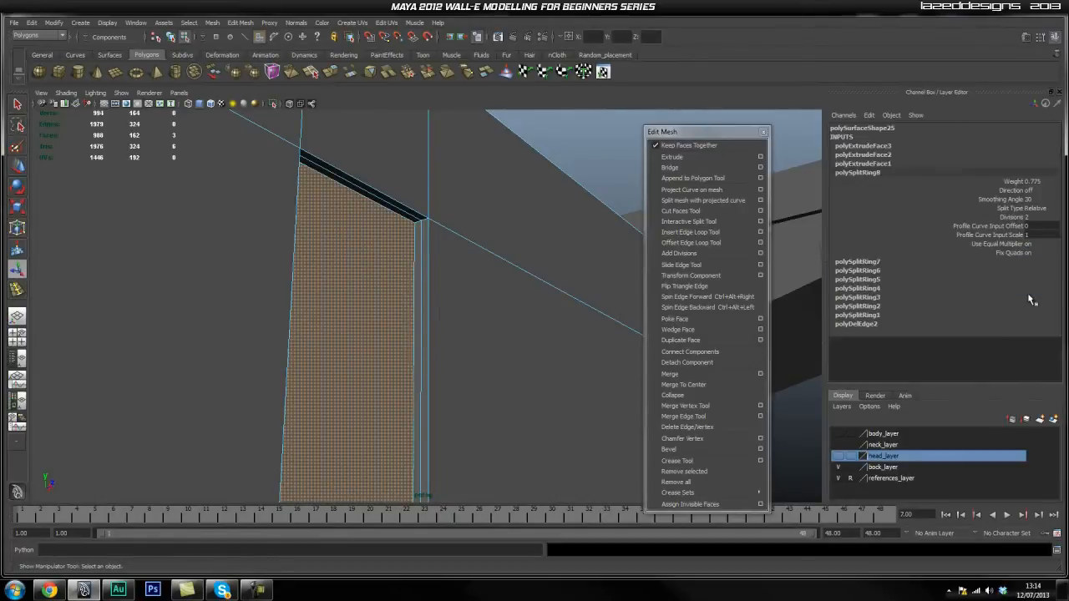
key("ctrl+z")
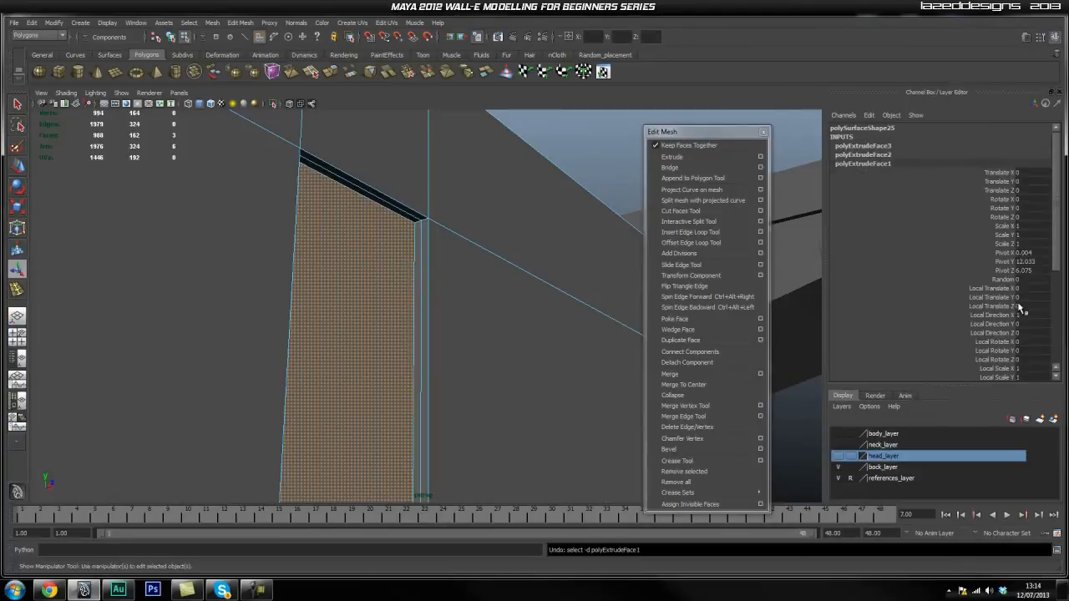
left_click(1016, 351)
left_click_drag(1059, 237, 1035, 297)
left_click(1034, 291)
type("0.0")
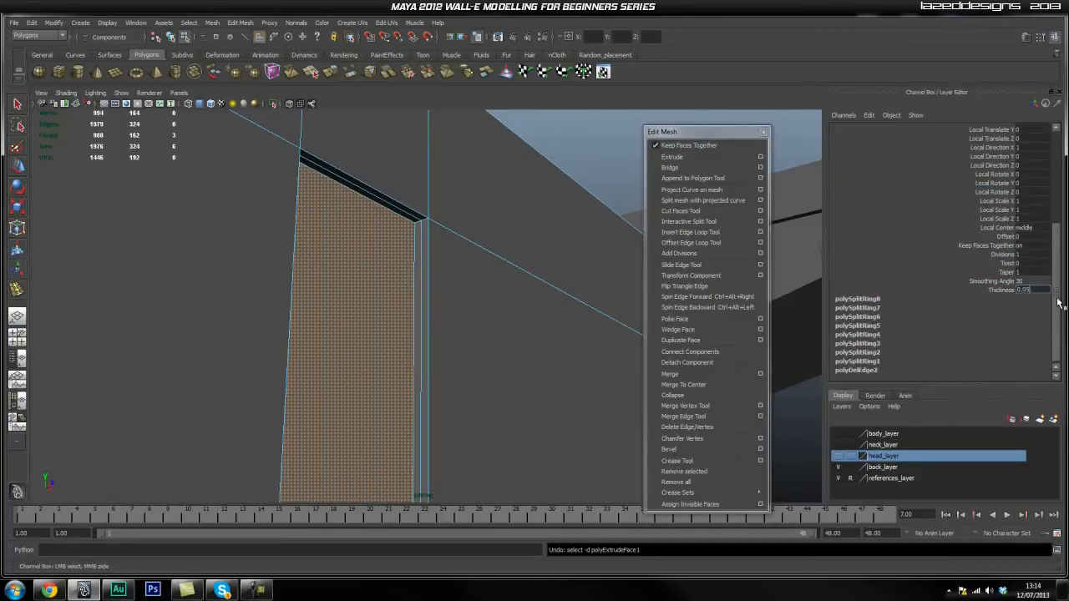
type("5")
key("Return")
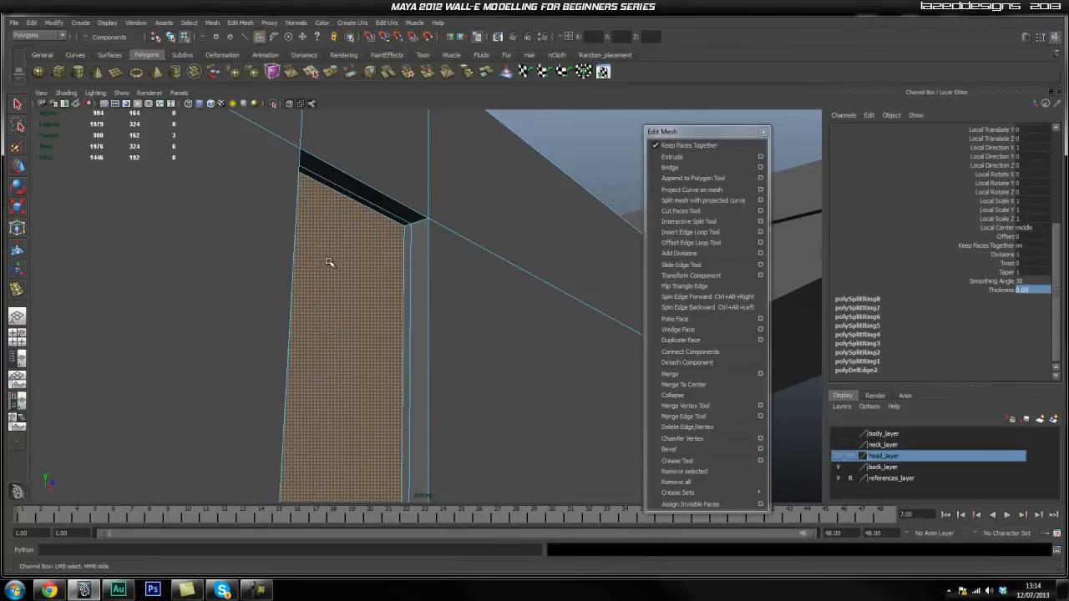
key("ctrl+z")
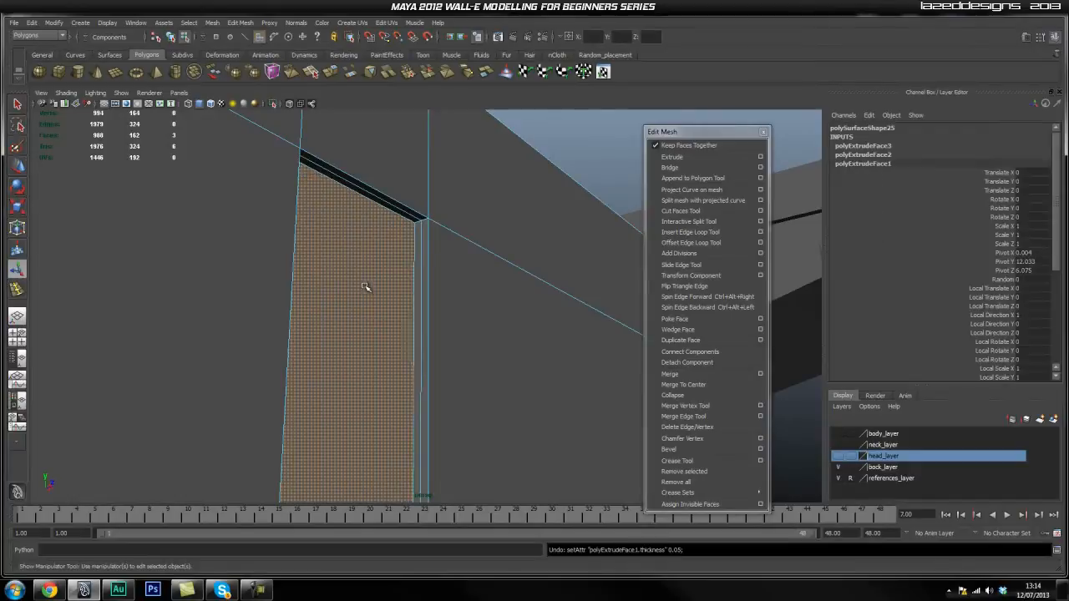
Clear the selection and reselect the recessed floor faces of all three slots in face mode
key("t")
right_click_drag(359, 307, 309, 334)
right_click_drag(618, 188, 422, 313, "alt")
left_click_drag(442, 318, 420, 365, "alt")
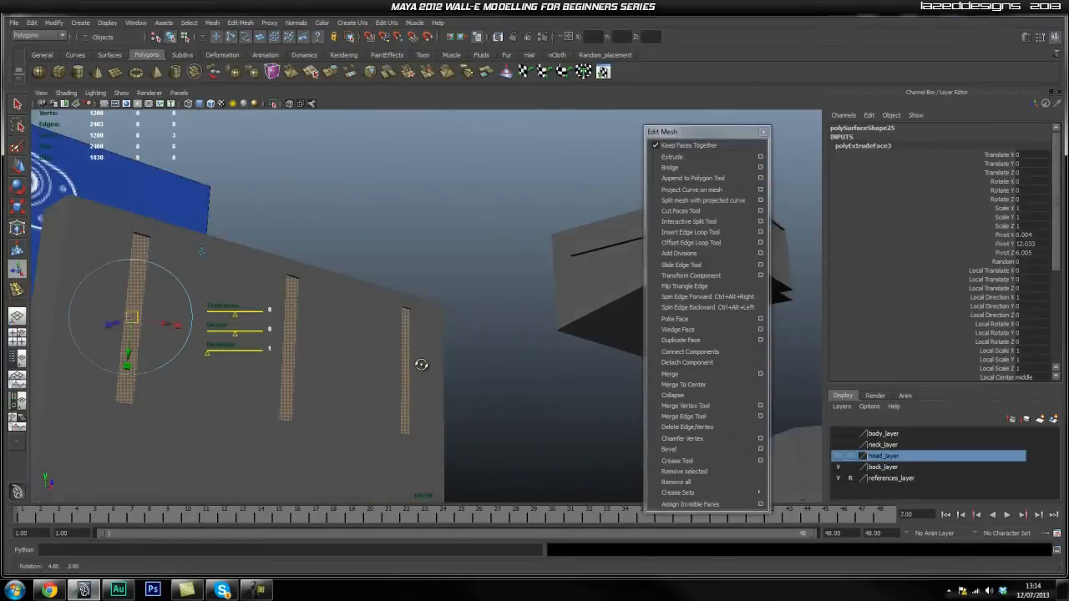
left_click(394, 211)
right_click_drag(303, 331, 288, 362)
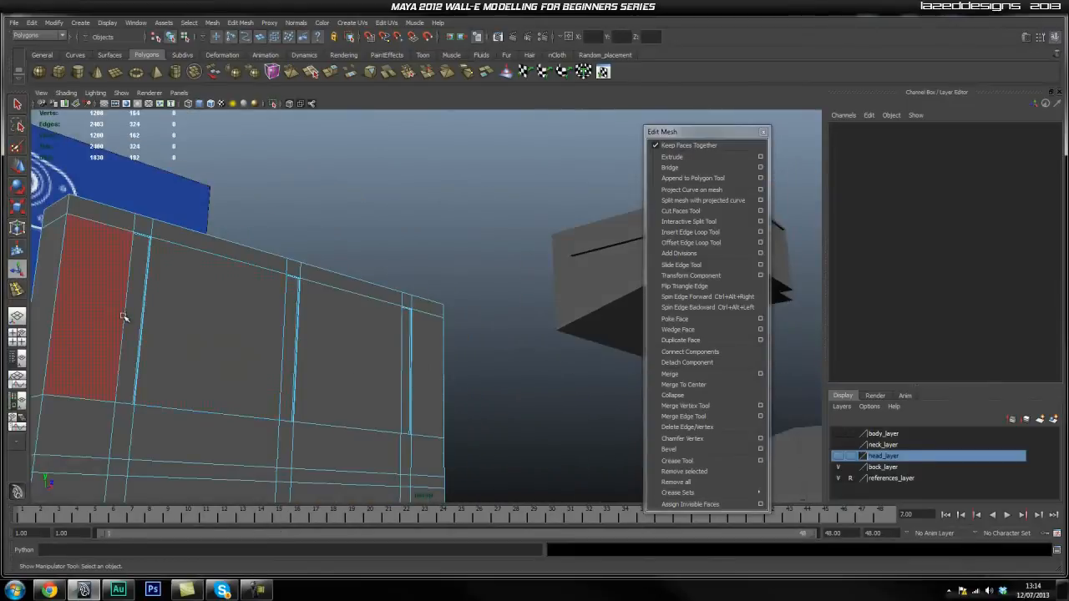
left_click(137, 319)
left_click(289, 318, "shift")
left_click(405, 326, "shift")
right_click_drag(279, 364, 392, 380, "alt")
middle_click_drag(359, 367, 472, 251, "alt")
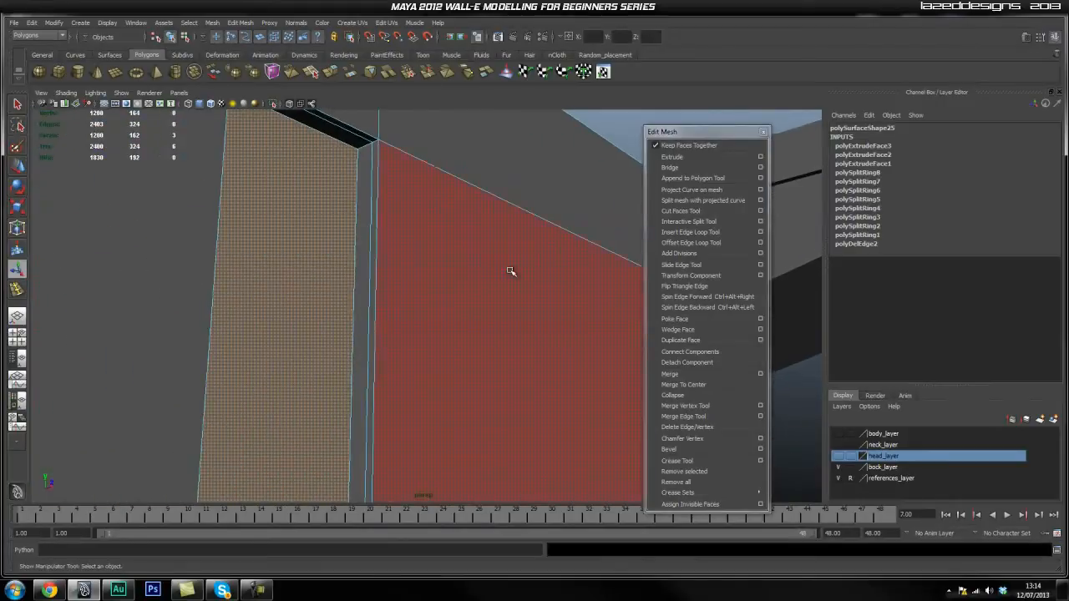
Extrude the three slot floor faces once more with a slight thickness, and return to object mode with nothing selected
left_click(693, 157)
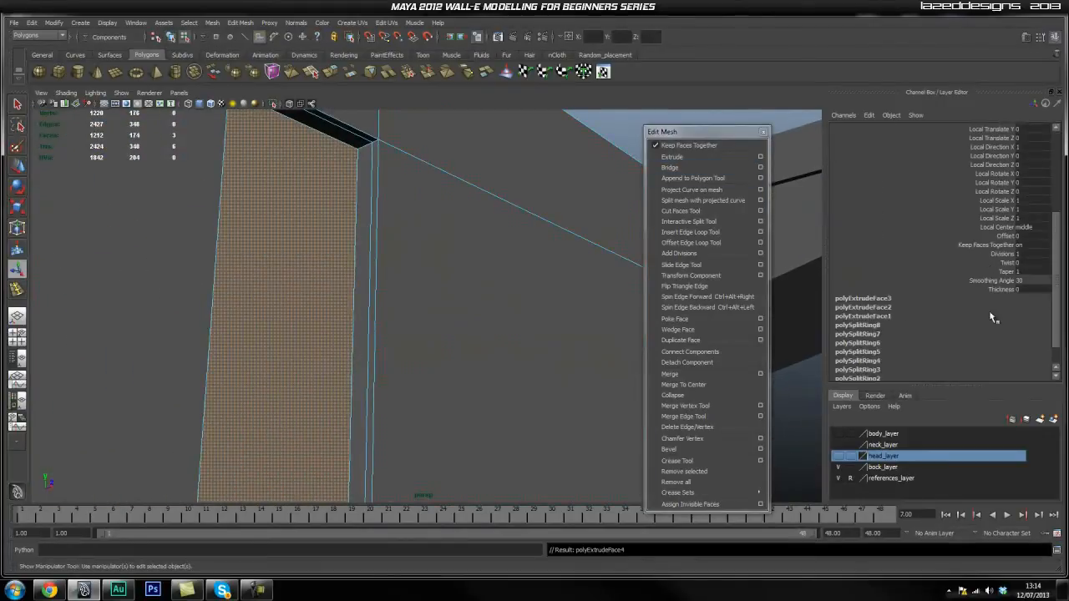
left_click(1025, 289)
key("Return")
right_click_drag(627, 259, 452, 226, "alt")
left_click_drag(478, 247, 513, 239, "alt")
key("q")
key("F8")
left_click(550, 322)
Examine the recessed slots from several angles and select the front panel object
left_click_drag(550, 323, 454, 363, "alt")
right_click_drag(454, 362, 627, 386, "alt")
middle_click_drag(401, 324, 309, 316, "alt")
right_click_drag(484, 317, 653, 317, "alt")
middle_click_drag(551, 319, 386, 320, "alt")
left_click_drag(368, 316, 420, 306, "alt")
left_click(382, 292)
middle_click_drag(333, 240, 386, 283, "alt")
left_click_drag(385, 283, 415, 306, "alt")
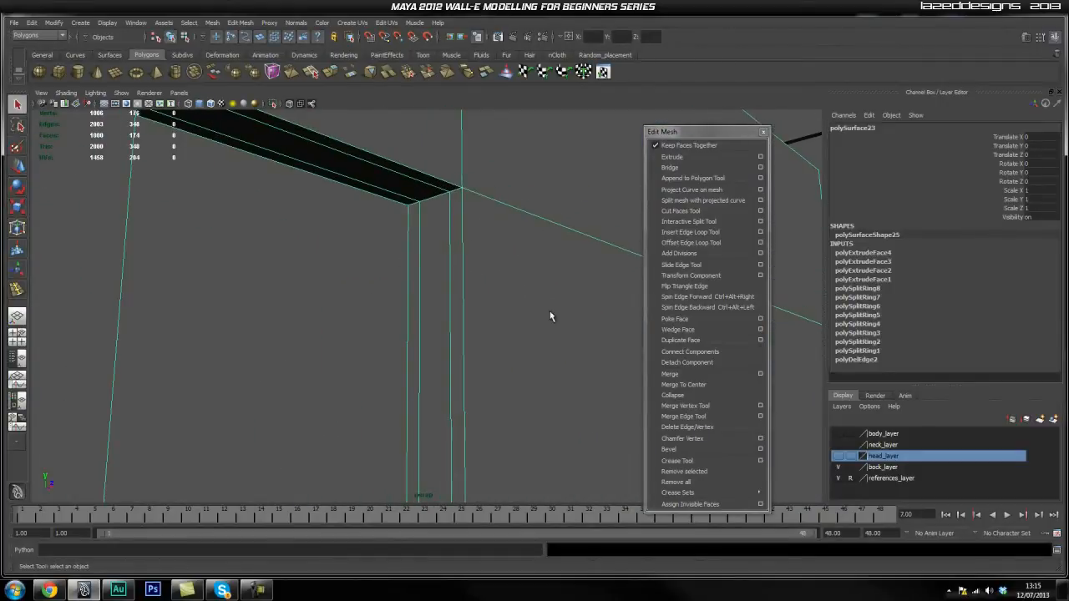
Insert supporting edge loops just outside both vertical sides of one slot and just above its upper end
left_click_drag(504, 203, 482, 210, "alt")
scroll(420, 239, "up", 1)
scroll(421, 238, "down", 1)
middle_click_drag(463, 222, 553, 202, "alt")
left_click_drag(552, 203, 561, 247, "alt")
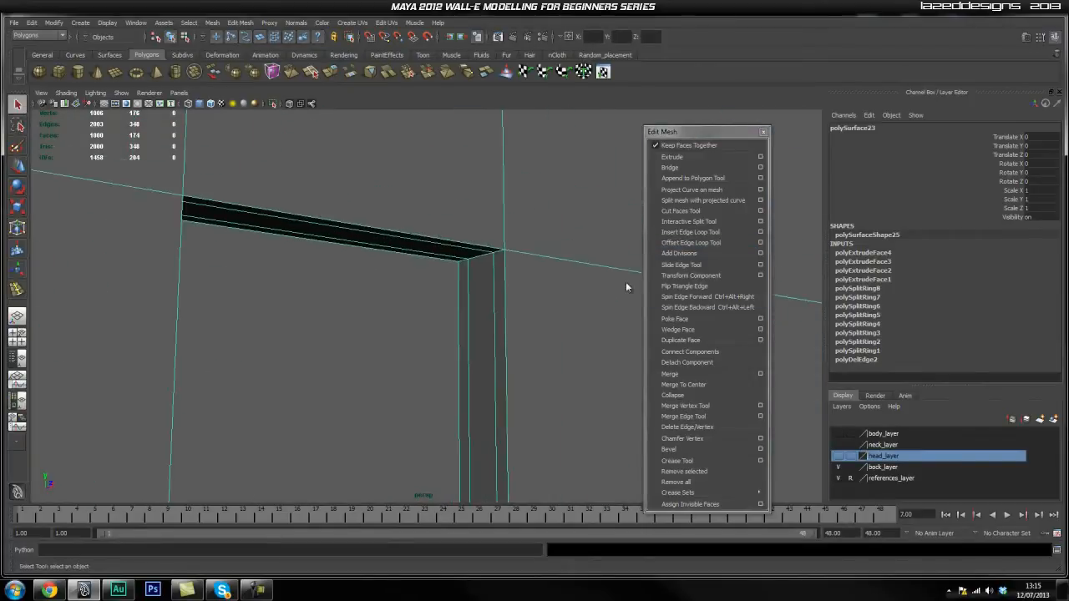
left_click(710, 223)
left_click_drag(399, 299, 383, 260, "alt")
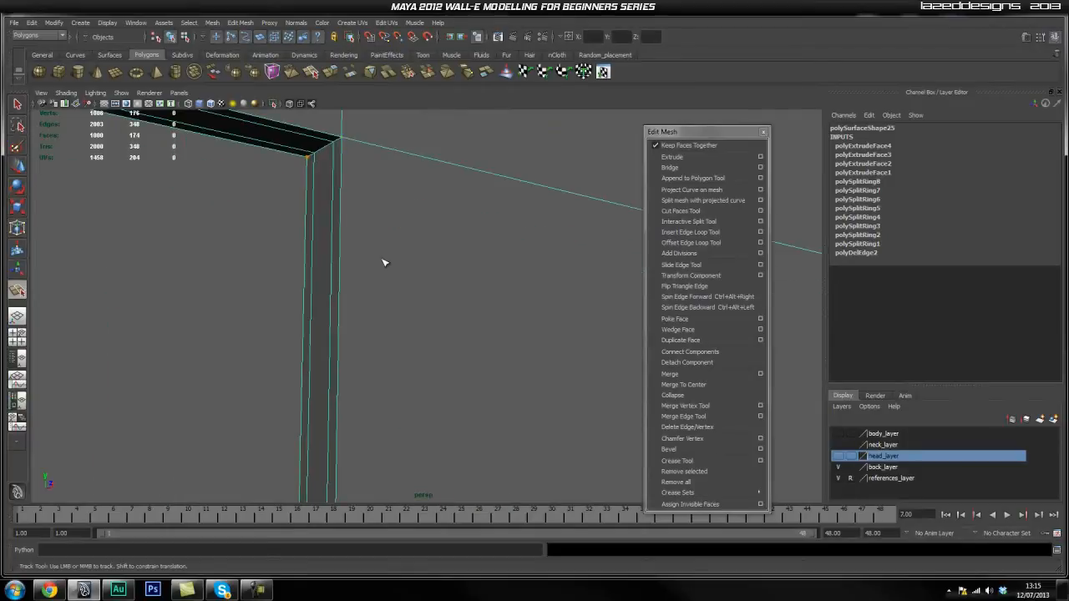
left_click(690, 232)
left_click_drag(314, 201, 341, 209, "alt")
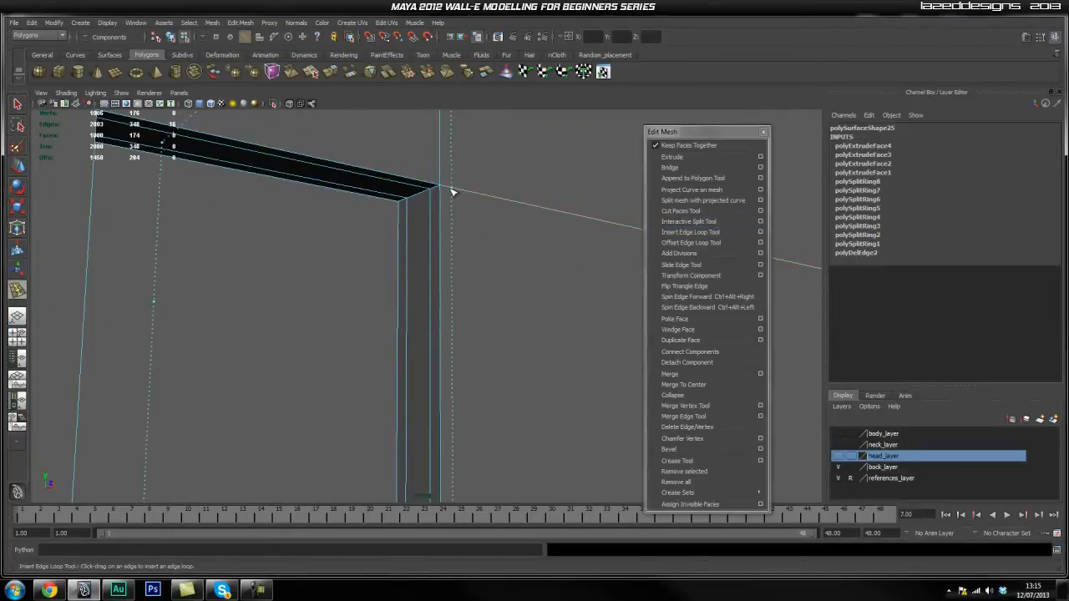
left_click_drag(447, 191, 449, 194)
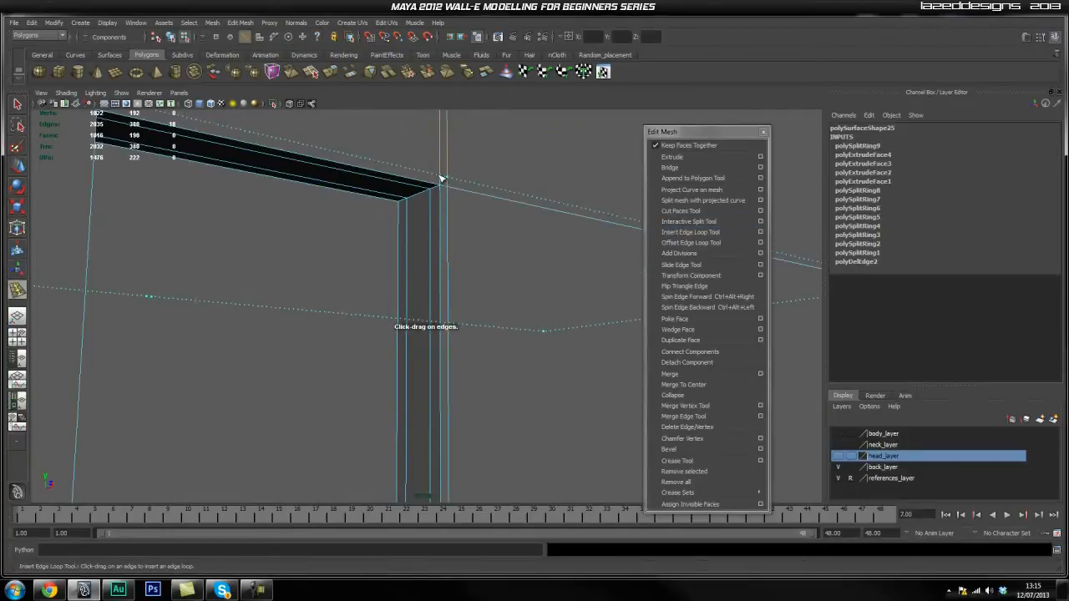
left_click(441, 179)
left_click_drag(351, 229, 313, 263, "alt")
left_click_drag(368, 305, 389, 292, "alt")
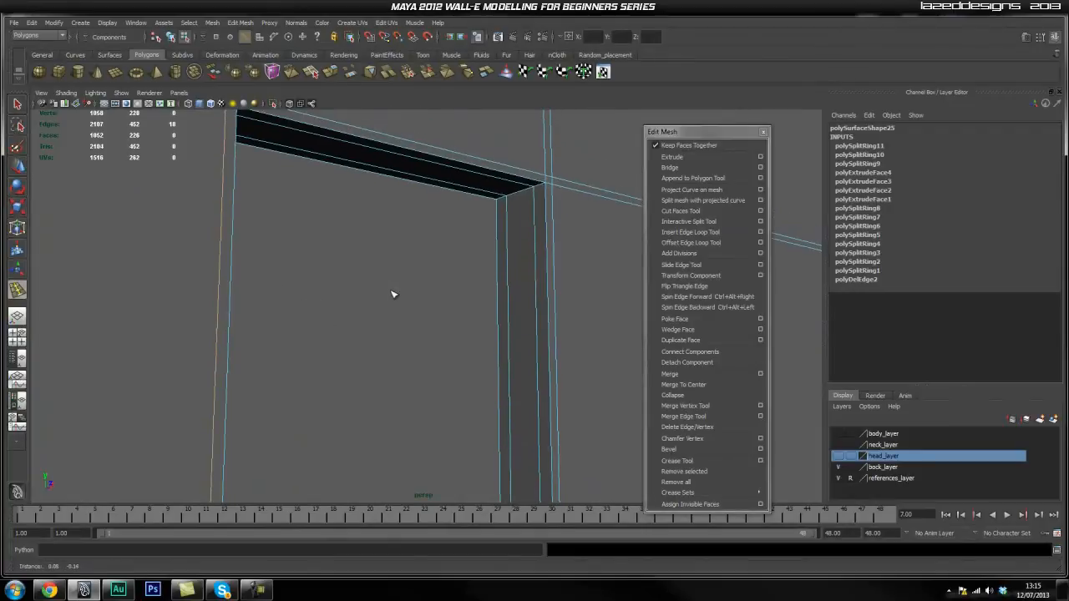
Insert a horizontal supporting edge loop across the panel just below the slot's lower end
middle_click_drag(451, 251, 429, 248, "alt")
scroll(398, 301, "down", 5)
middle_click_drag(398, 301, 365, 153, "alt")
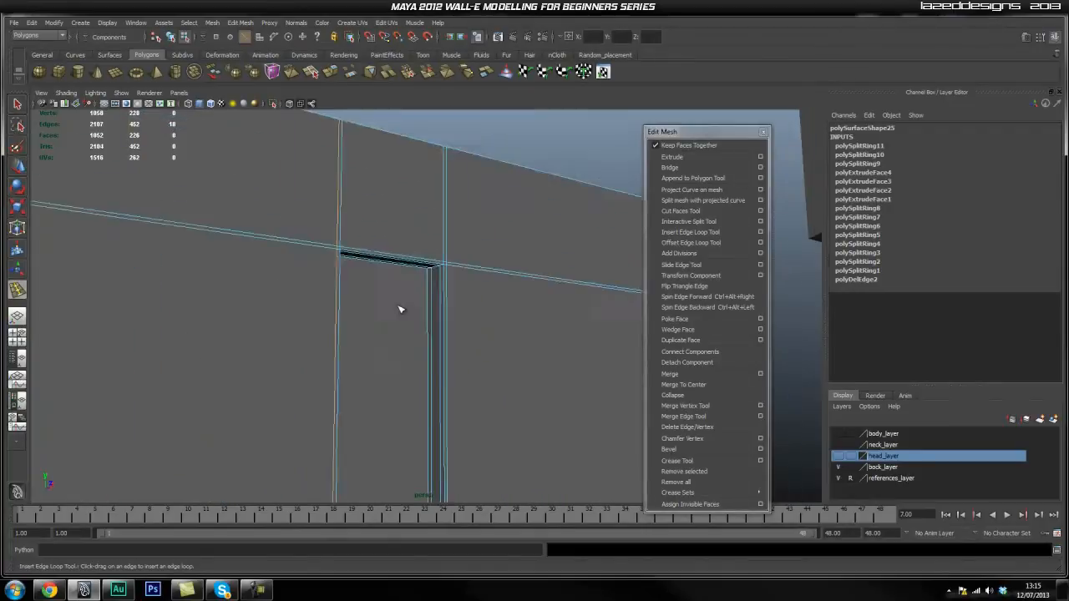
left_click_drag(365, 152, 406, 366, "alt")
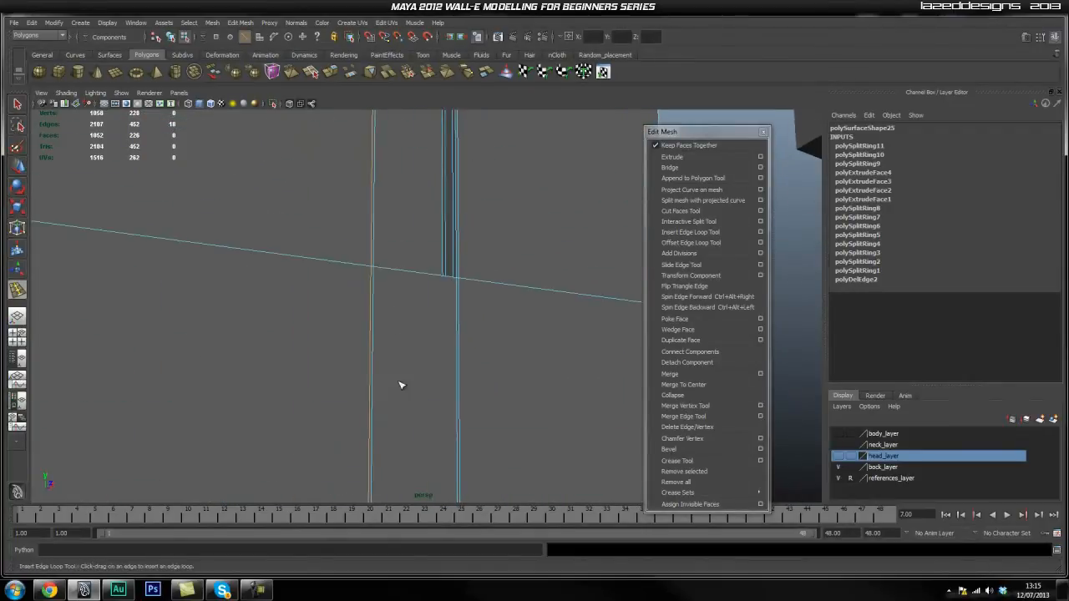
scroll(403, 298, "up", 2)
scroll(403, 297, "up", 3)
left_click_drag(405, 299, 406, 328, "alt")
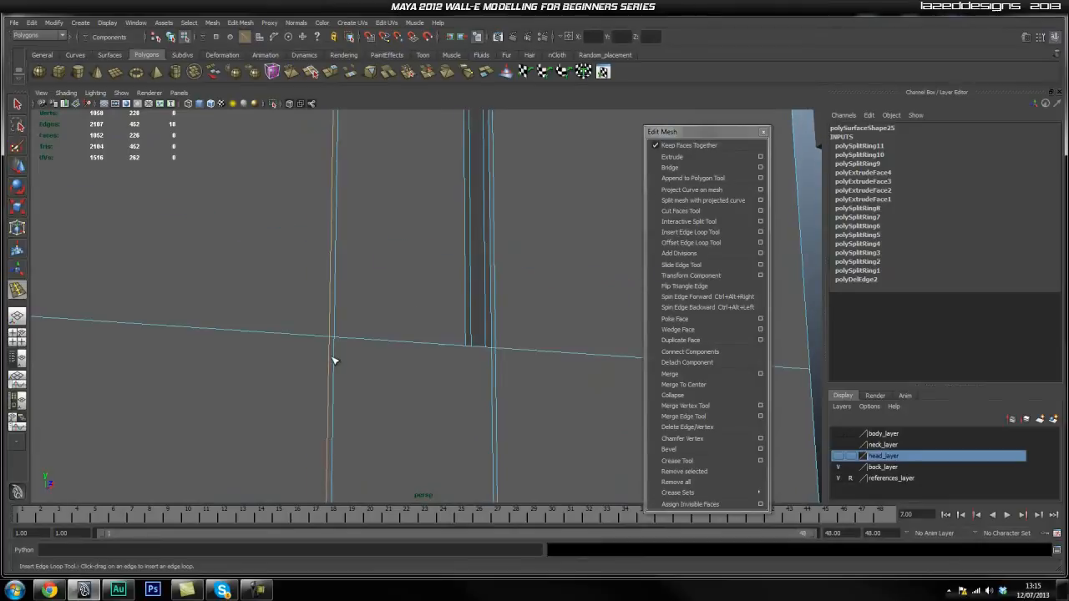
left_click_drag(330, 346, 331, 344)
Insert edge loops on the slot's recessed floor, close to its upper end and along one vertical side
middle_click_drag(420, 250, 443, 367, "alt")
mouse_move(463, 154)
middle_mouse_down("alt")
mouse_move(453, 172)
mouse_move(469, 292)
middle_mouse_up("alt")
left_click_drag(469, 292, 453, 269, "alt")
right_click_drag(454, 270, 504, 297, "alt")
middle_click_drag(503, 297, 477, 269, "alt")
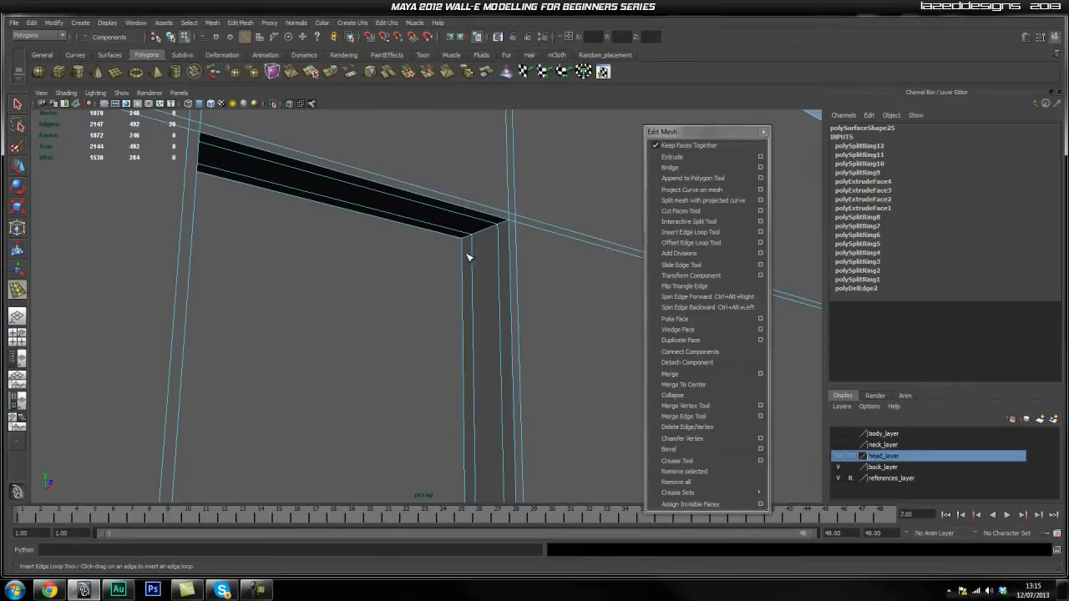
mouse_move(465, 257)
left_mouse_down()
mouse_move(465, 248)
mouse_move(463, 262)
left_mouse_up()
middle_click_drag(384, 299, 347, 281, "alt")
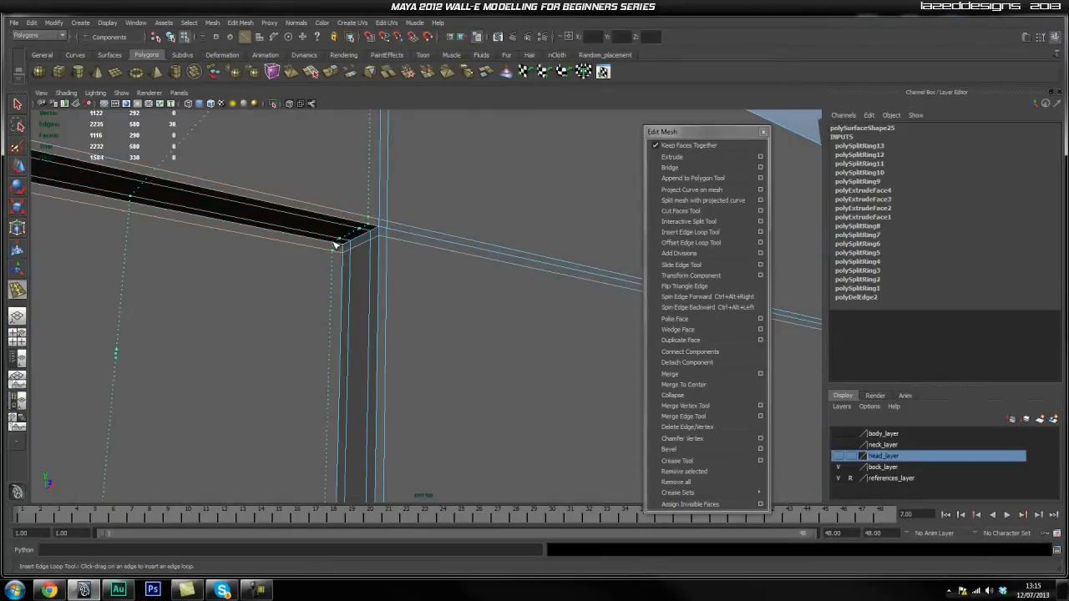
left_click_drag(337, 245, 338, 245)
Insert a vertical edge loop on the slot's recessed floor along its opposite vertical side
scroll(411, 289, "down", 5)
left_click_drag(490, 326, 479, 253, "alt")
right_click_drag(479, 253, 610, 309, "alt")
middle_click_drag(312, 236, 380, 327, "alt")
left_click_drag(428, 319, 191, 310, "alt")
middle_click_drag(192, 309, 443, 272, "alt")
scroll(430, 296, "up", 3)
left_click_drag(384, 304, 209, 276, "alt")
scroll(258, 268, "up", 5)
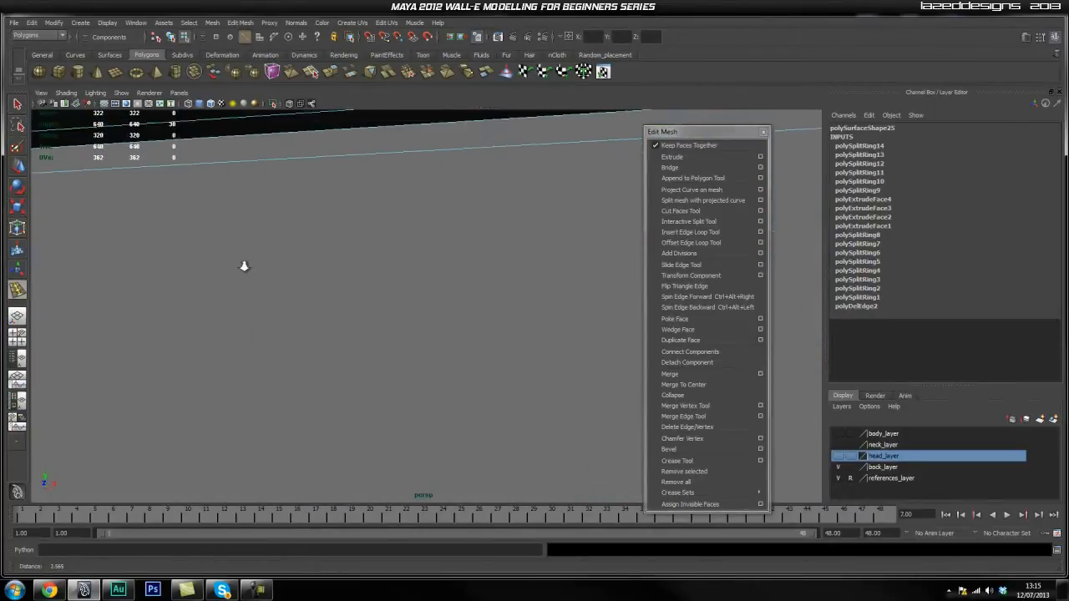
scroll(255, 266, "down", 5)
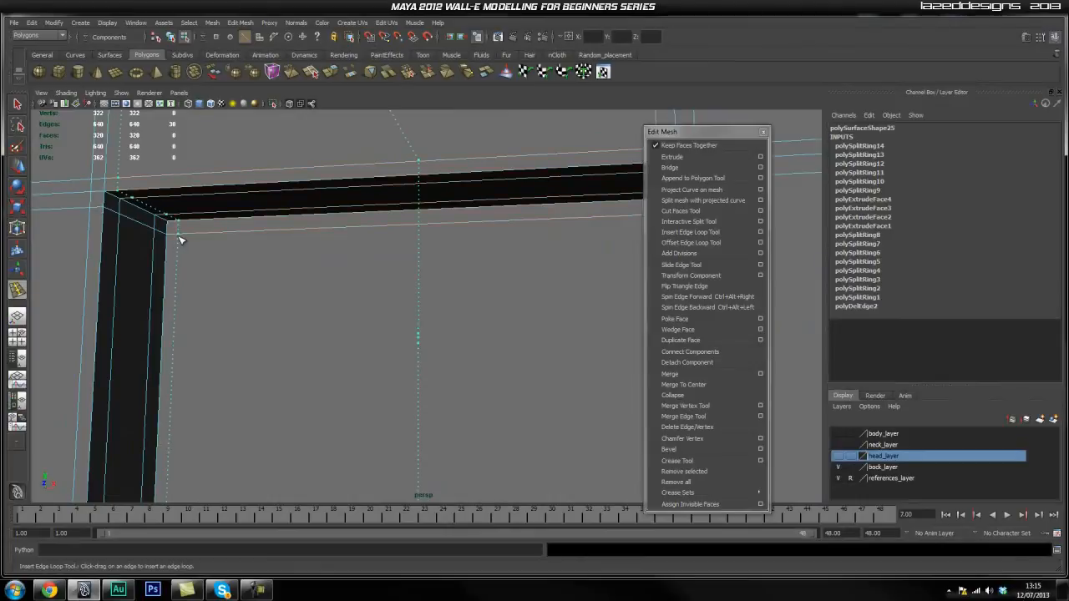
Insert a horizontal edge loop on the slot's recessed floor close to its lower end
scroll(202, 266, "down", 5)
middle_click_drag(369, 319, 351, 123, "alt")
scroll(339, 334, "down", 5)
left_click_drag(351, 326, 420, 373, "alt")
middle_click_drag(420, 372, 373, 153, "alt")
left_click_drag(388, 314, 412, 350, "alt")
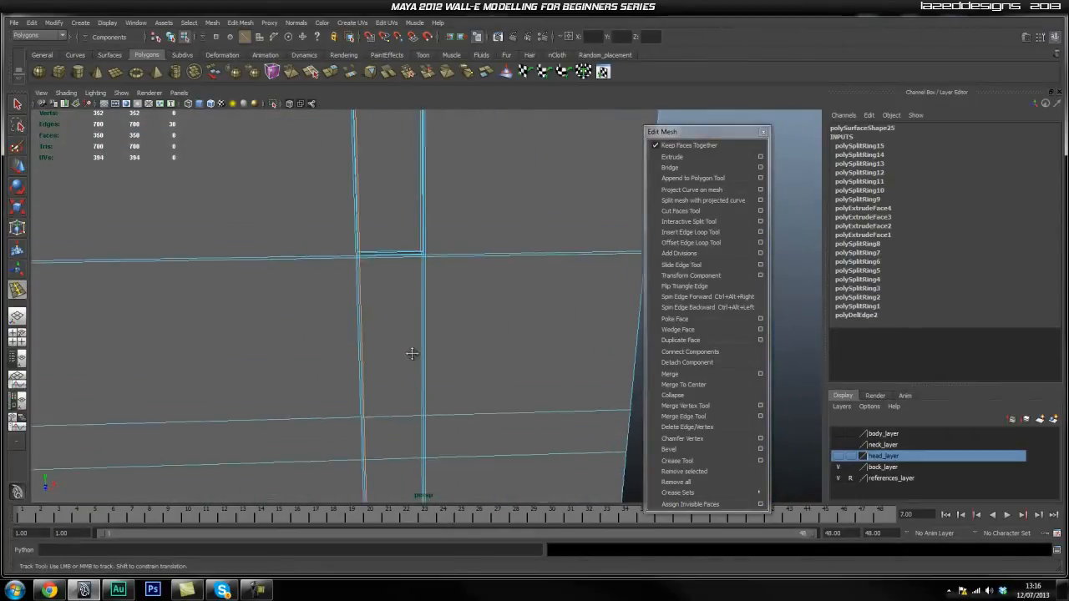
scroll(488, 319, "up", 5)
scroll(488, 318, "up", 1)
middle_click_drag(327, 167, 354, 356, "alt")
left_click_drag(372, 310, 416, 319, "alt")
scroll(418, 317, "up", 5)
middle_click_drag(411, 363, 380, 298, "alt")
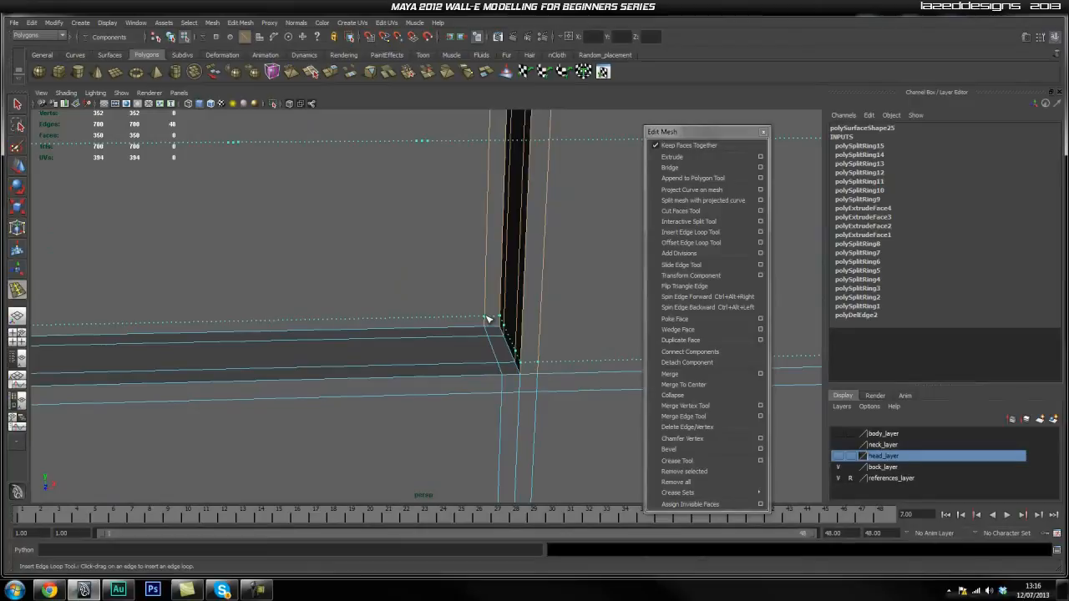
Insert vertical supporting edge loops just outside both sides of another slot on the panel
scroll(384, 313, "down", 5)
mouse_move(382, 312)
middle_mouse_down("alt")
mouse_move(312, 298)
mouse_move(391, 296)
mouse_move(391, 312)
mouse_move(370, 310)
middle_mouse_up("alt")
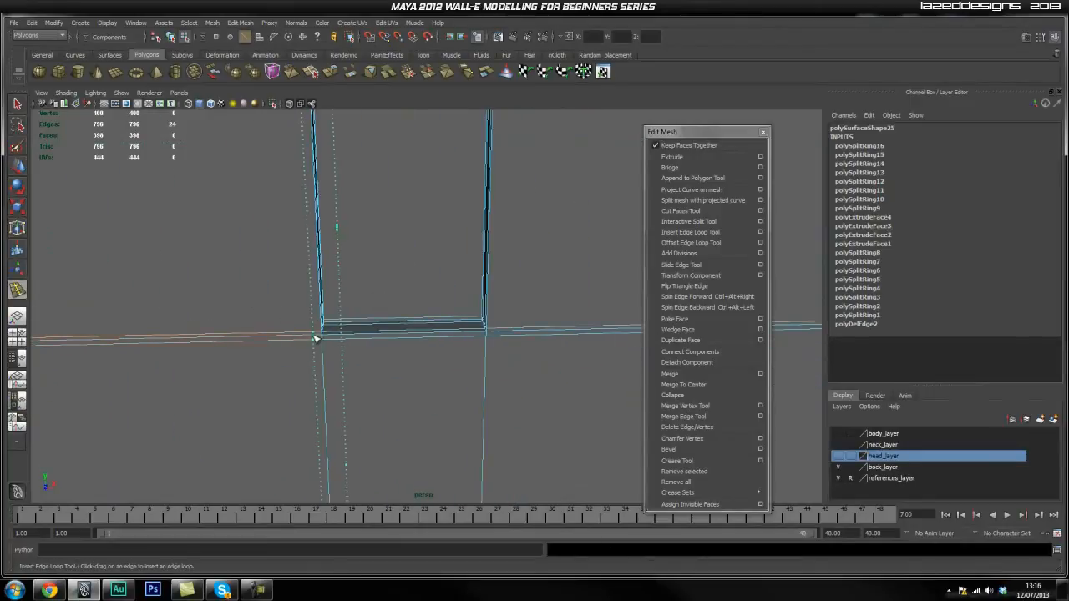
left_click(494, 332)
scroll(461, 318, "up", 5)
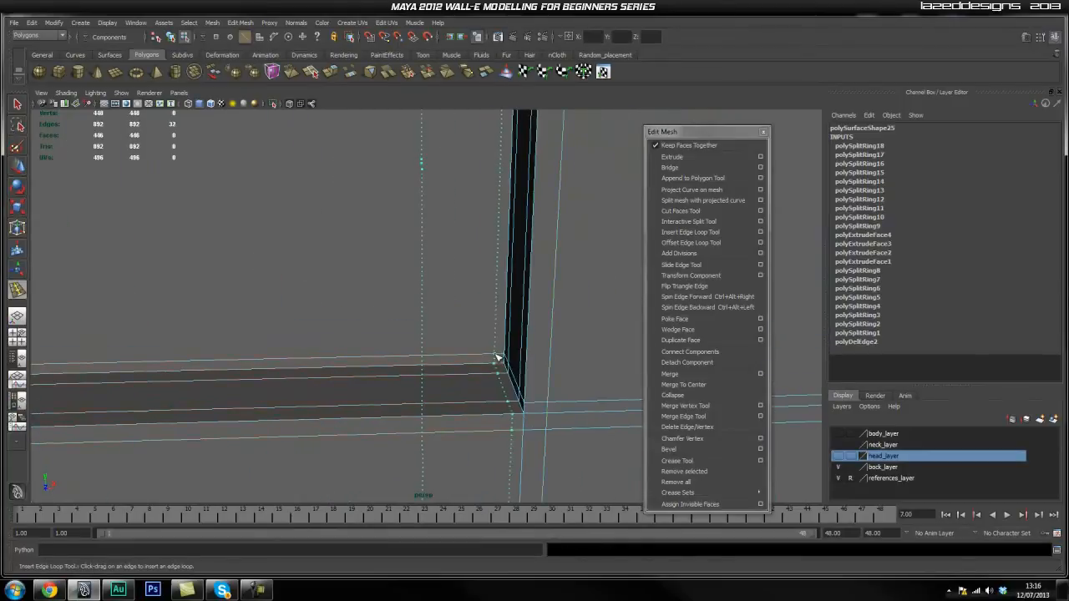
Insert vertical edge loops on the slot's recessed floor, close to both of its side walls
left_click(496, 359)
middle_click_drag(497, 360, 291, 336, "alt")
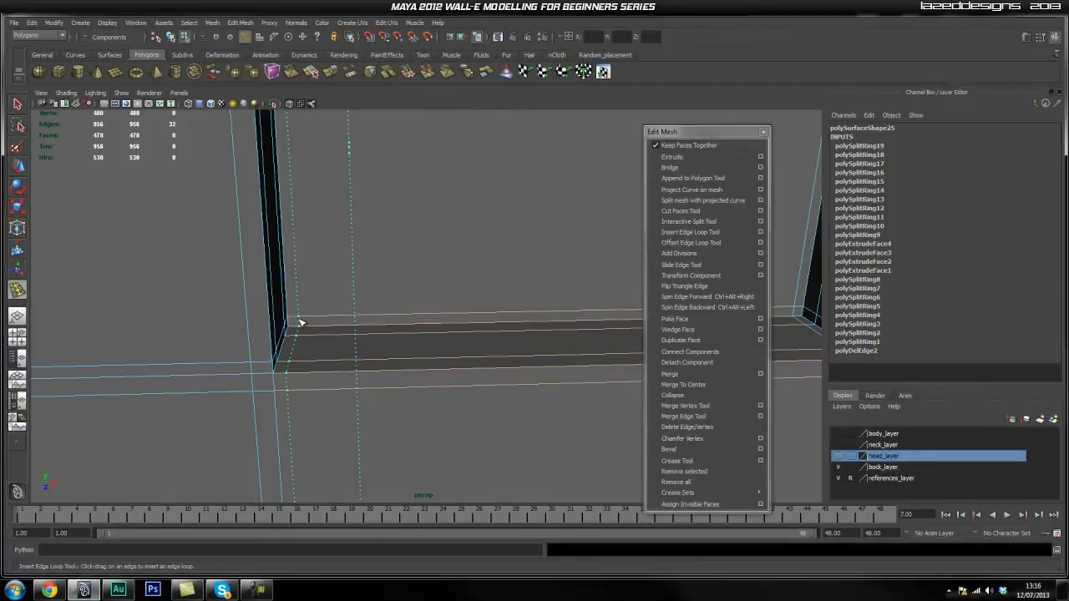
Insert vertical supporting edge loops inside and just outside both sides of the remaining slot
middle_click_drag(398, 297, 351, 291, "alt")
right_click_drag(379, 284, 291, 265, "alt")
middle_click_drag(350, 225, 369, 344, "alt")
middle_click_drag(386, 219, 367, 322, "alt")
right_click_drag(376, 310, 322, 295, "alt")
middle_click_drag(388, 215, 370, 247, "alt")
right_click_drag(332, 251, 360, 258, "alt")
middle_click_drag(362, 258, 368, 137, "alt")
right_click_drag(355, 241, 389, 248, "alt")
middle_click_drag(405, 288, 385, 198, "alt")
middle_click_drag(399, 160, 398, 420, "alt")
left_click_drag(399, 420, 404, 390, "alt")
middle_click_drag(395, 281, 399, 414, "alt")
right_click_drag(303, 311, 396, 316, "alt")
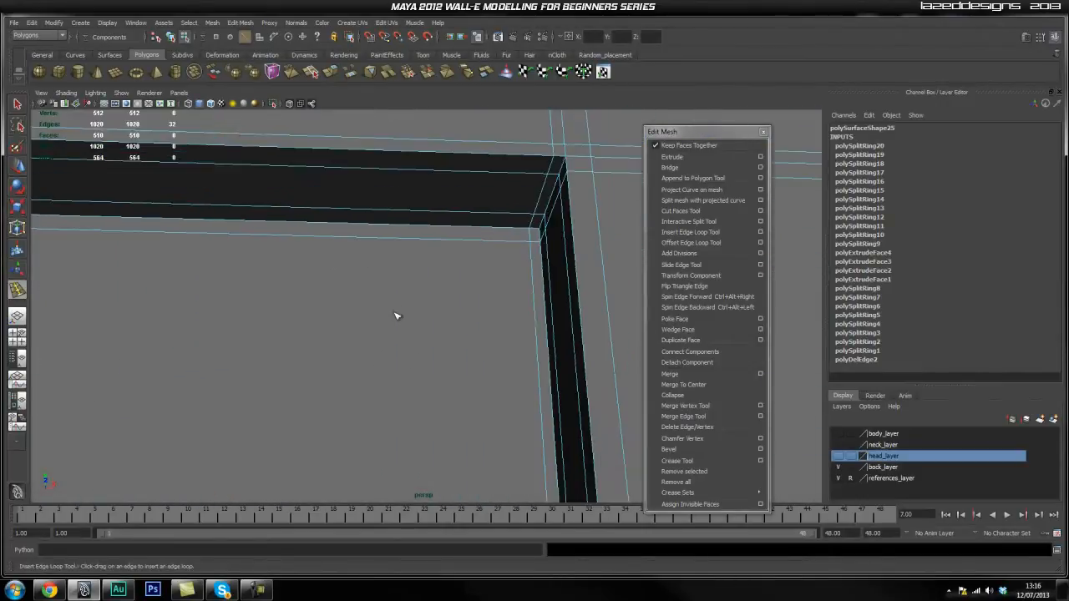
middle_click_drag(412, 310, 261, 313, "alt")
scroll(423, 315, "down", 5)
scroll(262, 314, "up", 8)
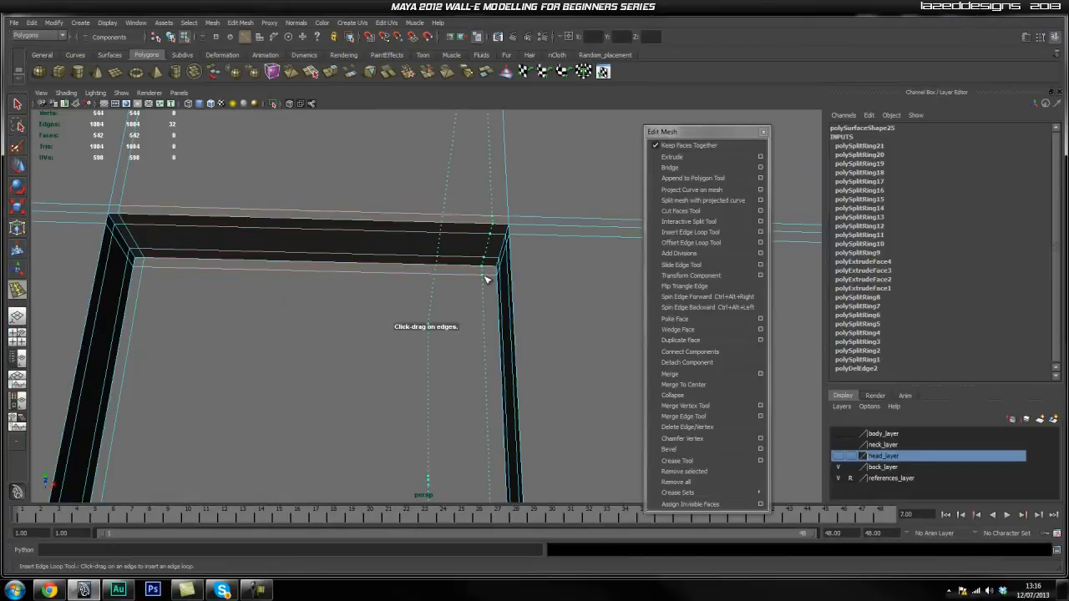
left_click(525, 246)
middle_click_drag(525, 246, 280, 248, "alt")
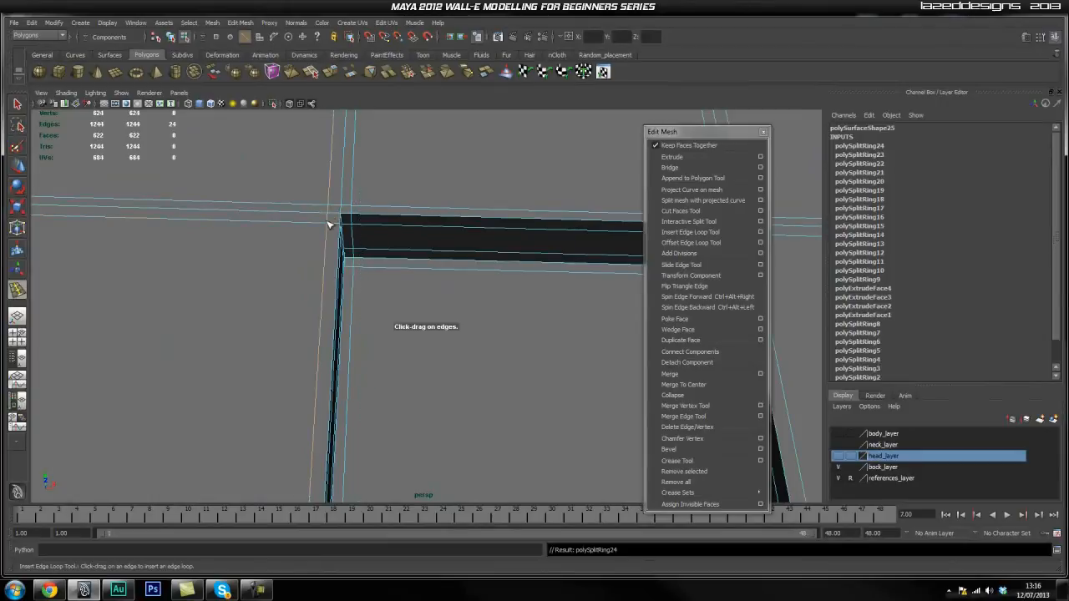
Insert supporting edge loops along the panel block's outer top edges and corners and around its lower bend
middle_click_drag(418, 320, 388, 271, "alt")
left_click_drag(389, 271, 424, 325, "alt")
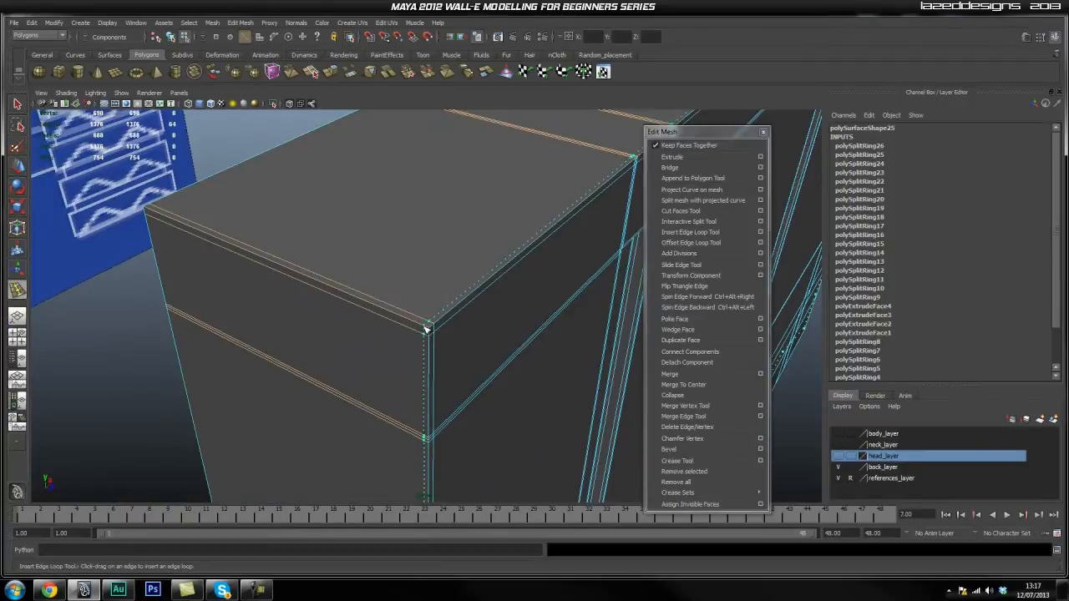
mouse_move(402, 325)
left_mouse_down("alt")
mouse_move(293, 268)
mouse_move(375, 310)
mouse_move(509, 310)
mouse_move(397, 314)
mouse_move(501, 317)
mouse_move(443, 321)
mouse_move(439, 336)
mouse_move(508, 295)
mouse_move(474, 327)
mouse_move(535, 392)
mouse_move(423, 226)
mouse_move(446, 191)
mouse_move(401, 308)
left_mouse_up("alt")
middle_click_drag(401, 307, 417, 119, "alt")
mouse_move(421, 297)
left_mouse_down("alt")
mouse_move(442, 389)
mouse_move(410, 363)
mouse_move(418, 301)
left_mouse_up("alt")
mouse_move(417, 300)
right_mouse_down("alt")
mouse_move(452, 300)
mouse_move(421, 310)
mouse_move(424, 319)
right_mouse_up("alt")
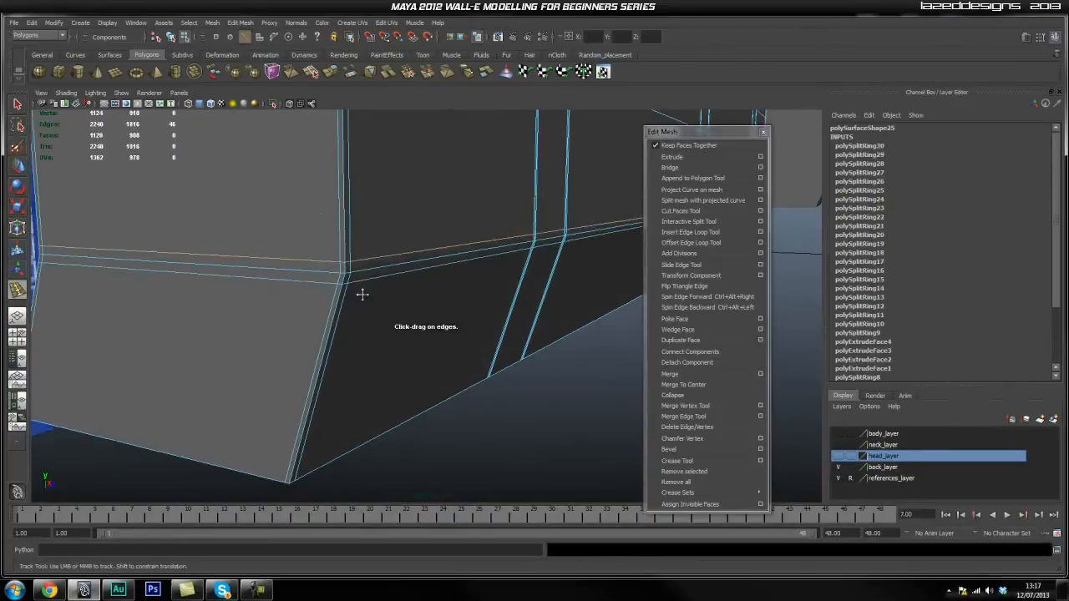
Insert a horizontal edge loop around the panel block just above its bottom edge
middle_click_drag(349, 332, 350, 324, "alt")
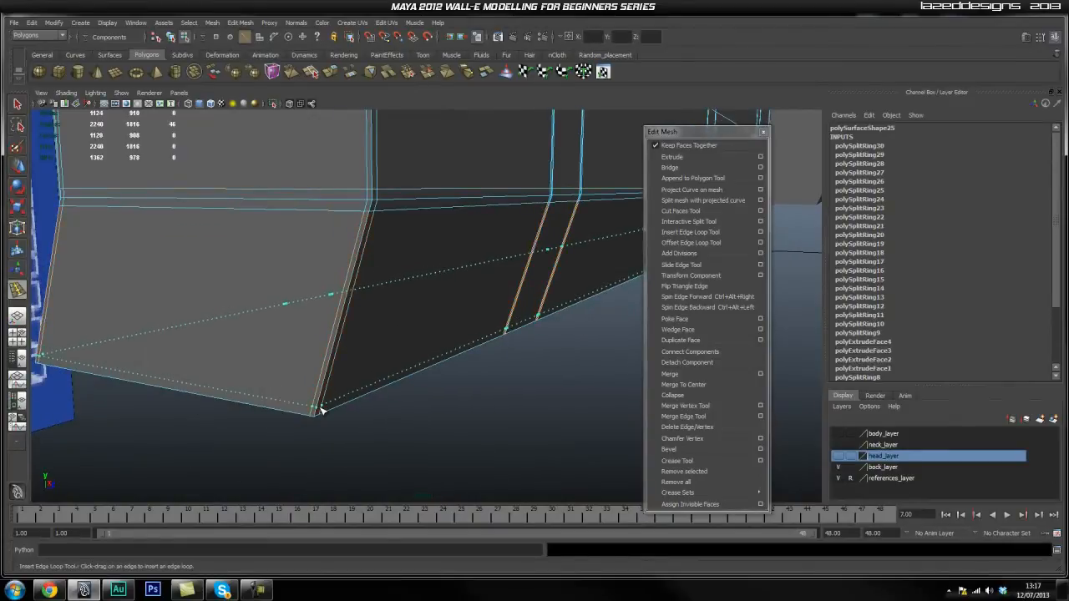
left_click_drag(322, 413, 360, 381, "alt")
middle_click_drag(386, 385, 169, 228, "alt")
scroll(446, 245, "down", 5)
Return to object mode, preview the panel smoothed and examine its corners and slots
left_click_drag(446, 245, 334, 324, "alt")
scroll(334, 325, "down", 4)
middle_click_drag(417, 267, 282, 325, "alt")
key("q")
right_click_drag(357, 350, 396, 332)
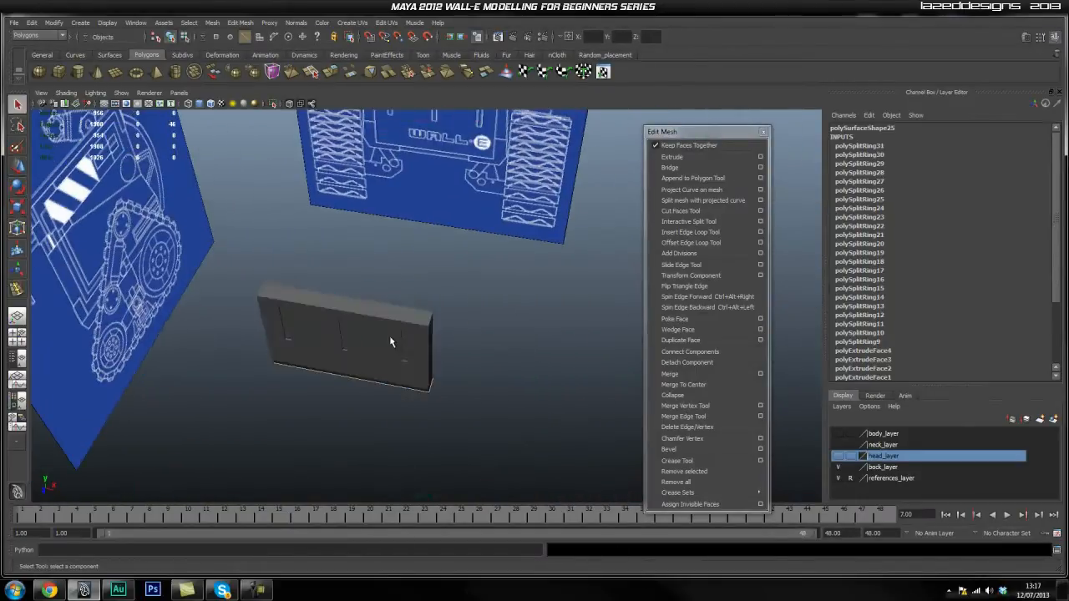
key("3")
left_click(516, 361)
scroll(465, 366, "up", 5)
left_click_drag(441, 410, 367, 357, "alt")
middle_click_drag(258, 318, 265, 290, "alt")
scroll(264, 326, "up", 5)
middle_click_drag(323, 236, 336, 341, "alt")
scroll(320, 309, "up", 4)
scroll(336, 341, "down", 2)
Turn off the panel's smooth preview and insert a vertical edge loop on its front face close to the outer corner
left_click(370, 333)
key("1")
scroll(361, 298, "up", 6)
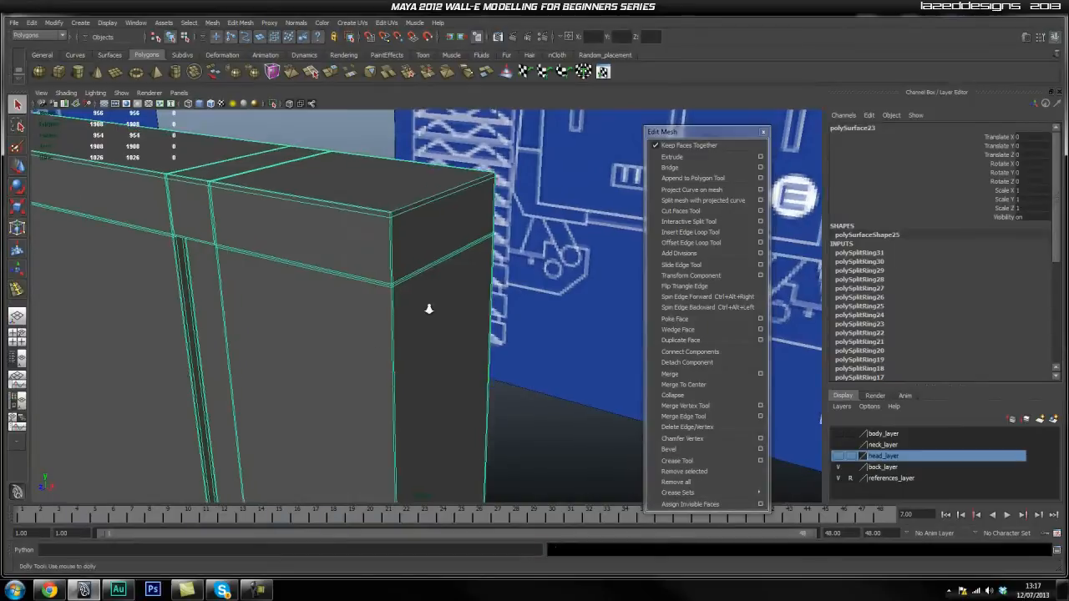
mouse_move(397, 326)
middle_mouse_down("alt")
mouse_move(407, 361)
mouse_move(391, 342)
middle_mouse_up("alt")
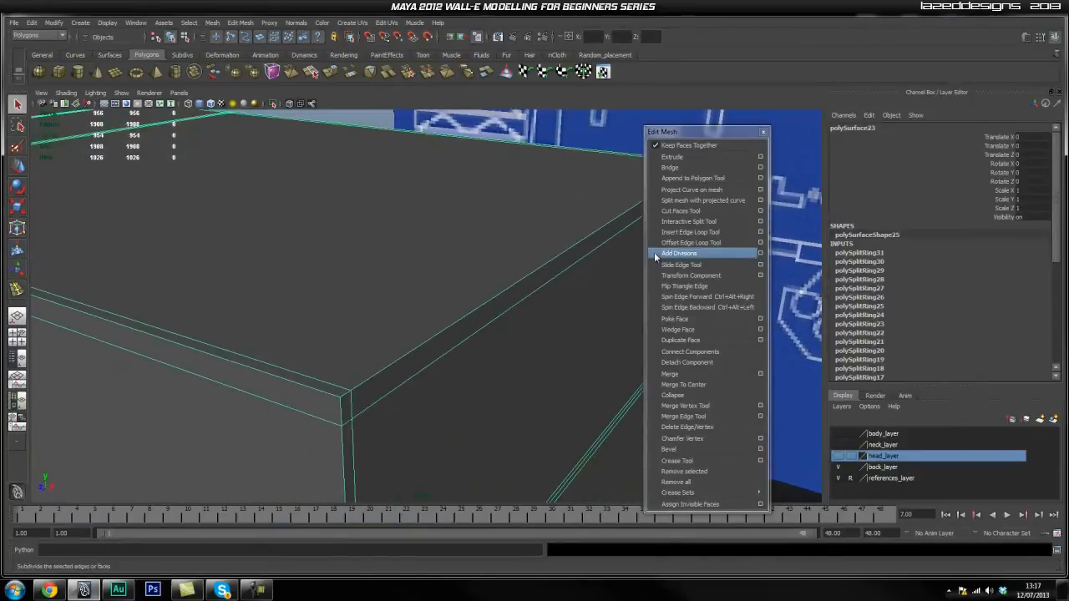
left_click(690, 232)
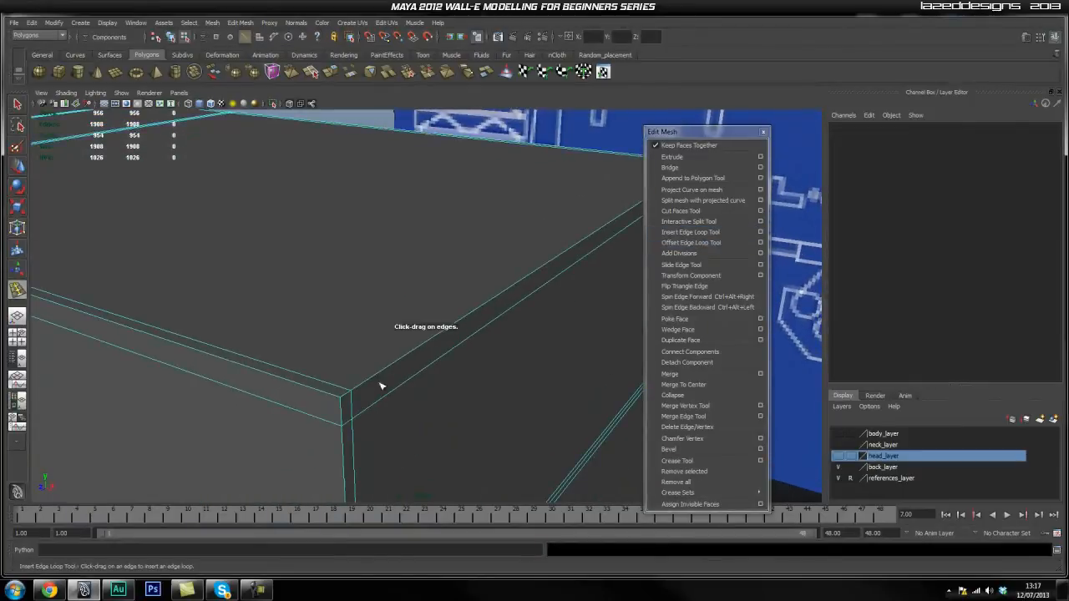
left_click_drag(329, 391, 333, 398)
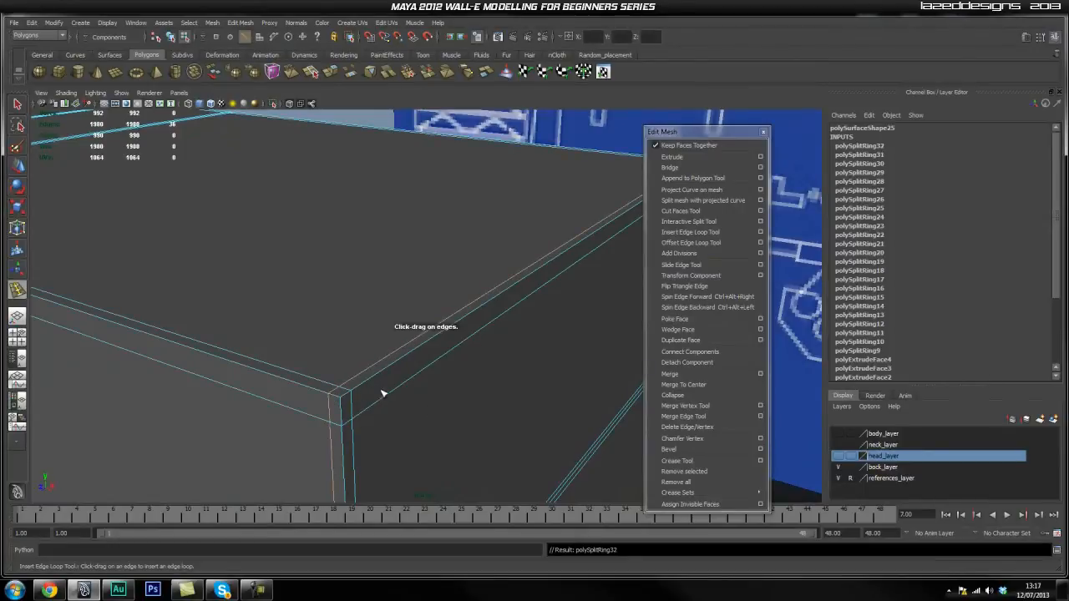
Preview the panel smoothed again and examine its outer corners and the recessed slots
scroll(392, 394, "down", 4)
left_click_drag(449, 390, 381, 402, "alt")
key("q")
right_click_drag(380, 402, 429, 384)
key("3")
left_click(531, 262)
scroll(468, 367, "down", 4)
left_click_drag(459, 382, 490, 369, "alt")
scroll(484, 371, "up", 5)
middle_click_drag(482, 377, 565, 298, "alt")
left_click_drag(296, 299, 333, 276, "alt")
middle_click_drag(331, 411, 329, 477, "alt")
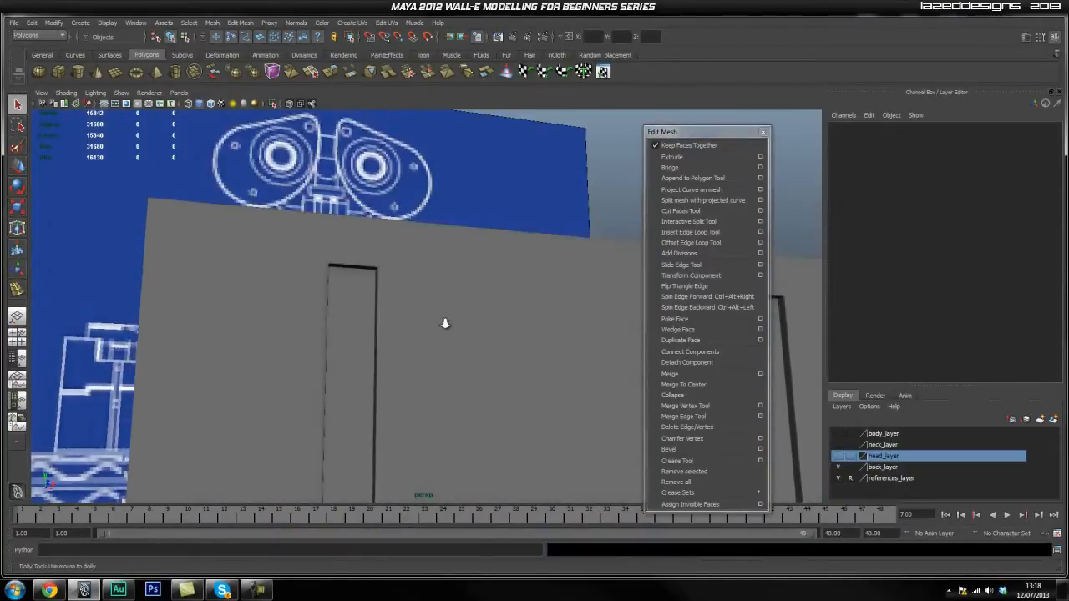
scroll(359, 305, "up", 5)
scroll(333, 312, "down", 3)
left_click_drag(365, 291, 450, 360, "alt")
Inspect the panel's edge loops in its unsmoothed wireframe, and preview the whole panel smoothed once more
left_click(423, 378)
left_click(591, 361)
left_click_drag(590, 360, 328, 306, "alt")
left_click(495, 324)
right_click_drag(490, 322, 216, 332, "alt")
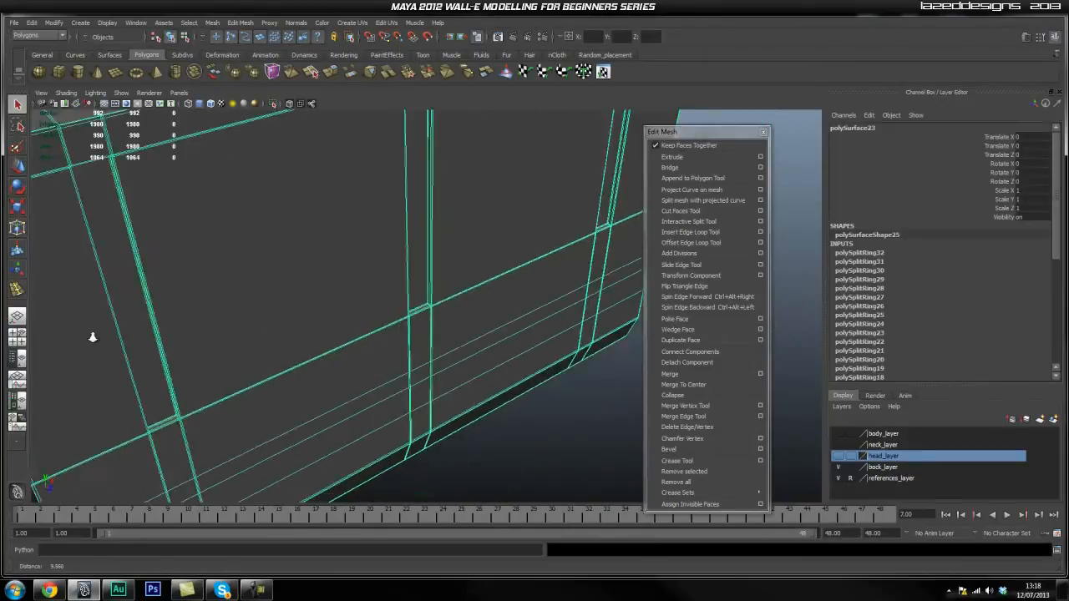
key("f")
key("3")
left_click_drag(536, 421, 415, 423, "alt")
left_click(415, 422)
right_click_drag(415, 422, 420, 353, "alt")
middle_click_drag(420, 354, 347, 393, "alt")
Show body_layer, turn off the panel's smooth preview and add the panel to that layer
left_click(838, 435)
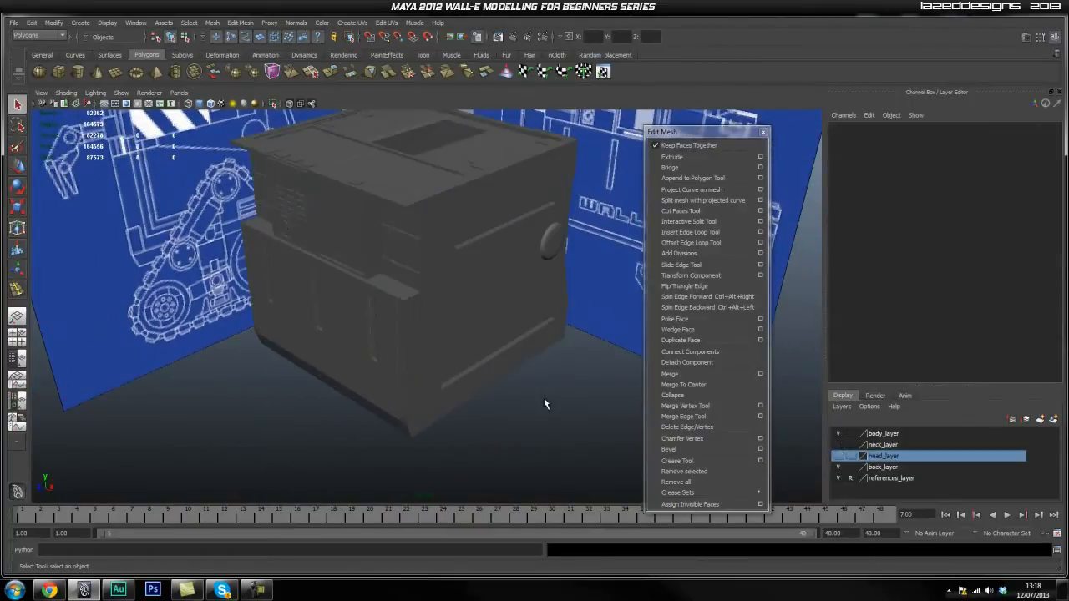
right_click_drag(292, 420, 309, 367, "alt")
left_click_drag(309, 368, 353, 366, "alt")
left_click(354, 366)
key("1")
left_click(544, 370)
left_click(406, 370)
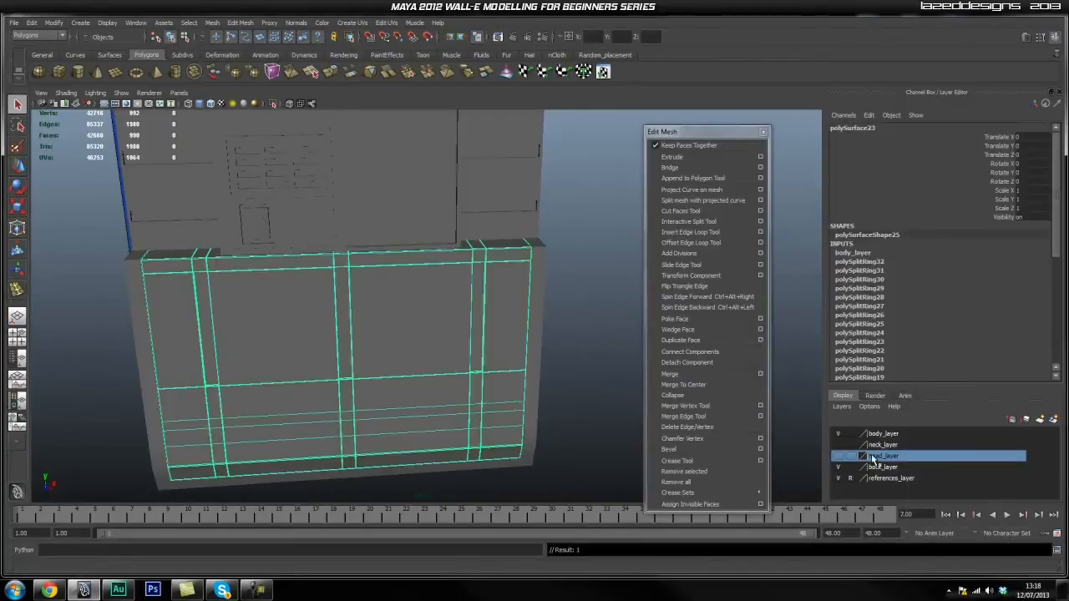
Remove the frame surrounding the panel from body_layer and hide that layer
left_click(539, 314)
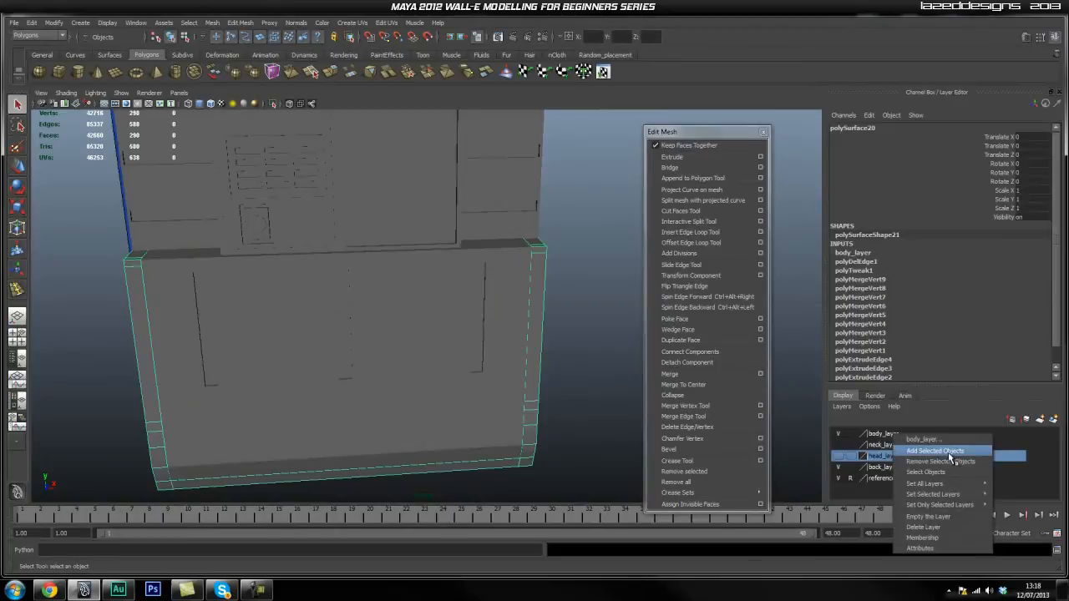
left_click(838, 434)
Insert supporting edge loops beside the frame's front vertical corner and just below its top edge
left_click_drag(517, 382, 467, 389, "alt")
right_click_drag(467, 389, 517, 405, "alt")
left_click_drag(518, 405, 482, 296, "alt")
right_click_drag(482, 295, 447, 325, "alt")
mouse_move(448, 325)
left_mouse_down("alt")
mouse_move(432, 325)
mouse_move(443, 296)
mouse_move(430, 318)
left_mouse_up("alt")
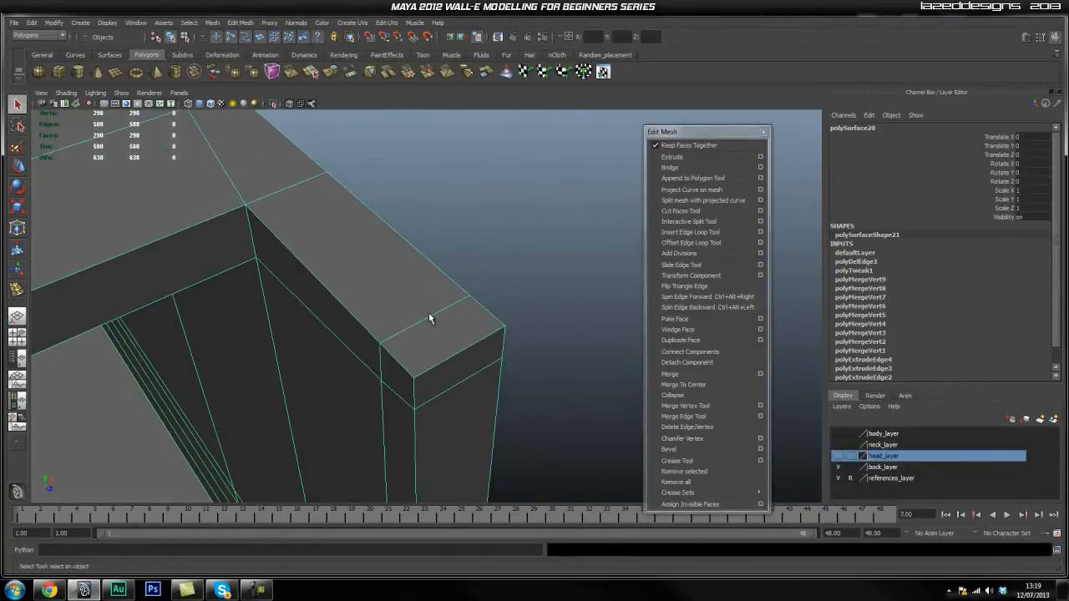
left_click(701, 232)
left_click_drag(331, 390, 407, 353, "alt")
left_click_drag(395, 296, 396, 299)
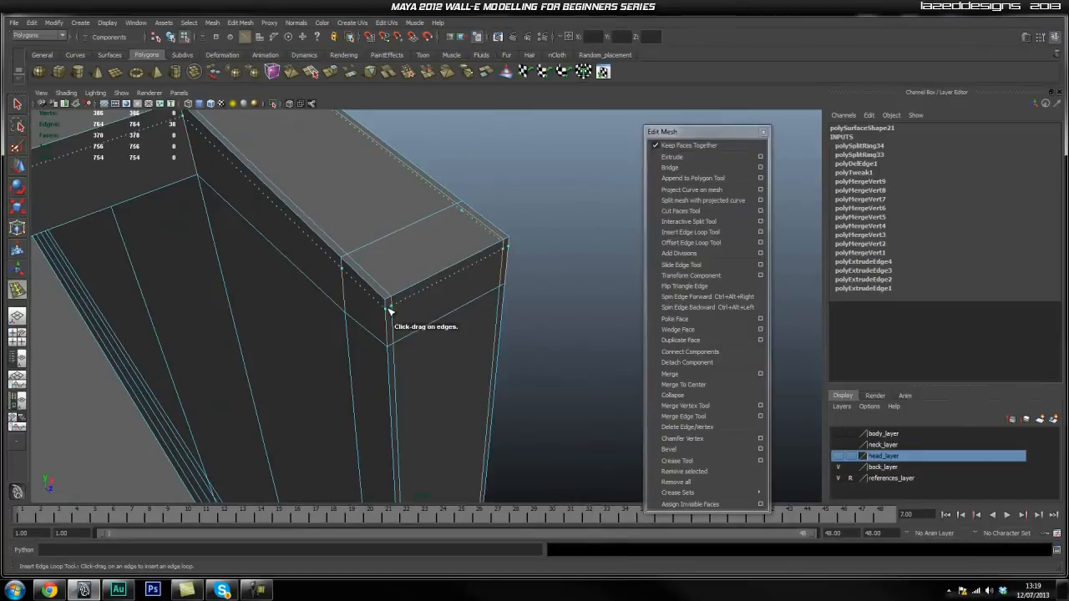
left_click_drag(389, 309, 506, 308)
Insert vertical edge loops around the frame's inner corner and a horizontal one just above the division below its top edge
middle_click_drag(506, 308, 444, 296, "alt")
mouse_move(443, 296)
left_mouse_down("alt")
mouse_move(482, 266)
mouse_move(451, 301)
left_mouse_up("alt")
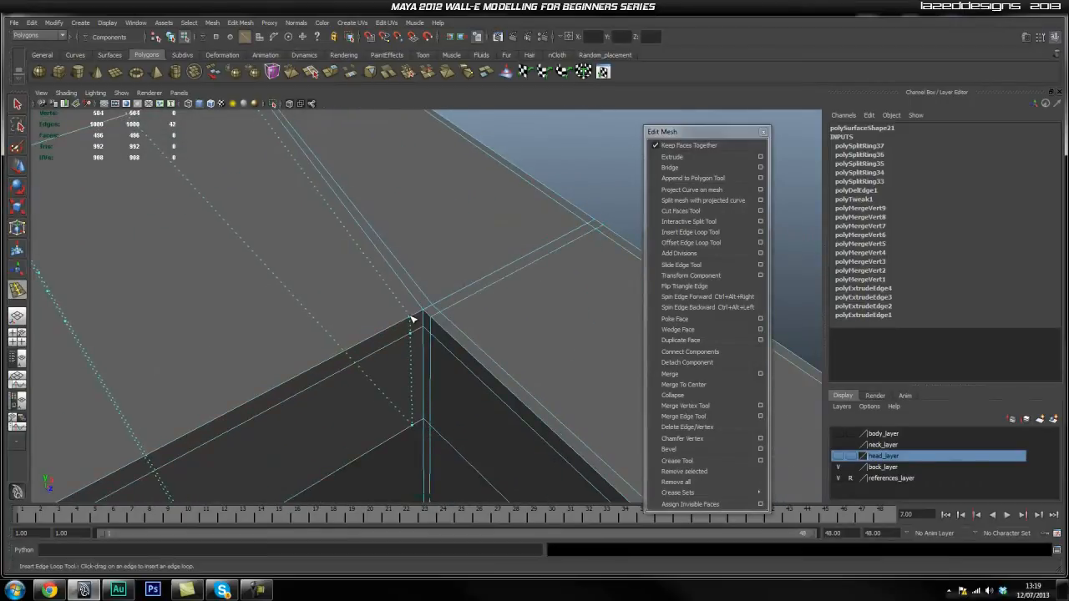
left_click_drag(407, 330, 399, 351, "alt")
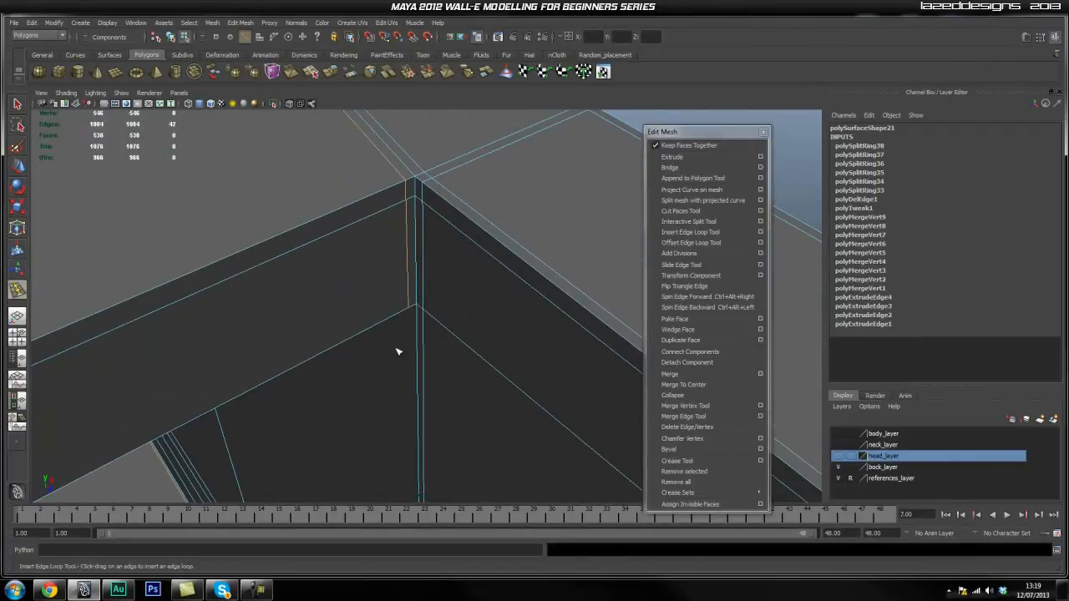
left_click_drag(476, 360, 463, 360, "alt")
left_click_drag(435, 318, 410, 267, "alt")
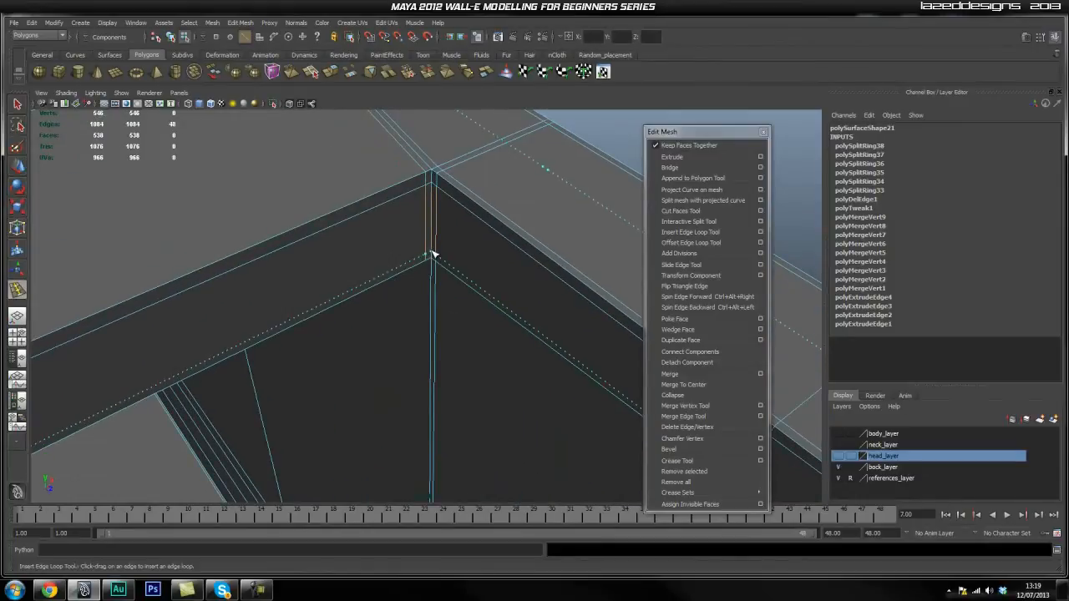
Insert horizontal edge loops just above and just below the frame's lower bend
left_click_drag(460, 318, 244, 288, "alt")
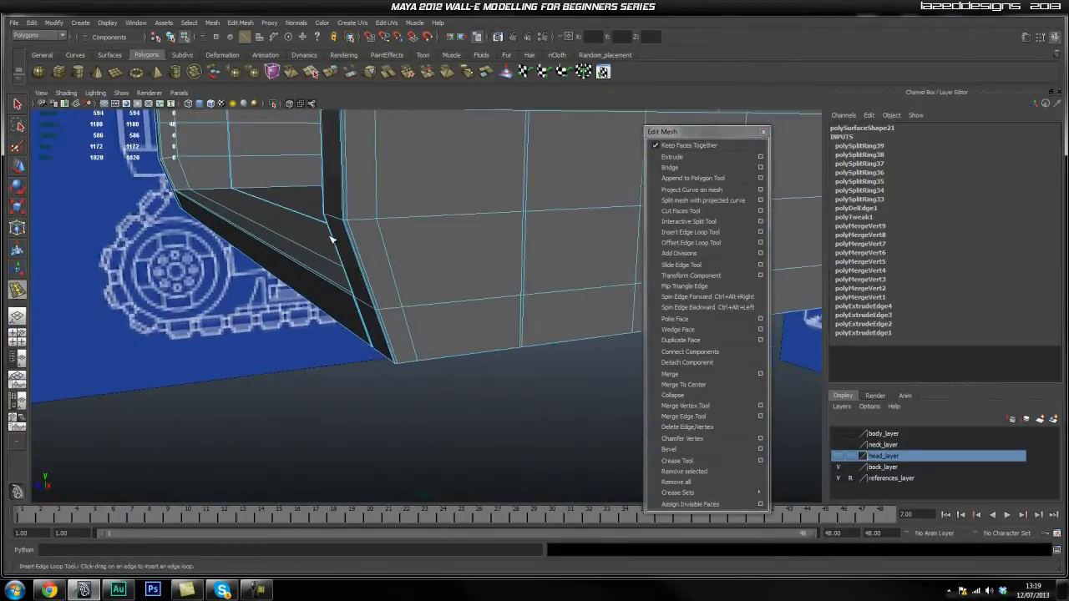
middle_click_drag(272, 301, 352, 290, "alt")
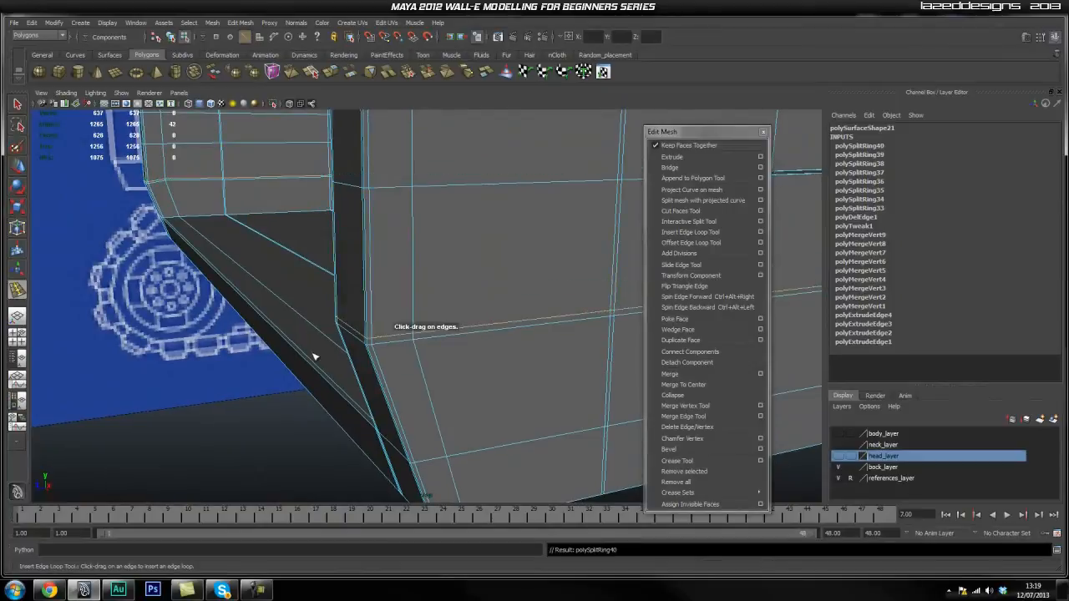
left_click(369, 340)
right_click_drag(368, 340, 375, 379, "alt")
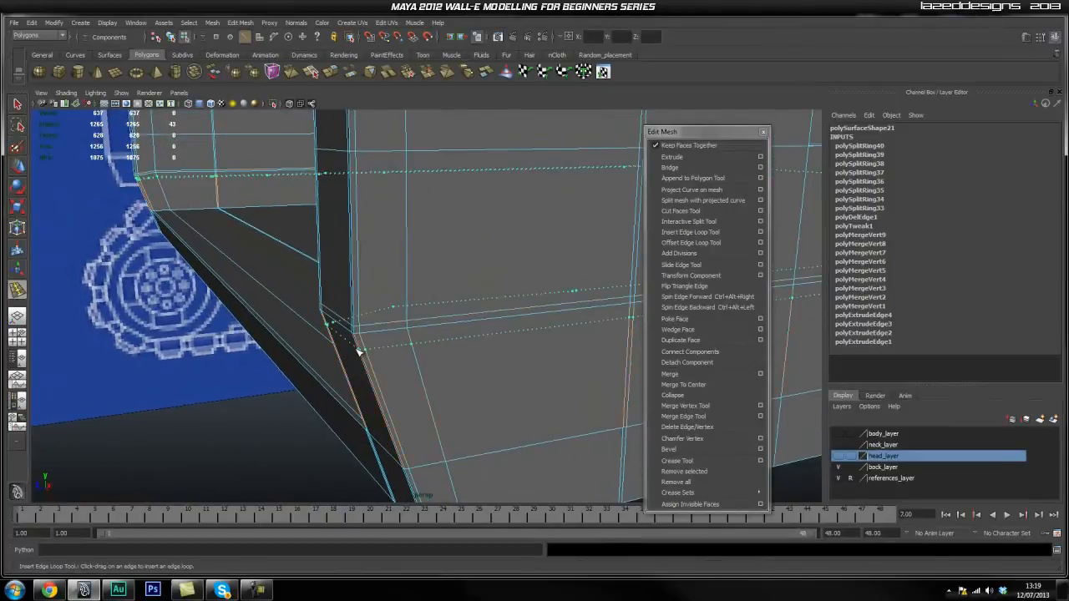
Insert supporting edge loops just above and just below the lower inner edge of the frame's recess
middle_click_drag(365, 364, 371, 319, "alt")
left_click_drag(370, 319, 284, 384, "alt")
right_click_drag(284, 384, 376, 375, "alt")
left_click_drag(376, 376, 161, 380, "alt")
key("g")
right_click_drag(161, 380, 365, 389, "alt")
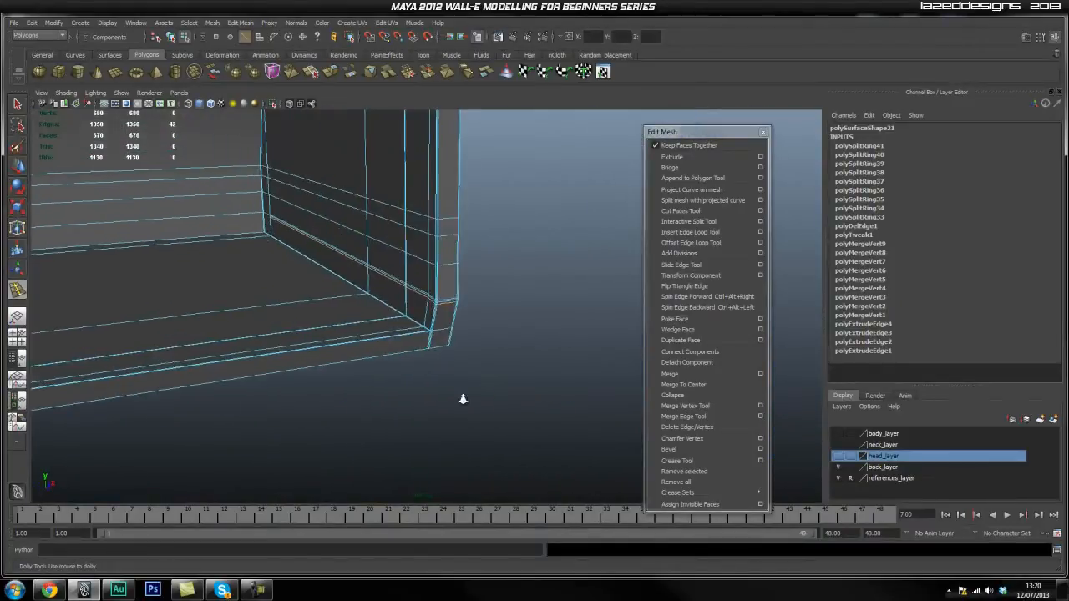
left_click_drag(364, 389, 377, 389, "alt")
right_click_drag(377, 389, 568, 410, "alt")
left_click_drag(568, 410, 449, 419, "alt")
middle_click_drag(448, 419, 502, 395, "alt")
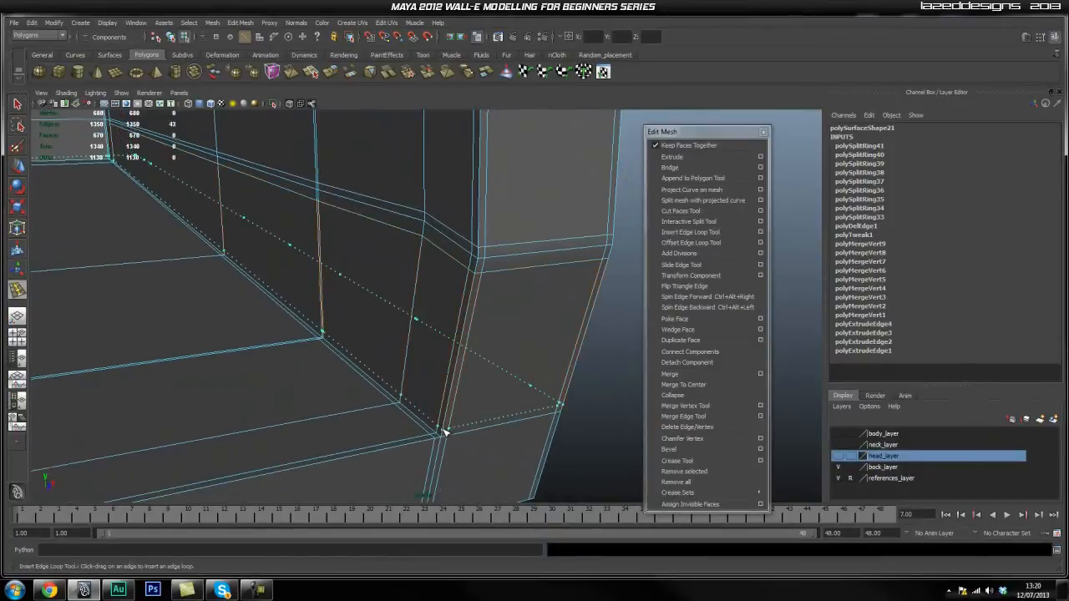
left_click_drag(558, 420, 479, 424, "alt")
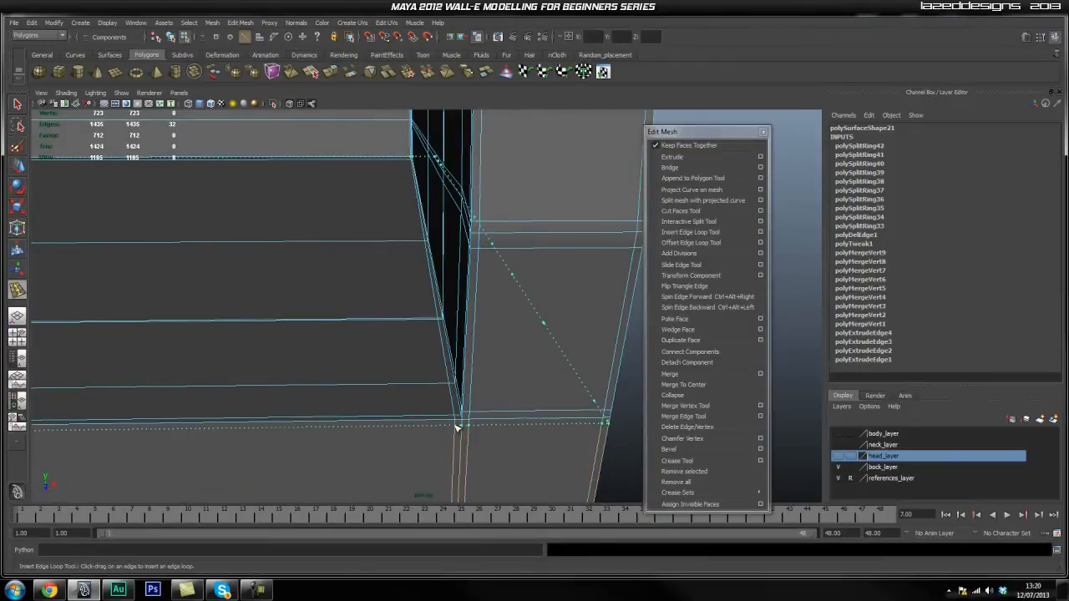
left_click(456, 427)
Insert an edge loop on the frame's top face, just behind the upper edge of the recess
left_click_drag(556, 410, 517, 389, "alt")
middle_click_drag(518, 389, 419, 385, "alt")
left_click_drag(419, 385, 420, 429, "alt")
right_click_drag(420, 429, 587, 445, "alt")
middle_click_drag(587, 445, 400, 379, "alt")
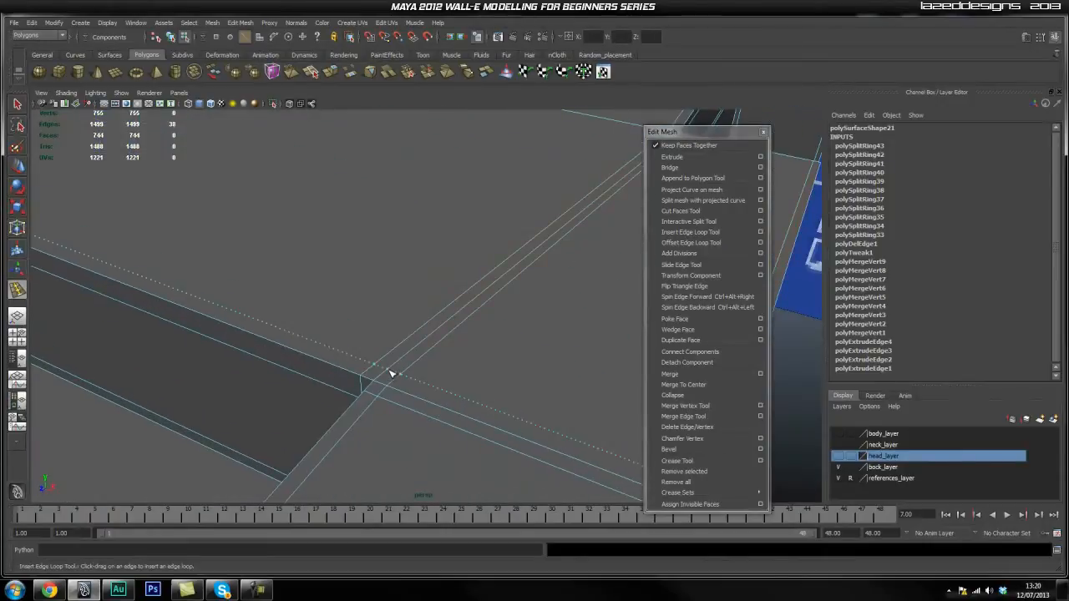
Insert supporting edge loops beside the frame's outer front corner and close to its inner corner
middle_click_drag(491, 433, 405, 334, "alt")
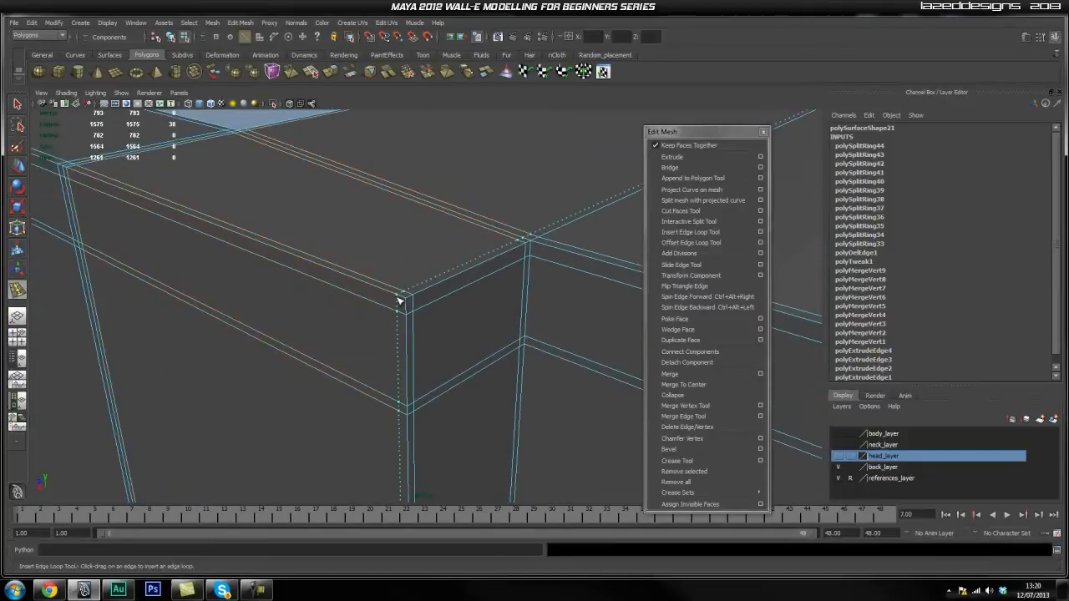
left_click_drag(426, 309, 435, 361, "alt")
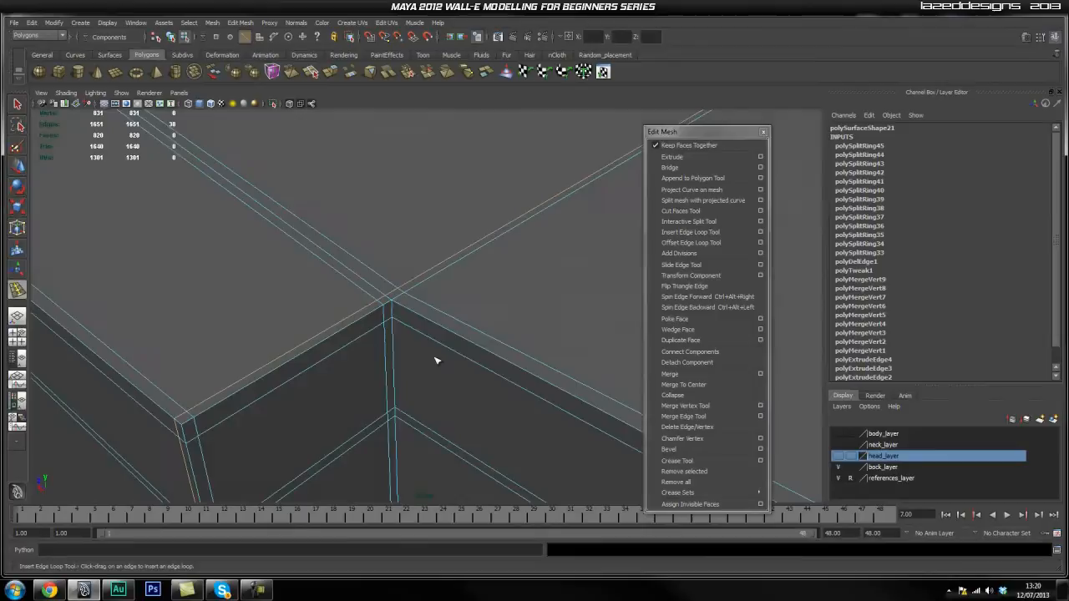
left_click(401, 326)
Insert a vertical edge loop on the frame's front face, just beside the outer edge of the recess's side wall
left_click_drag(420, 353, 525, 348, "alt")
middle_click_drag(525, 348, 303, 389, "alt")
right_click_drag(303, 389, 558, 341, "alt")
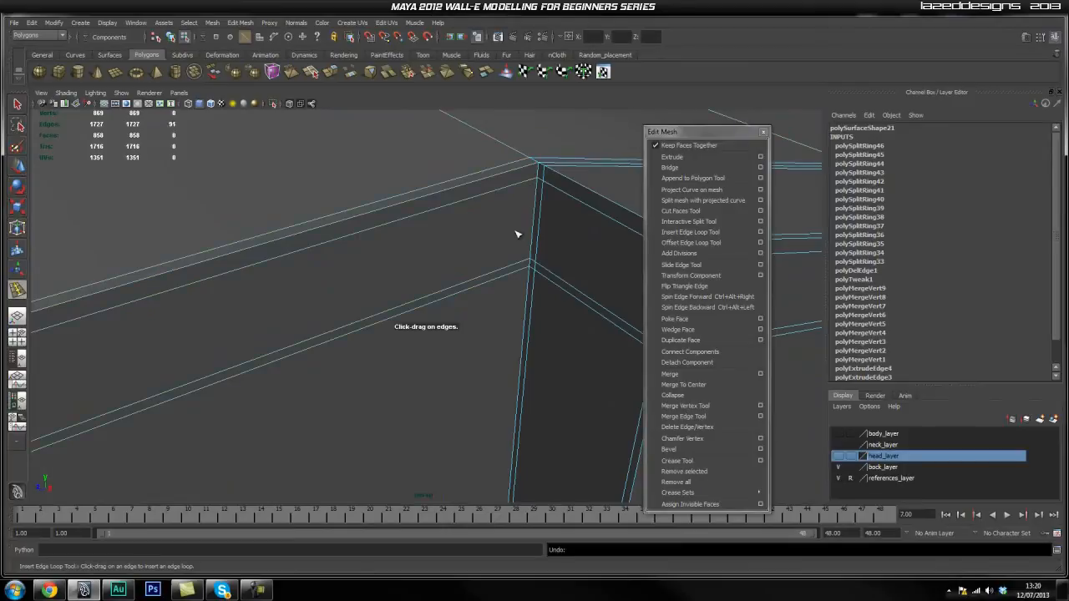
key("F8")
left_click(481, 230)
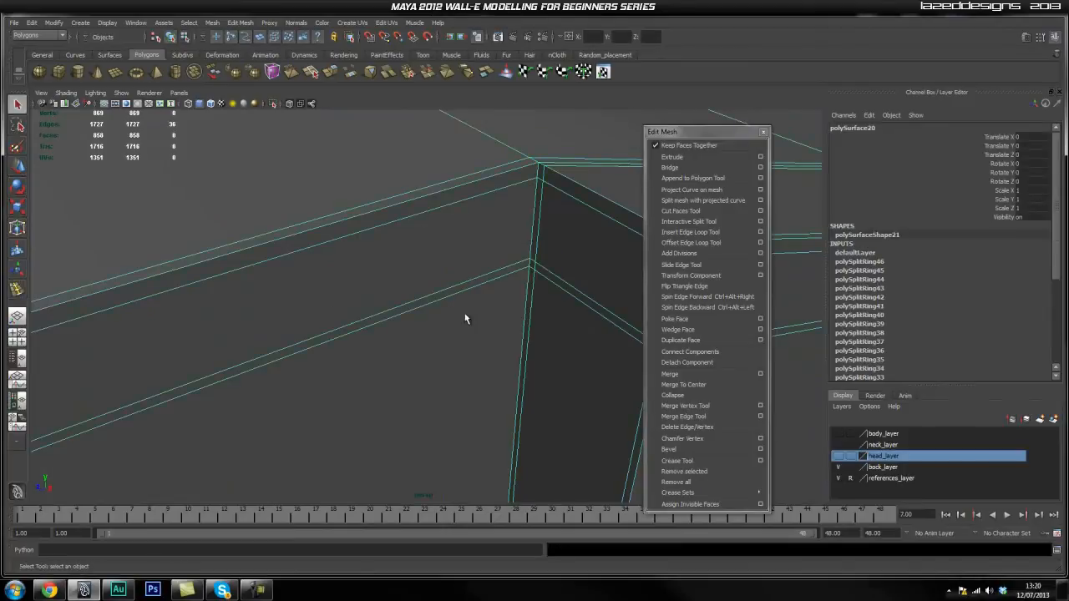
left_click_drag(461, 286, 471, 361, "alt")
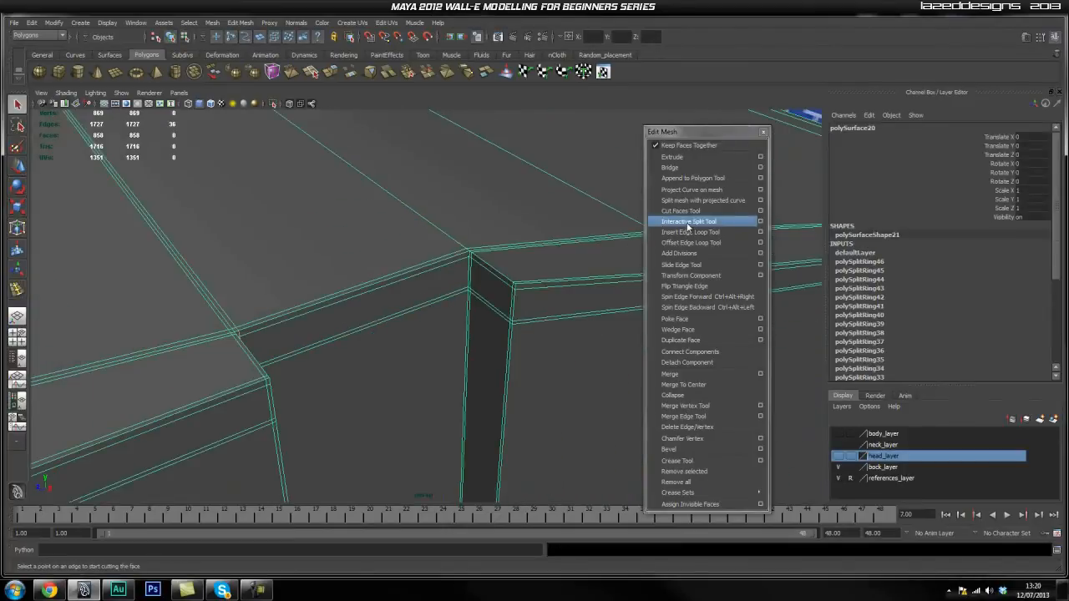
left_click(709, 233)
left_click_drag(251, 286, 512, 192, "alt")
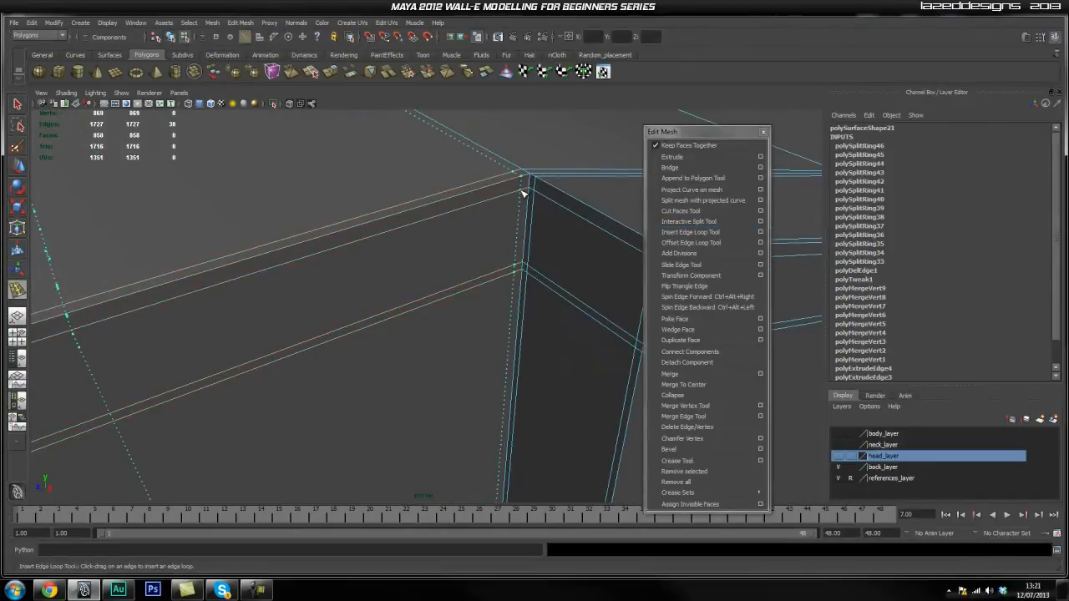
left_click_drag(524, 194, 525, 193)
Try to place an edge loop on the inset face beside the inner vertical edge of the recess's side wall
middle_click_drag(562, 274, 548, 270, "alt")
left_click_drag(548, 270, 475, 258, "alt")
middle_click_drag(475, 258, 427, 277, "alt")
left_click_drag(427, 277, 470, 310, "alt")
left_click_drag(470, 310, 432, 351, "alt")
right_click_drag(431, 350, 525, 342, "alt")
middle_click_drag(525, 342, 448, 300, "alt")
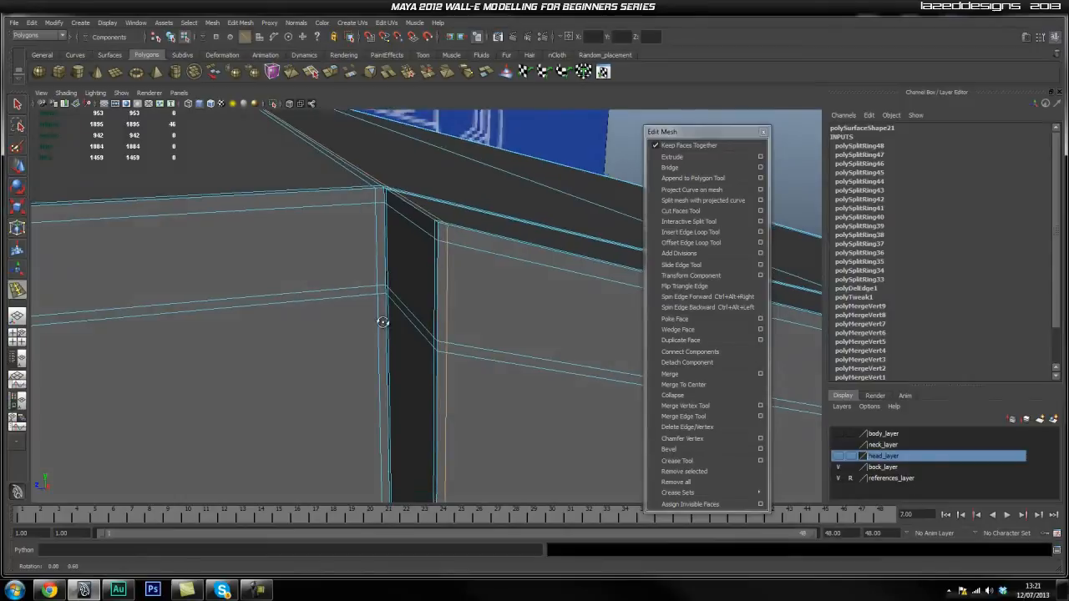
left_click_drag(388, 317, 379, 323, "alt")
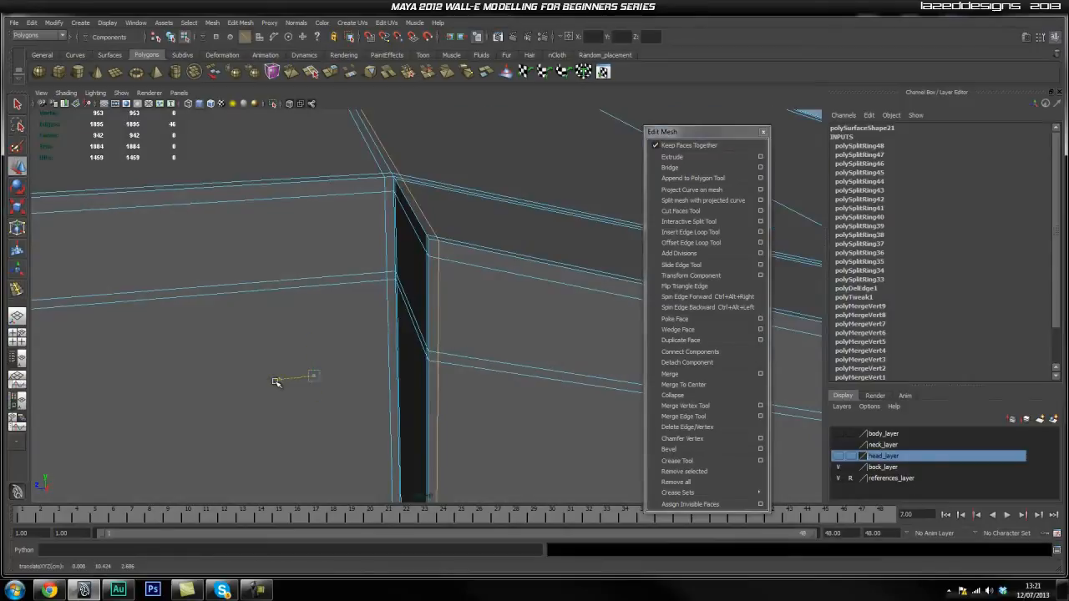
middle_click_drag(276, 383, 274, 382)
key("ctrl+z")
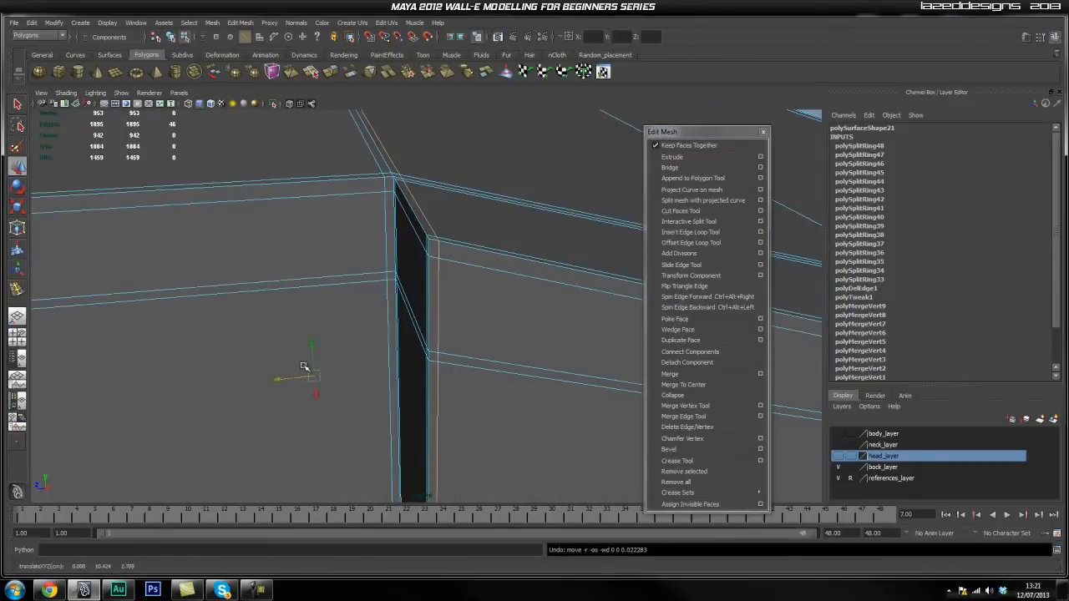
left_click_drag(304, 366, 328, 366, "alt")
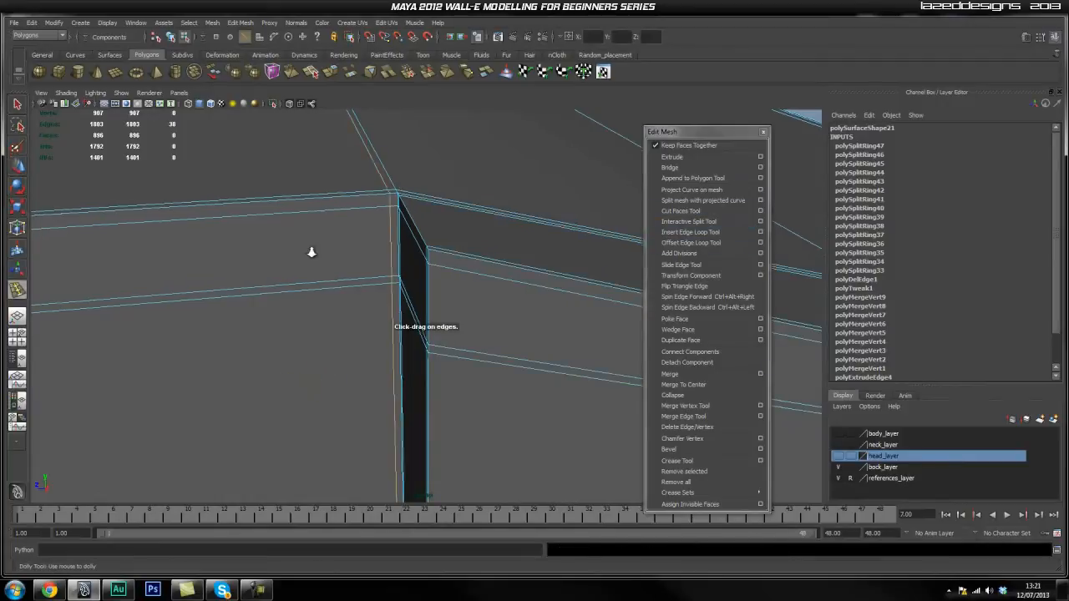
Insert supporting edge loops beside the inner vertical edge of the recess's side wall and just above the recess's bottom edge
right_click_drag(302, 248, 411, 246, "alt")
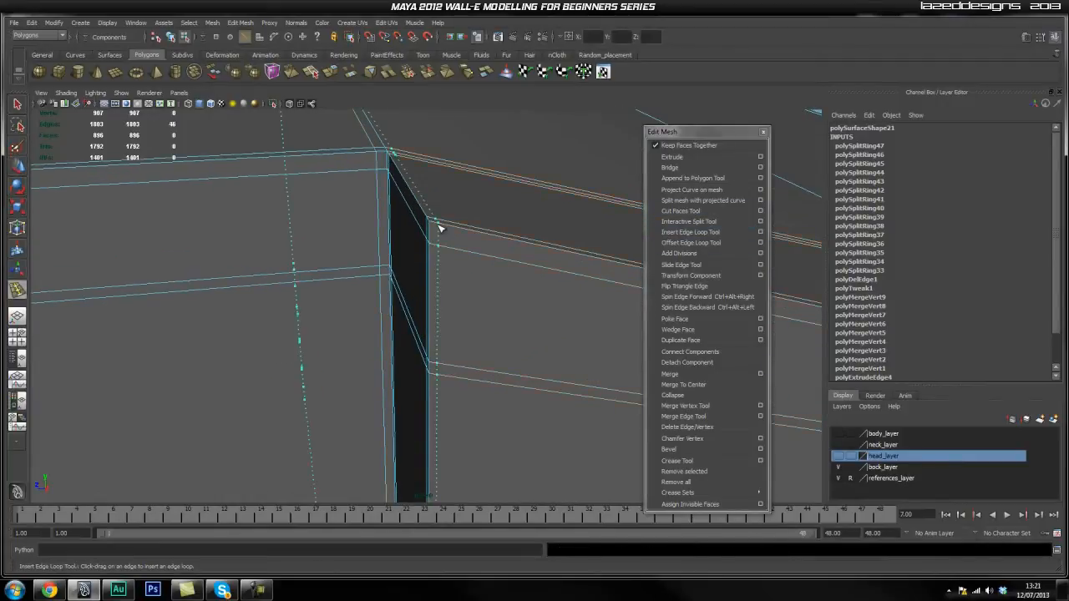
left_click_drag(420, 332, 391, 120, "alt")
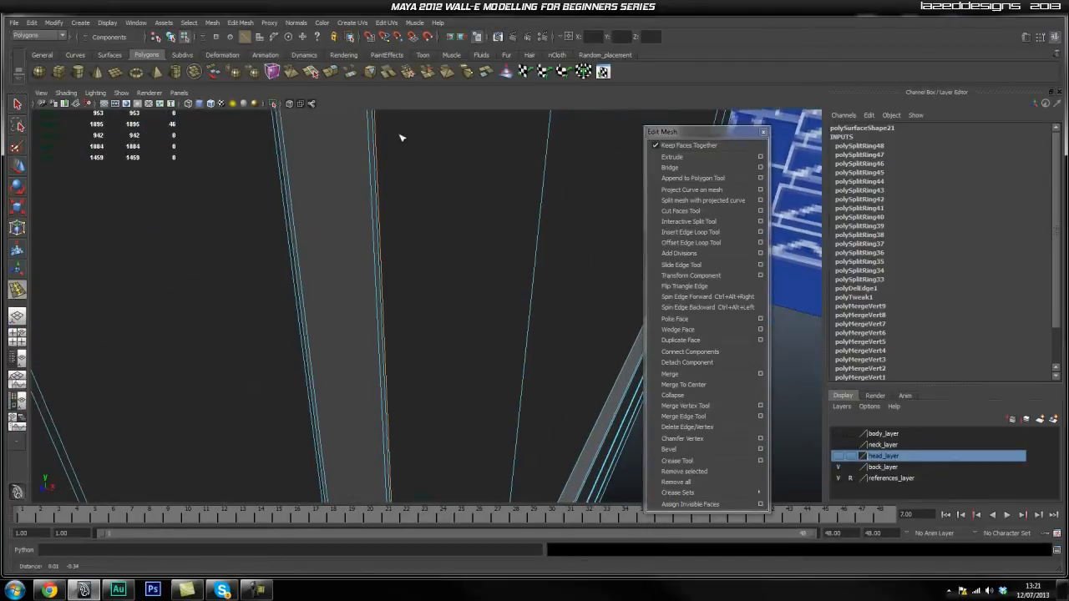
mouse_move(364, 370)
left_mouse_down("alt")
mouse_move(369, 384)
mouse_move(322, 363)
mouse_move(327, 198)
mouse_move(285, 290)
mouse_move(360, 327)
mouse_move(360, 418)
mouse_move(291, 226)
mouse_move(395, 390)
mouse_move(231, 399)
mouse_move(379, 370)
mouse_move(415, 398)
mouse_move(394, 276)
mouse_move(406, 367)
mouse_move(326, 342)
mouse_move(379, 357)
left_mouse_up("alt")
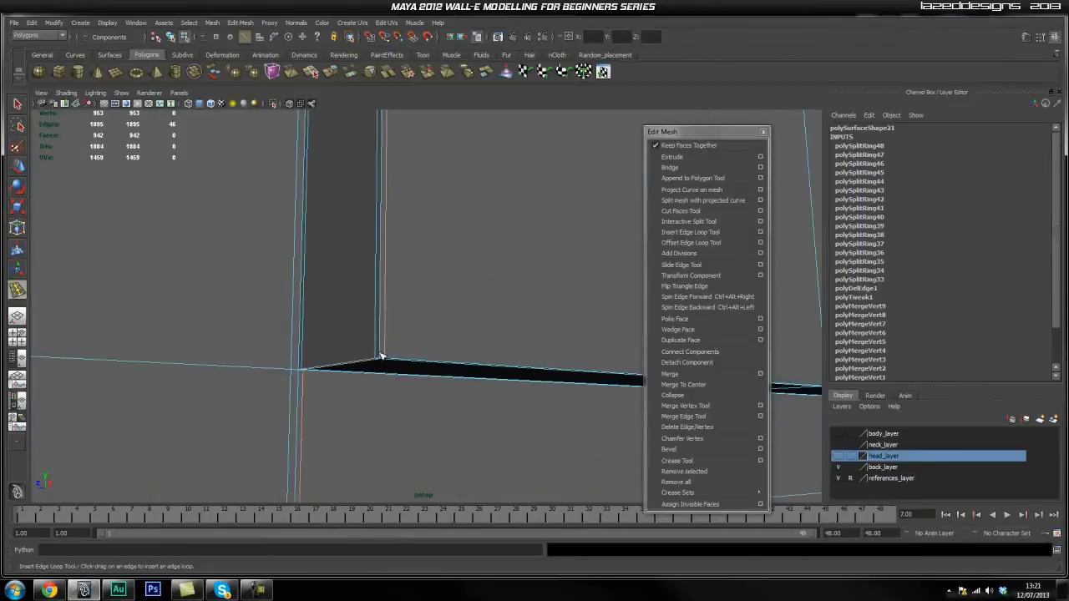
left_click_drag(383, 394, 353, 319, "alt")
left_click_drag(237, 264, 288, 309, "alt")
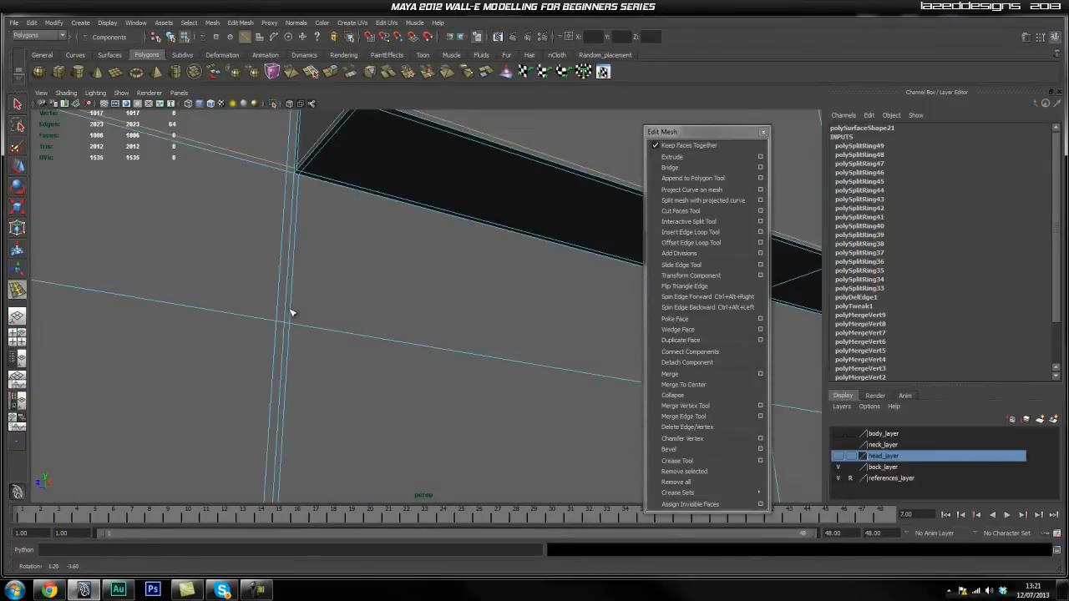
Insert a horizontal edge loop just above the ledge at the bottom of the slot, close to its lower corner
middle_click_drag(315, 250, 319, 264, "alt")
scroll(333, 275, "down", 5)
left_click_drag(337, 289, 360, 155, "alt")
middle_click_drag(349, 392, 357, 257, "alt")
left_click_drag(358, 256, 374, 334, "alt")
middle_click_drag(217, 262, 305, 313, "alt")
scroll(422, 348, "up", 7)
left_click_drag(460, 355, 291, 399, "alt")
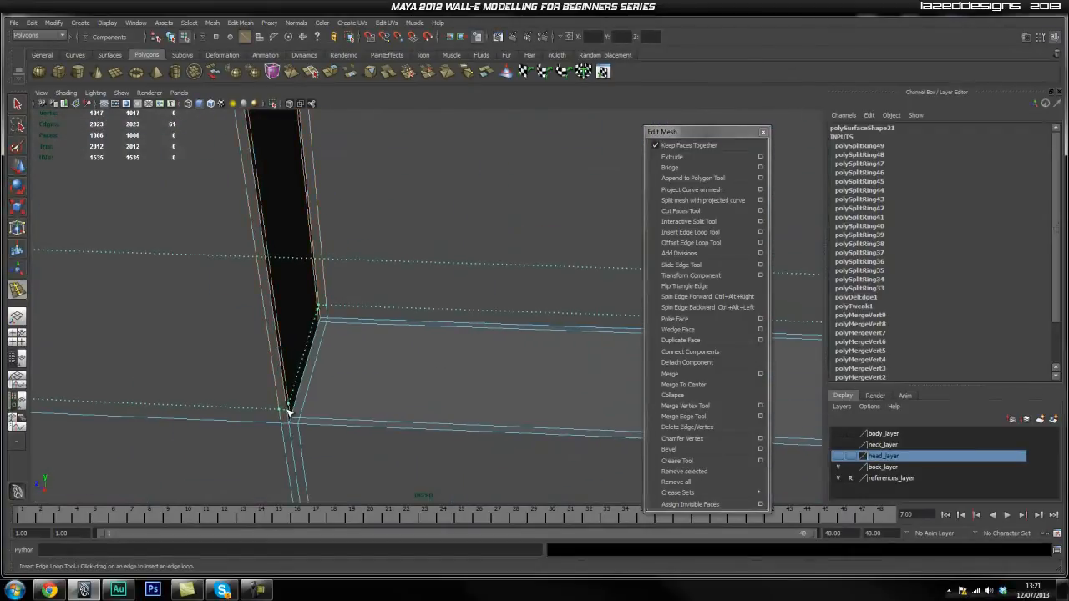
Insert a horizontal edge loop on the front face, just below the slot's lower outer edge
left_click_drag(396, 397, 380, 396, "alt")
mouse_move(281, 374)
middle_mouse_down("alt")
mouse_move(308, 378)
mouse_move(317, 408)
mouse_move(312, 368)
mouse_move(301, 374)
middle_mouse_up("alt")
left_click_drag(301, 375, 437, 334, "alt")
middle_click_drag(437, 334, 363, 384, "alt")
right_click_drag(377, 345, 384, 323)
left_click_drag(388, 349, 344, 351, "alt")
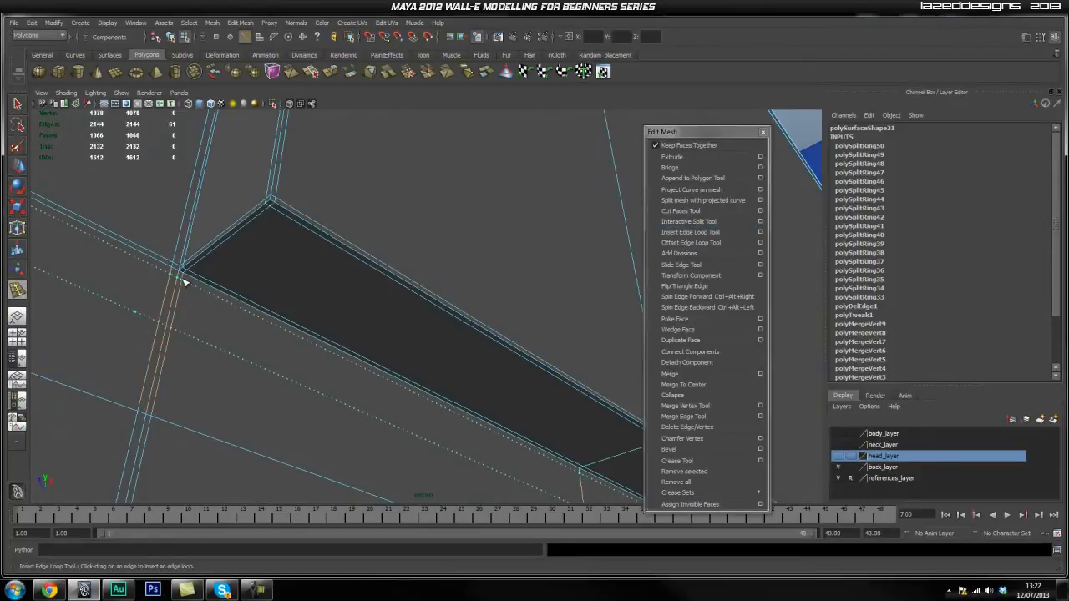
Insert a horizontal supporting edge loop close to the slot's upper edge
middle_click_drag(357, 349, 343, 358, "alt")
left_click_drag(343, 358, 383, 380, "alt")
middle_click_drag(382, 381, 351, 367, "alt")
left_click_drag(351, 367, 260, 358, "alt")
scroll(430, 315, "up", 1)
left_click_drag(429, 315, 526, 376, "alt")
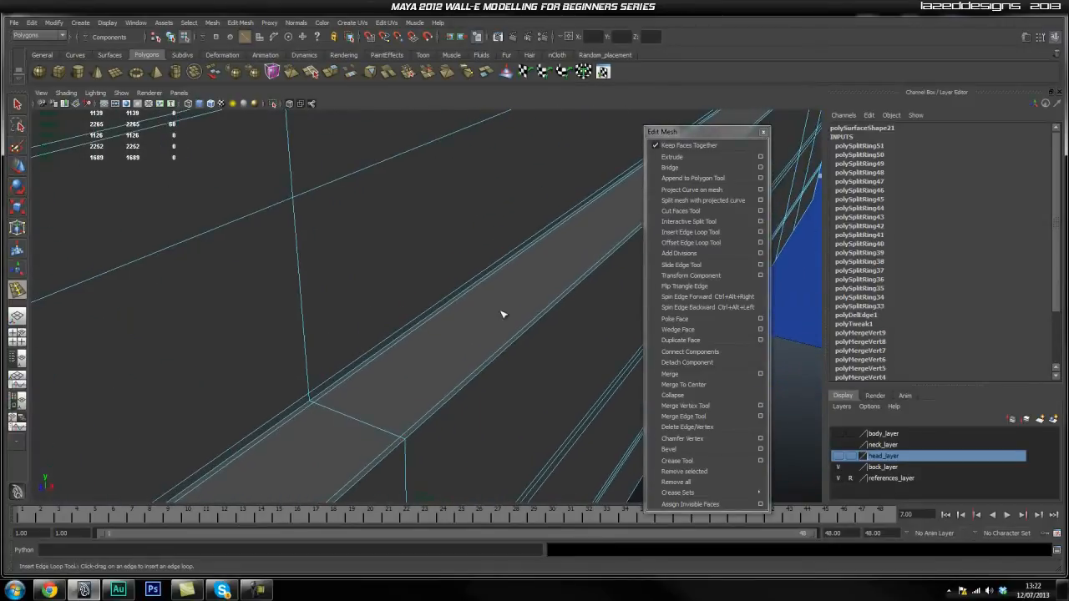
mouse_move(507, 317)
left_mouse_down("alt")
mouse_move(479, 179)
mouse_move(513, 313)
mouse_move(512, 302)
left_mouse_up("alt")
middle_click_drag(568, 263, 515, 310, "alt")
scroll(516, 306, "down", 3)
left_click_drag(517, 306, 406, 310, "alt")
left_click_drag(399, 361, 404, 389, "alt")
middle_click_drag(404, 389, 418, 366, "alt")
left_click_drag(418, 369, 436, 332, "alt")
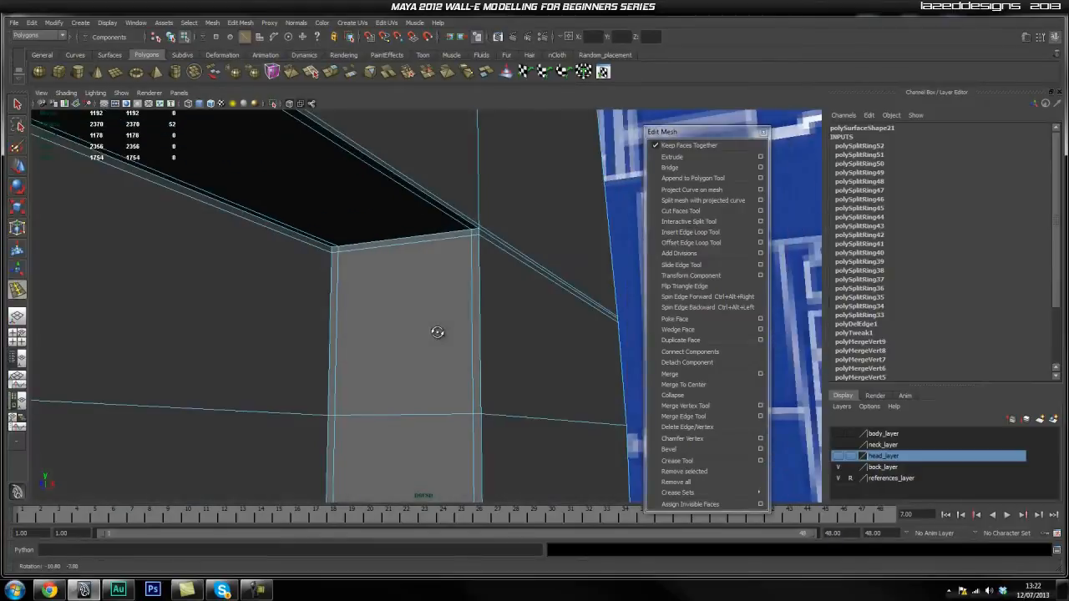
Insert vertical edge loops just inside and just outside the end wall of the slot
left_click_drag(455, 273, 410, 289, "alt")
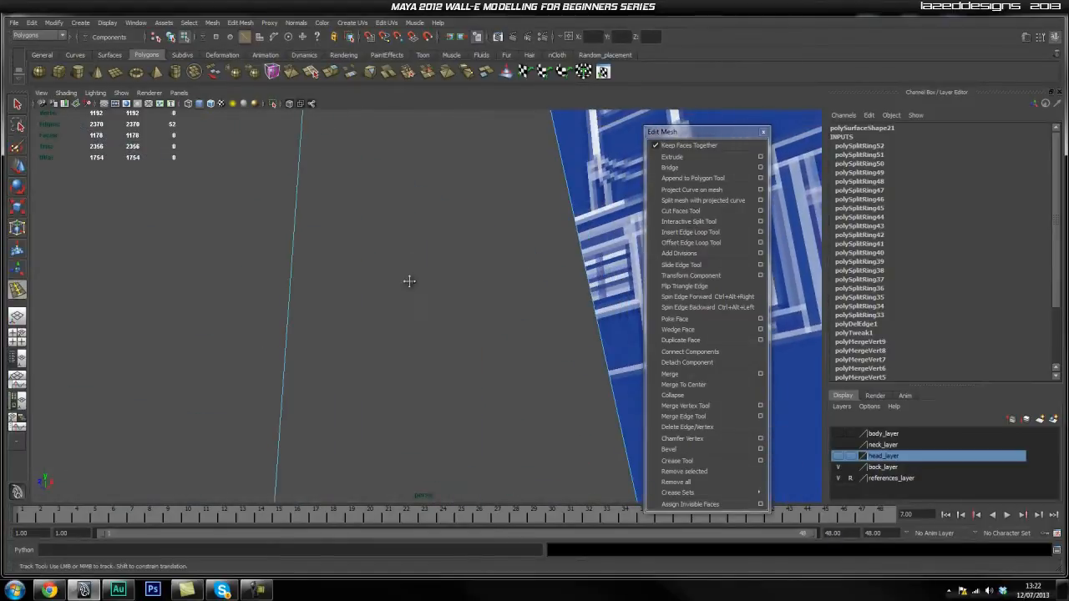
middle_click_drag(410, 288, 423, 253, "alt")
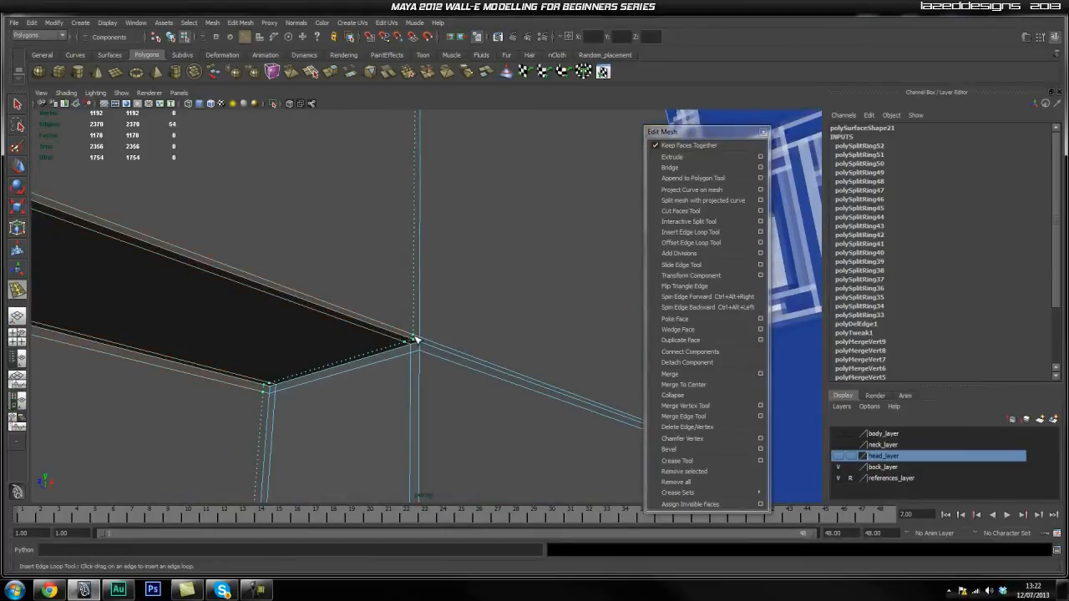
left_click_drag(406, 385, 406, 429, "alt")
middle_click_drag(406, 429, 424, 307, "alt")
right_click_drag(425, 307, 510, 376, "alt")
right_click_drag(396, 373, 456, 404, "alt")
middle_click_drag(434, 415, 434, 378, "alt")
left_click_drag(435, 378, 445, 314, "alt")
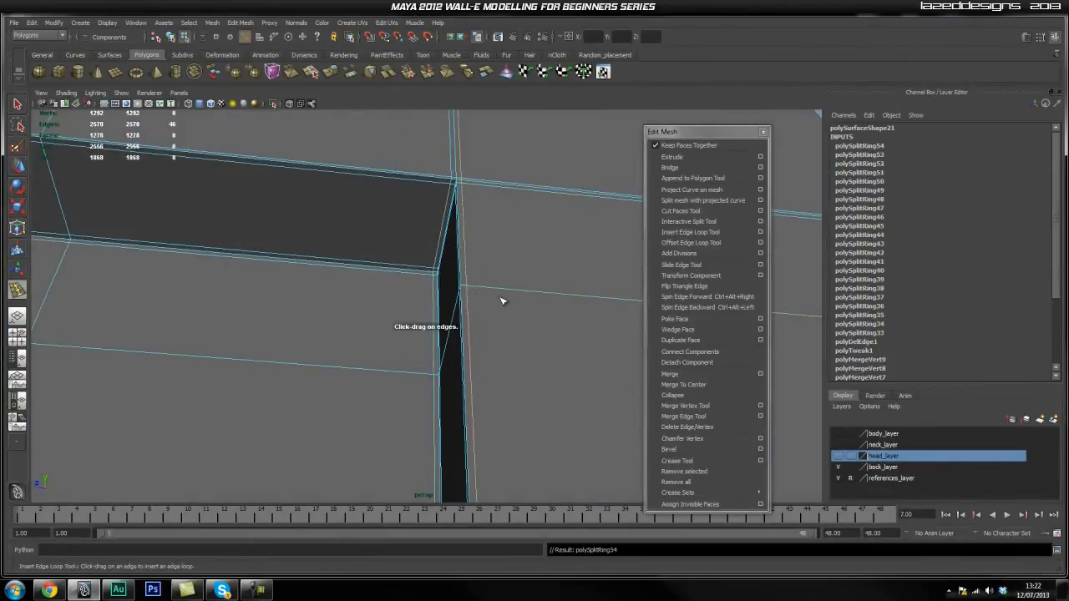
Examine the supporting edge loops around the slot's end wall and lower corner
left_click_drag(491, 321, 431, 347, "alt")
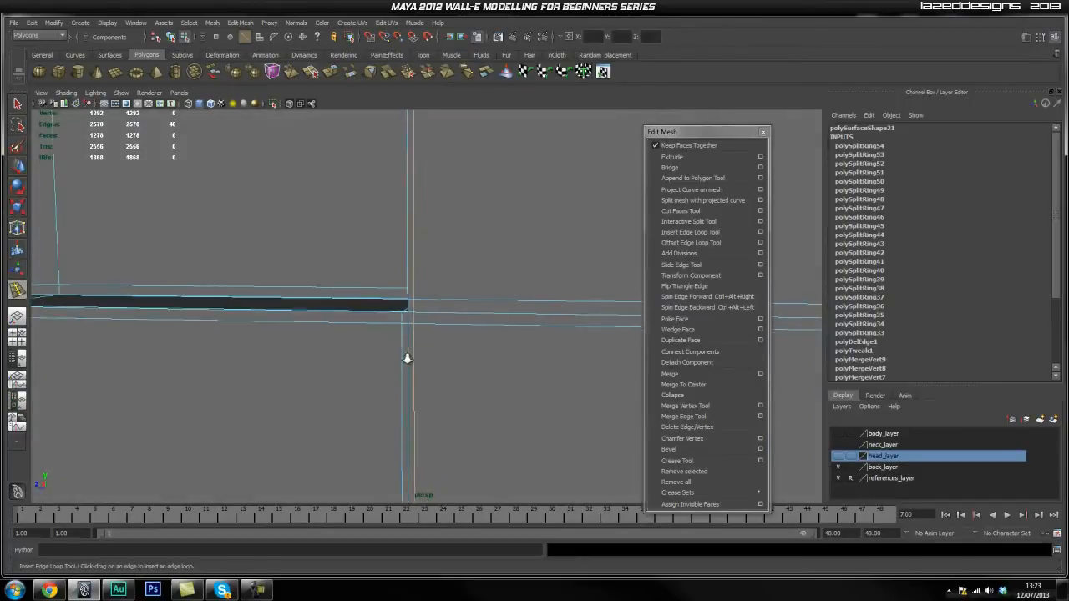
middle_click_drag(452, 347, 402, 307, "alt")
mouse_move(390, 327)
left_mouse_down("alt")
mouse_move(437, 312)
mouse_move(432, 296)
mouse_move(420, 284)
mouse_move(379, 318)
left_mouse_up("alt")
middle_click_drag(377, 443, 372, 346, "alt")
left_click_drag(372, 345, 403, 372, "alt")
middle_click_drag(355, 379, 395, 341, "alt")
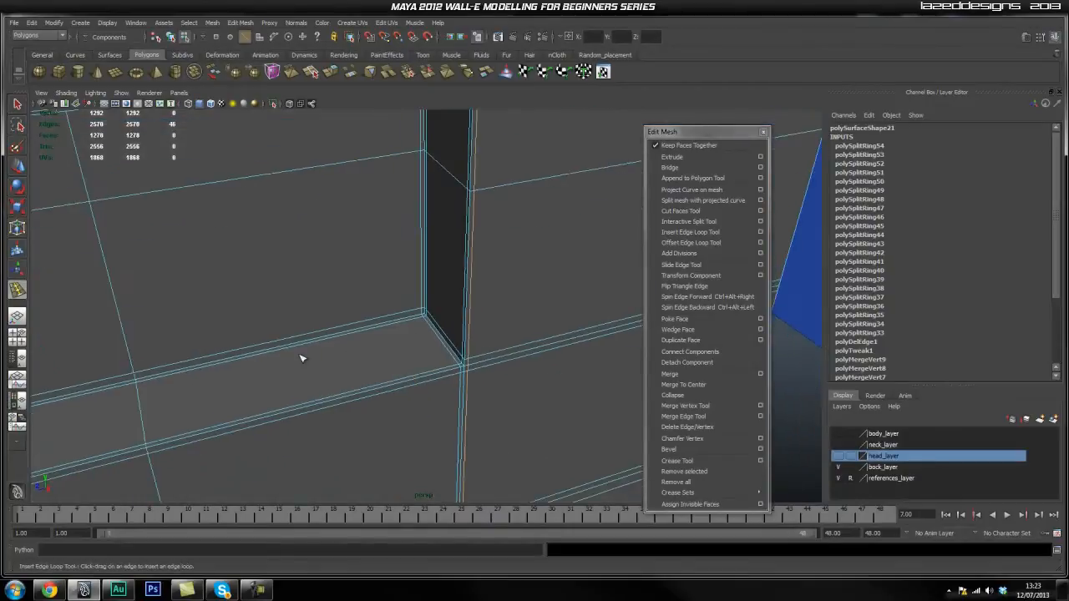
left_click_drag(394, 341, 480, 349, "alt")
middle_click_drag(480, 348, 445, 377, "alt")
Insert a vertical edge loop on the frame's front face, close to its outer side corner
scroll(443, 307, "down", 6)
left_click_drag(445, 377, 441, 292, "alt")
middle_click_drag(441, 292, 437, 418, "alt")
left_click_drag(437, 418, 437, 343, "alt")
middle_click_drag(437, 342, 439, 393, "alt")
right_click_drag(439, 394, 549, 379, "alt")
left_click_drag(549, 379, 455, 364, "alt")
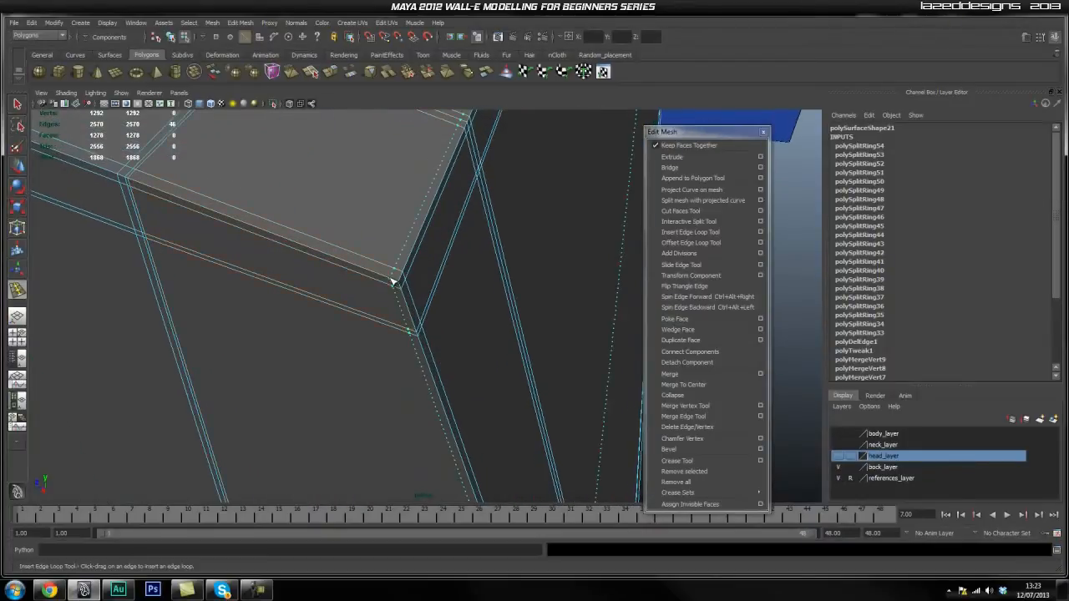
Insert a horizontal edge loop around the frame, just above its bottom edge
middle_click_drag(435, 343, 420, 326, "alt")
left_click_drag(420, 327, 434, 150, "alt")
right_click_drag(434, 150, 551, 362, "alt")
left_click_drag(551, 362, 503, 341, "alt")
middle_click_drag(502, 341, 424, 274, "alt")
left_click_drag(424, 273, 450, 321, "alt")
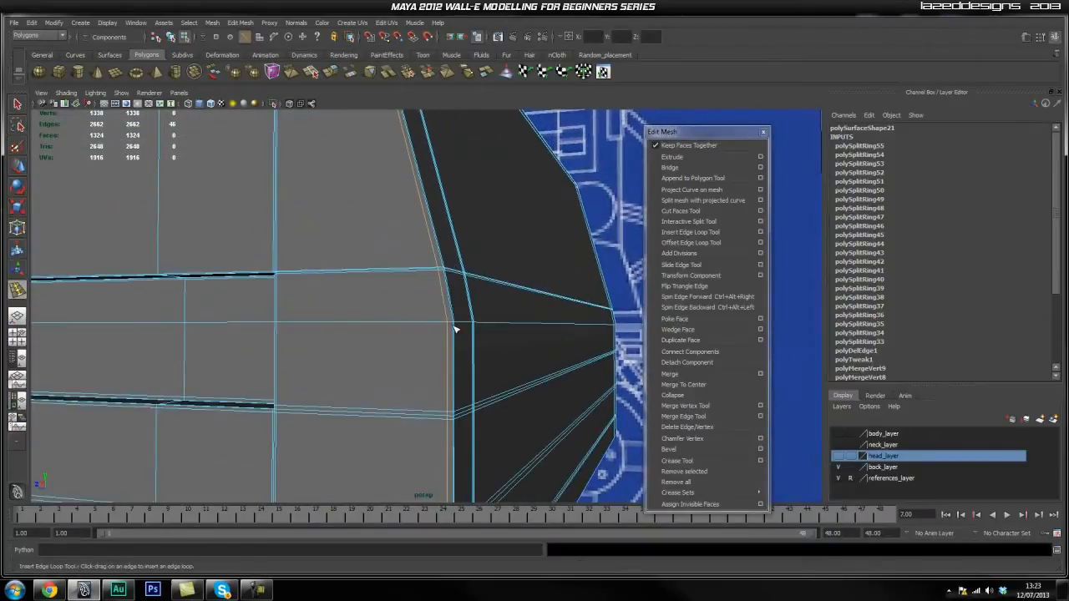
right_click_drag(439, 236, 529, 532, "alt")
left_click_drag(409, 207, 452, 361, "alt")
right_click_drag(341, 328, 435, 280, "alt")
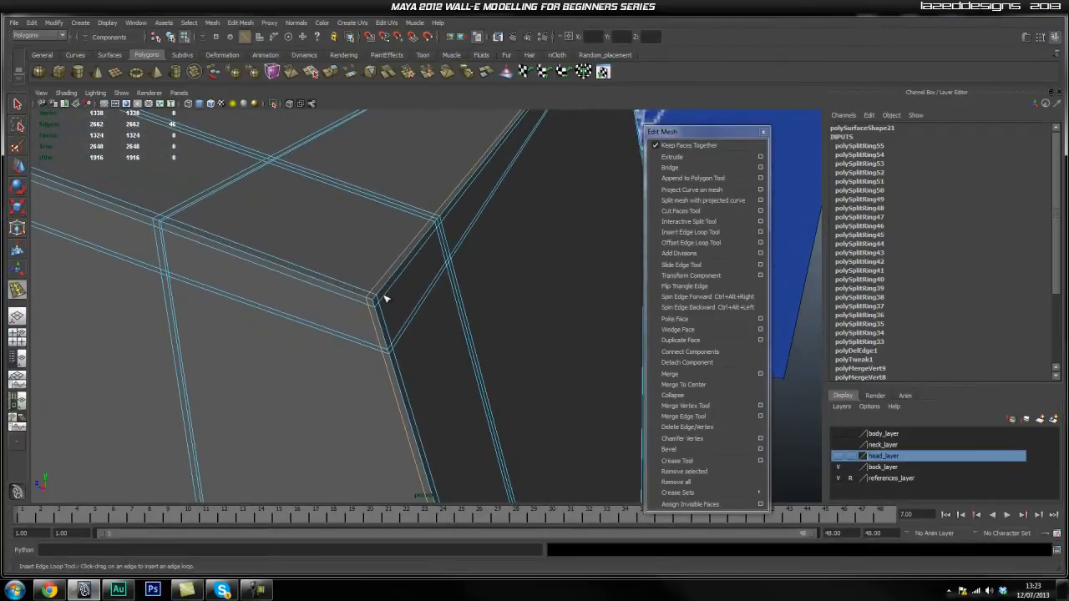
right_click_drag(413, 342, 446, 351, "alt")
middle_click_drag(446, 351, 426, 273, "alt")
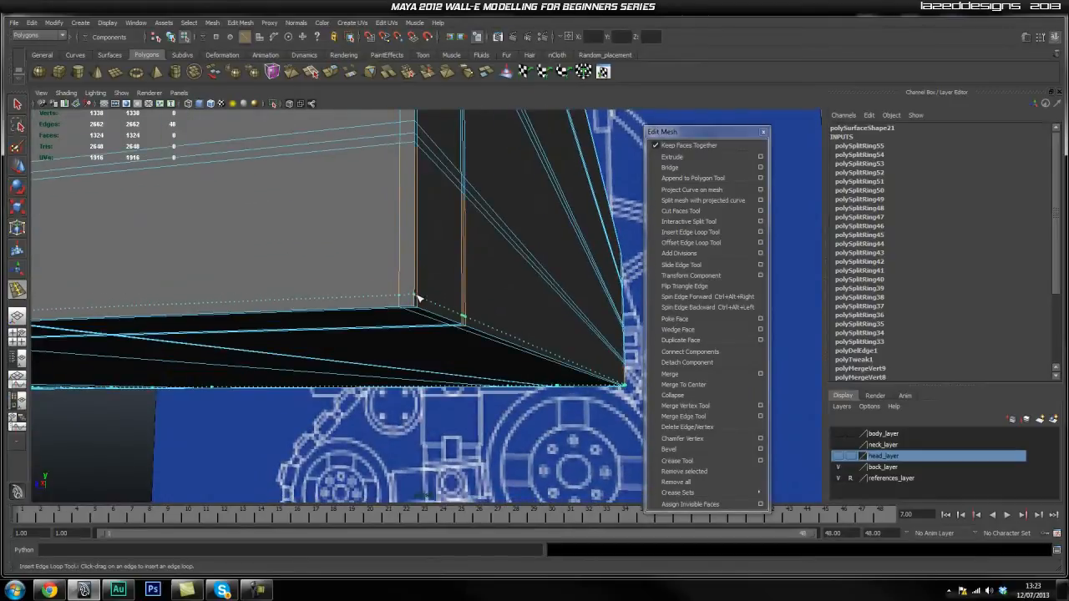
Insert an edge loop just behind the frame's front outer corner, running along the recess walls near their outer edges
left_click_drag(531, 322, 431, 319, "alt")
scroll(323, 337, "up", 5)
right_click_drag(432, 320, 487, 336, "alt")
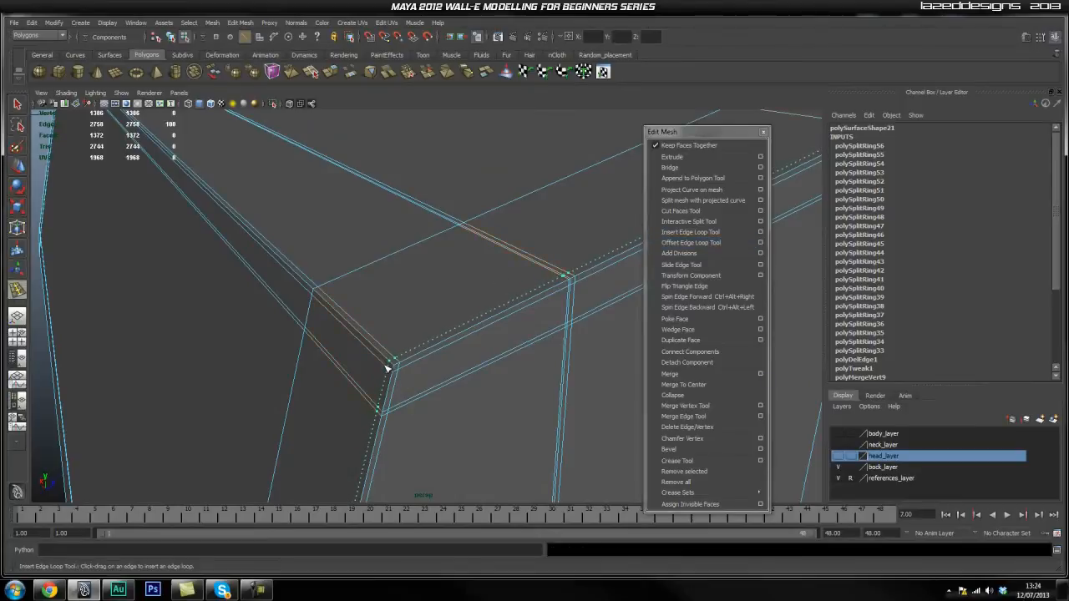
left_click_drag(498, 379, 572, 340, "alt")
middle_click_drag(541, 338, 435, 250, "alt")
right_click_drag(435, 250, 516, 290, "alt")
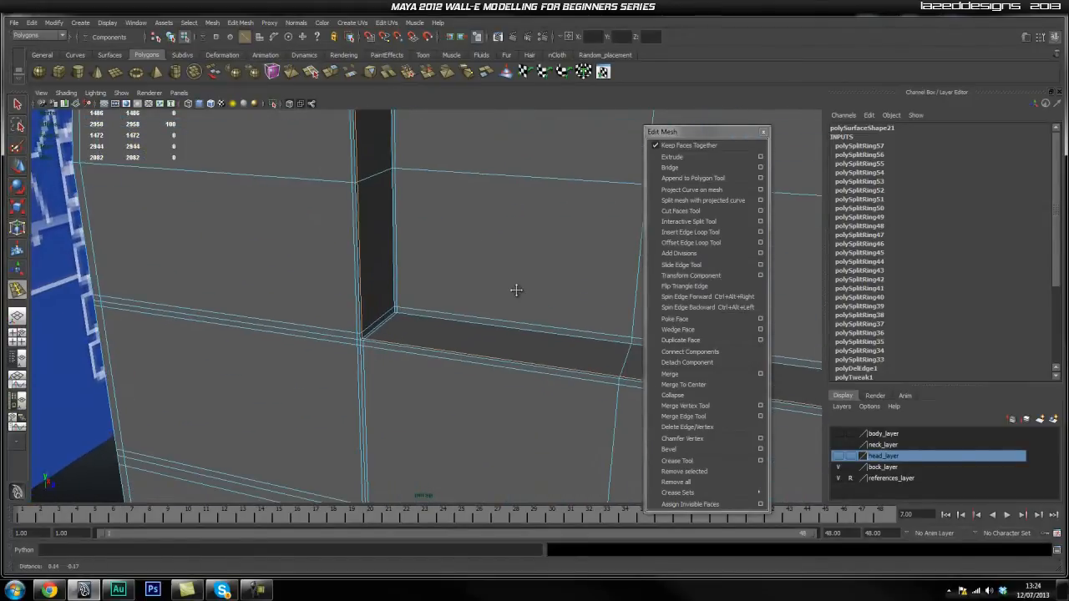
Insert an edge loop around the slot's inner walls, close to where they meet the inset face
left_click_drag(390, 282, 435, 278, "alt")
right_click_drag(435, 278, 444, 323, "alt")
left_click_drag(444, 323, 449, 245, "alt")
right_click_drag(450, 245, 394, 245)
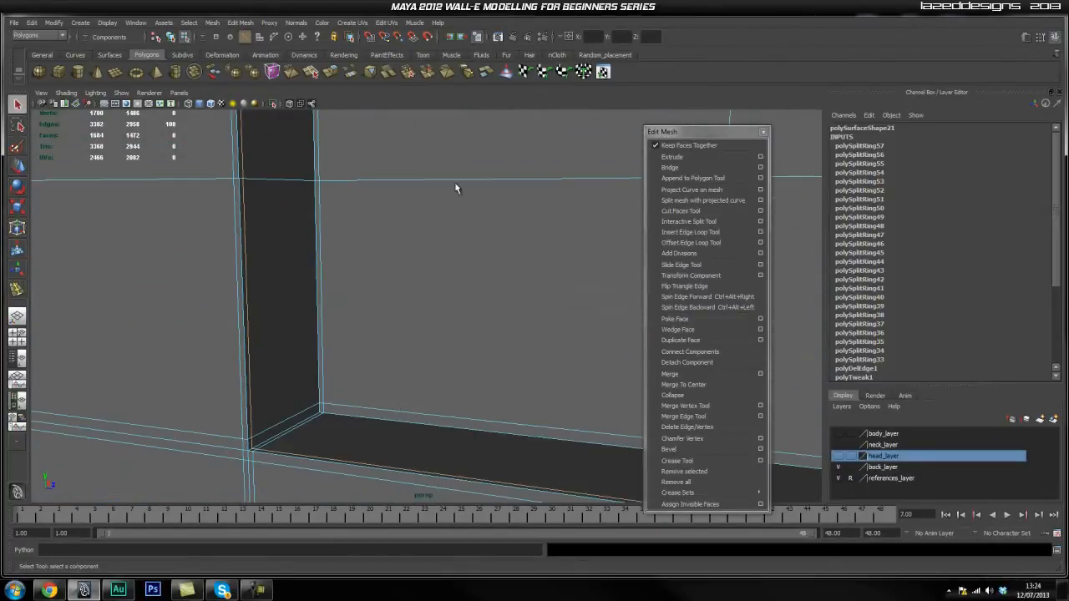
right_click_drag(467, 183, 515, 281, "alt")
left_click_drag(515, 281, 380, 275, "alt")
right_click_drag(380, 276, 576, 292, "alt")
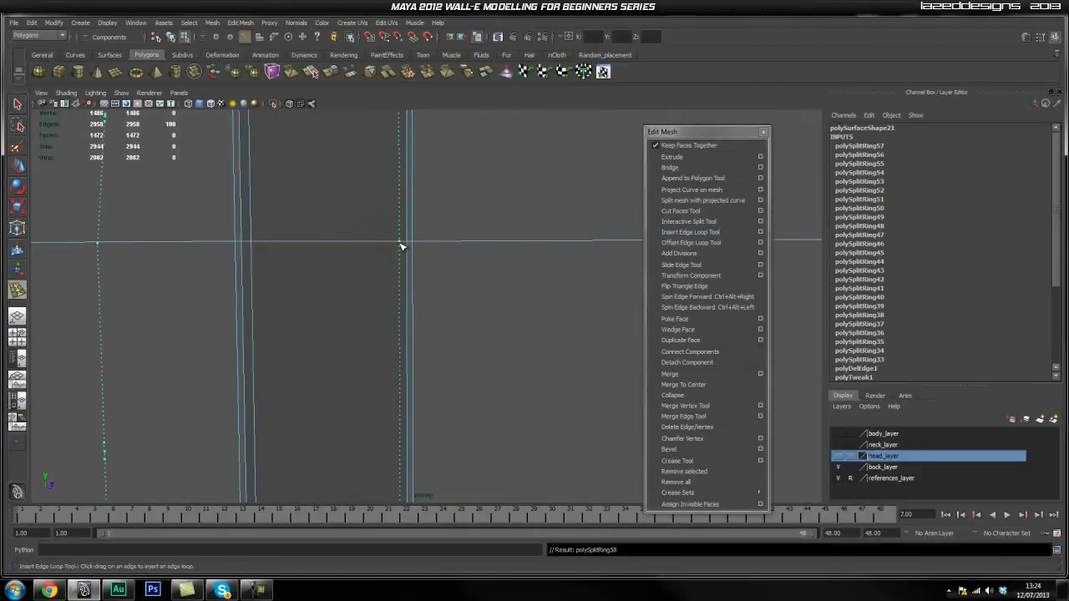
left_click_drag(423, 243, 435, 203, "alt")
mouse_move(435, 203)
right_mouse_down("alt")
mouse_move(437, 293)
mouse_move(431, 213)
right_mouse_up("alt")
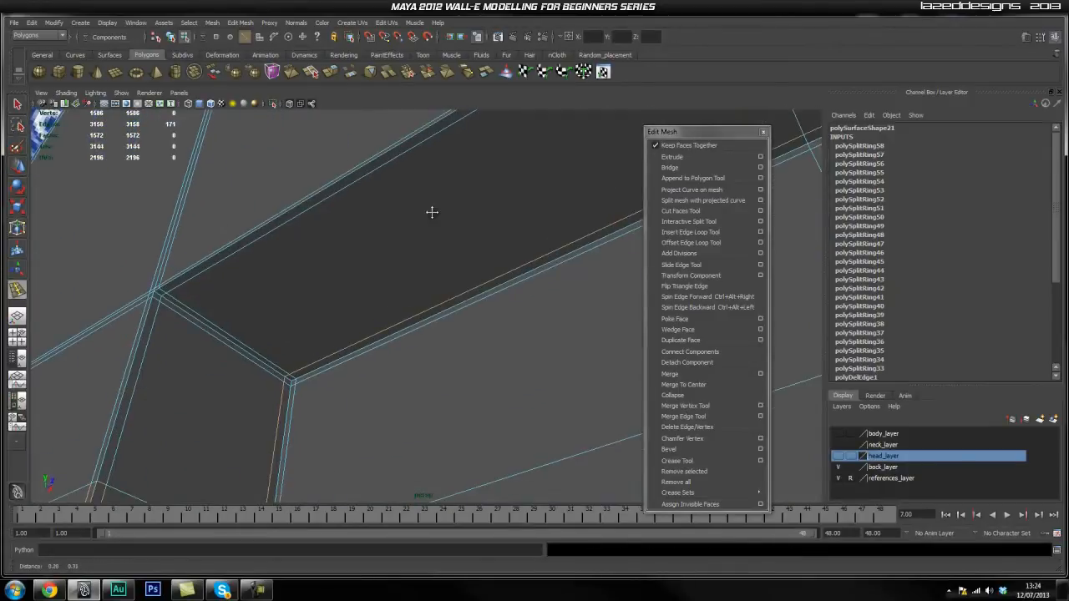
Select the edge loop along the slot's lower inner edge and clear the selection again
middle_click_drag(464, 272, 491, 281, "alt")
left_click_drag(392, 269, 422, 282, "alt")
left_click_drag(374, 339, 373, 365, "alt")
mouse_move(373, 365)
middle_mouse_down("alt")
mouse_move(374, 348)
mouse_move(374, 357)
middle_mouse_up("alt")
middle_click_drag(460, 318, 502, 315, "alt")
left_click_drag(499, 315, 387, 265, "alt")
right_click_drag(373, 251, 374, 227)
double_click(378, 244)
left_click_drag(379, 249, 528, 278, "alt")
middle_click_drag(533, 273, 484, 266, "alt")
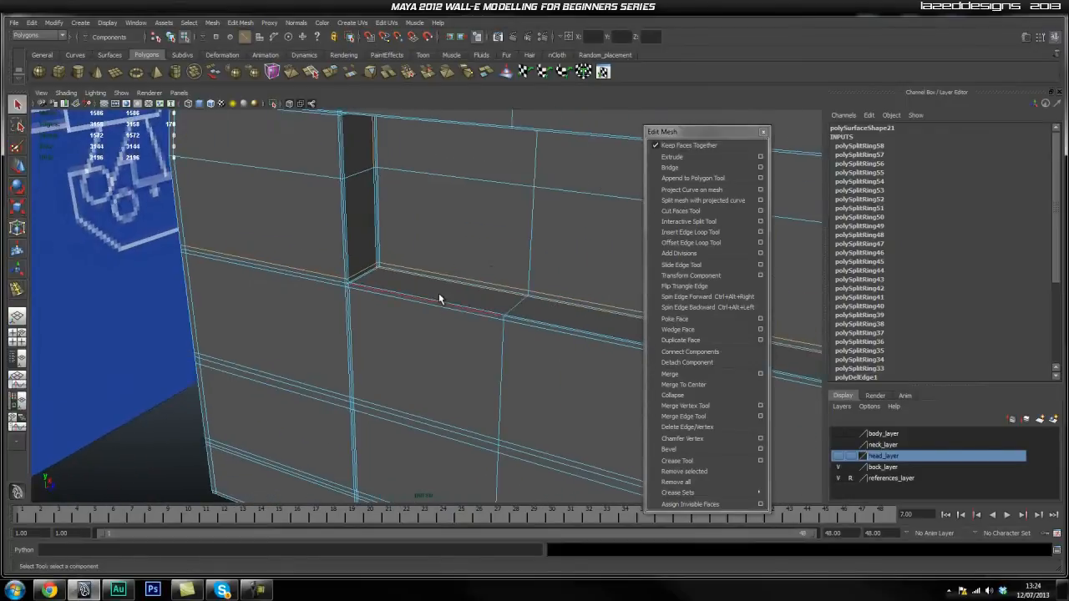
left_click(86, 311)
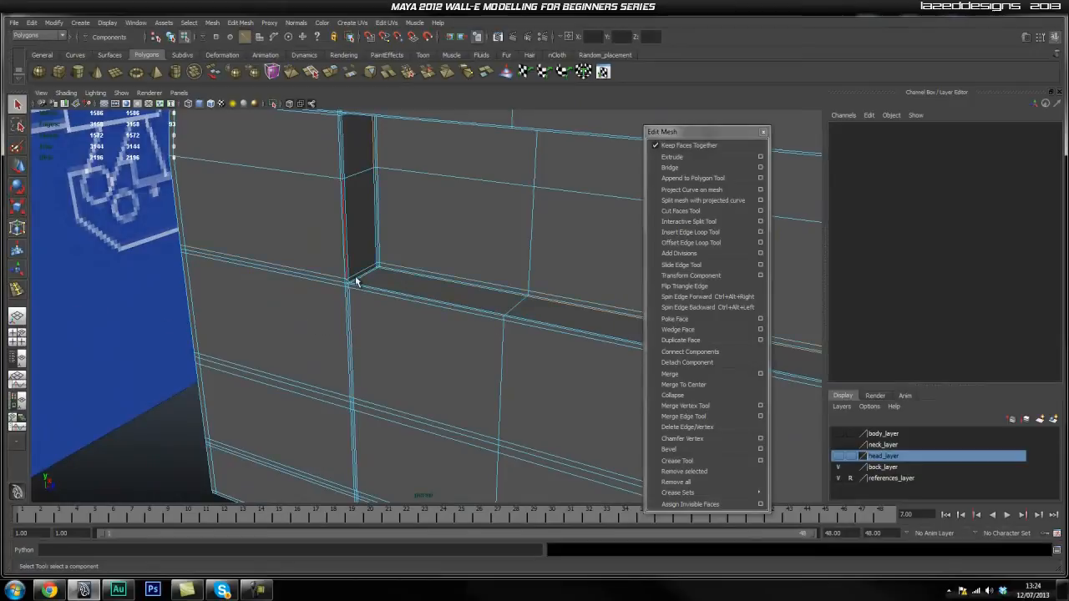
Examine the edge loops along the full length of the slot's lower ledge, from one corner to the other
scroll(501, 323, "up", 4)
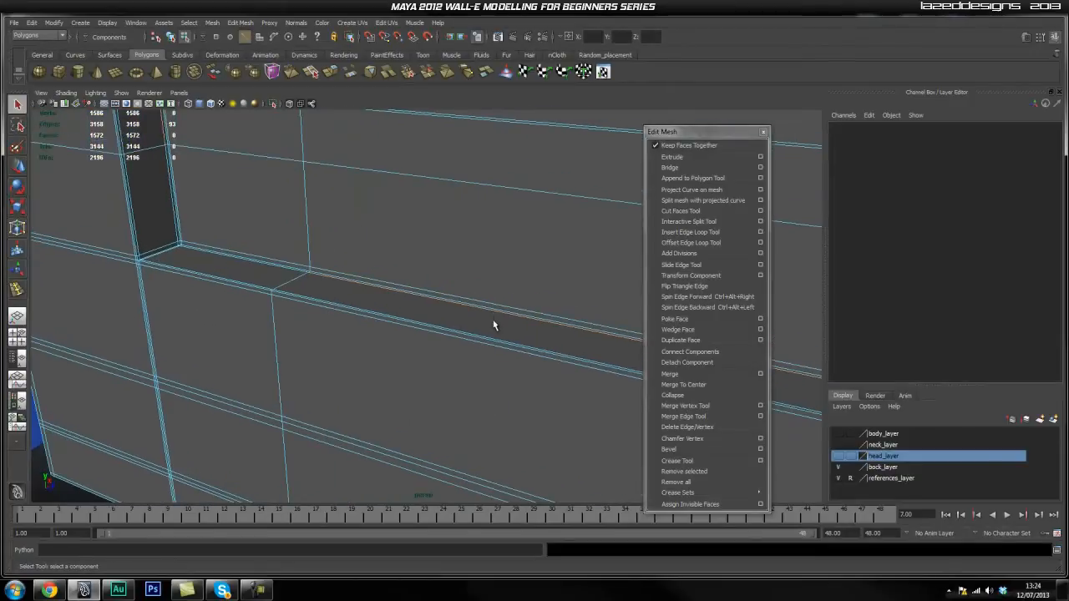
left_click_drag(511, 324, 544, 335, "alt")
middle_click_drag(307, 273, 354, 318, "alt")
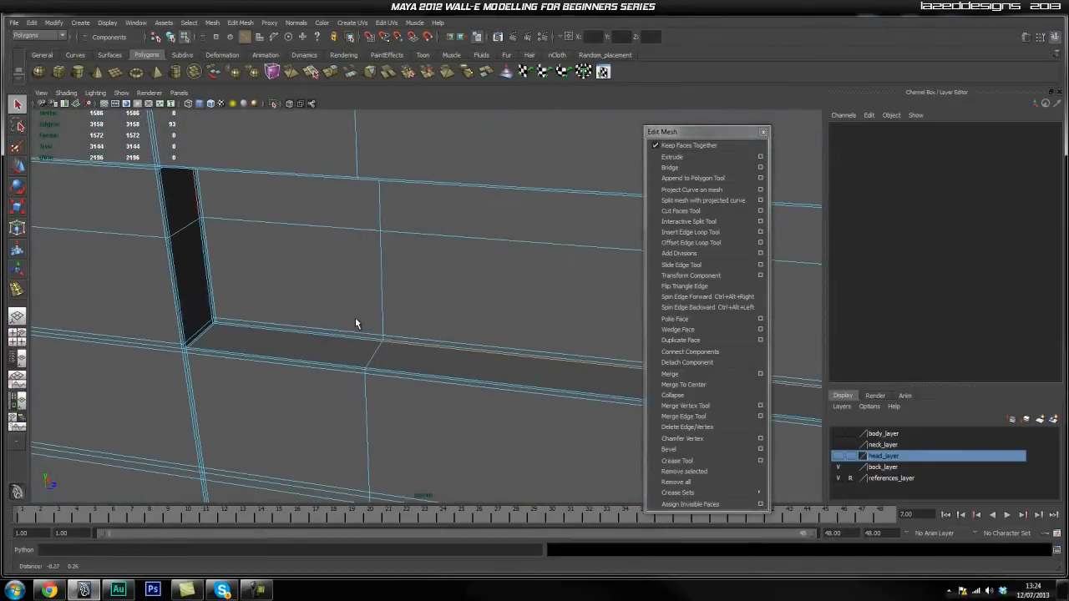
middle_click_drag(479, 338, 329, 310, "alt")
mouse_move(543, 324)
middle_mouse_down("alt")
mouse_move(390, 313)
mouse_move(219, 328)
middle_mouse_up("alt")
mouse_move(603, 311)
middle_mouse_down("alt")
mouse_move(306, 325)
mouse_move(399, 318)
mouse_move(406, 270)
mouse_move(487, 325)
mouse_move(460, 396)
middle_mouse_up("alt")
left_click_drag(460, 396, 477, 365, "alt")
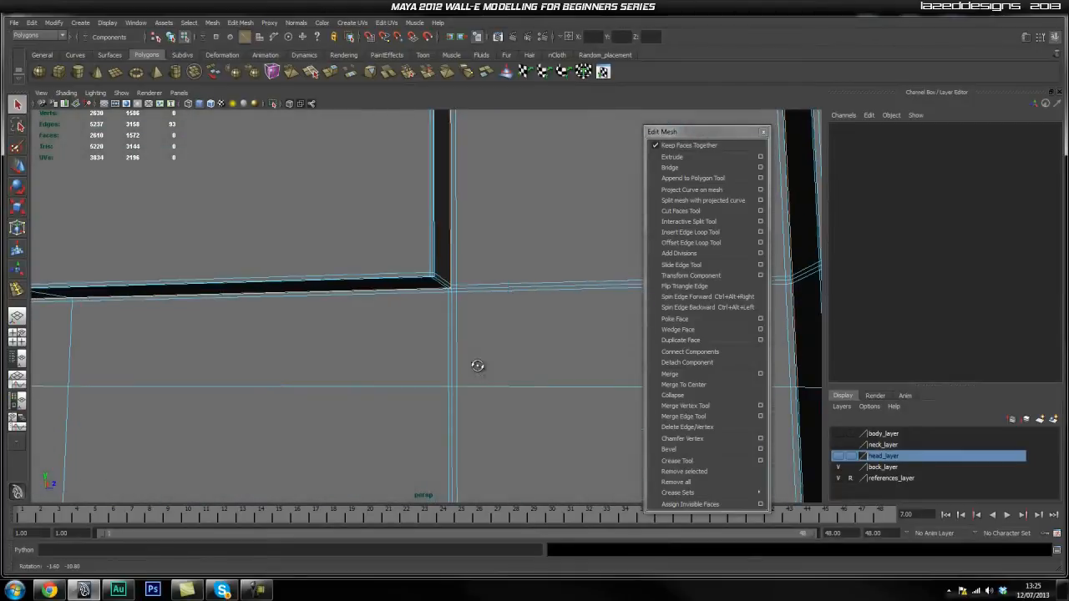
Insert an edge loop close beside the slot's edge, running past the recess corner and across the adjoining frame face
middle_click_drag(491, 354, 472, 345, "alt")
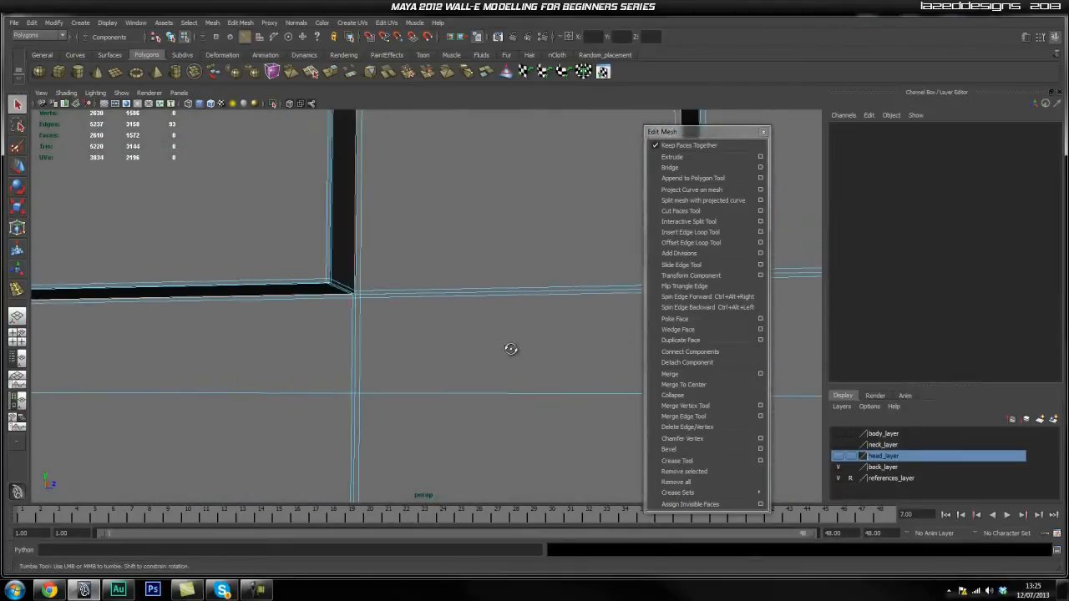
left_click_drag(495, 348, 564, 313, "alt")
middle_click_drag(327, 438, 464, 193, "alt")
left_click_drag(475, 346, 464, 291, "alt")
right_click_drag(465, 291, 558, 363, "alt")
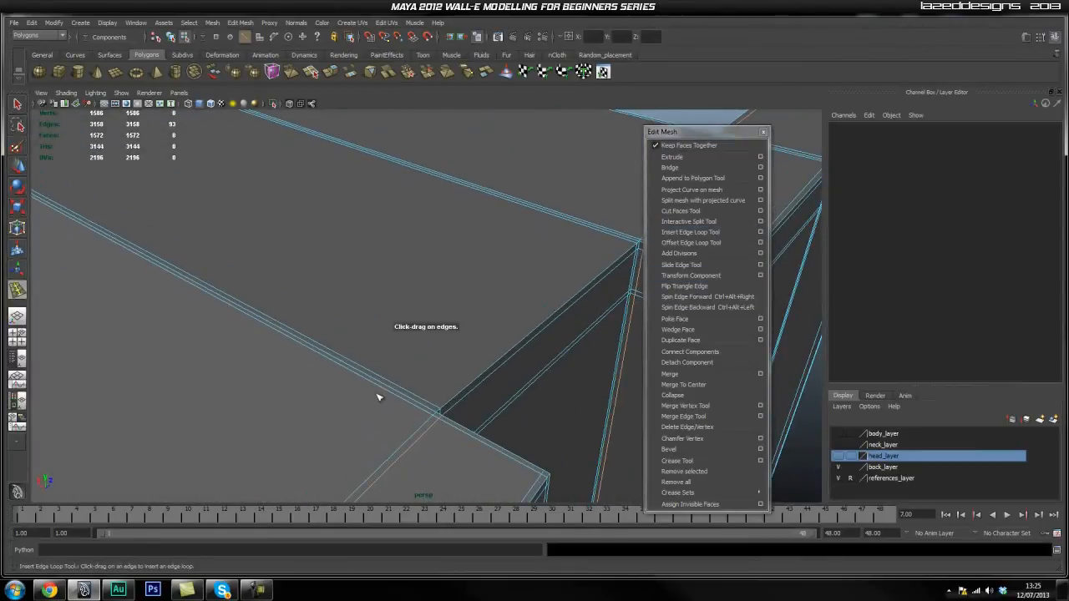
left_click_drag(415, 404, 421, 412)
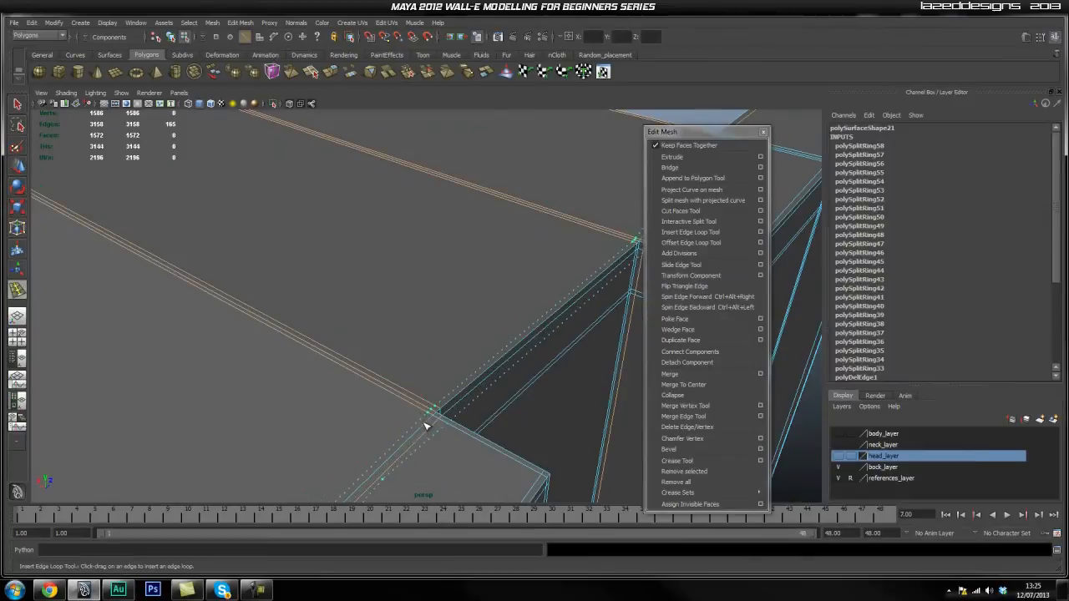
Examine the edge loops around the frame's outer corner, the slot opening and the lower inner walls for missing supports
left_click_drag(582, 369, 520, 416, "alt")
right_click_drag(521, 420, 423, 327, "alt")
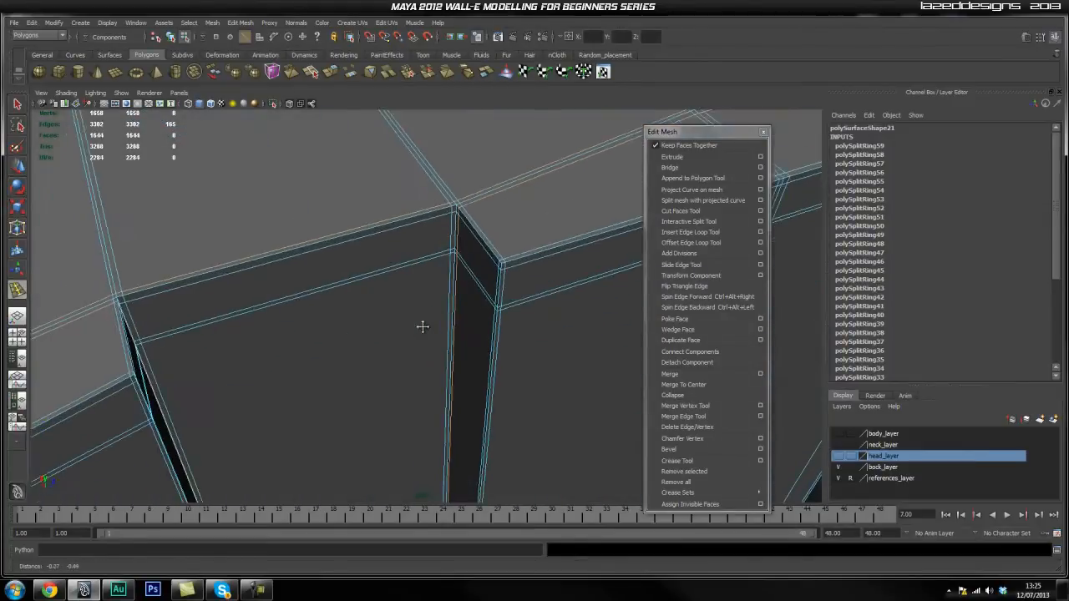
left_click_drag(585, 282, 449, 334, "alt")
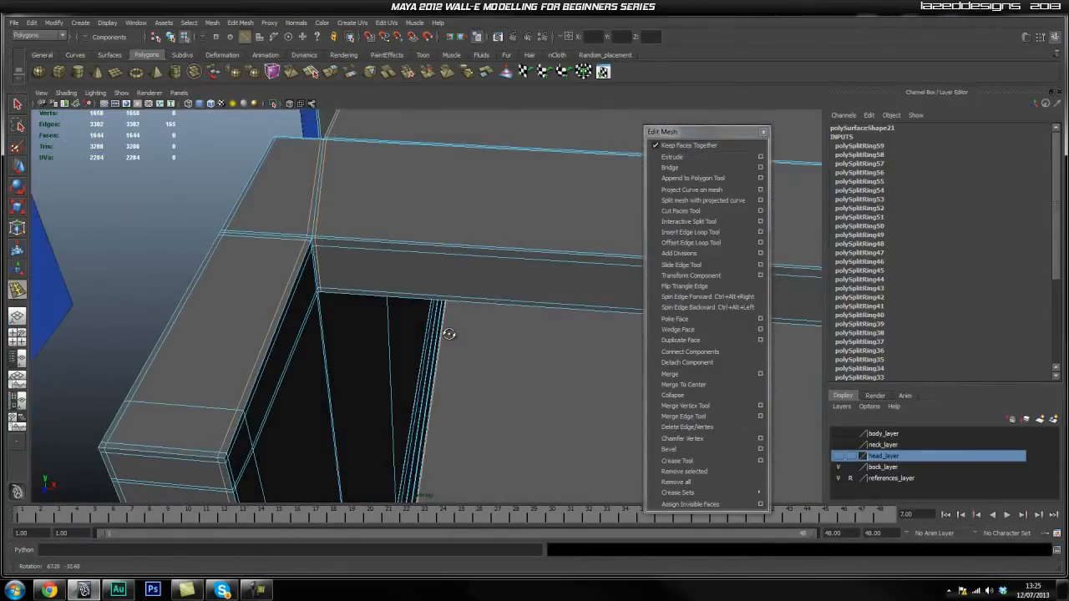
left_click_drag(334, 312, 439, 322, "alt")
middle_click_drag(440, 322, 211, 346, "alt")
left_click_drag(211, 346, 536, 390, "alt")
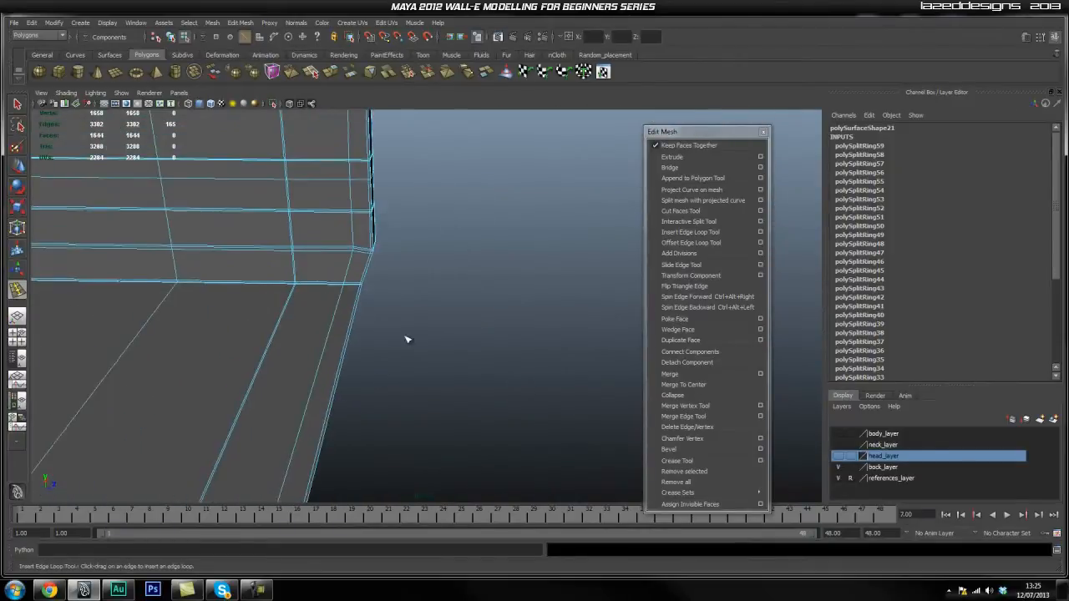
left_click_drag(393, 378, 334, 315, "alt")
middle_click_drag(334, 315, 437, 320, "alt")
right_click_drag(407, 335, 415, 334, "alt")
left_click_drag(301, 286, 362, 251, "alt")
right_click(387, 286)
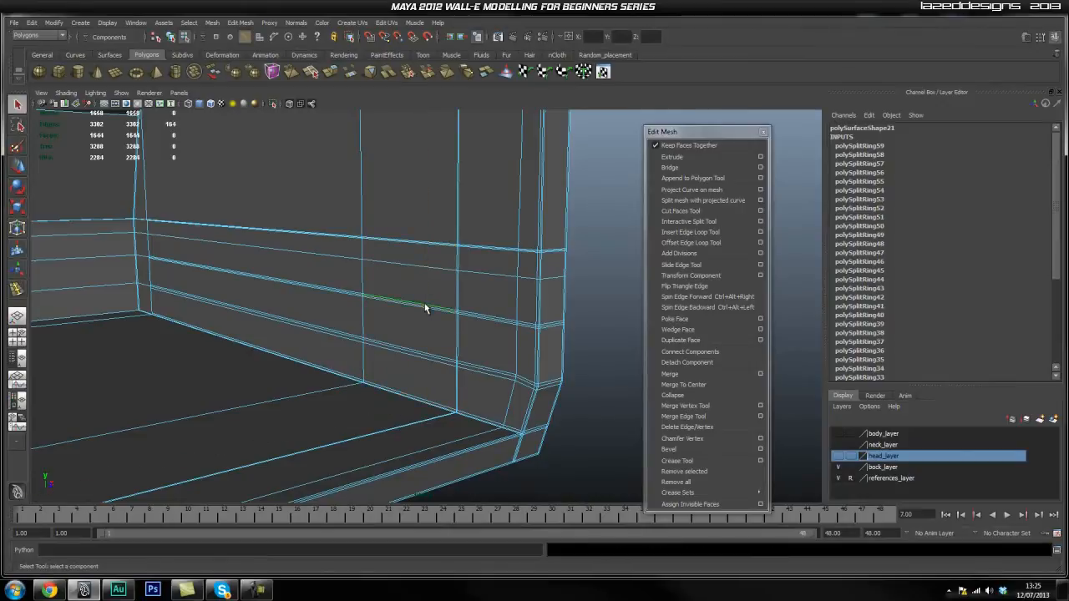
Insert an edge loop across the flat face, just below the opening's lower corner and parallel to its edge
key("ctrl+z")
scroll(472, 376, "up", 5)
middle_click_drag(487, 370, 258, 203, "alt")
middle_click_drag(473, 417, 415, 254, "alt")
left_click_drag(415, 253, 432, 322, "alt")
middle_click_drag(428, 280, 432, 322, "alt")
left_click_drag(432, 323, 438, 315, "alt")
left_click_drag(448, 219, 441, 298, "alt")
left_click_drag(446, 129, 331, 542, "alt")
right_click_drag(332, 542, 345, 344, "alt")
left_click_drag(345, 344, 401, 377, "alt")
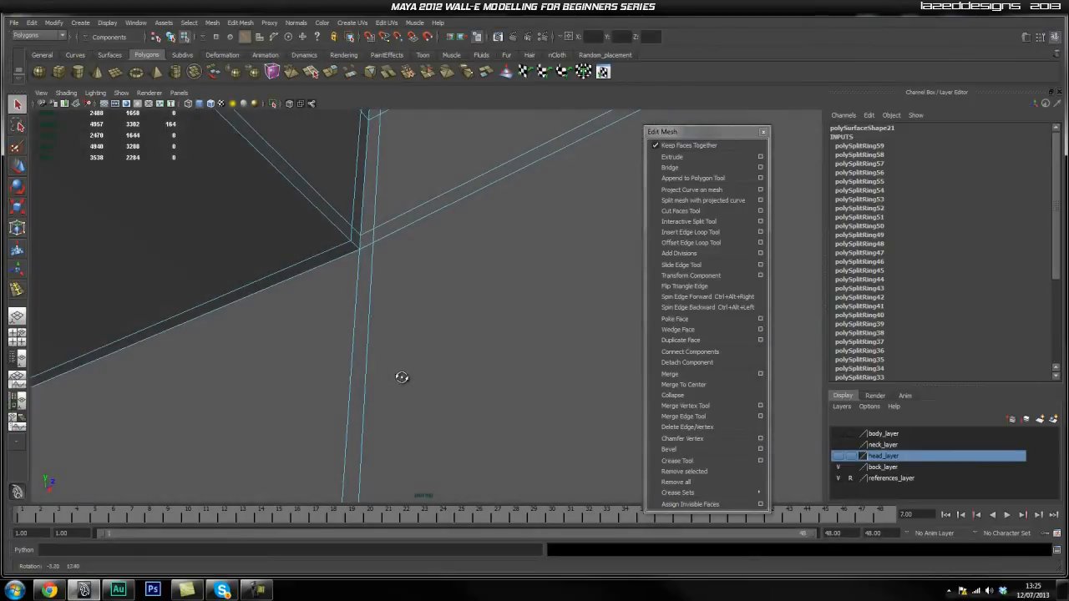
left_click(689, 232)
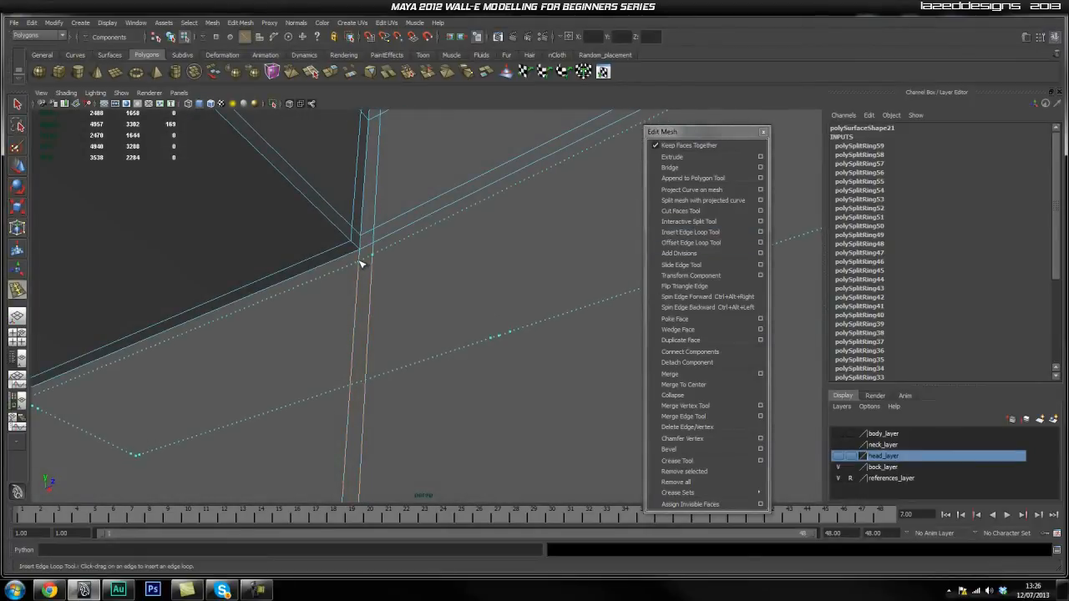
left_click(360, 262)
Insert an edge loop beside the recess's inner corner, following the floor's edge and continuing up the adjoining wall
left_click_drag(391, 326, 475, 377, "alt")
middle_click_drag(475, 377, 367, 335, "alt")
right_click_drag(284, 315, 845, 384, "alt")
mouse_move(367, 334)
right_mouse_down("alt")
mouse_move(609, 353)
mouse_move(387, 339)
right_mouse_up("alt")
middle_click_drag(386, 339, 429, 358, "alt")
right_click_drag(430, 358, 744, 299, "alt")
right_click_drag(381, 256, 522, 268, "alt")
middle_click_drag(260, 187, 382, 289, "alt")
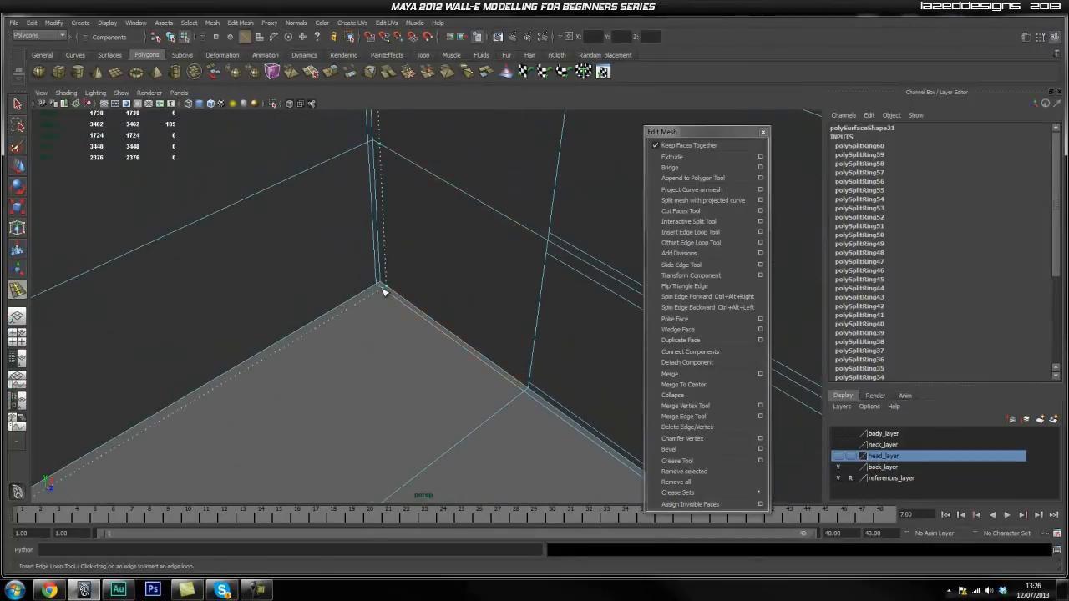
left_click(383, 291)
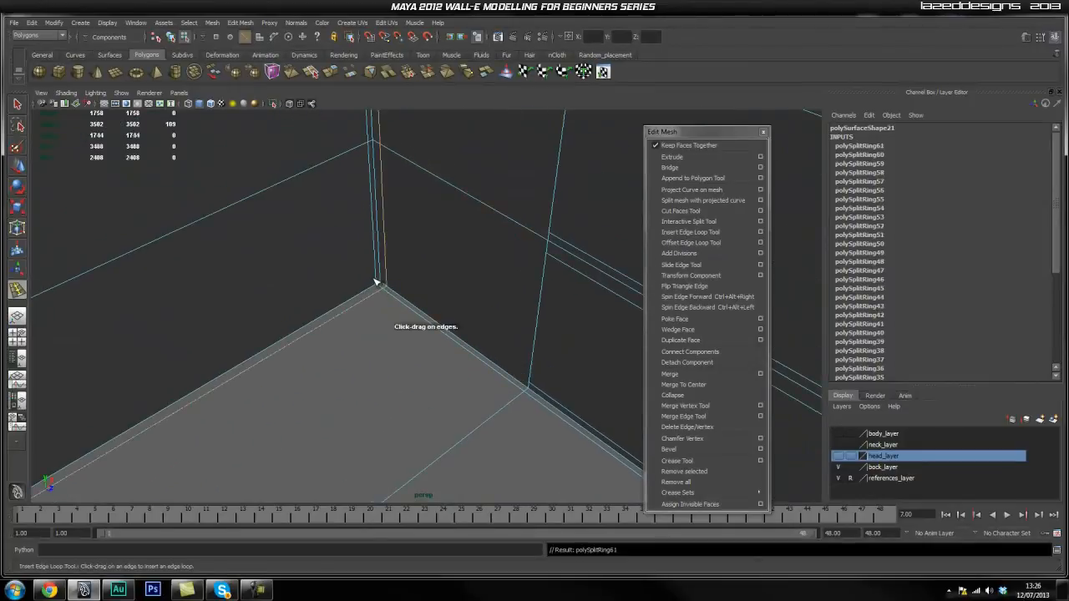
Examine where the closely spaced horizontal edge loops end at the vertical edge near the recess's inner corner
middle_click_drag(515, 354, 479, 315, "alt")
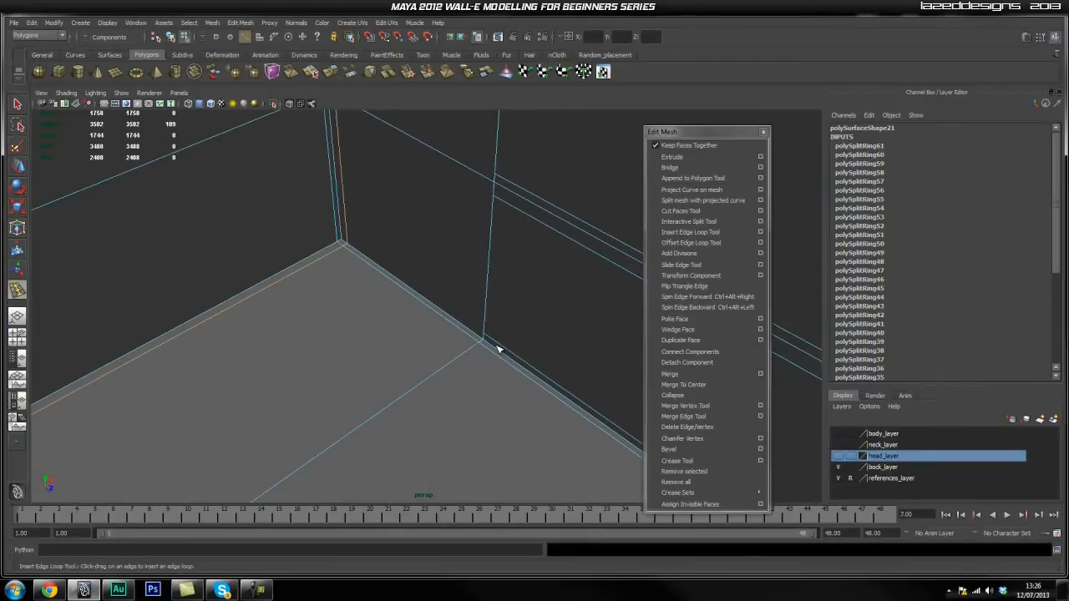
left_click_drag(518, 260, 491, 273, "alt")
middle_click_drag(366, 232, 491, 341, "alt")
right_click_drag(374, 314, 943, 349, "alt")
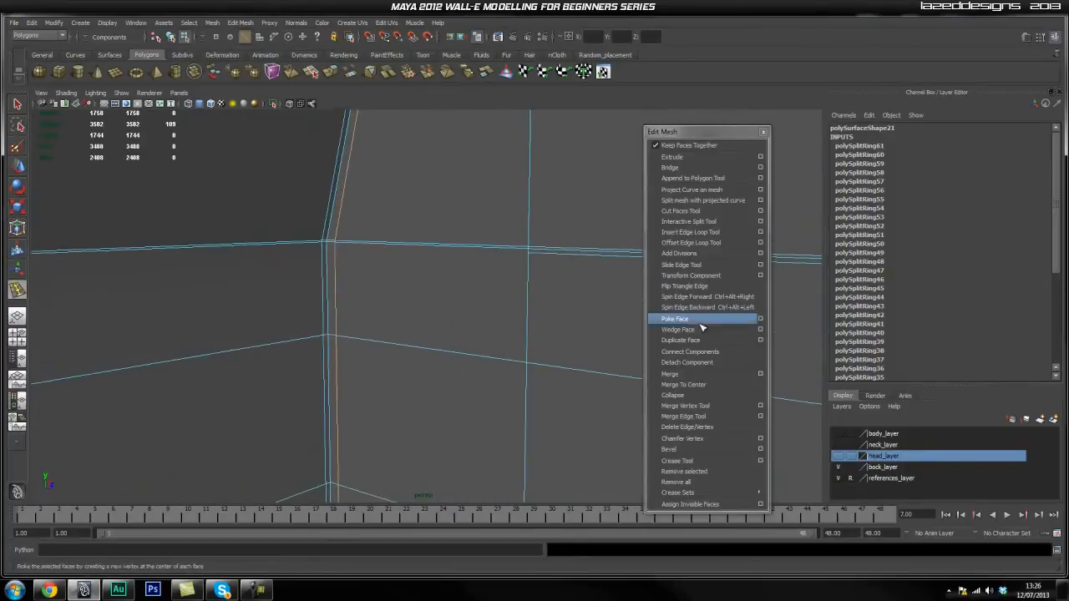
right_click_drag(359, 281, 499, 286, "alt")
middle_click_drag(499, 286, 485, 304, "alt")
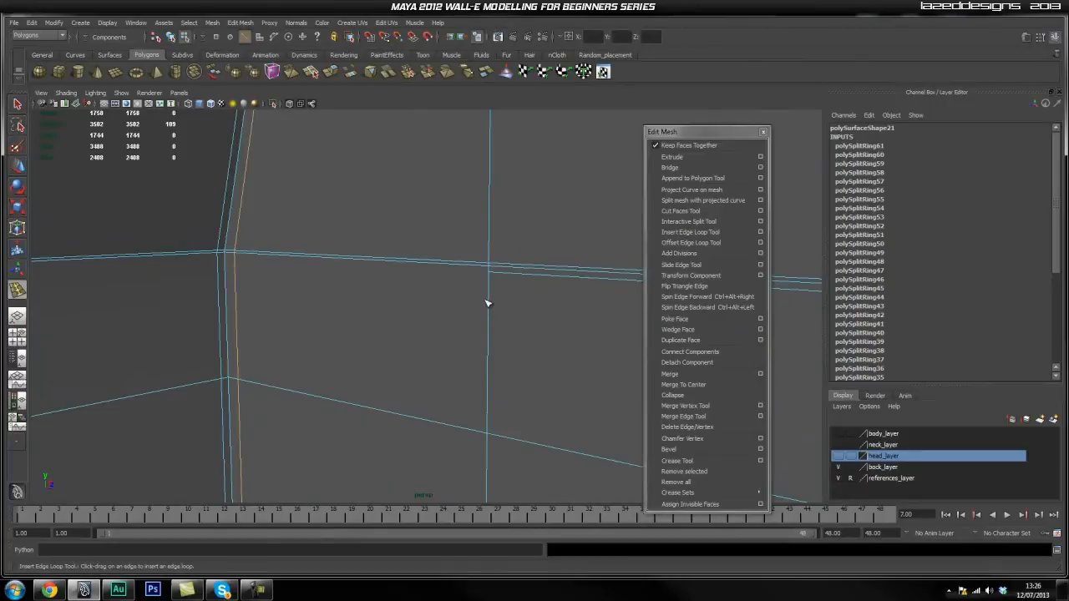
left_click_drag(427, 332, 490, 342, "alt")
Inspect the recess's opposite inner corner for horizontal edge loops that end before reaching it
key("q")
mouse_move(582, 300)
right_mouse_down()
mouse_move(573, 321)
mouse_move(584, 287)
right_mouse_up()
left_click_drag(597, 294, 435, 348, "alt")
right_click_drag(435, 348, 253, 320, "alt")
middle_click_drag(253, 320, 360, 339, "alt")
right_click_drag(360, 339, 288, 341, "alt")
left_click_drag(288, 341, 351, 279, "alt")
right_click_drag(351, 279, 263, 256, "alt")
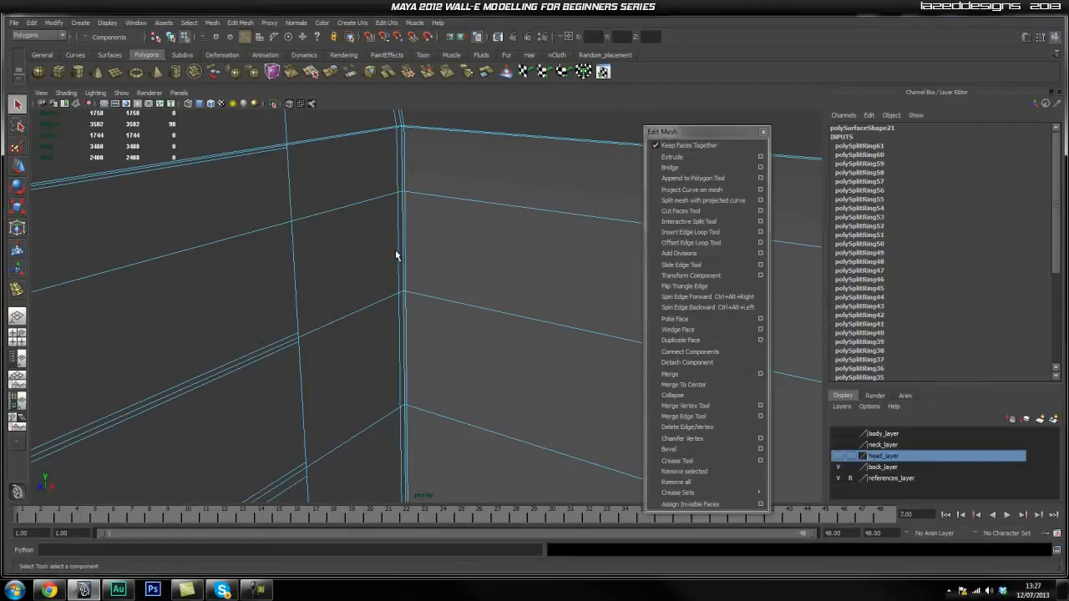
left_click_drag(398, 260, 300, 165, "alt")
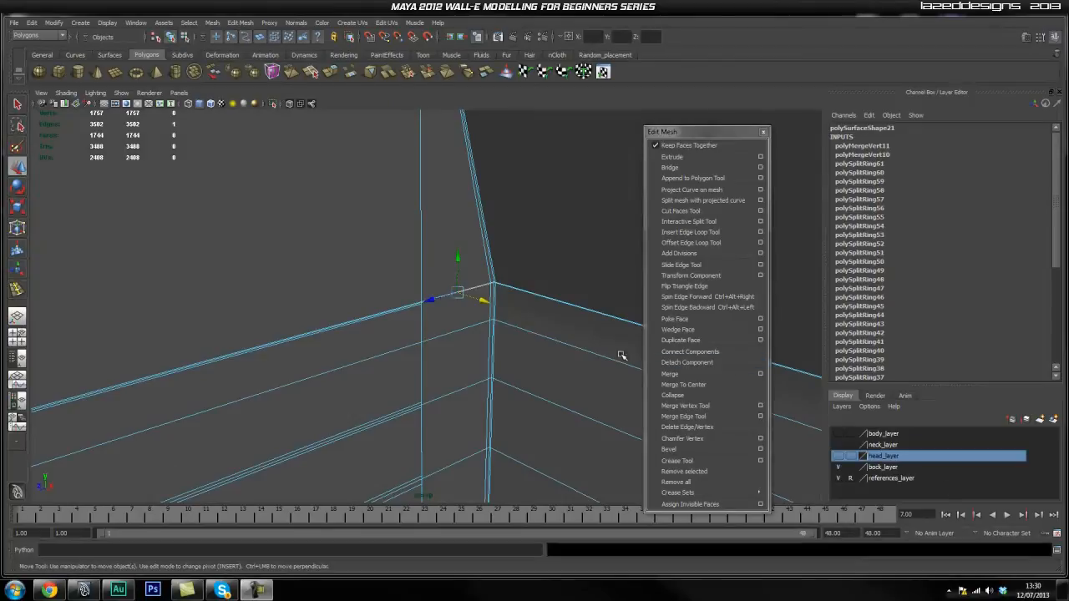
Try pulling the short horizontal edge beside the recess corner away from the wall to check its connections, and undo the move
left_click(577, 353)
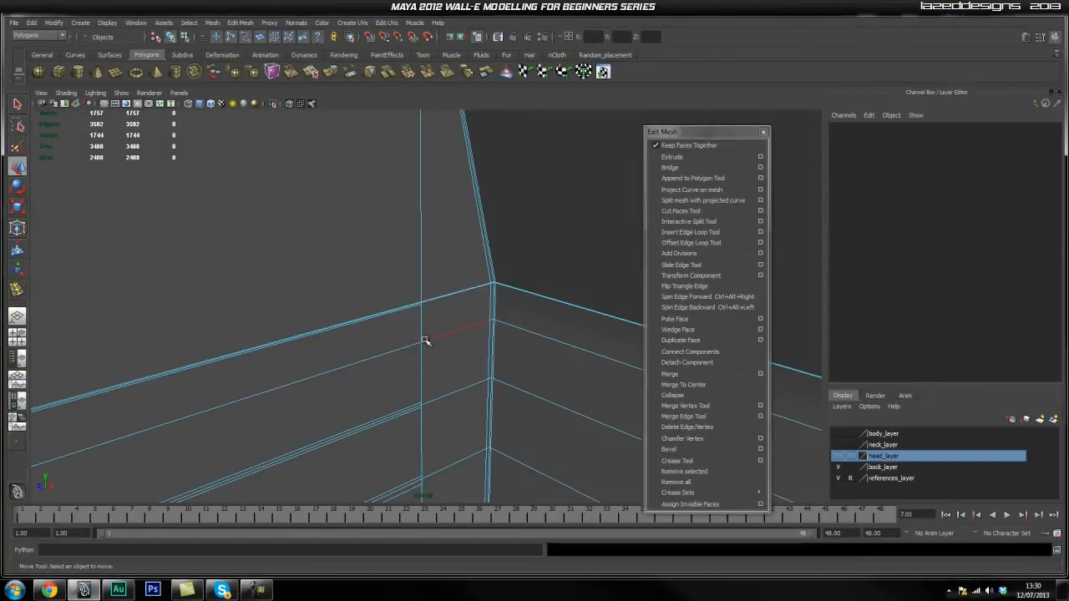
left_click_drag(461, 390, 392, 350, "alt")
middle_click_drag(391, 351, 443, 313, "alt")
left_click_drag(443, 312, 495, 305, "alt")
right_click_drag(550, 278, 552, 282)
left_click(564, 270)
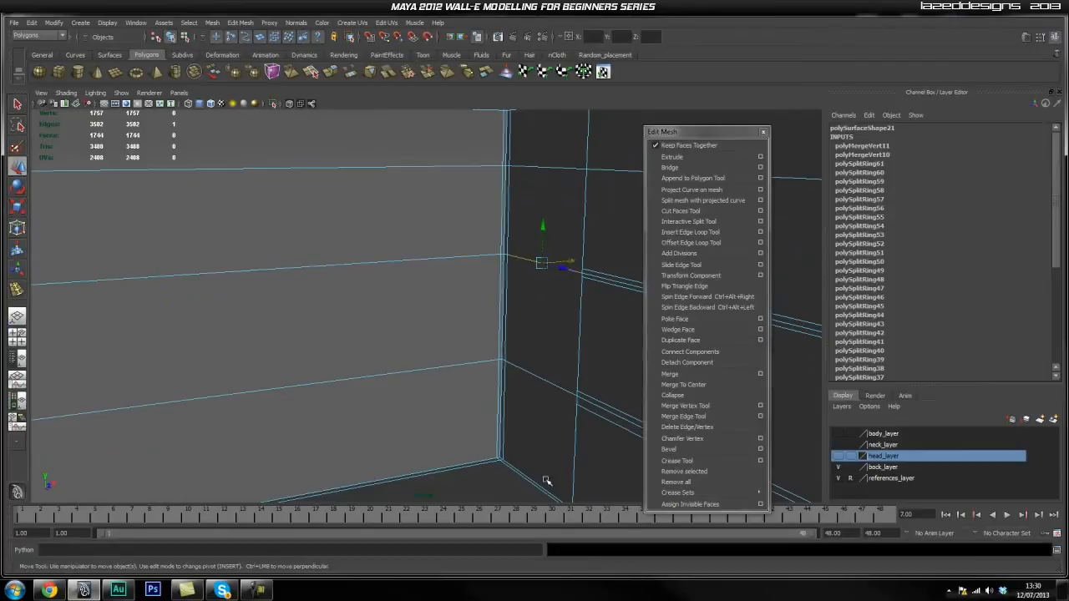
left_click_drag(568, 260, 526, 265)
middle_click_drag(611, 318, 539, 324, "alt")
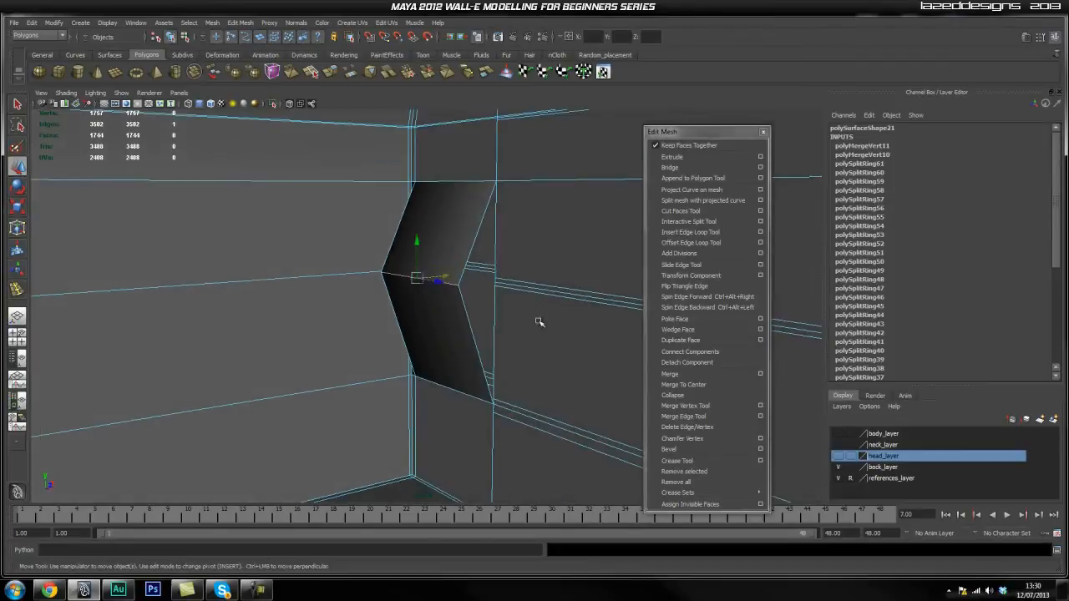
key("ctrl+z")
Delete the supporting edge loops flanking the lower horizontal edge on the recess's side wall
left_click_drag(435, 330, 513, 345, "alt")
right_click_drag(359, 346, 420, 350, "alt")
middle_click_drag(373, 323, 395, 315, "alt")
right_click_drag(395, 315, 382, 253, "alt")
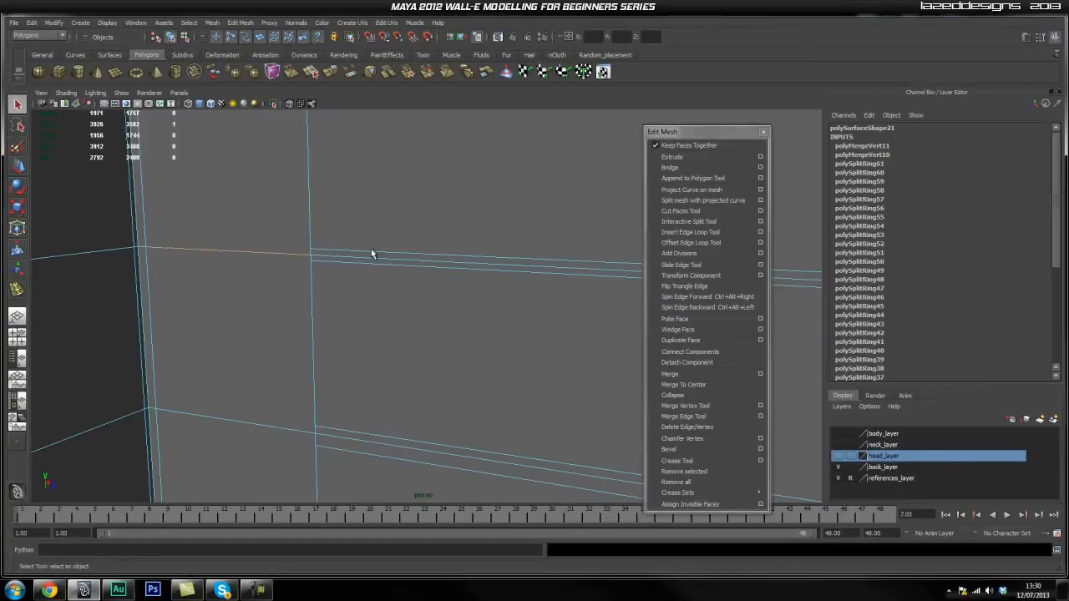
mouse_move(377, 257)
right_mouse_down()
mouse_move(380, 242)
mouse_move(381, 251)
right_mouse_up()
left_click_drag(330, 435, 419, 404, "alt")
double_click(443, 430)
right_click_drag(458, 310, 418, 327, "shift")
right_click_drag(477, 221, 481, 225, "shift")
Delete the two supporting edge loops above and below the middle horizontal edge on the opposite side wall
left_click_drag(476, 239, 278, 289, "alt")
right_click_drag(279, 288, 492, 359, "alt")
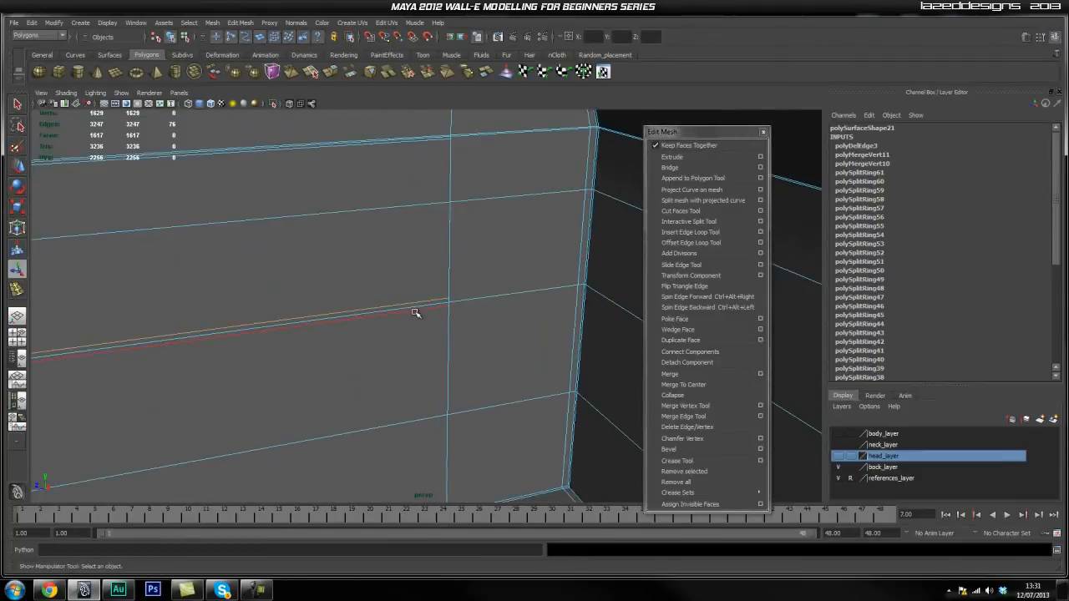
right_click_drag(398, 259, 353, 270, "shift")
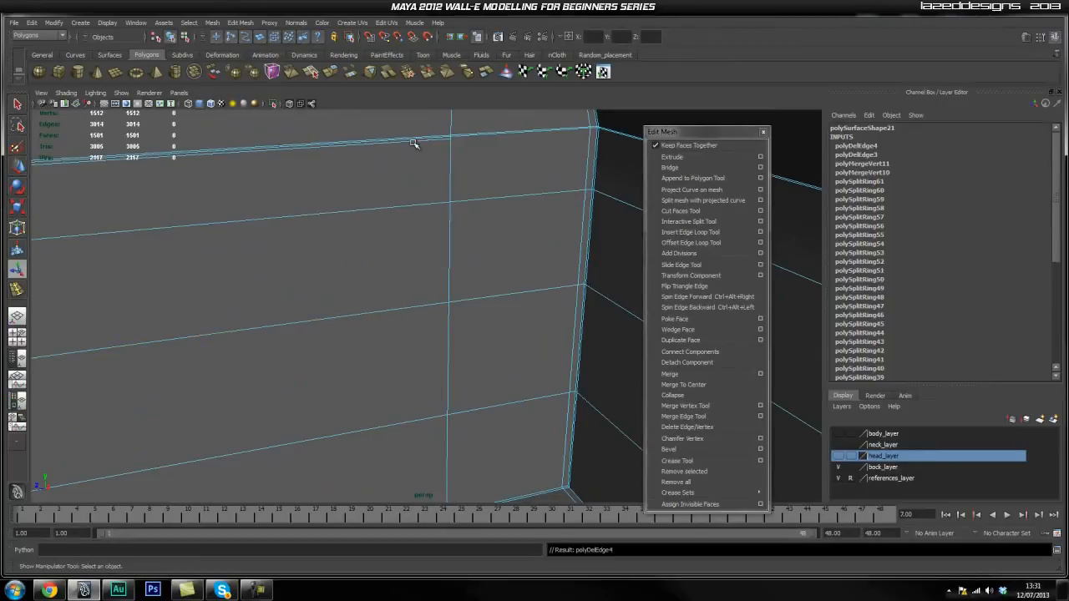
Delete the extra supporting edge loop beside the side wall's upper horizontal edge
middle_click_drag(359, 144, 405, 245, "alt")
right_click_drag(405, 245, 538, 210, "alt")
middle_click_drag(538, 210, 477, 256, "alt")
right_click_drag(476, 255, 420, 265, "shift")
Delete the extra edge loop that stops short of the corner just above the recess floor
right_click_drag(277, 242, 384, 252, "alt")
middle_click_drag(384, 252, 459, 242, "alt")
right_click_drag(324, 304, 213, 312, "alt")
middle_click_drag(398, 389, 395, 335, "alt")
left_click_drag(395, 336, 389, 206, "alt")
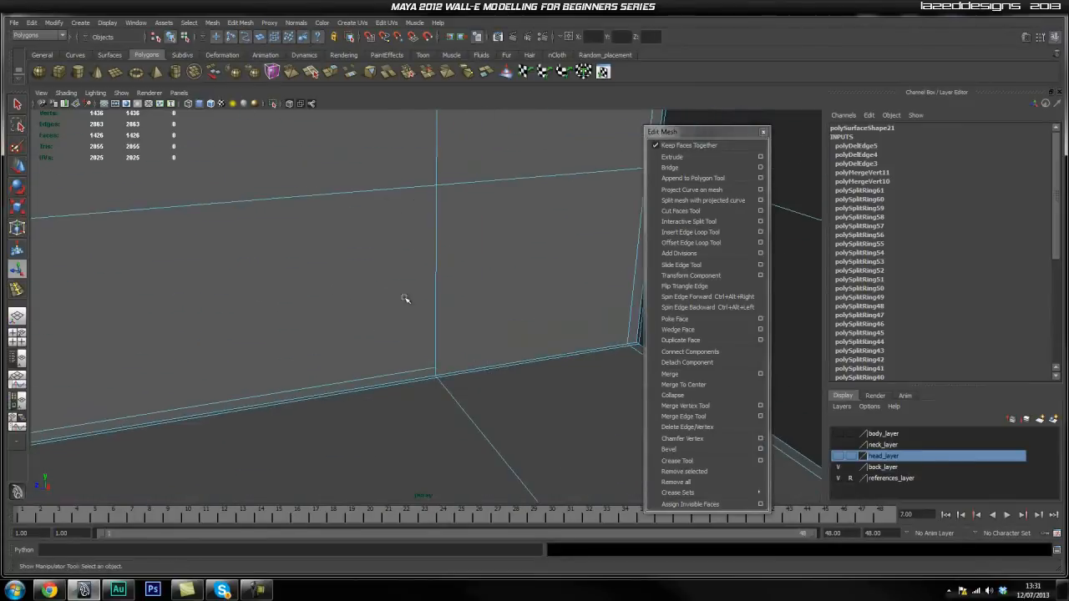
right_click_drag(389, 313, 361, 326, "shift")
Delete the leftover edge loop just below the middle horizontal edge on the other side wall
left_click_drag(443, 375, 318, 335, "alt")
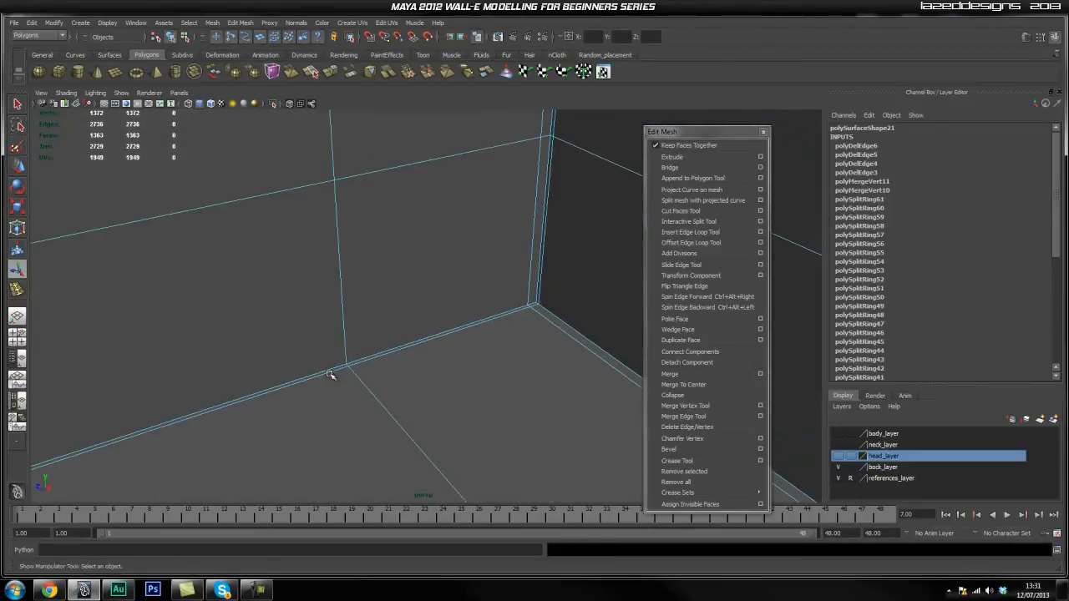
left_click_drag(332, 374, 553, 339, "alt")
middle_click_drag(553, 339, 457, 288, "alt")
left_click_drag(457, 289, 398, 335, "alt")
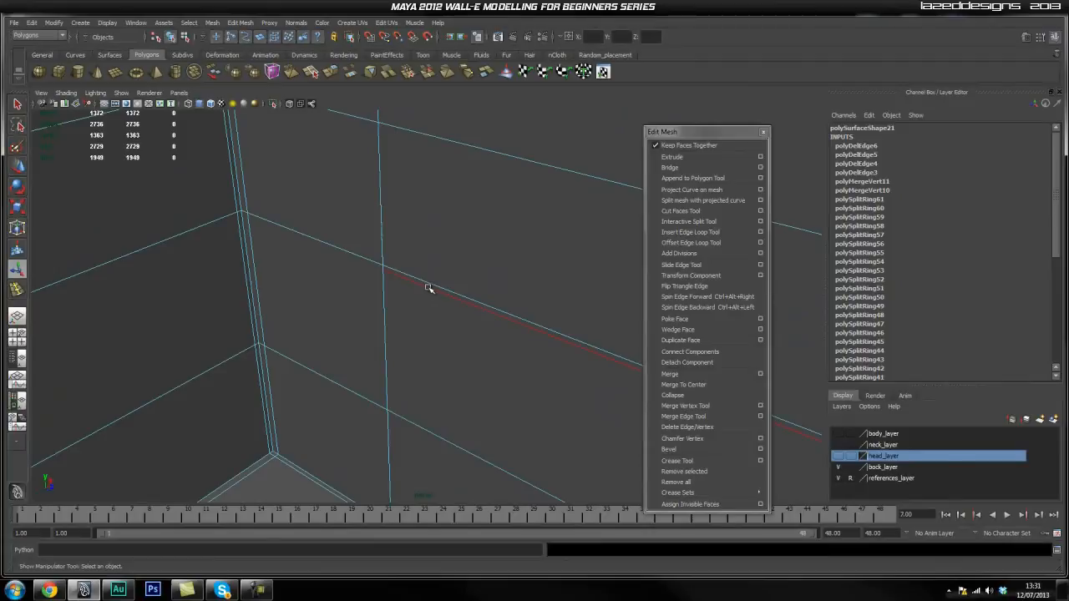
right_click_drag(332, 279, 289, 288, "shift")
Move the short upper horizontal edge beside the recess corner slightly upward to check whether it is connected
middle_click_drag(441, 196, 436, 364, "alt")
left_click_drag(435, 365, 415, 357, "alt")
middle_click_drag(264, 391, 365, 252, "alt")
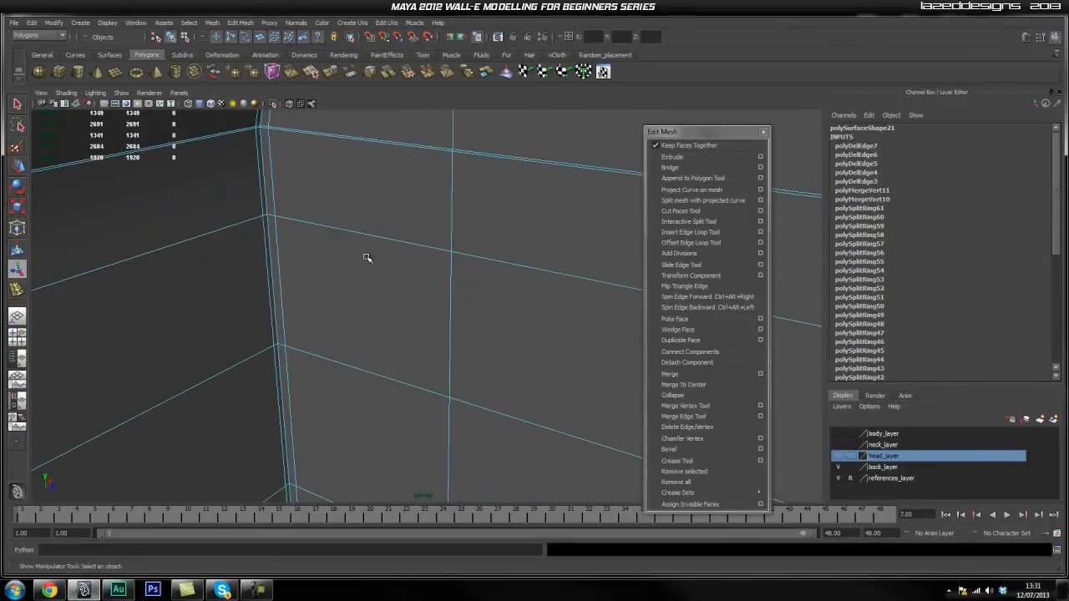
key("q")
right_click_drag(392, 283, 408, 251)
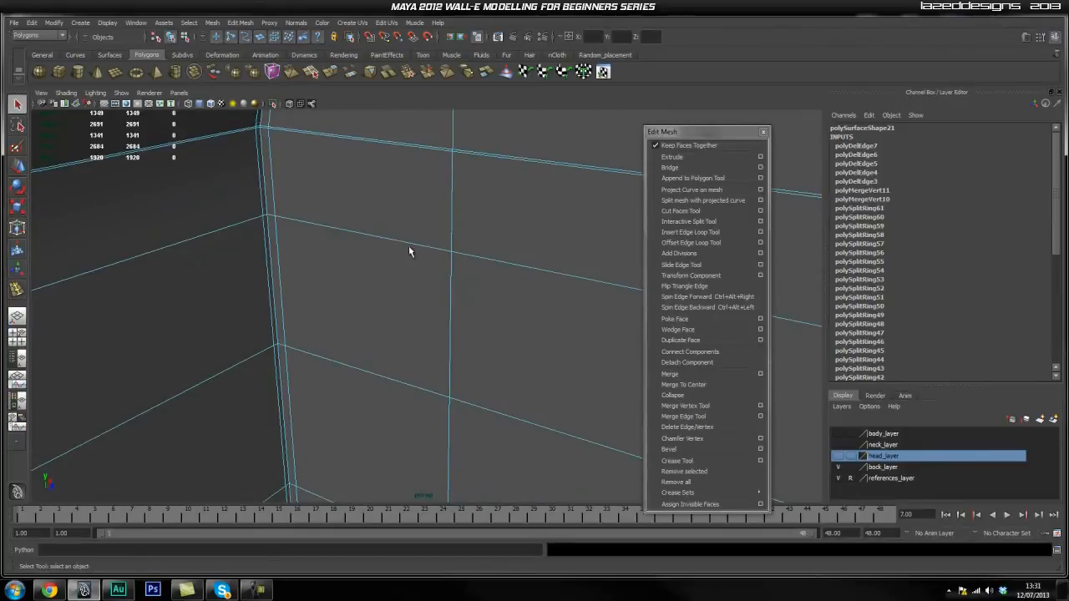
left_click(412, 248)
key("w")
left_click_drag(354, 196, 355, 185)
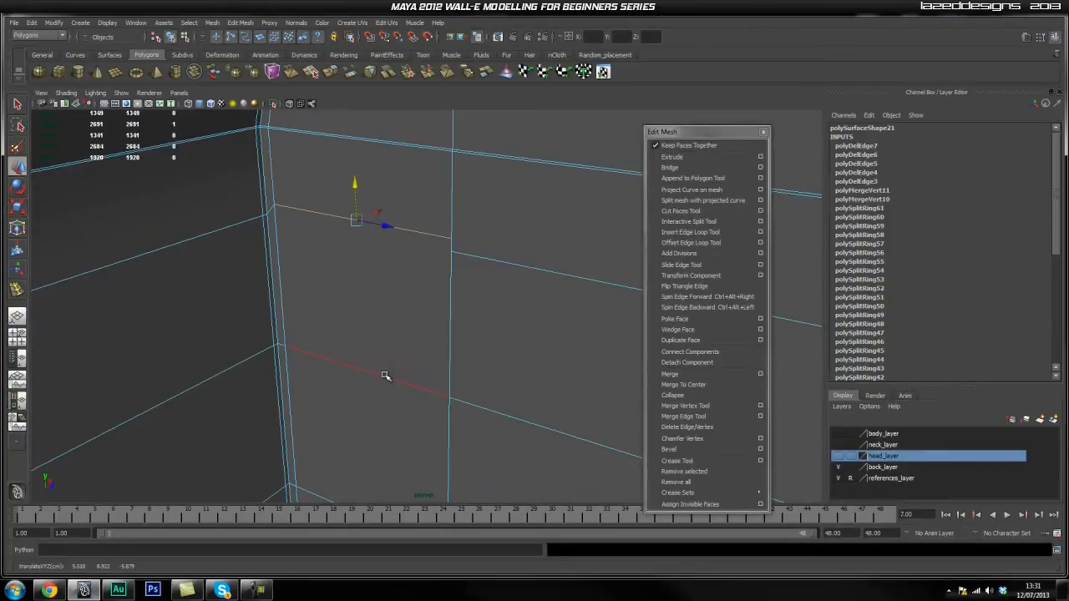
Move the lower short horizontal edges beside the same corner slightly upward, down to the one along the floor
left_click_drag(360, 338, 362, 328)
middle_click_drag(378, 409, 378, 268, "alt")
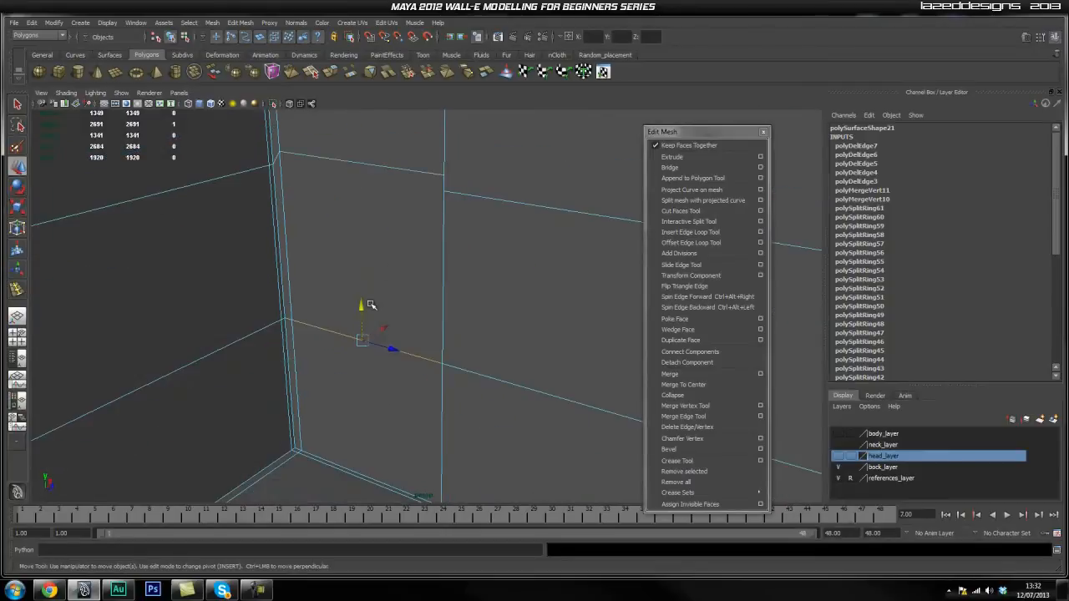
left_click_drag(360, 306, 357, 293)
middle_click_drag(366, 363, 381, 255, "alt")
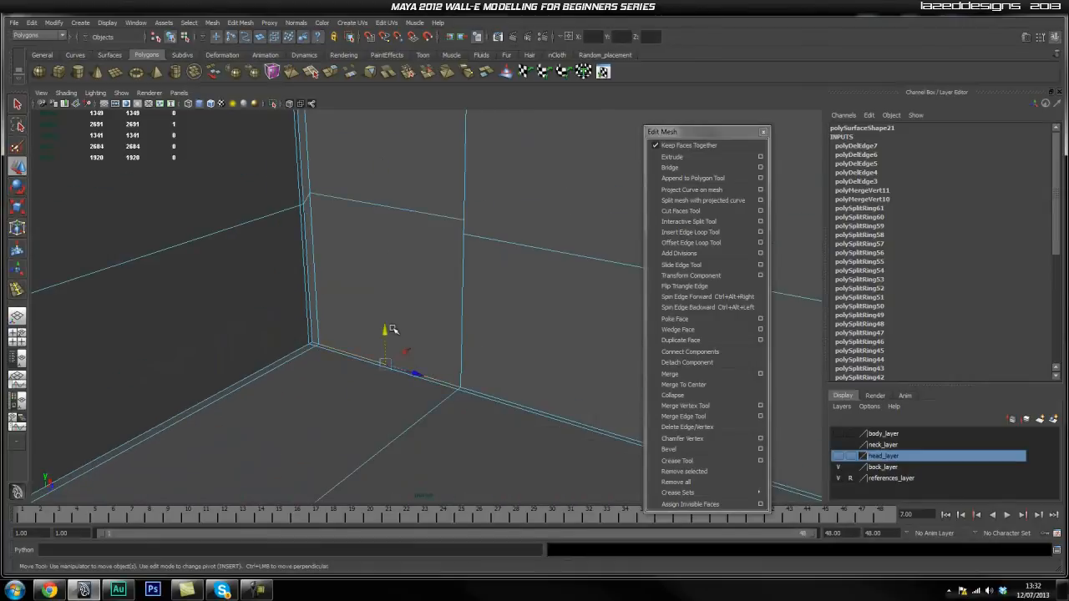
left_click_drag(380, 330, 382, 318)
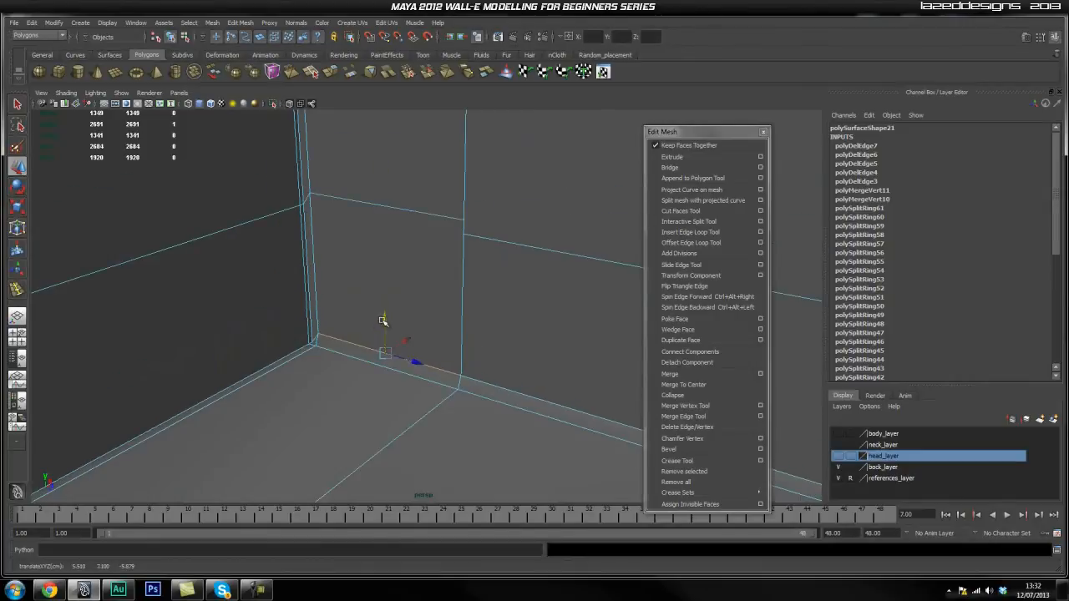
Test the short horizontal edges beside the opposite recess corner by shifting them vertically, undoing one shift and raising the upper edge slightly
middle_click_drag(250, 334, 415, 315, "alt")
left_click_drag(415, 314, 159, 316, "alt")
middle_click_drag(348, 315, 395, 349, "alt")
left_click_drag(395, 349, 476, 304, "alt")
left_click(449, 245)
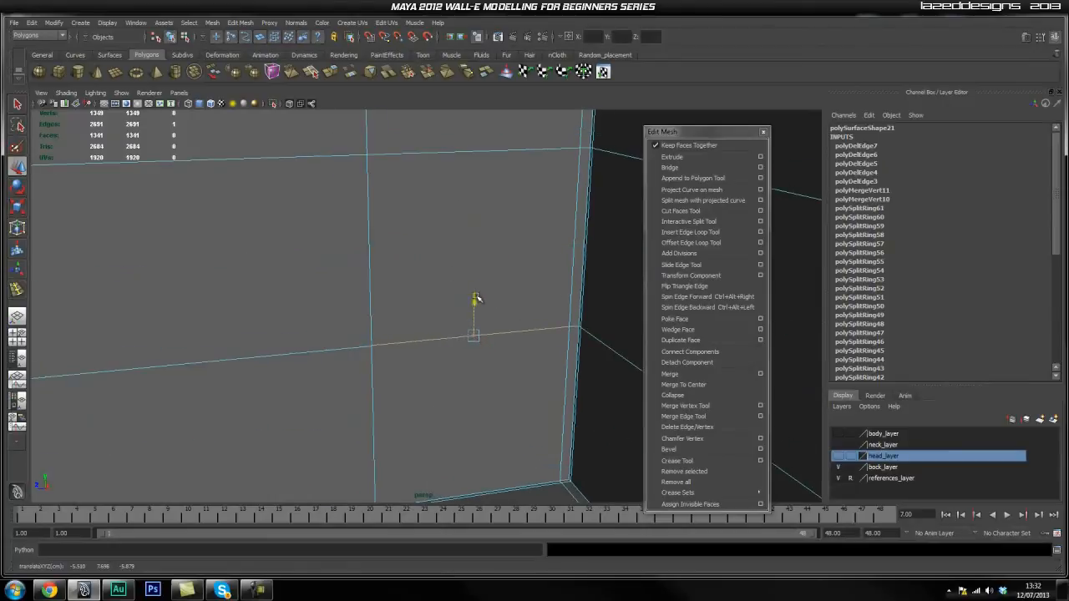
middle_click_drag(424, 217, 424, 243, "alt")
middle_click_drag(401, 302, 394, 384, "alt")
left_click_drag(471, 252, 469, 258)
key("ctrl+z")
left_click_drag(434, 222, 434, 245, "alt")
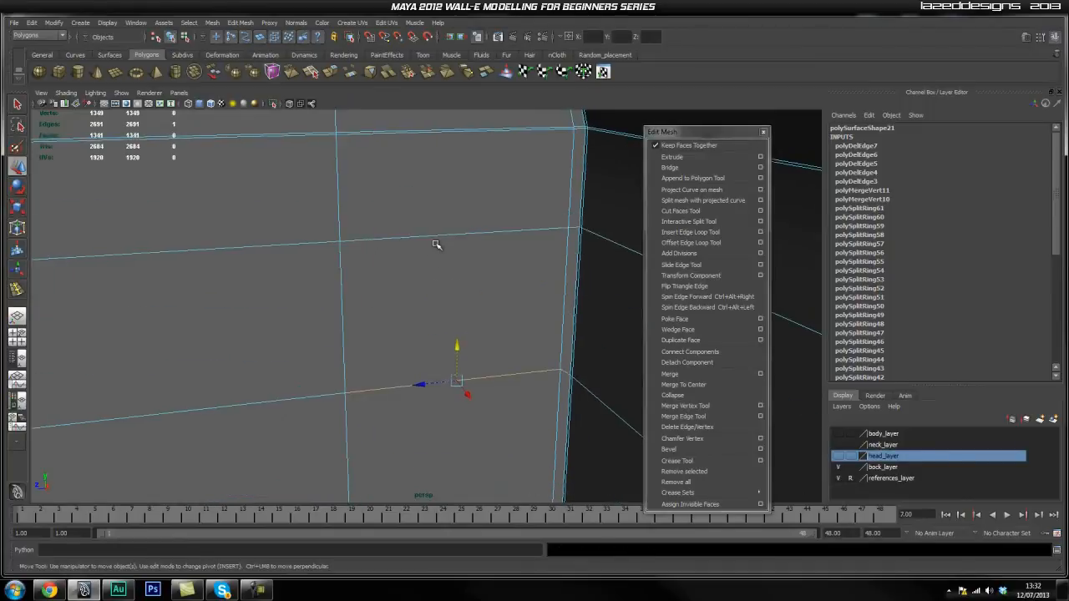
left_click_drag(462, 195, 461, 196)
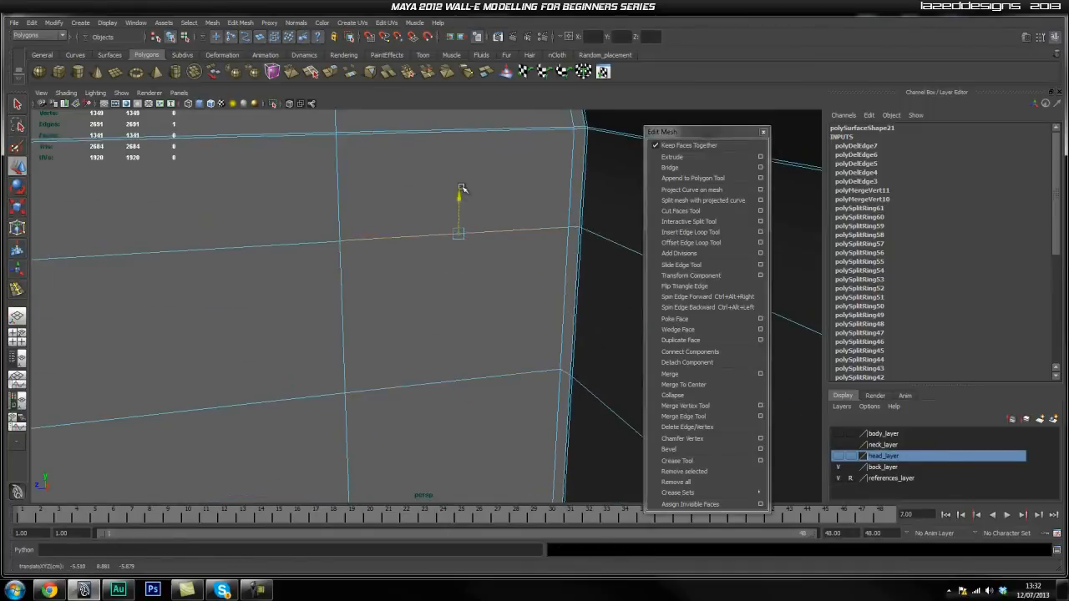
Examine the raised edge and the wall edges around the recess's upper corner for disconnected vertices
left_click_drag(465, 182, 498, 254, "alt")
left_click_drag(430, 277, 492, 299, "alt")
middle_click_drag(437, 339, 439, 298, "alt")
right_click_drag(470, 327, 537, 329, "alt")
middle_click_drag(539, 332, 520, 315, "alt")
right_click_drag(539, 358, 515, 348, "alt")
middle_click_drag(516, 347, 478, 155, "alt")
middle_click_drag(493, 464, 488, 205, "alt")
middle_click_drag(470, 430, 480, 281, "alt")
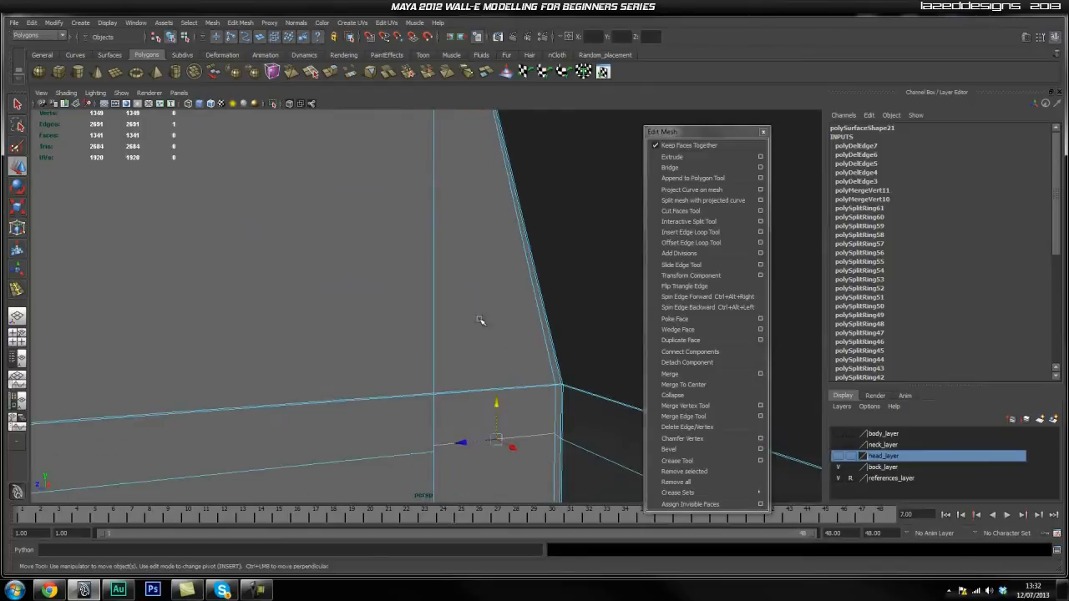
Merge the split vertices where the raised horizontal edge meets the wall's vertical edge, using the Merge Vertex Tool
left_click_drag(511, 372, 482, 382, "alt")
middle_click_drag(405, 368, 410, 303, "alt")
right_click_drag(410, 303, 405, 363, "alt")
middle_click_drag(464, 348, 469, 329, "alt")
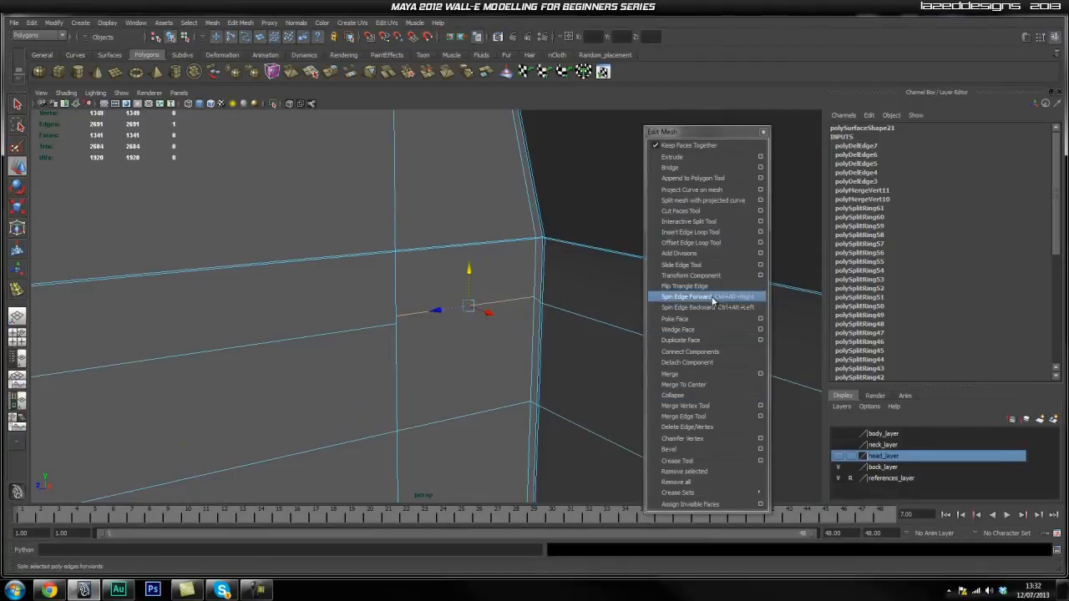
left_click(715, 409)
right_click_drag(294, 359, 568, 372, "alt")
left_click_drag(387, 356, 388, 359)
Merge the next pair of split vertices further down the same vertical wall edge
middle_click_drag(424, 434, 407, 241, "alt")
middle_click_drag(552, 224, 568, 179, "alt")
middle_click_drag(489, 321, 493, 186, "alt")
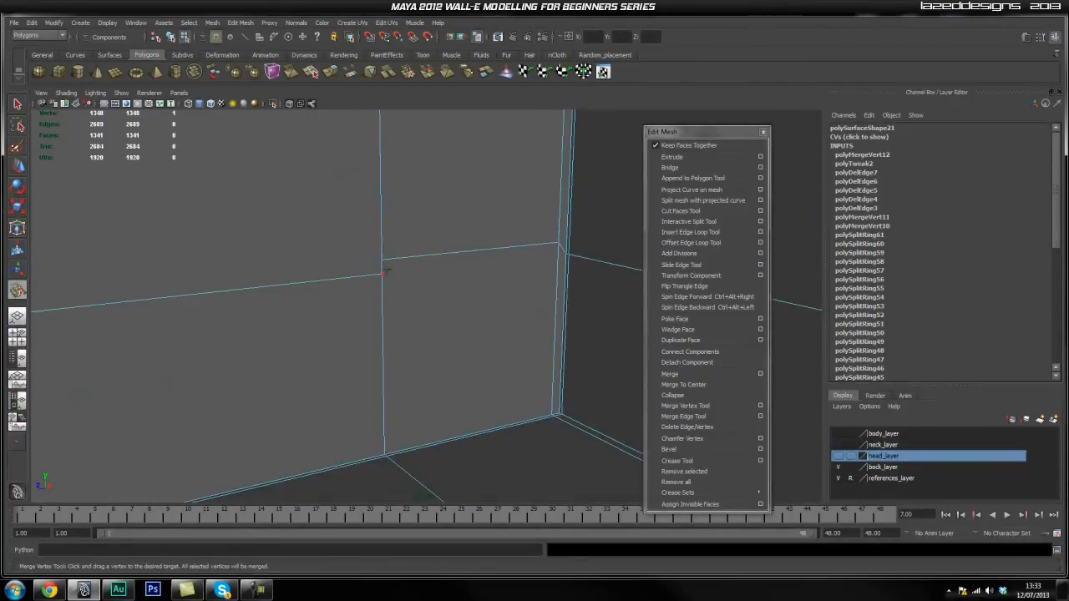
left_click_drag(383, 266, 381, 260)
Merge the split vertex pairs along the matching vertical edge beside the opposite recess corner
left_click_drag(460, 387, 507, 321, "alt")
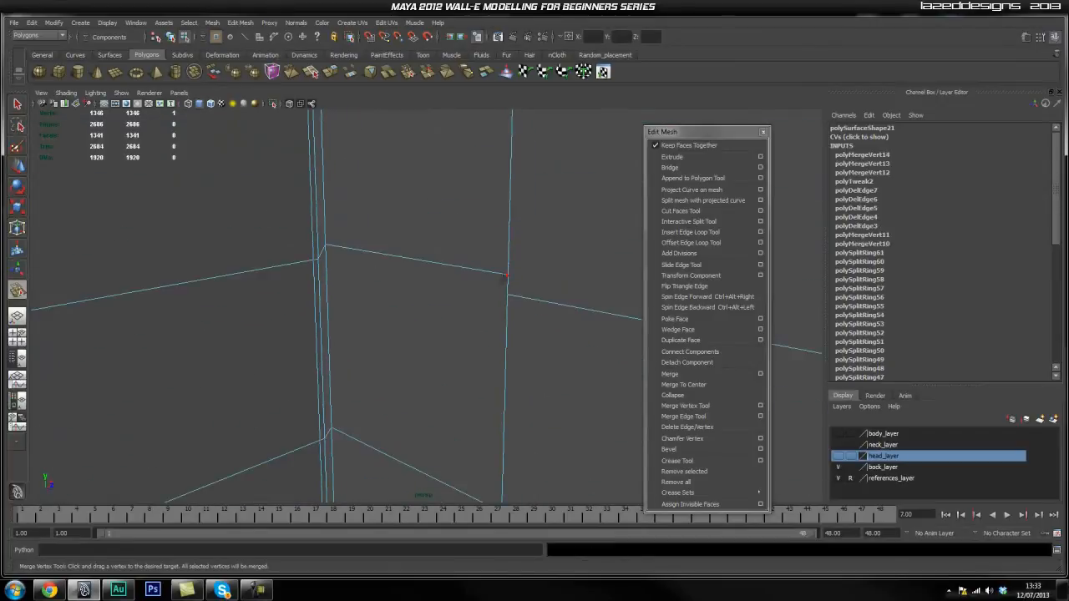
left_click_drag(508, 277, 507, 294)
middle_click_drag(518, 217, 521, 318, "alt")
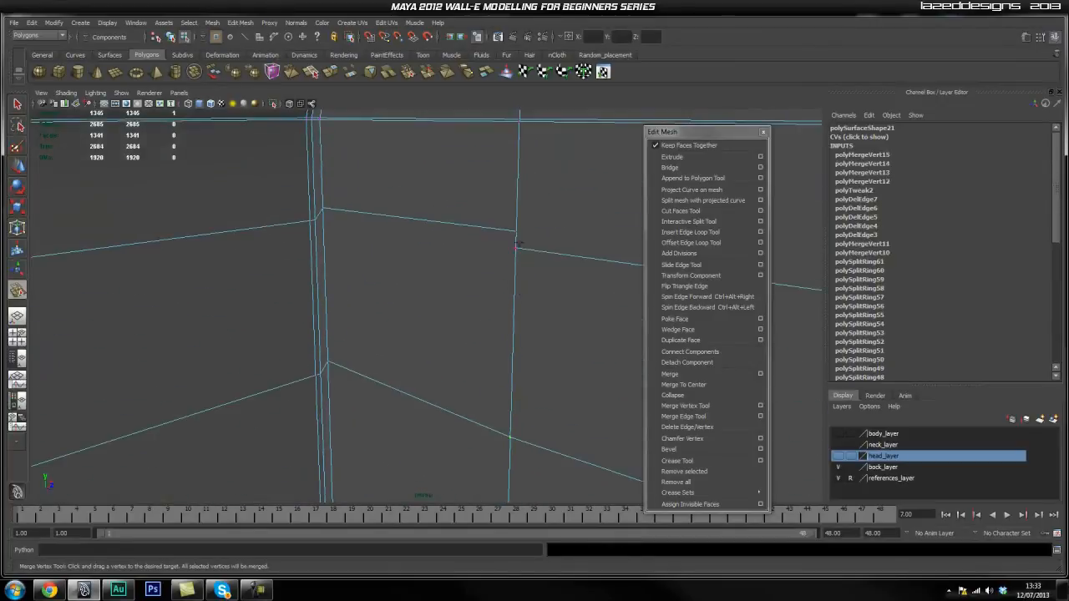
left_click_drag(516, 252, 516, 250)
middle_click_drag(520, 229, 545, 274, "alt")
Snap the upper recess-corner vertex vertically to the height of the adjacent merged wall vertex
key("q")
right_click_drag(375, 308, 353, 298)
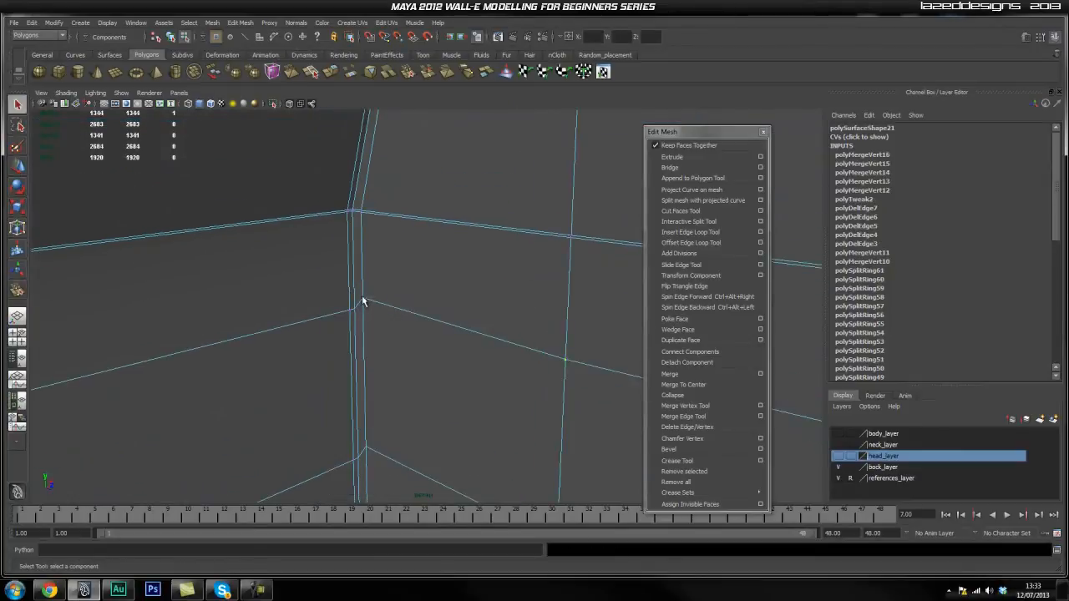
middle_click_drag(420, 396, 420, 353, "alt")
key("w")
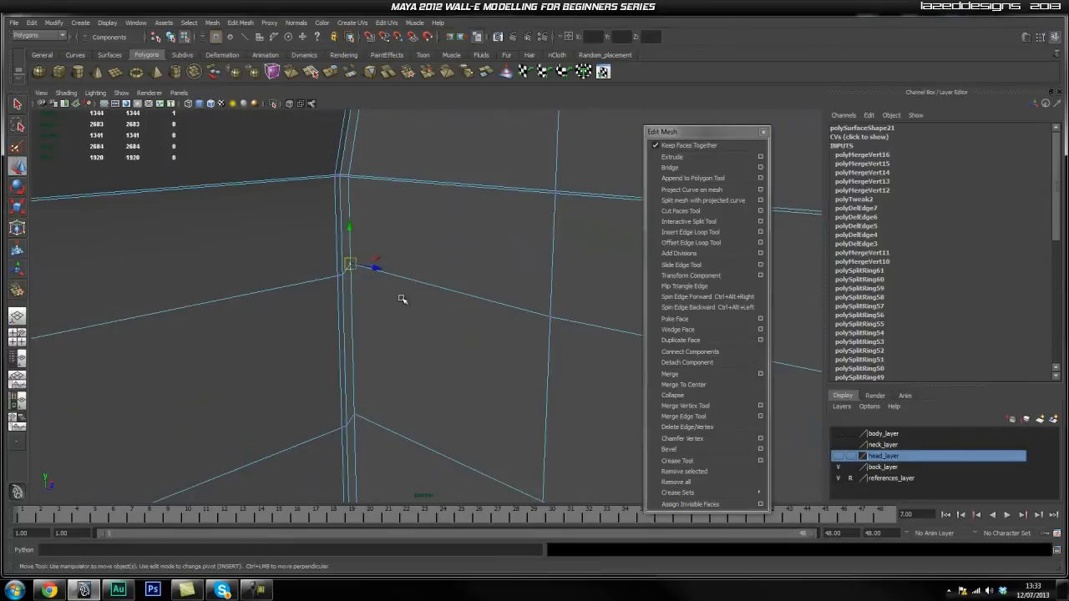
left_click(349, 227)
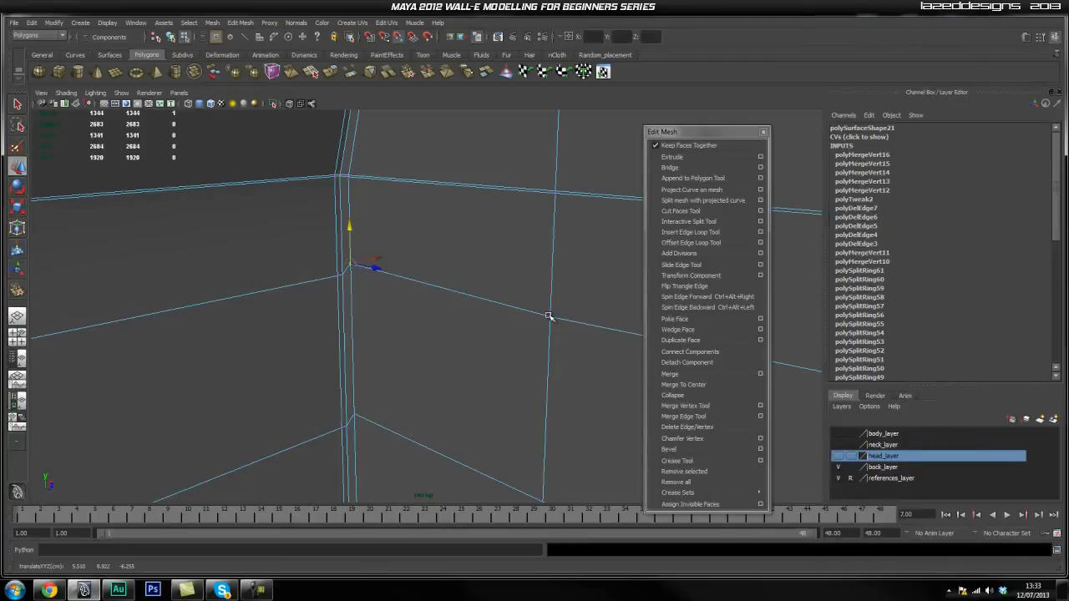
middle_click_drag(548, 316, 549, 318)
Snap the two lower vertices on that recess corner vertically to the heights of their adjacent wall vertices
middle_click_drag(403, 435, 399, 328, "alt")
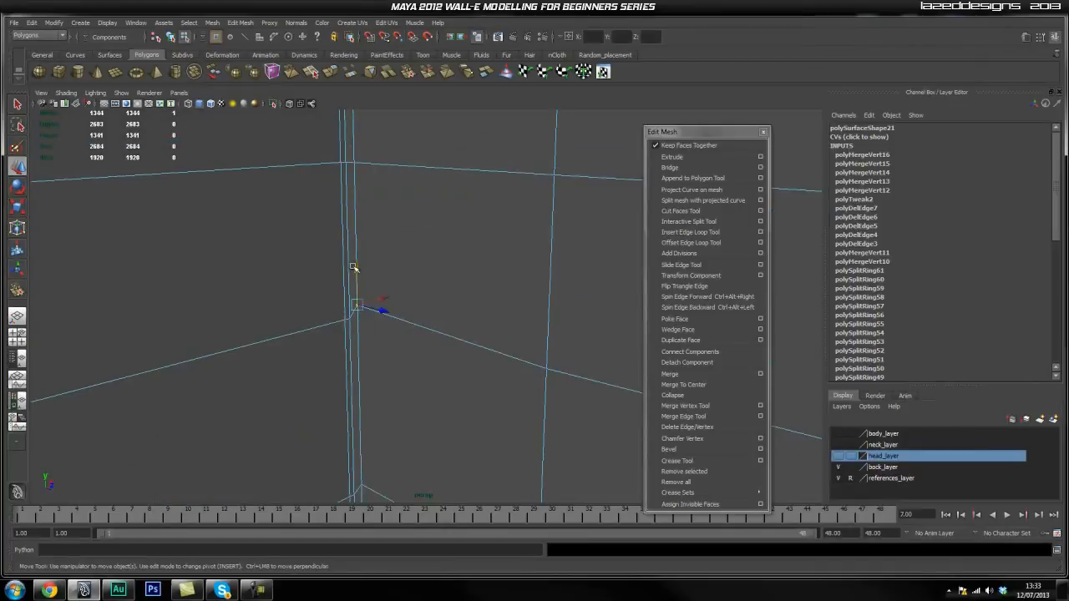
left_click(355, 270)
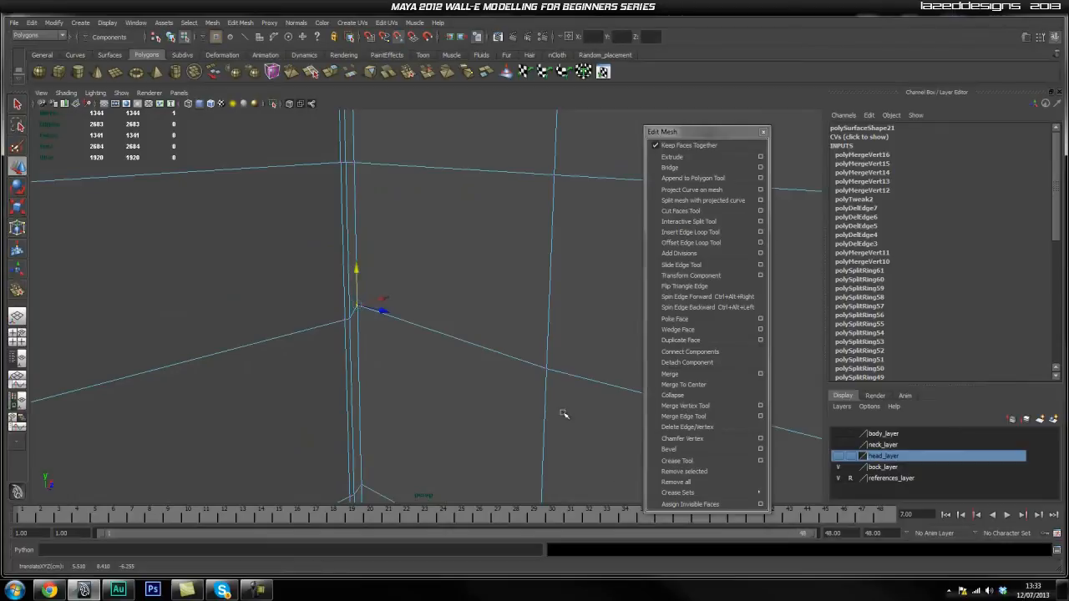
middle_click_drag(544, 375, 373, 326)
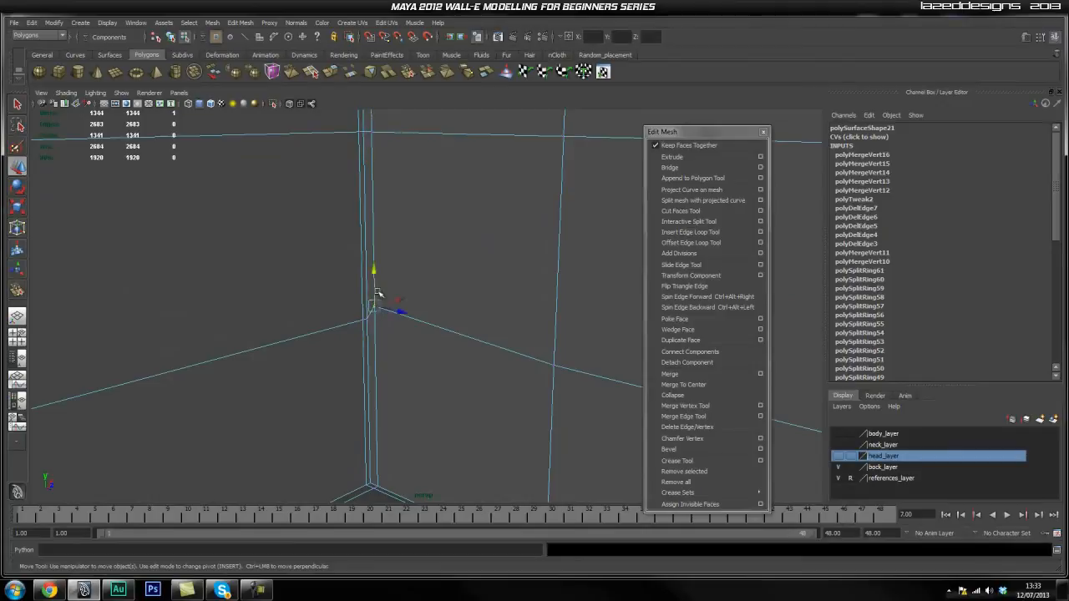
left_click(375, 269)
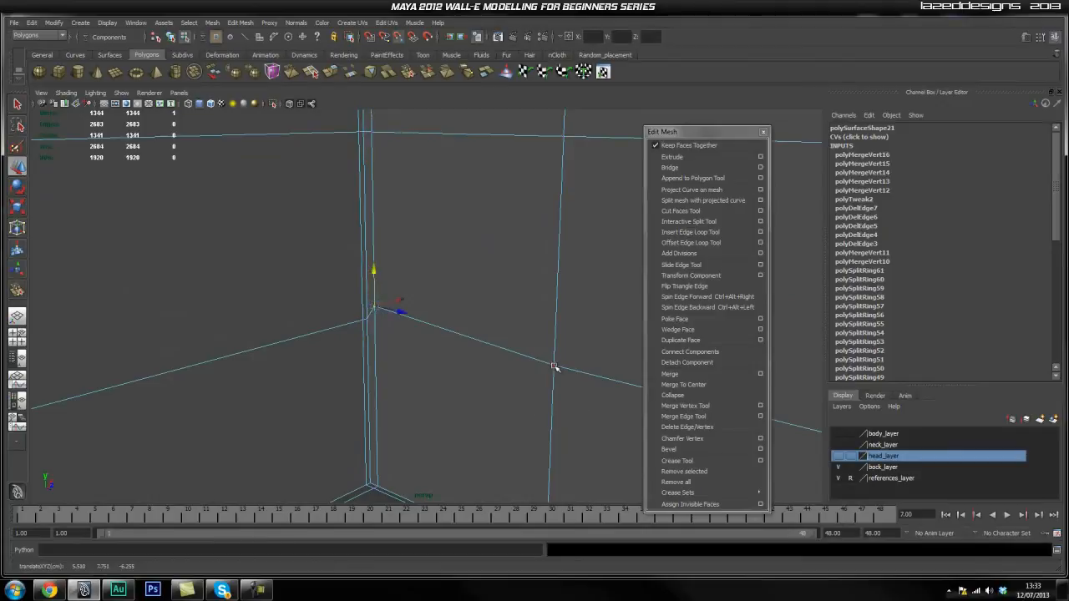
middle_click_drag(520, 401, 613, 334, "alt")
Snap the lowest and middle vertices on the opposite recess corner vertically to their adjacent wall vertices
left_click_drag(613, 334, 558, 240, "alt")
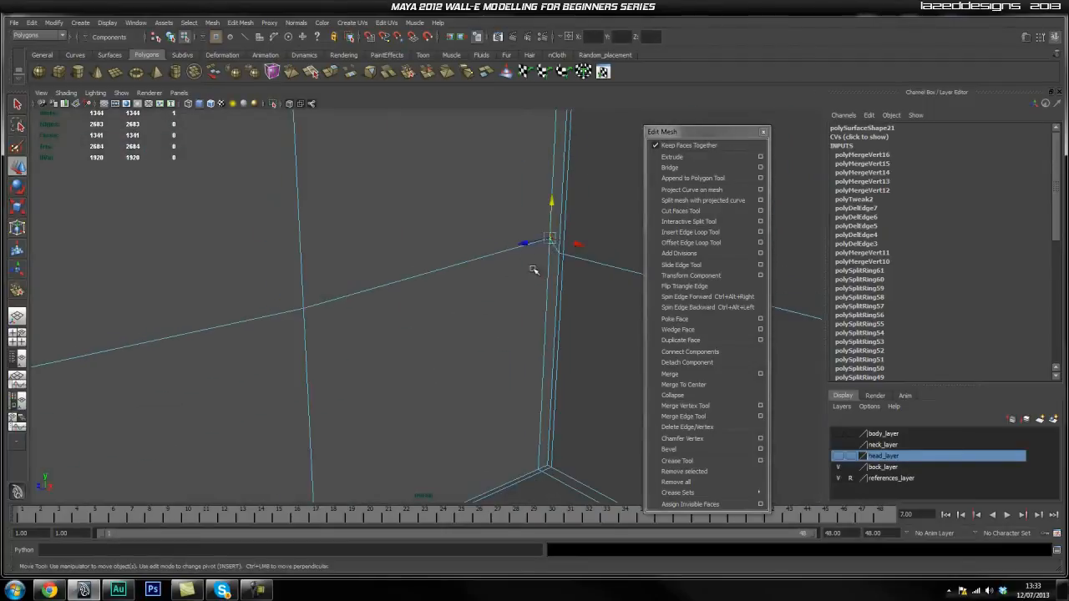
left_click(552, 202)
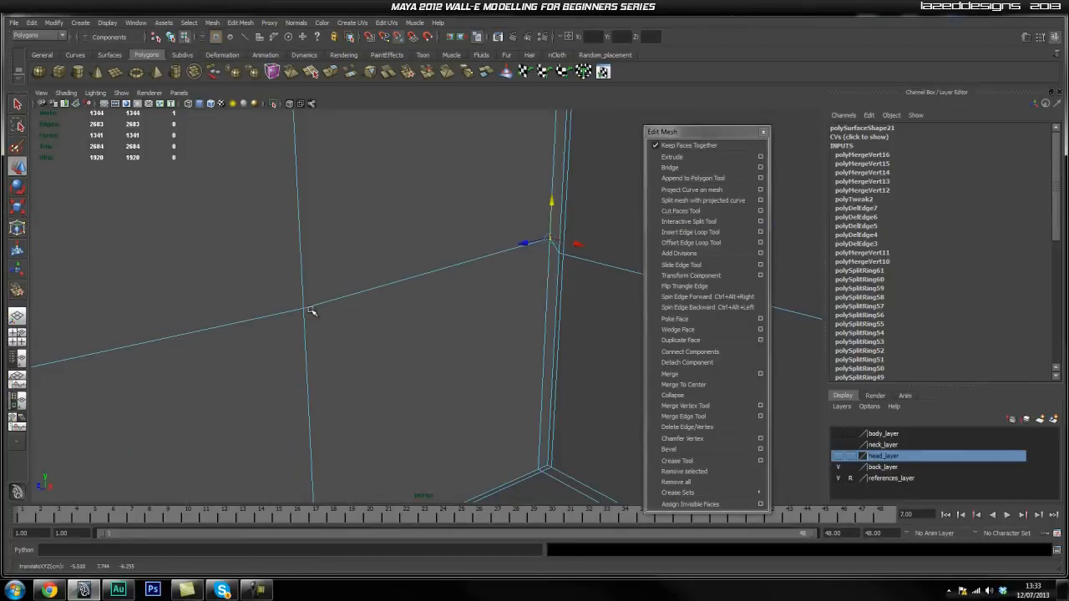
middle_click_drag(305, 310, 501, 276)
left_click(537, 205)
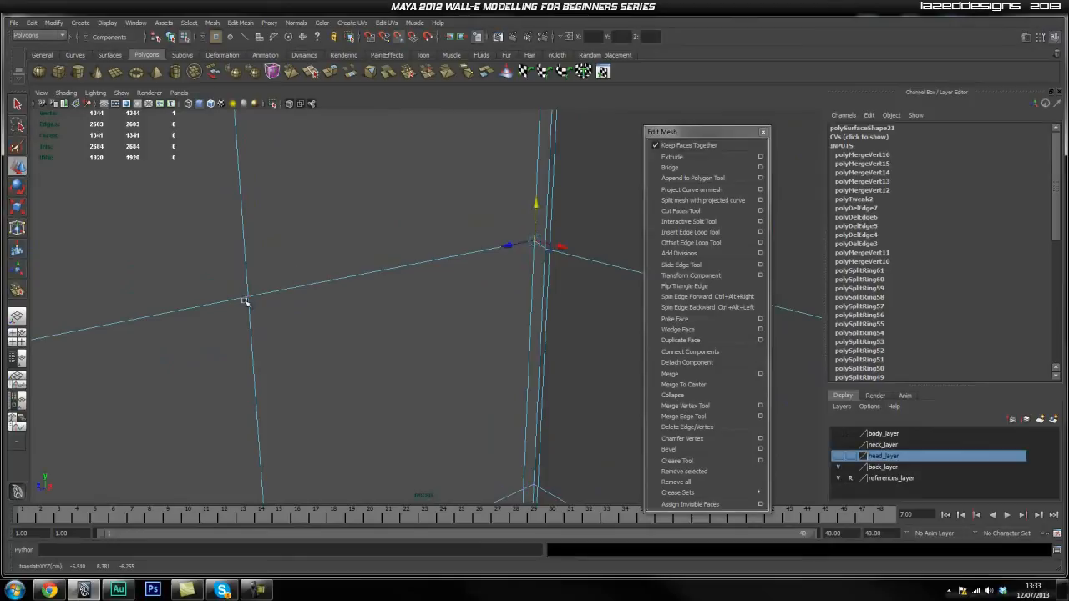
Snap the middle corner vertex along the X axis to the adjacent wall vertex, and undo a trial vertical shift
left_click_drag(466, 317, 271, 316, "alt")
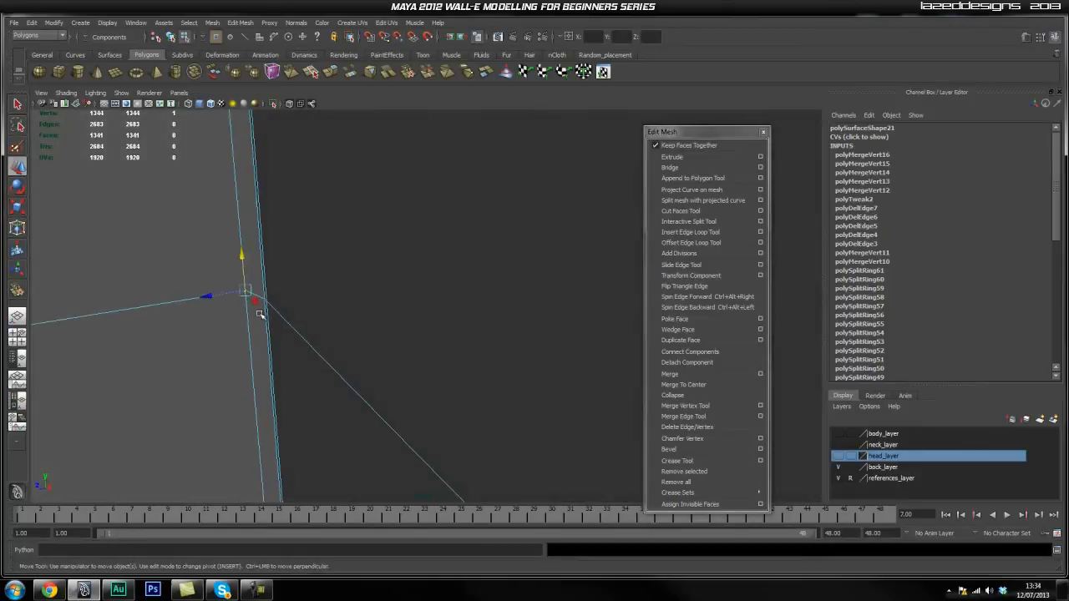
left_click(256, 301)
left_click_drag(223, 267, 251, 282, "alt")
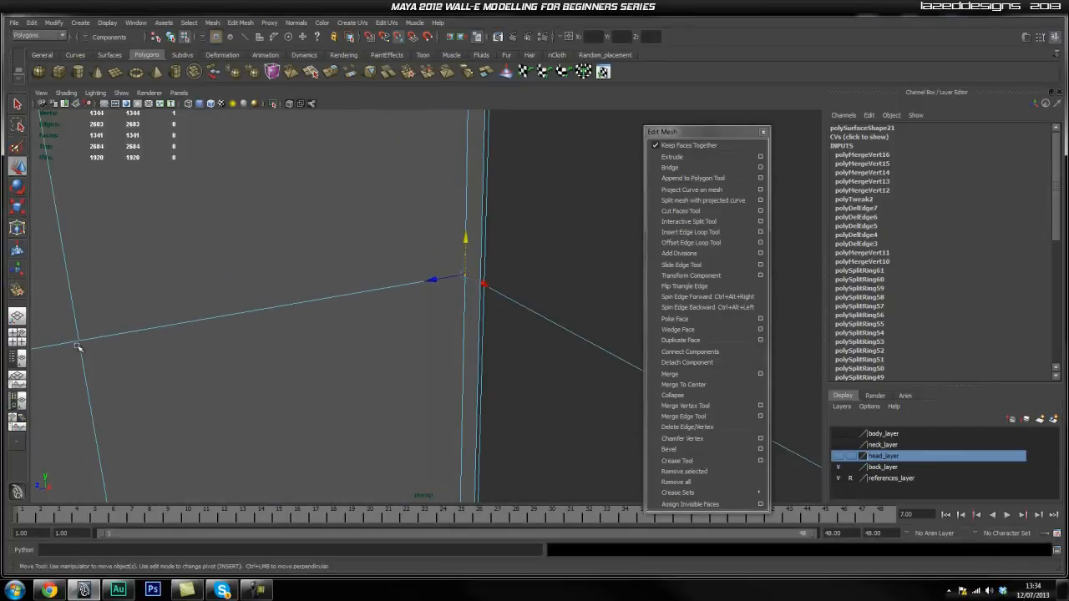
middle_click_drag(79, 340, 81, 359)
left_click_drag(462, 240, 465, 247)
key("ctrl+z")
scroll(463, 305, "down", 4)
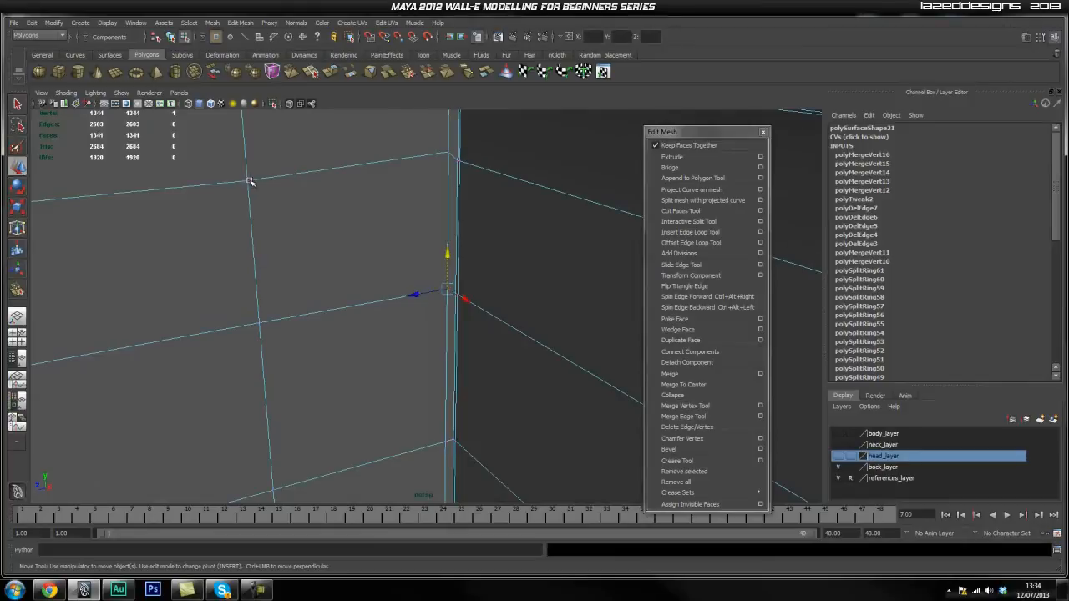
Snap the upper vertex on this recess corner vertically to the height of its adjacent wall vertex
left_click(249, 182)
scroll(400, 221, "up", 2)
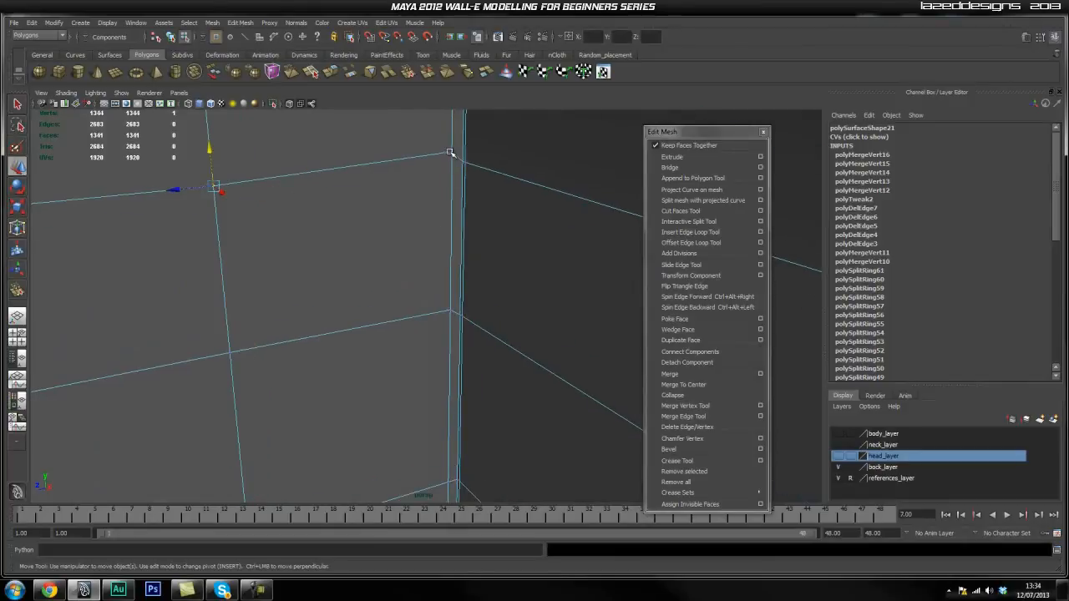
left_click(452, 122)
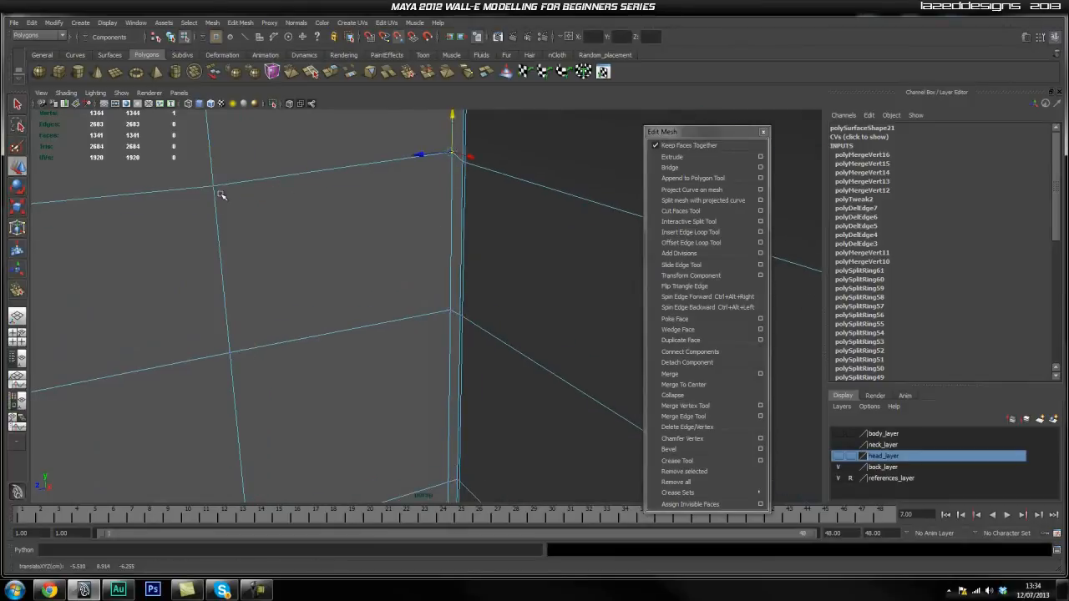
left_click_drag(215, 187, 246, 208)
Align the vertex below it vertically with its neighbouring wall vertex, undo the last snap and reselect the corner vertex
left_click_drag(447, 313, 470, 426, "alt")
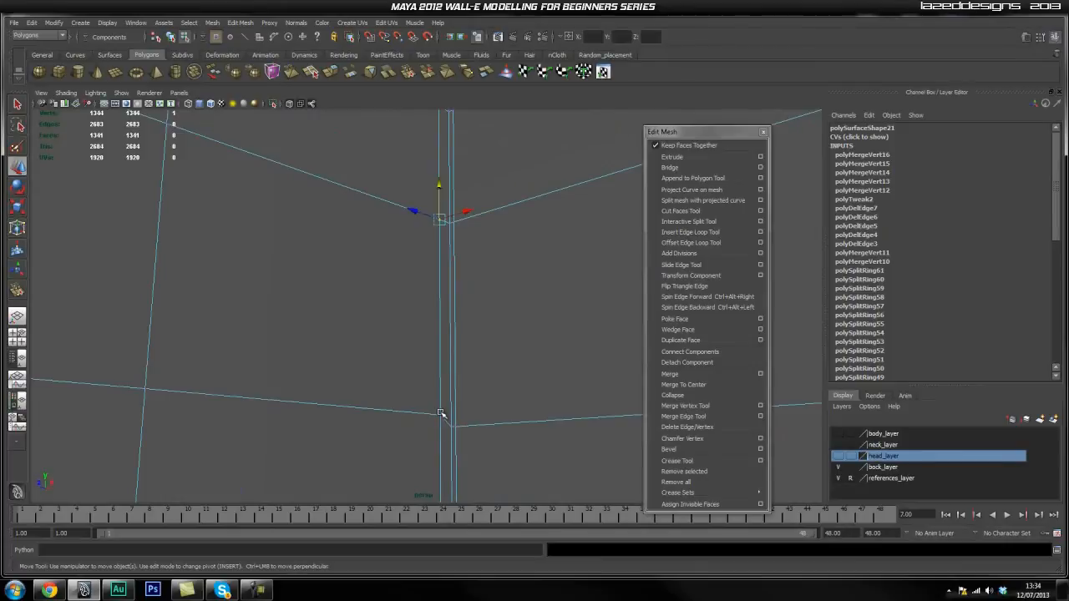
left_click(441, 381)
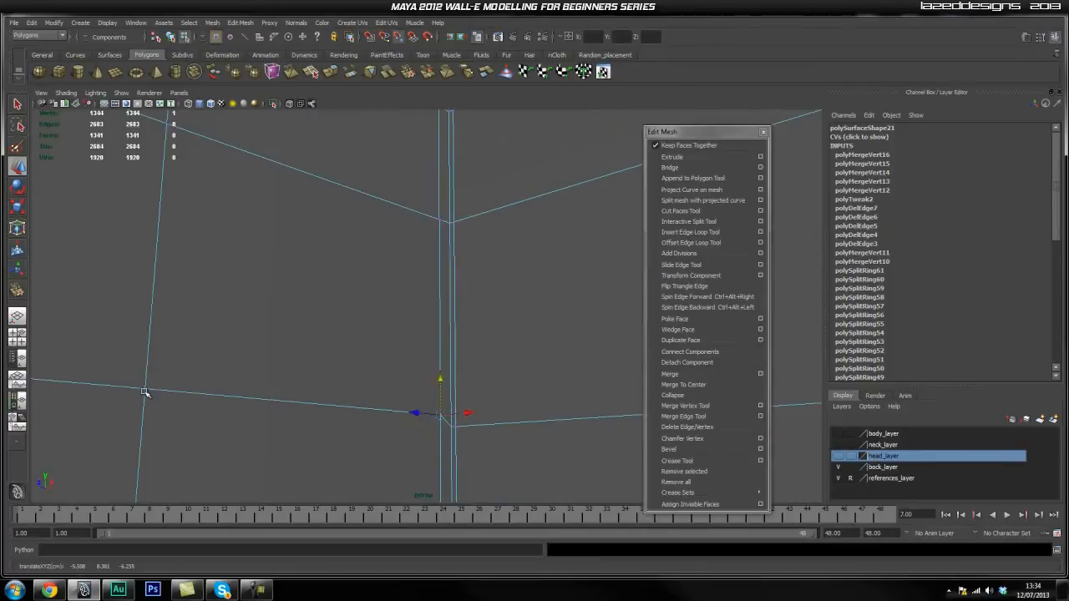
left_click_drag(348, 424, 201, 381, "alt")
left_click(185, 373)
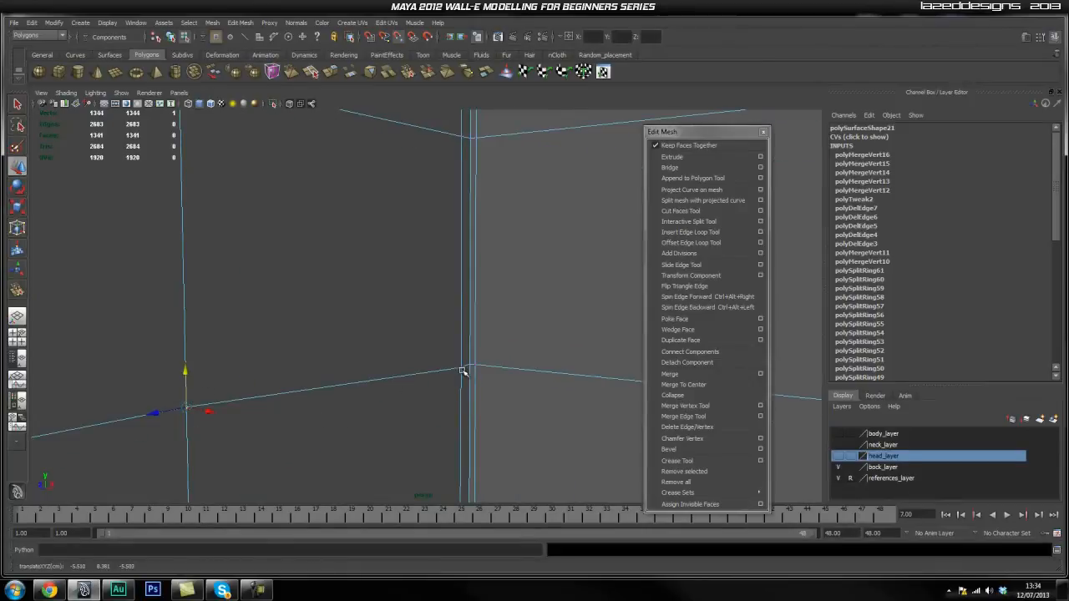
middle_click_drag(462, 368, 461, 365)
key("ctrl+z")
left_click(462, 368)
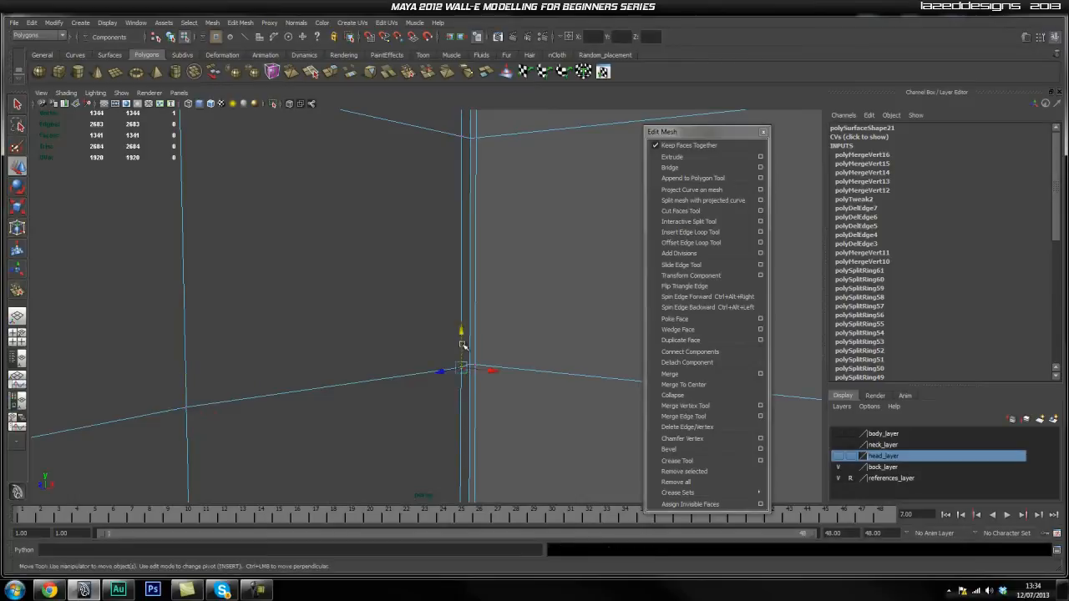
Examine the recess walls and corner edges for remaining misaligned or disconnected vertices
scroll(504, 396, "down", 3)
left_click_drag(504, 396, 434, 406, "alt")
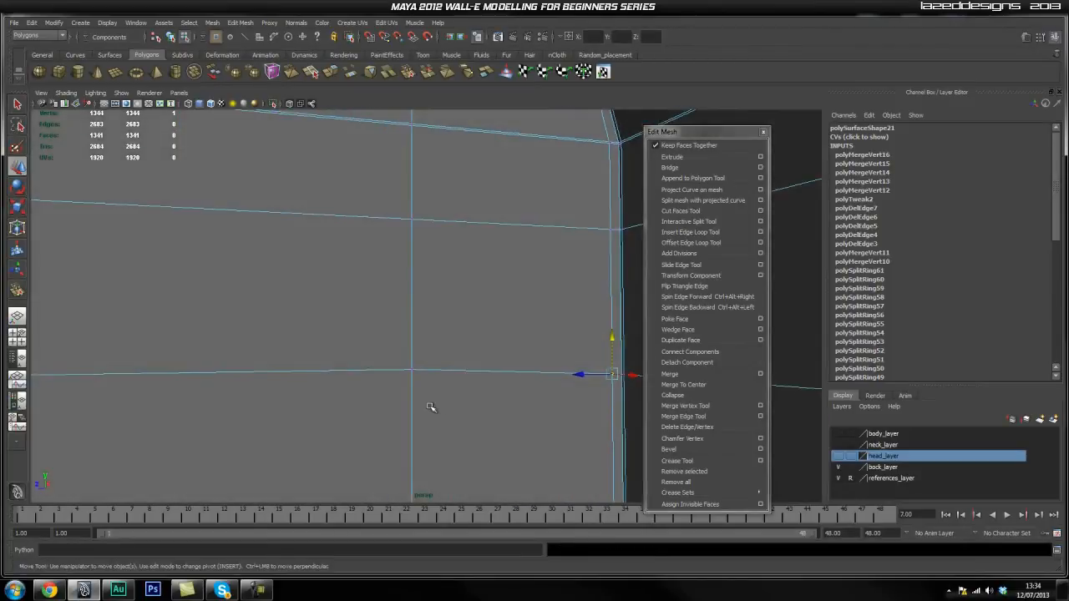
left_click_drag(571, 350, 424, 455, "alt")
scroll(224, 437, "down", 3)
middle_click_drag(224, 437, 348, 392, "alt")
scroll(388, 372, "up", 4)
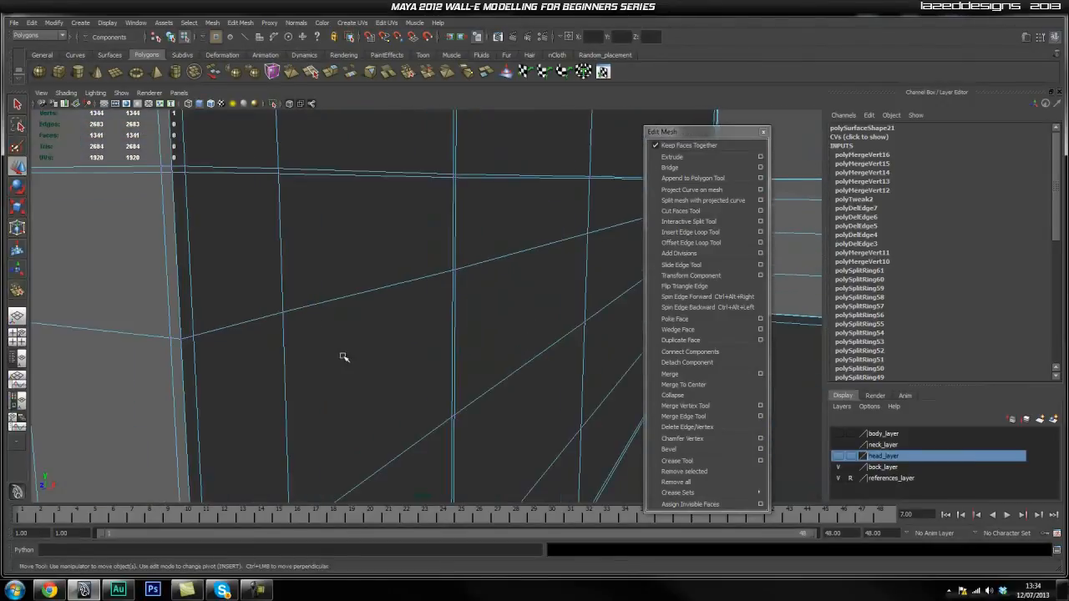
mouse_move(322, 368)
left_mouse_down("alt")
mouse_move(279, 350)
mouse_move(198, 363)
mouse_move(315, 360)
left_mouse_up("alt")
Insert two supporting edge loops around the body, one just below and one just above the horizontal bend line
key("q")
right_click_drag(315, 360, 244, 379)
left_click(597, 401)
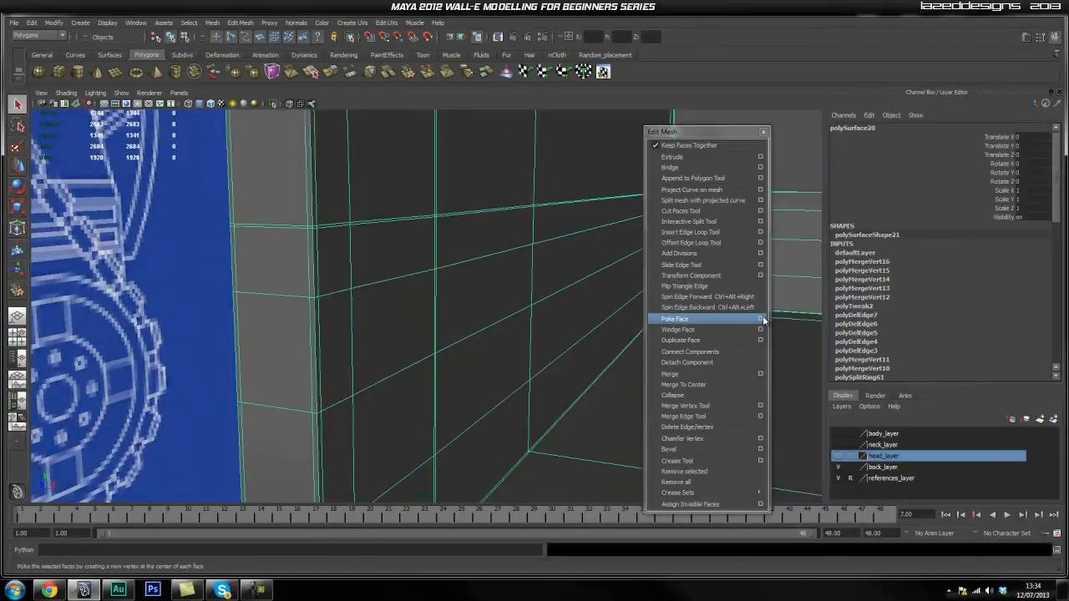
left_click(710, 232)
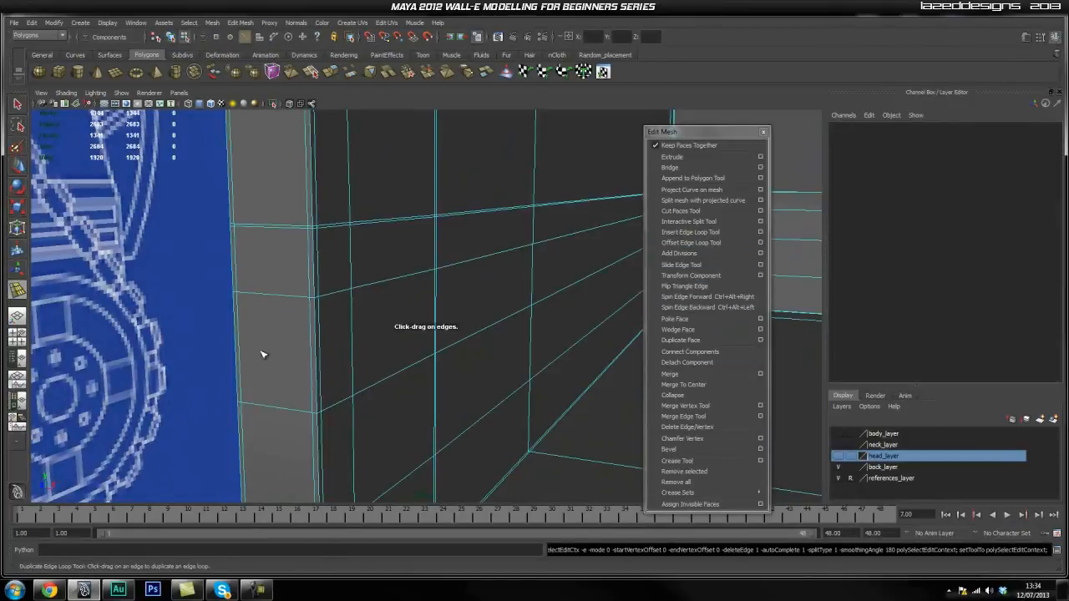
mouse_move(400, 315)
left_mouse_down("alt")
mouse_move(376, 316)
mouse_move(406, 317)
left_mouse_up("alt")
middle_click_drag(406, 317, 303, 308, "alt")
left_click_drag(303, 309, 384, 310, "alt")
middle_click_drag(384, 311, 158, 272, "alt")
left_click_drag(158, 272, 396, 293, "alt")
scroll(402, 296, "up", 3)
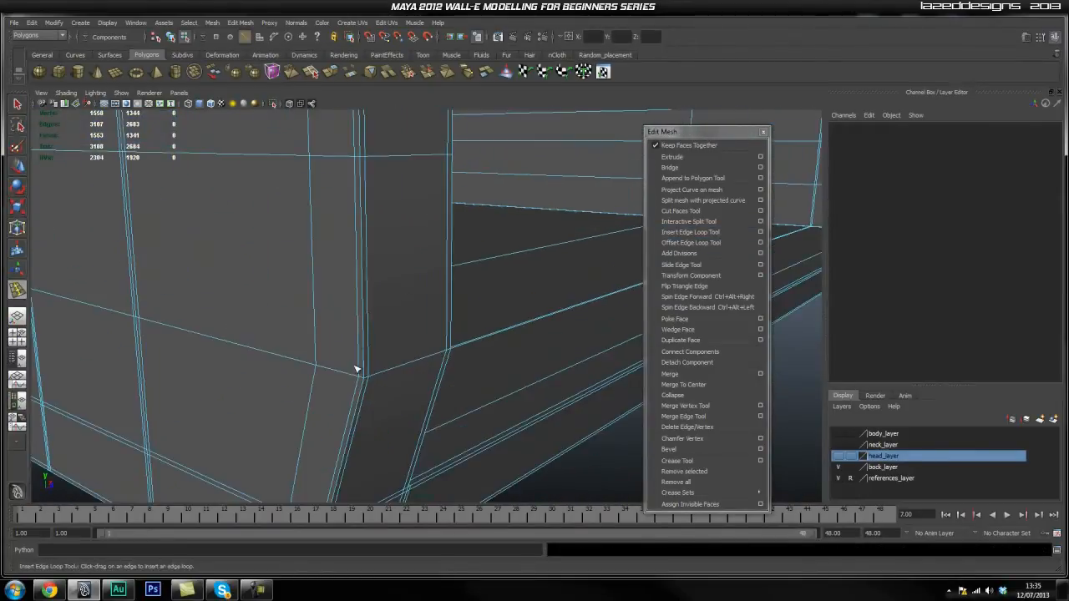
left_click_drag(360, 401, 364, 392)
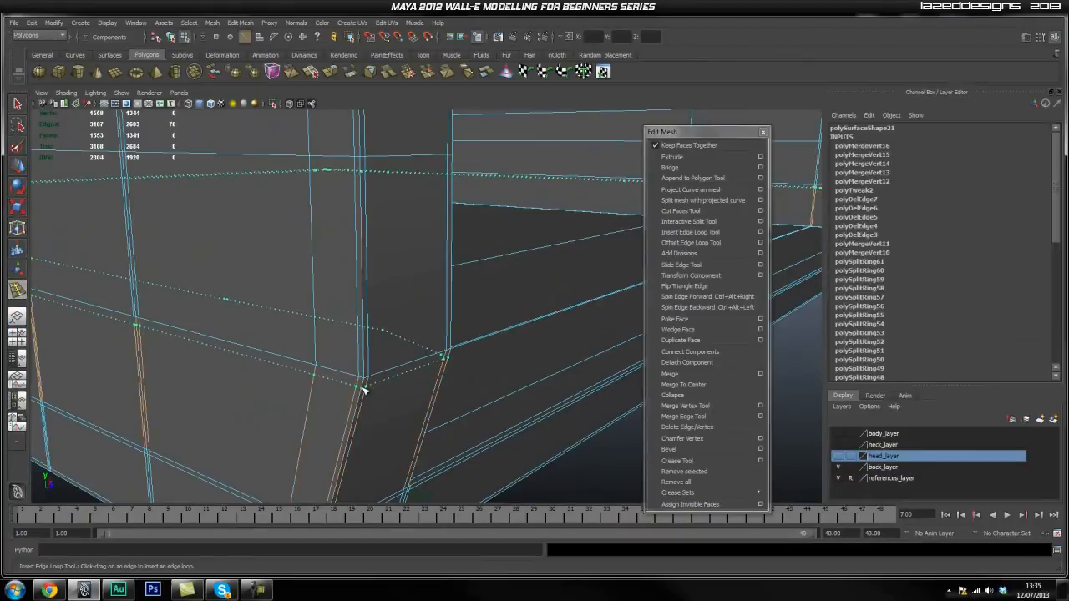
left_click_drag(367, 369, 365, 364)
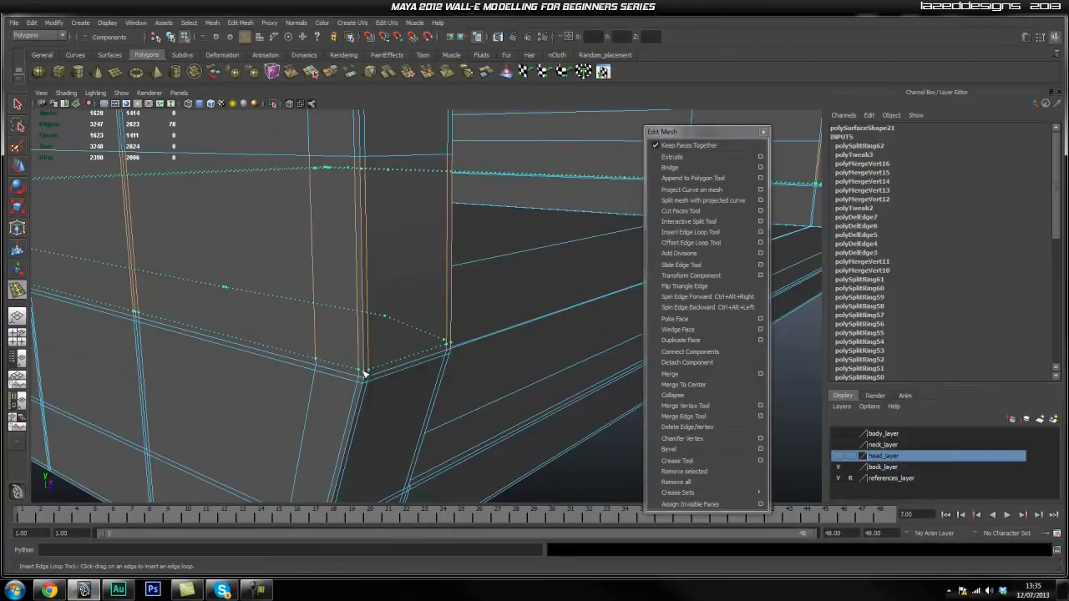
Insert a supporting edge loop just below the lower edge of the narrow dark ledge
left_click_drag(364, 374, 434, 371, "alt")
right_click_drag(435, 370, 524, 371, "alt")
middle_click_drag(524, 371, 458, 346, "alt")
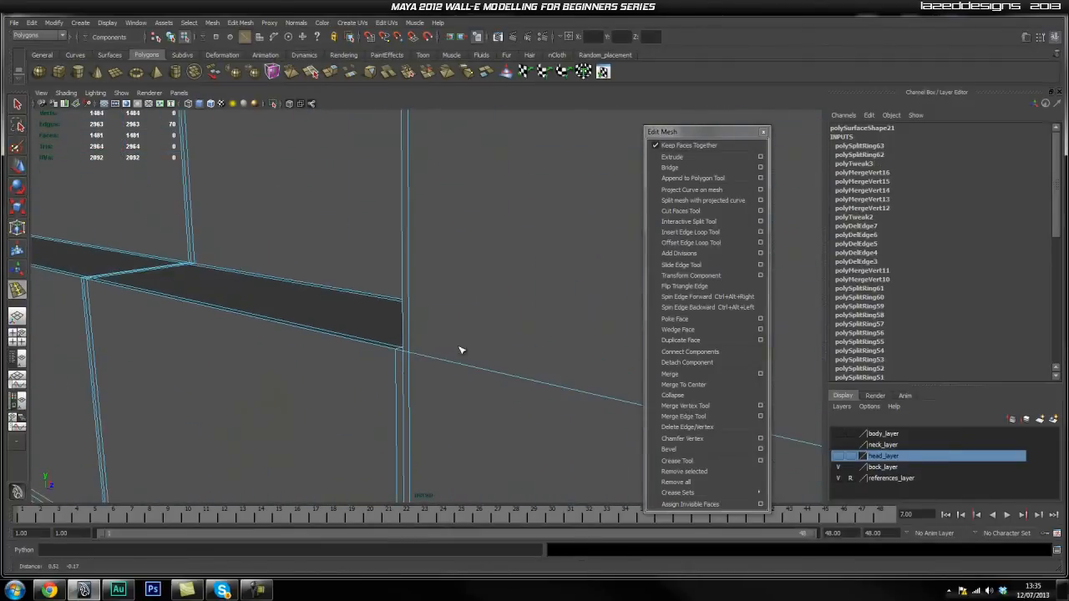
left_click_drag(404, 376, 407, 359)
Insert a supporting edge loop across the vertical notch edges, just above the floor of the step
left_click_drag(409, 365, 465, 389, "alt")
middle_click_drag(516, 404, 441, 357, "alt")
left_click_drag(441, 357, 350, 339, "alt")
middle_click_drag(350, 339, 332, 318, "alt")
right_click_drag(463, 336, 571, 343, "alt")
left_click_drag(571, 342, 294, 318, "alt")
right_click_drag(422, 334, 440, 331, "alt")
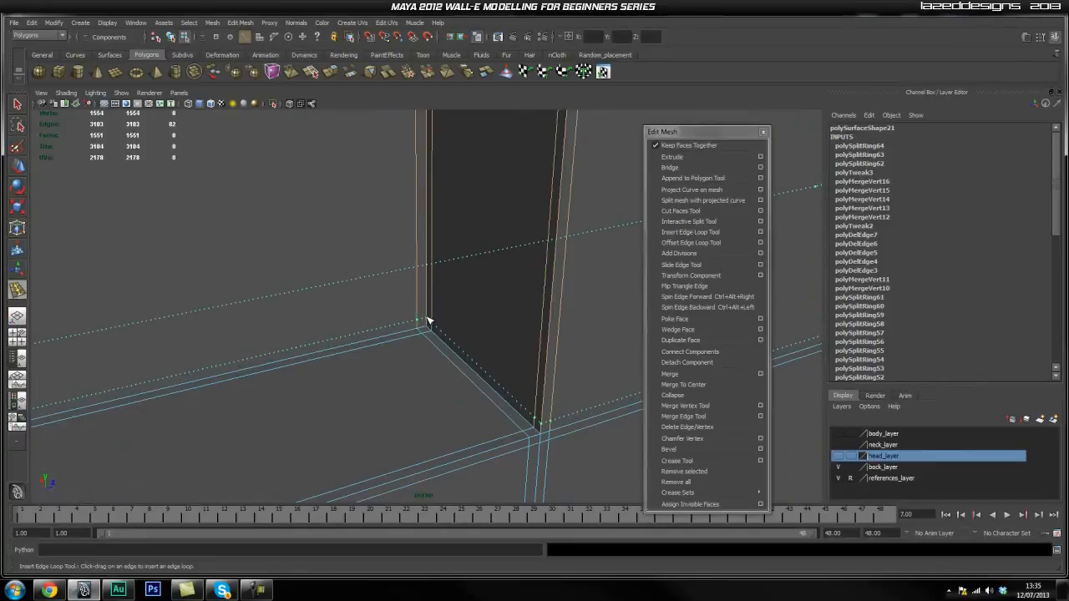
left_click(428, 321)
Insert a supporting edge loop across the vertical edges just beneath the overhang's dark underside
left_click_drag(401, 324, 451, 326, "alt")
middle_click_drag(455, 426, 463, 314, "alt")
left_click_drag(463, 314, 393, 197, "alt")
middle_click_drag(393, 197, 392, 399, "alt")
left_click_drag(392, 399, 398, 406, "alt")
right_click_drag(398, 406, 430, 379, "alt")
left_click_drag(429, 379, 389, 341, "alt")
middle_click_drag(319, 301, 326, 317, "alt")
left_click_drag(326, 317, 440, 292, "alt")
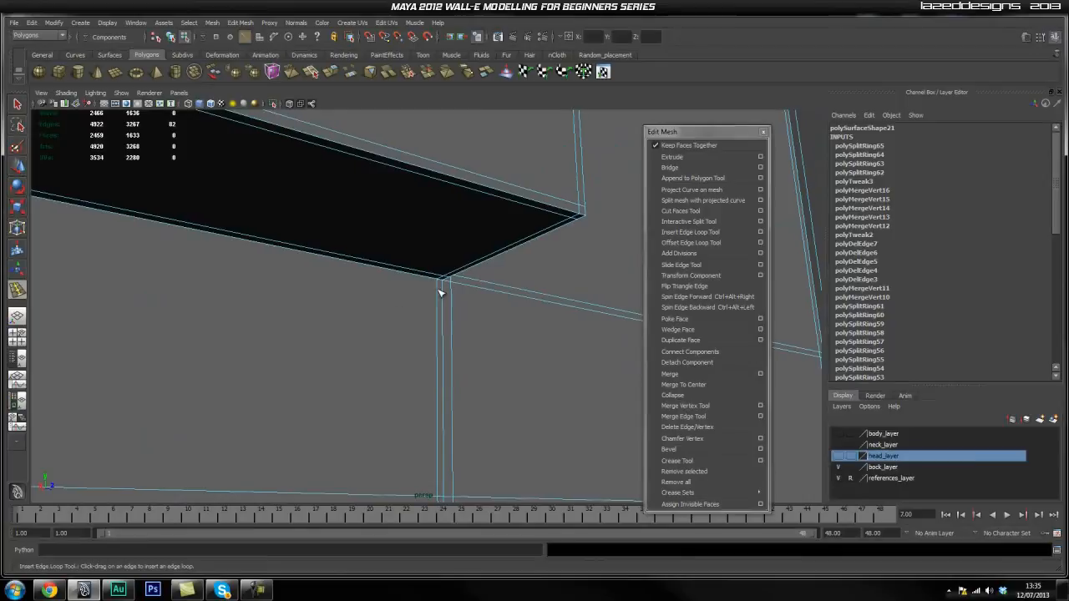
left_click(440, 288)
middle_click_drag(440, 289, 603, 285, "alt")
left_click_drag(603, 285, 419, 339, "alt")
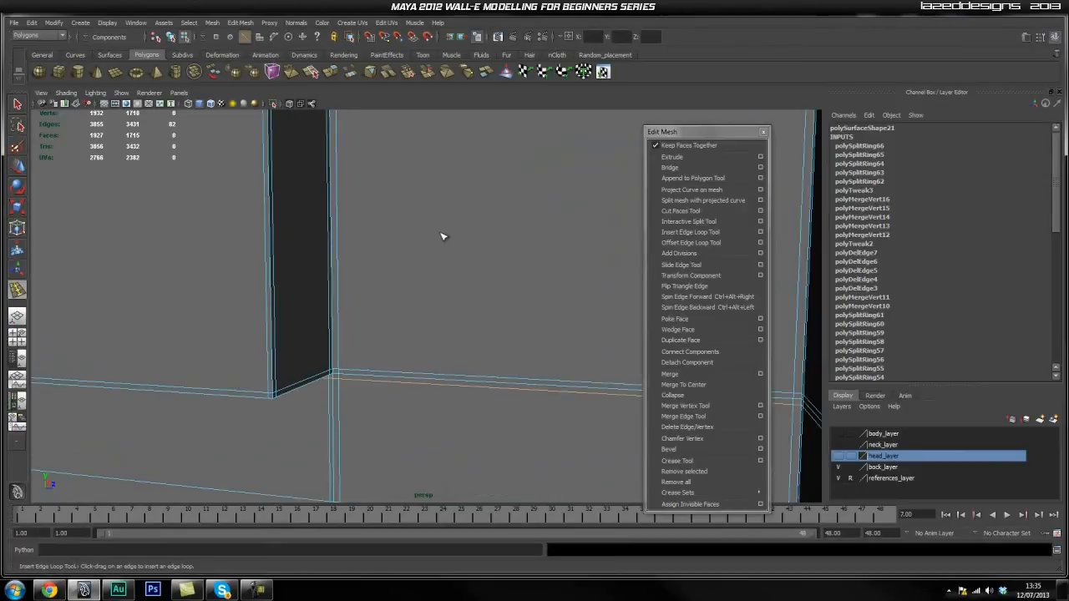
middle_click_drag(513, 300, 456, 317, "alt")
left_click_drag(483, 327, 483, 285, "alt")
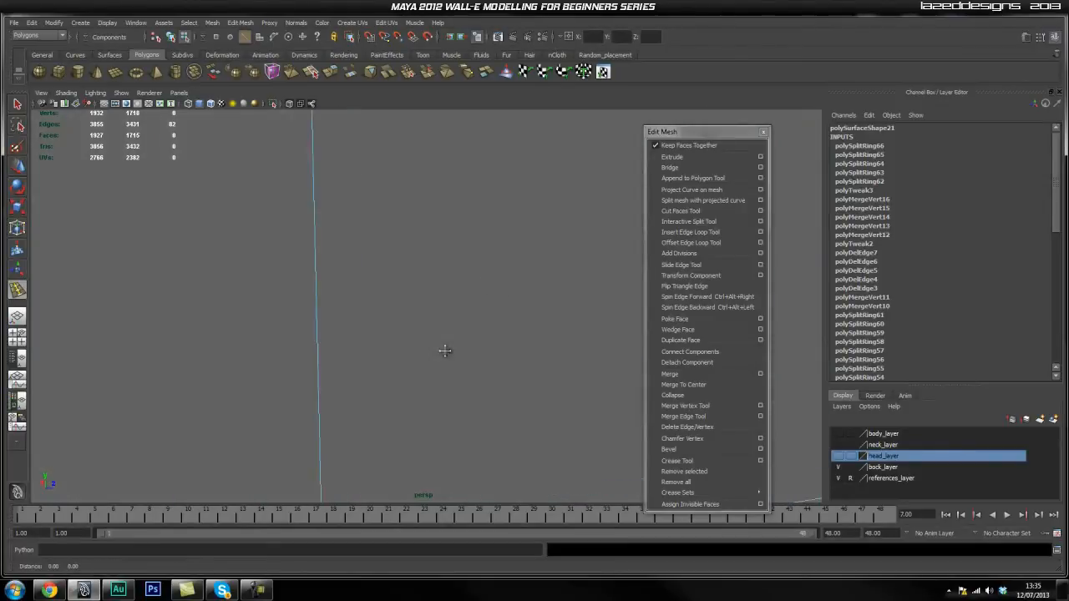
Inspect the supporting edge loops around the frame recess's corners, ledges and creases from several angles
left_click_drag(438, 336, 183, 345, "alt")
middle_click_drag(184, 346, 514, 286, "alt")
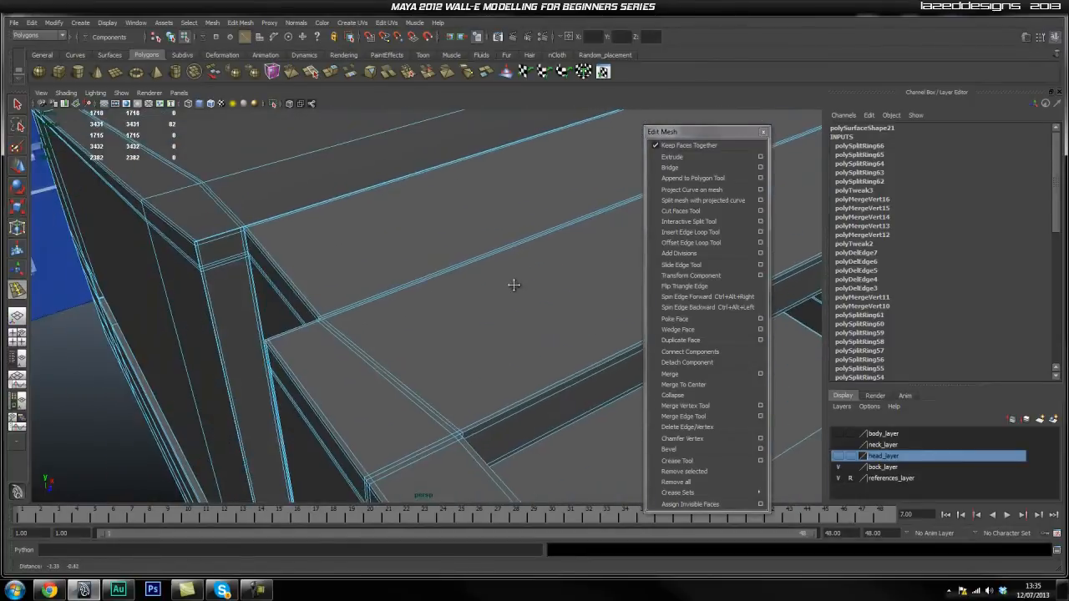
right_click_drag(391, 371, 451, 371, "alt")
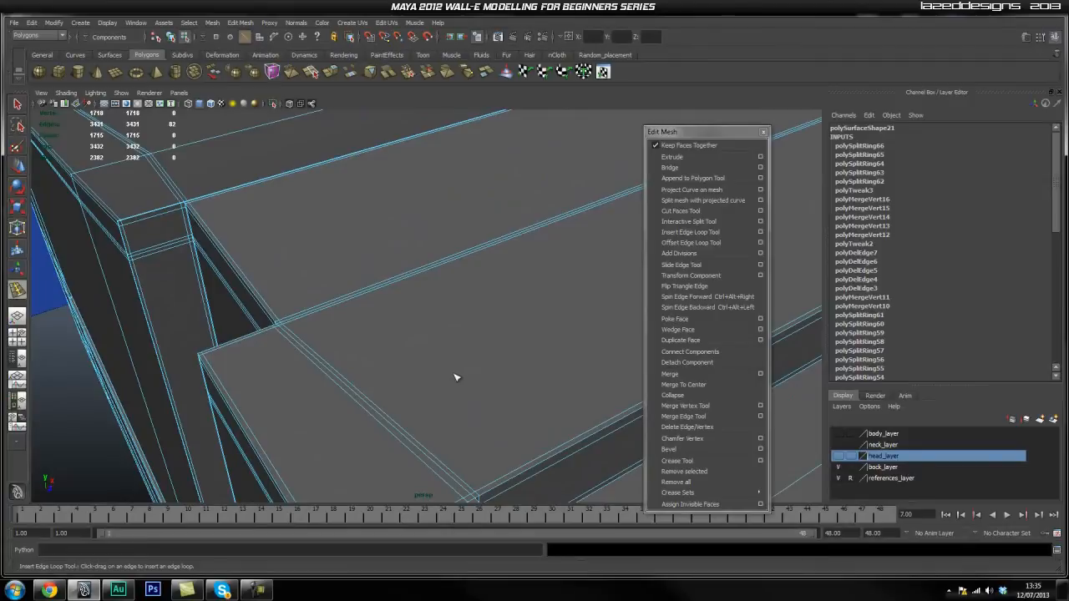
middle_click_drag(455, 377, 343, 226, "alt")
left_click_drag(343, 226, 468, 367, "alt")
middle_click_drag(467, 367, 309, 212, "alt")
right_click_drag(326, 233, 579, 420, "alt")
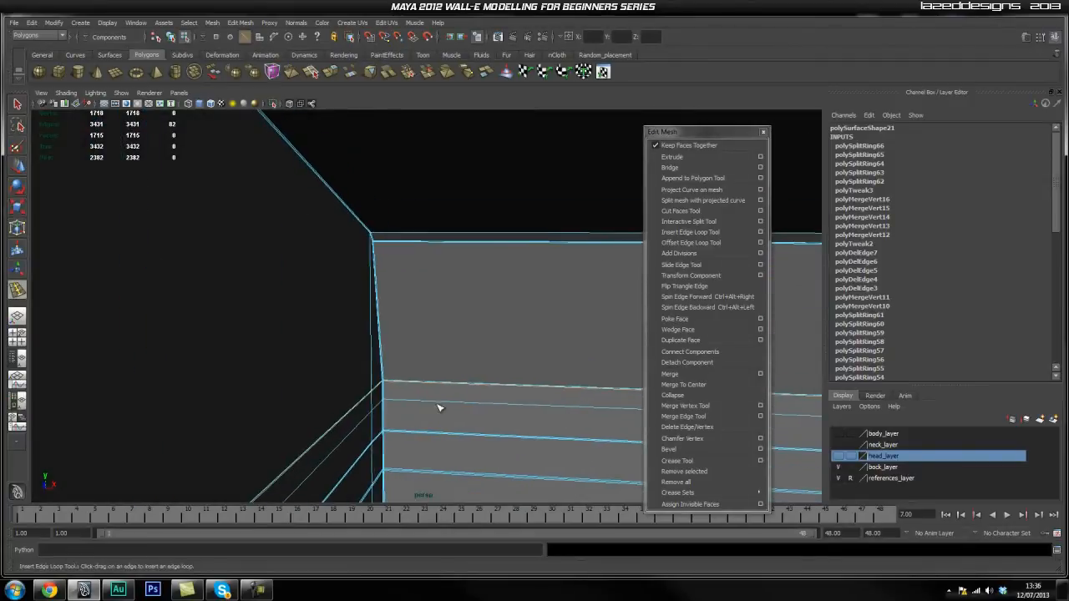
middle_click_drag(578, 420, 565, 385, "alt")
right_click_drag(260, 370, 543, 455, "alt")
right_click_drag(276, 408, 341, 419, "alt")
middle_click_drag(338, 427, 307, 310, "alt")
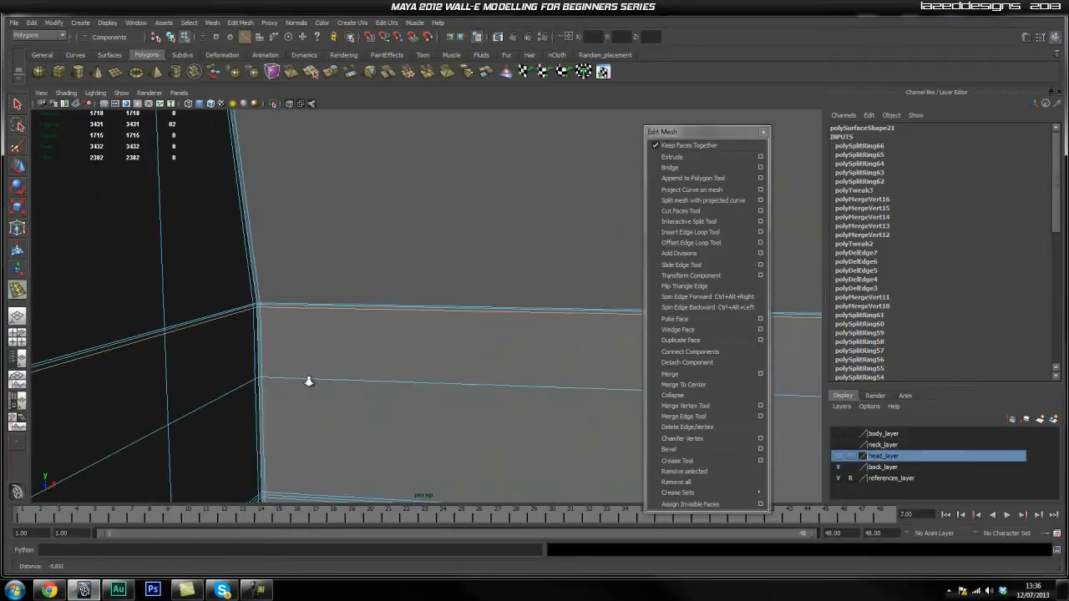
right_click_drag(276, 380, 367, 385, "alt")
middle_click_drag(338, 428, 345, 288, "alt")
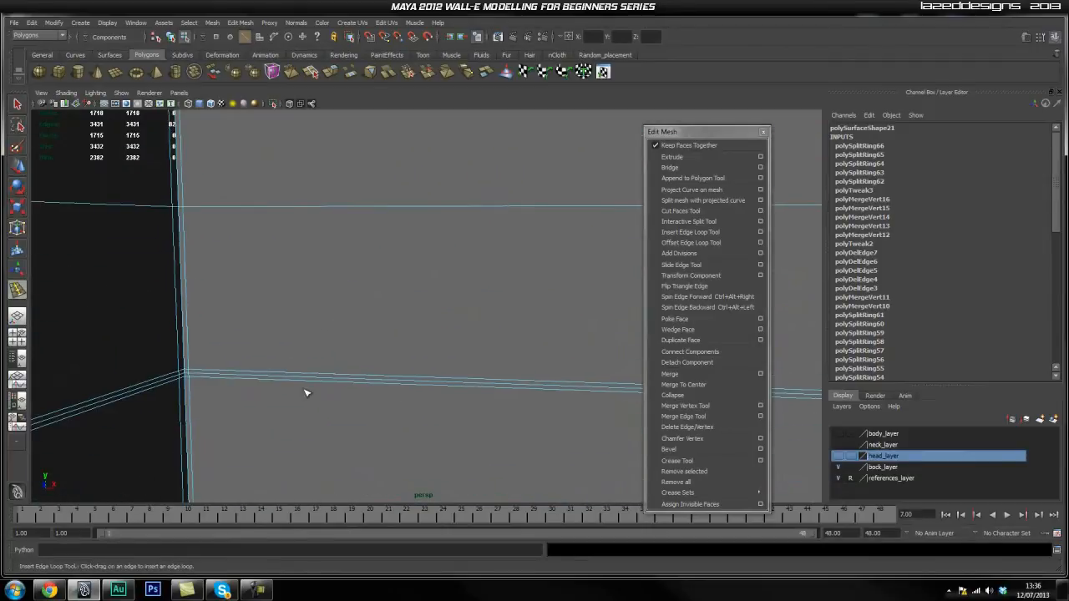
middle_click_drag(291, 317, 341, 331, "alt")
left_click_drag(415, 431, 377, 195, "alt")
right_click_drag(378, 224, 353, 317, "alt")
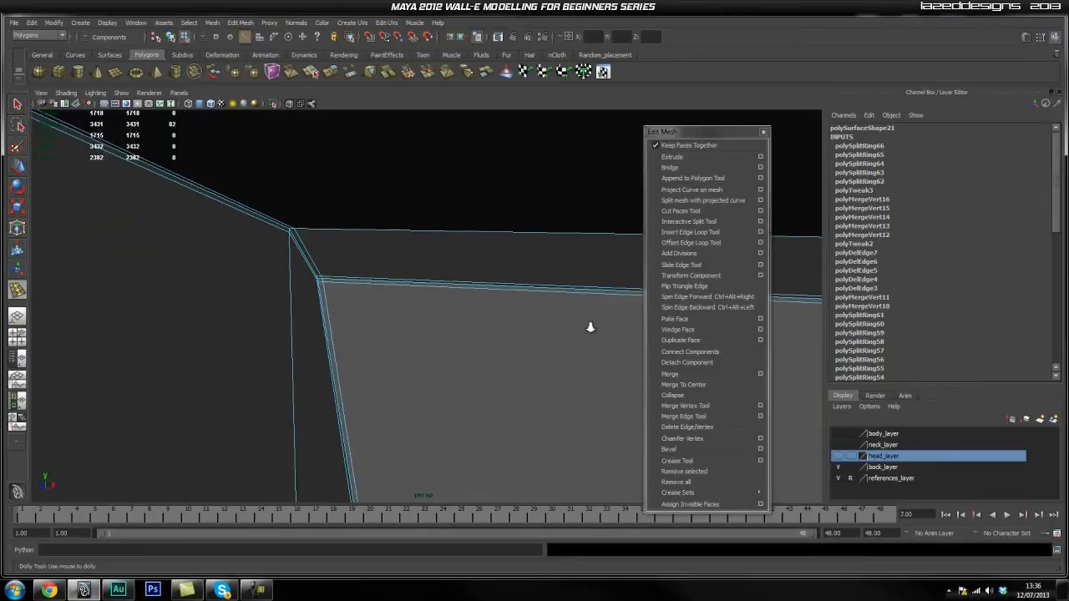
right_click_drag(304, 268, 382, 273, "alt")
right_click_drag(269, 263, 212, 261, "alt")
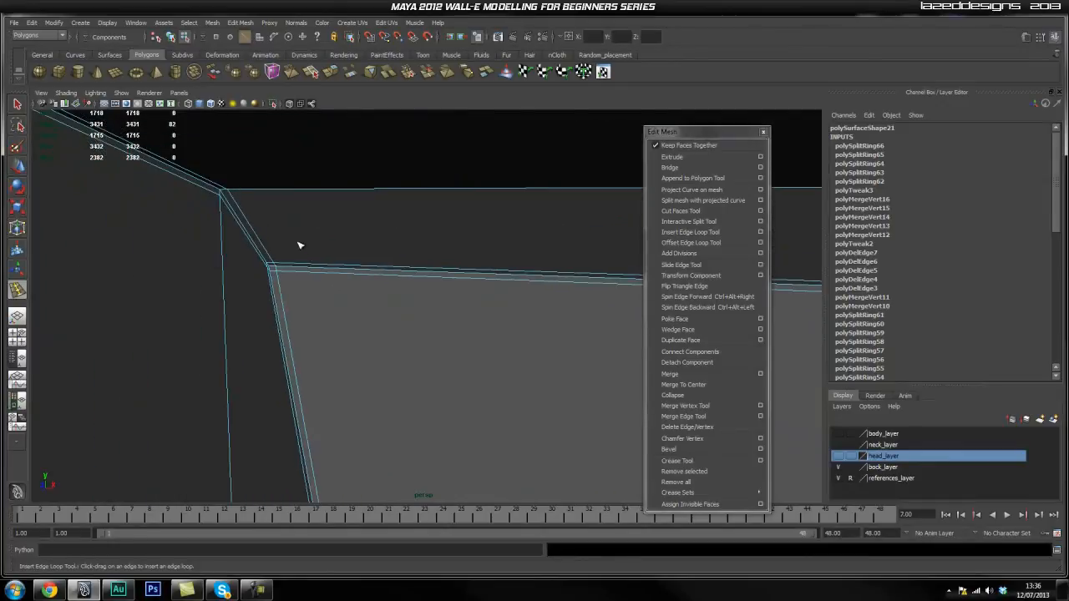
middle_click_drag(400, 281, 346, 289, "alt")
left_click_drag(345, 289, 470, 293, "alt")
left_click_drag(167, 255, 501, 325, "alt")
scroll(532, 300, "down", 10)
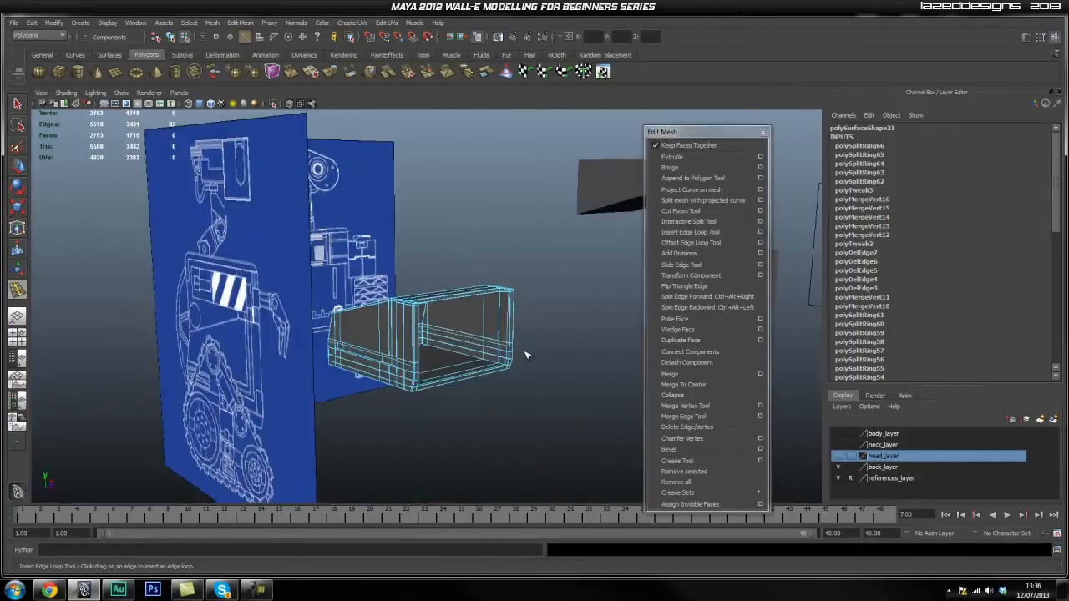
Insert a supporting edge loop on the frame's inner side wall, just above the crease where it meets the floor
left_click_drag(515, 337, 436, 328, "alt")
right_click_drag(436, 327, 436, 333)
left_click(437, 332)
left_click(483, 409)
scroll(552, 395, "up", 5)
left_click_drag(574, 391, 189, 364, "alt")
right_click_drag(189, 364, 494, 333, "alt")
left_click_drag(494, 333, 565, 365, "alt")
left_click(521, 387)
middle_click_drag(520, 387, 458, 407, "alt")
right_click_drag(458, 407, 365, 323, "alt")
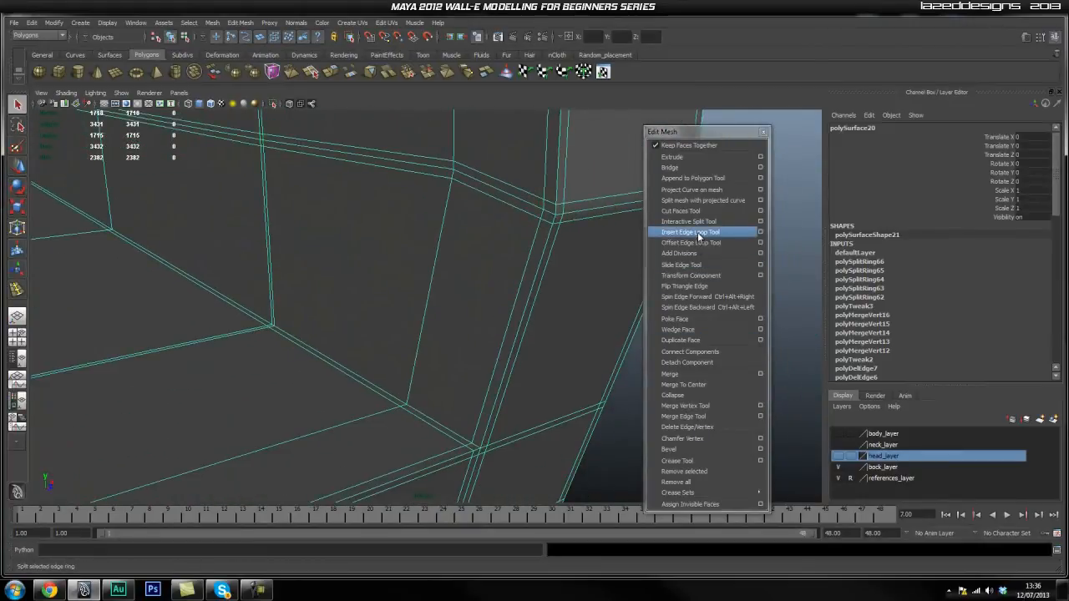
left_click(699, 233)
left_click_drag(487, 439, 486, 440)
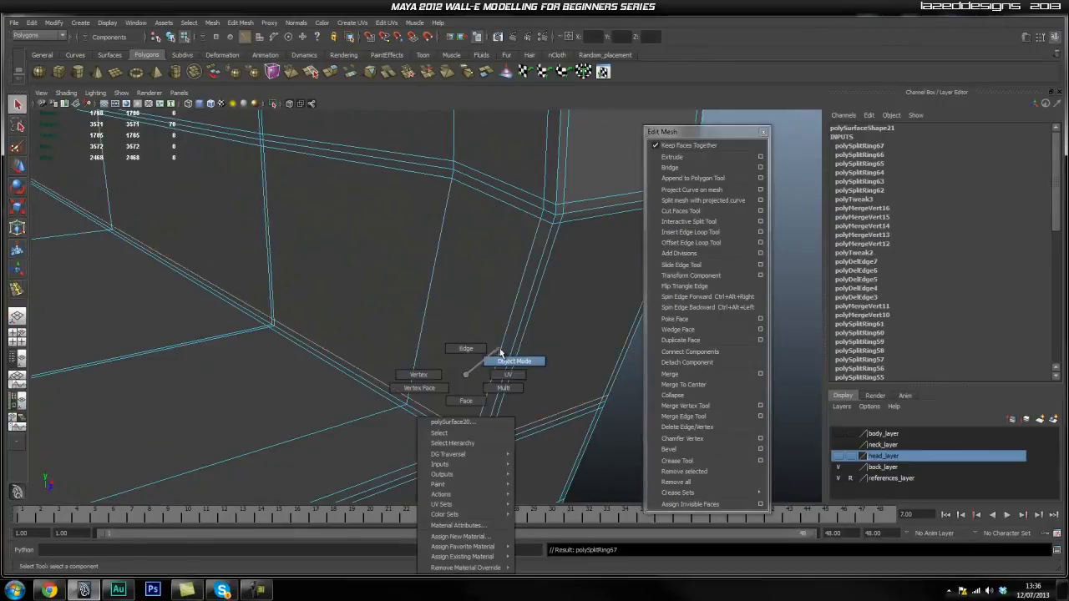
Compare the frame's lower inner corner in smoothed preview and in unsmoothed display
right_click_drag(499, 351, 501, 350)
left_click(475, 339)
key("3")
right_click_drag(542, 412, 572, 438, "alt")
left_click(573, 439)
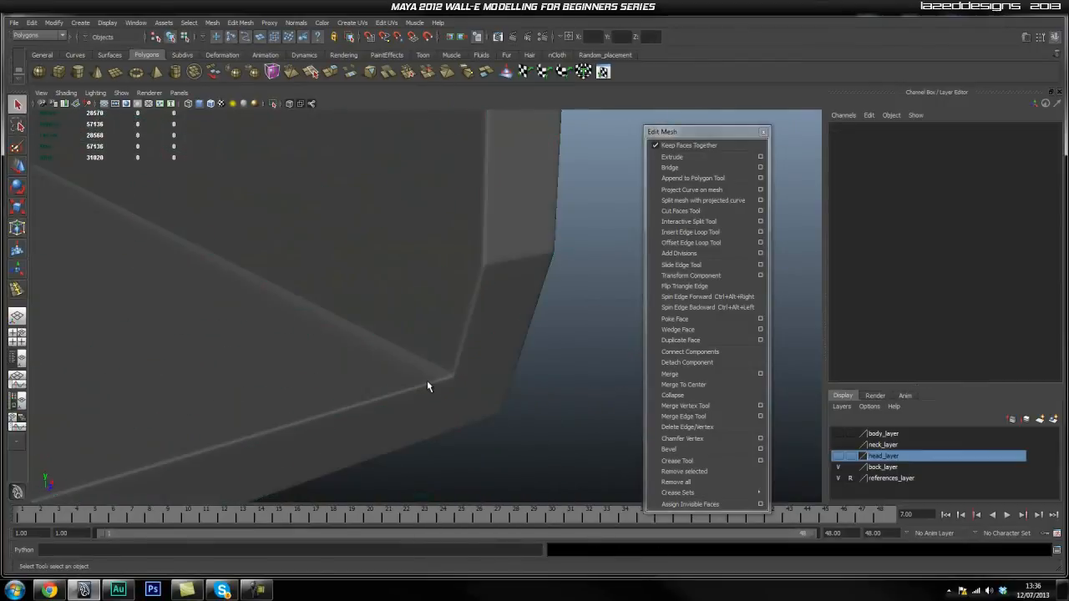
key("1")
left_click(411, 419)
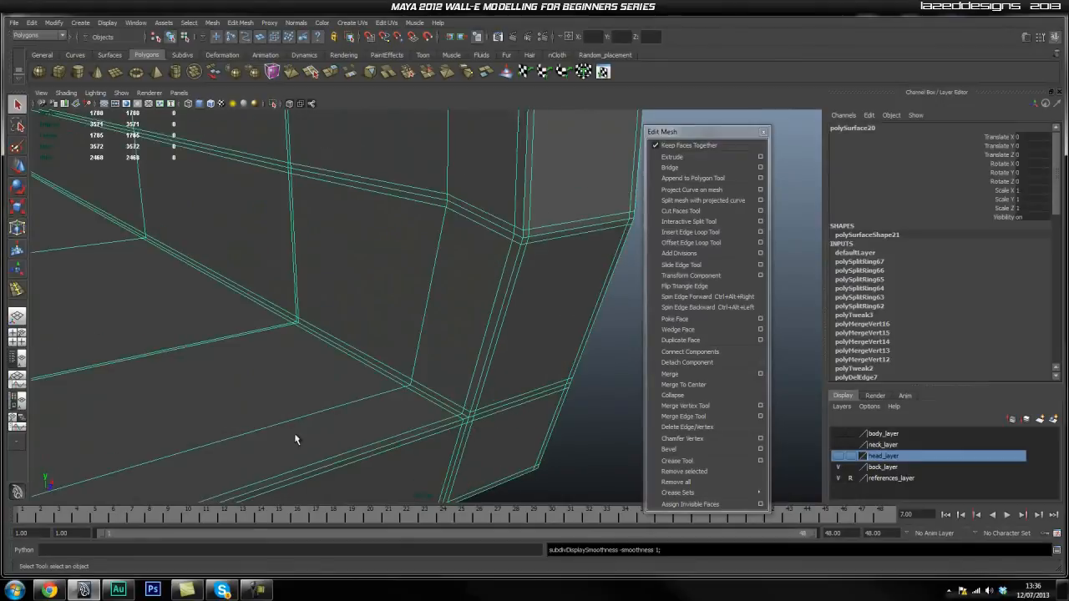
right_click_drag(309, 441, 382, 447, "alt")
key("3")
scroll(510, 442, "down", 6)
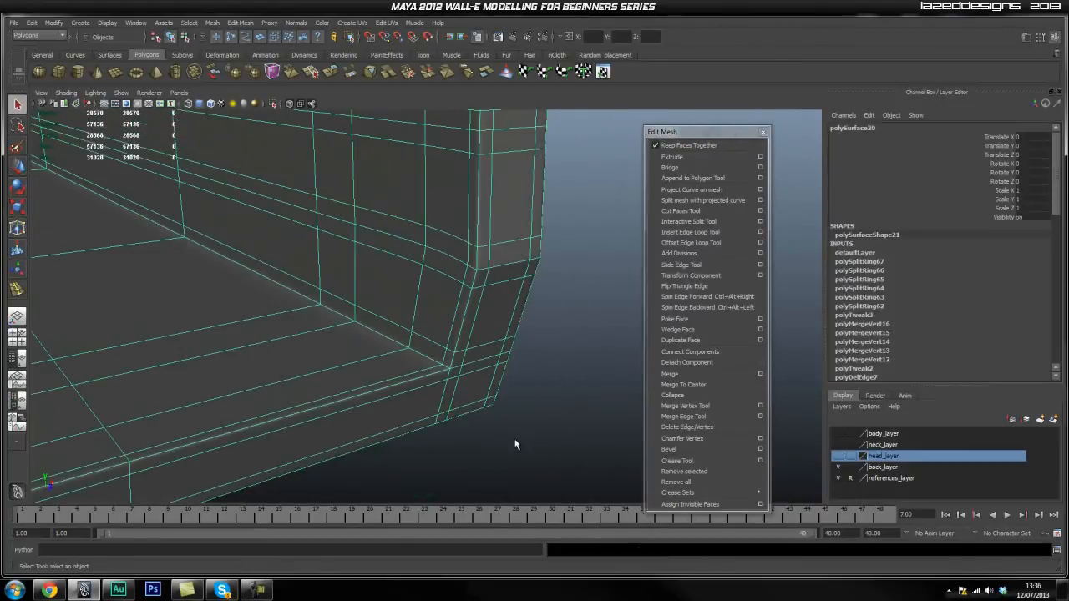
left_click(509, 443)
left_click(380, 366)
Insert a supporting edge loop along the frame's floor, just beside the crease with the inner side wall
key("1")
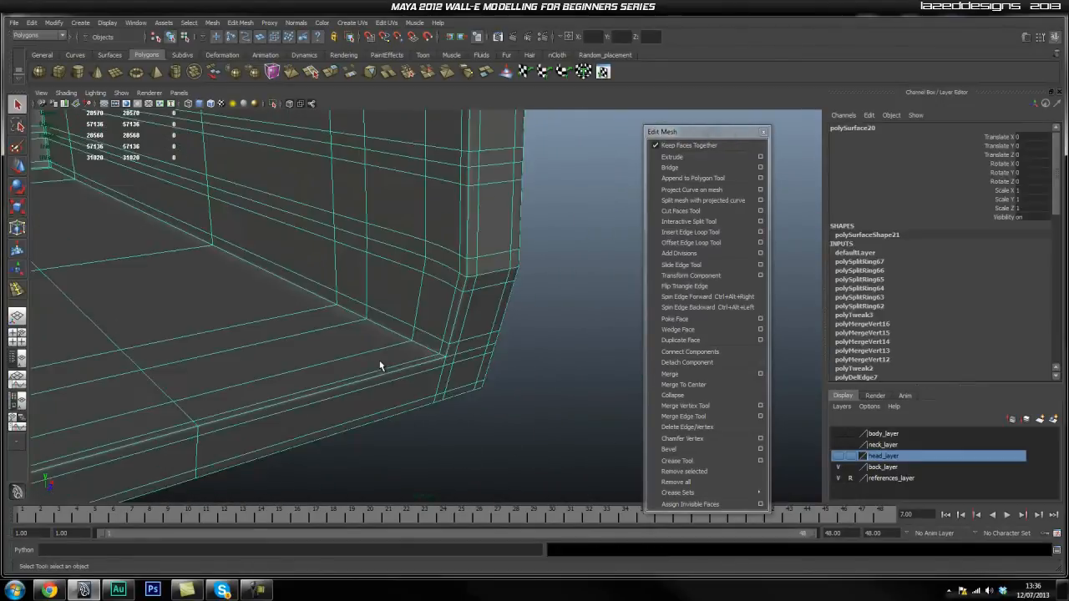
right_click_drag(267, 391, 419, 408, "alt")
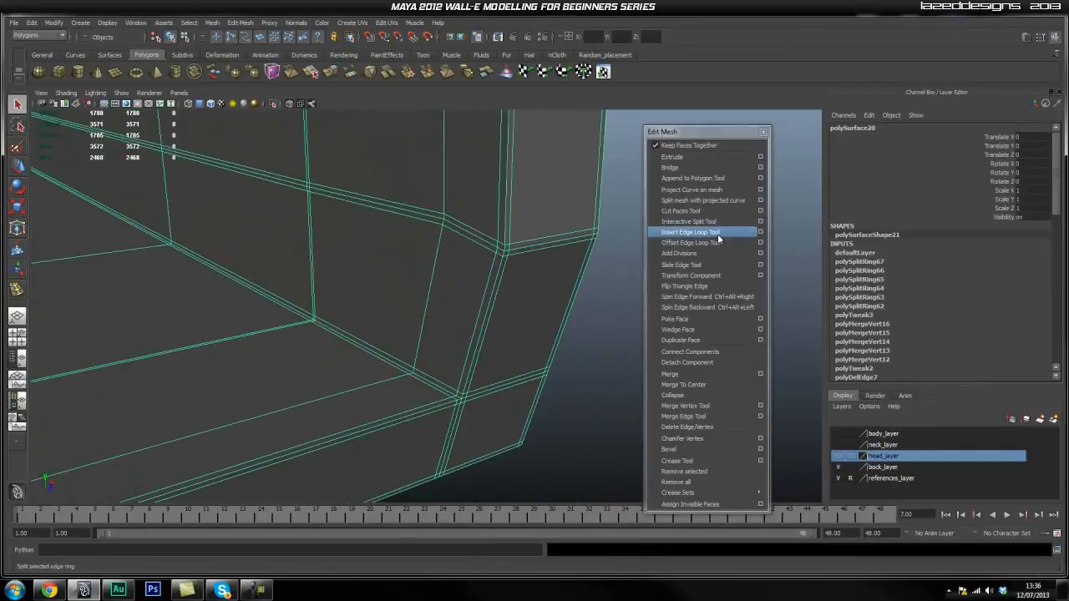
left_click(716, 233)
left_click_drag(442, 407, 445, 409)
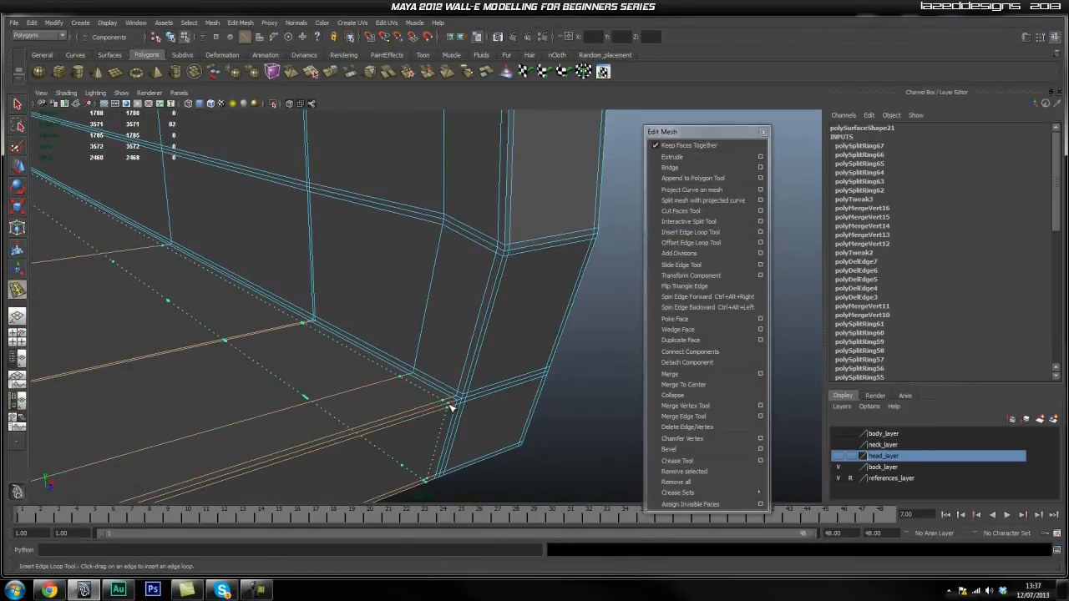
Preview the frame smoothed and examine the lower corner at the opposite side wall
right_click_drag(462, 354, 556, 448)
key("3")
left_click(554, 444)
left_click_drag(553, 444, 425, 398, "alt")
middle_click_drag(425, 398, 475, 423, "alt")
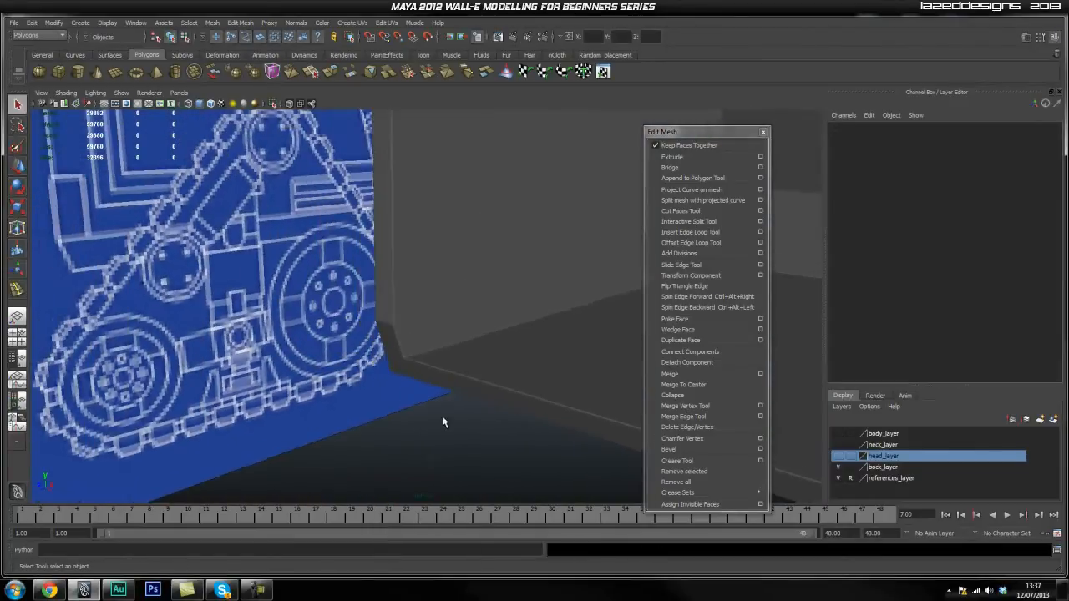
scroll(480, 426, "up", 3)
left_click_drag(484, 429, 382, 354, "alt")
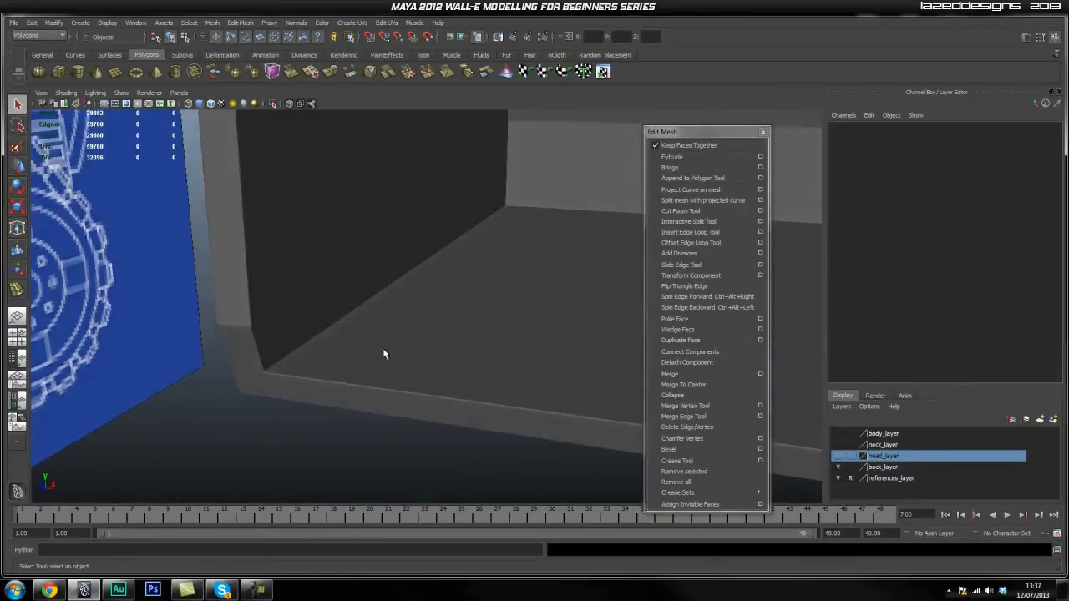
left_click(383, 354)
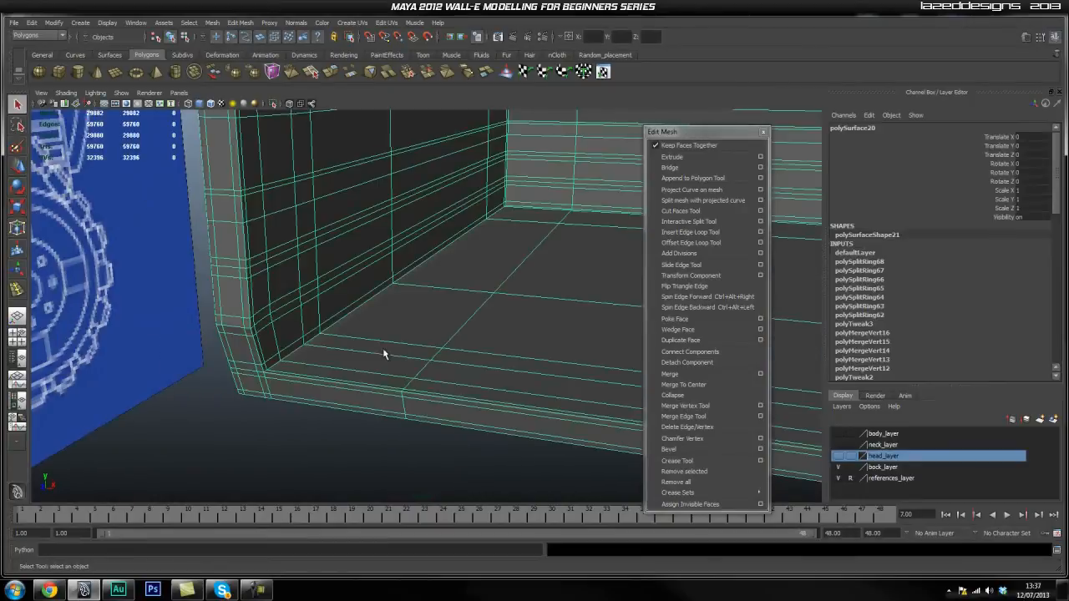
Insert a matching supporting edge loop on the floor, close beside the opposite inner side wall
right_click_drag(401, 422, 641, 414, "alt")
left_click_drag(641, 413, 558, 334, "alt")
left_click_drag(314, 308, 380, 353, "alt")
mouse_move(379, 353)
right_mouse_down("alt")
mouse_move(441, 322)
mouse_move(380, 338)
right_mouse_up("alt")
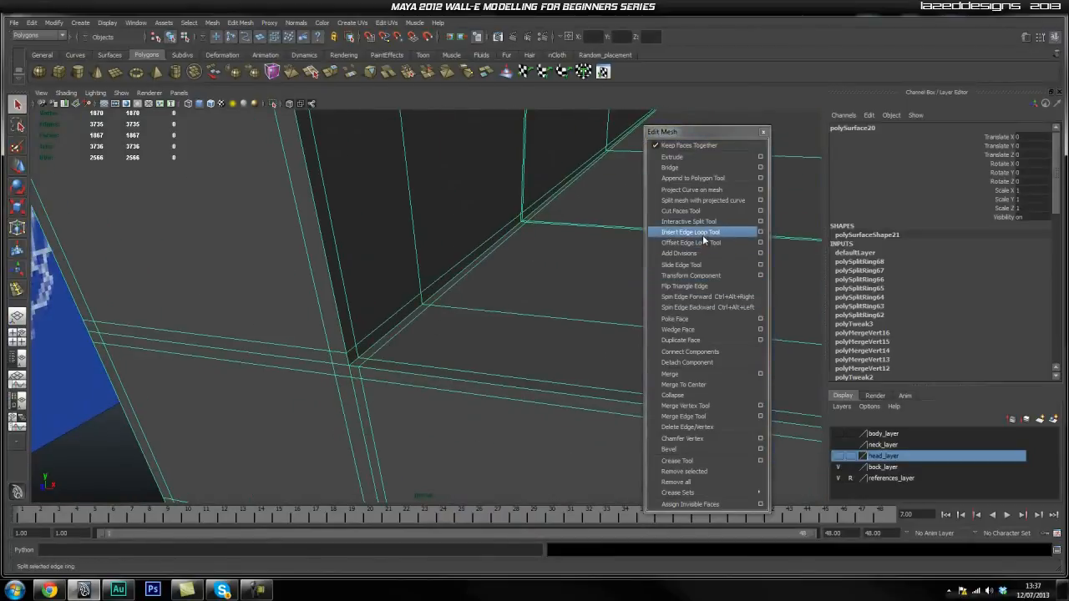
left_click(690, 232)
left_click_drag(380, 373, 372, 373)
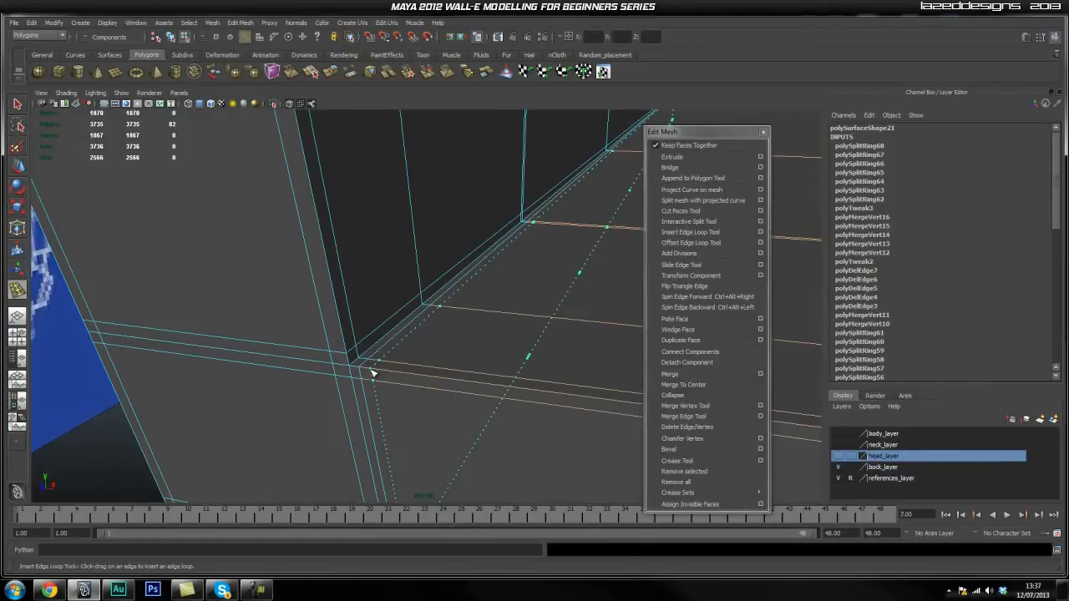
Check the frame's side faces and narrow slot in smoothed and unsmoothed display, looking for soft or pinched corners
left_click(517, 346)
right_click_drag(518, 346, 455, 384, "alt")
left_click(404, 468)
left_click_drag(404, 467, 475, 383, "alt")
left_click(476, 372)
middle_click_drag(477, 364, 524, 351, "alt")
left_click(578, 350)
left_click_drag(551, 331, 328, 354, "alt")
middle_click_drag(367, 307, 381, 213, "alt")
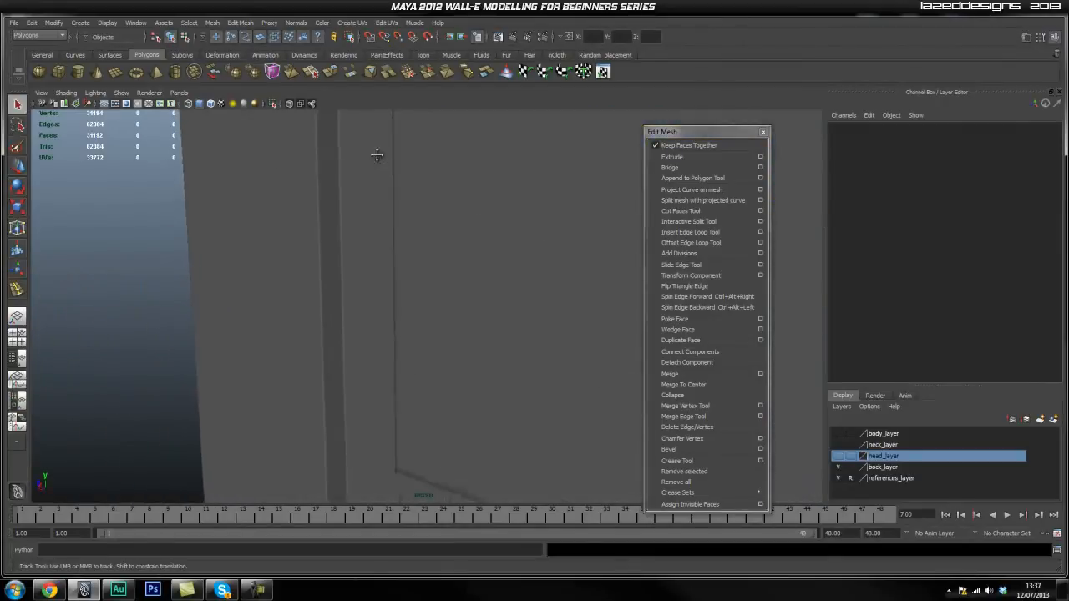
left_click_drag(400, 320, 497, 285, "alt")
left_click_drag(545, 332, 381, 310, "alt")
middle_click_drag(382, 310, 276, 268, "alt")
left_click_drag(275, 268, 408, 303, "alt")
left_click(322, 291)
left_click_drag(490, 333, 416, 354, "alt")
left_click_drag(285, 326, 310, 293, "alt")
middle_click_drag(310, 293, 405, 331, "alt")
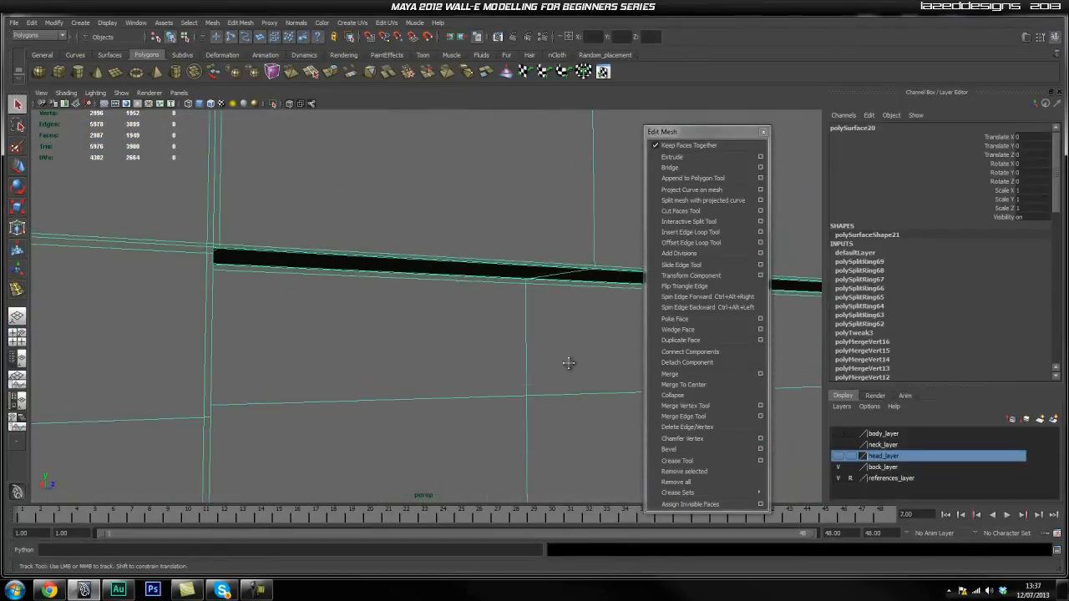
left_click_drag(316, 357, 240, 355, "alt")
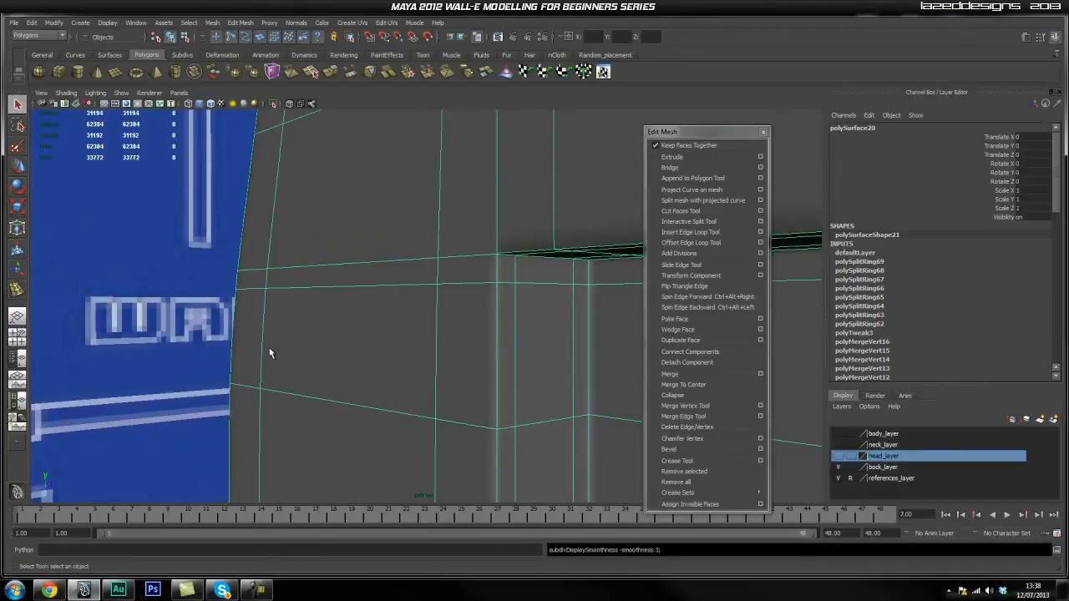
Insert a supporting edge loop just above the upper edge of the narrow horizontal slot in the frame's side
left_click(95, 292)
right_click_drag(94, 292, 383, 342, "alt")
left_click(383, 342)
left_click_drag(298, 370, 281, 353, "alt")
middle_click_drag(281, 353, 304, 331, "alt")
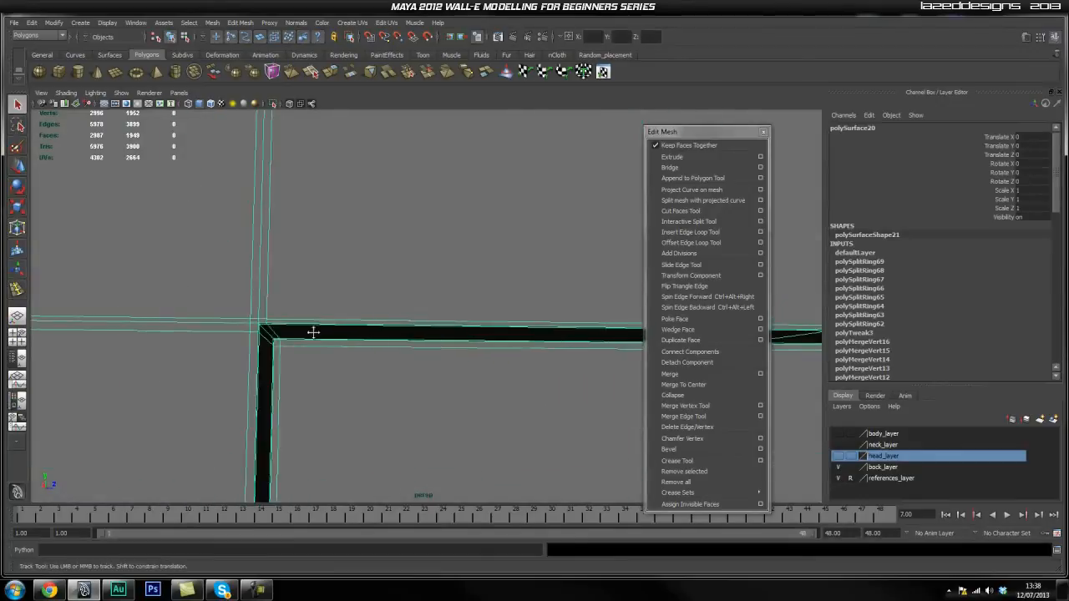
left_click(692, 234)
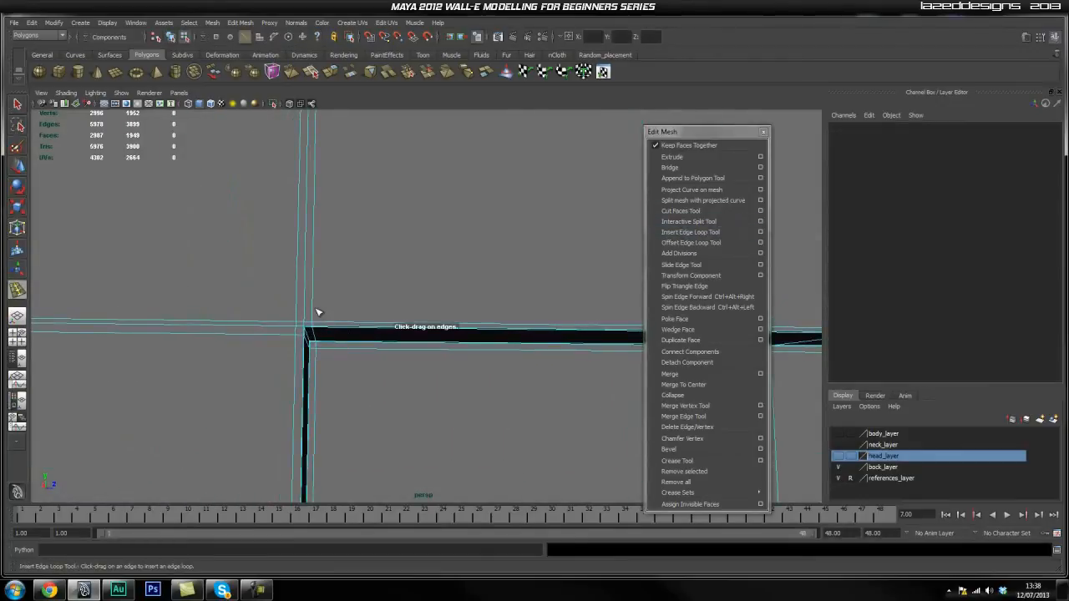
left_click(317, 312)
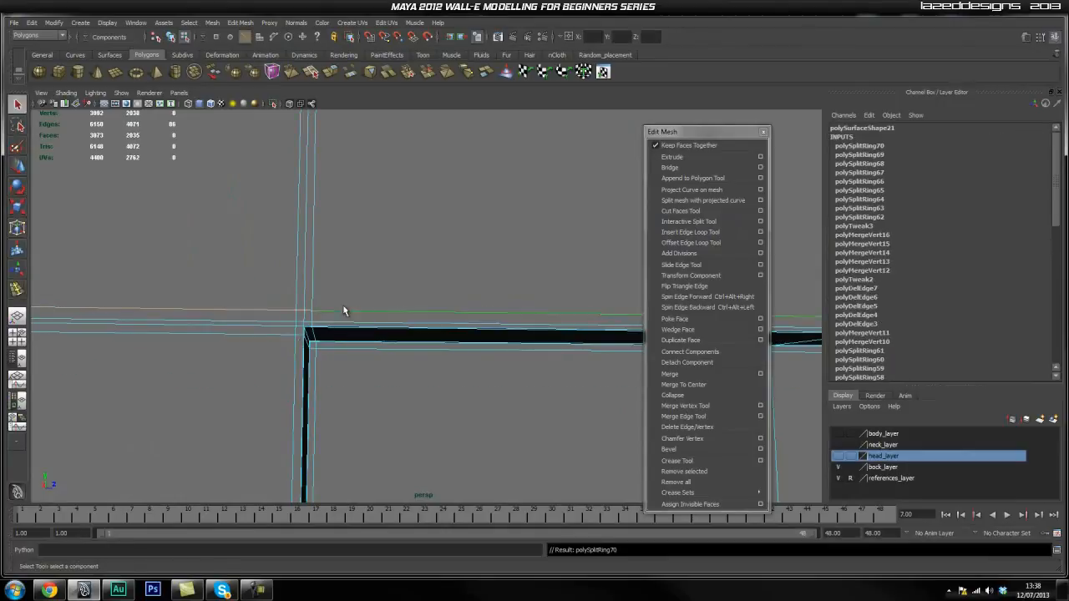
Preview the frame smoothed and examine the slot, recess and outer corners all around it
right_click_drag(390, 285, 391, 286)
key("3")
scroll(308, 362, "down", 5)
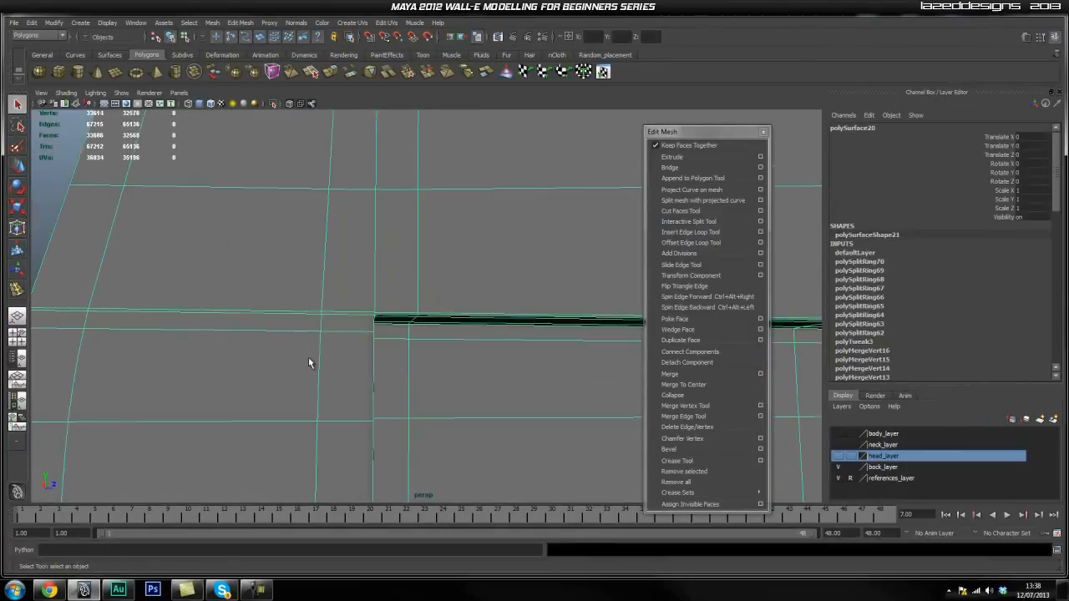
left_click(37, 230)
scroll(86, 242, "down", 4)
mouse_move(468, 346)
left_mouse_down("alt")
mouse_move(413, 327)
mouse_move(506, 353)
mouse_move(470, 359)
left_mouse_up("alt")
middle_click_drag(375, 348, 217, 329, "alt")
middle_click_drag(157, 304, 113, 282, "alt")
middle_click_drag(617, 290, 487, 323, "alt")
left_click_drag(487, 322, 411, 307, "alt")
middle_click_drag(436, 236, 413, 434, "alt")
left_click_drag(454, 250, 558, 299, "alt")
middle_click_drag(454, 284, 424, 473, "alt")
middle_click_drag(468, 445, 543, 410, "alt")
left_click_drag(539, 414, 359, 349, "alt")
scroll(398, 356, "down", 3)
middle_click_drag(398, 356, 324, 229, "alt")
scroll(324, 229, "down", 5)
left_click_drag(473, 377, 401, 351, "alt")
Show the objects on body_layer and look over the body panels together with the smoothed frame
left_click(838, 433)
left_click_drag(582, 363, 400, 343, "alt")
scroll(449, 362, "up", 4)
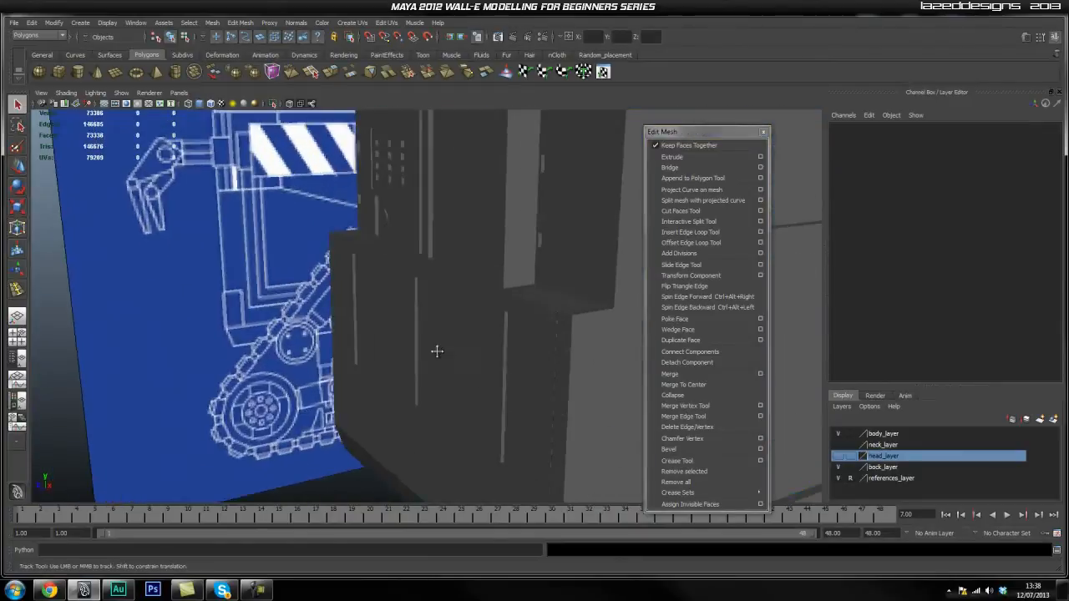
middle_click_drag(440, 360, 423, 339, "alt")
left_click_drag(423, 339, 523, 361, "alt")
scroll(522, 359, "down", 3)
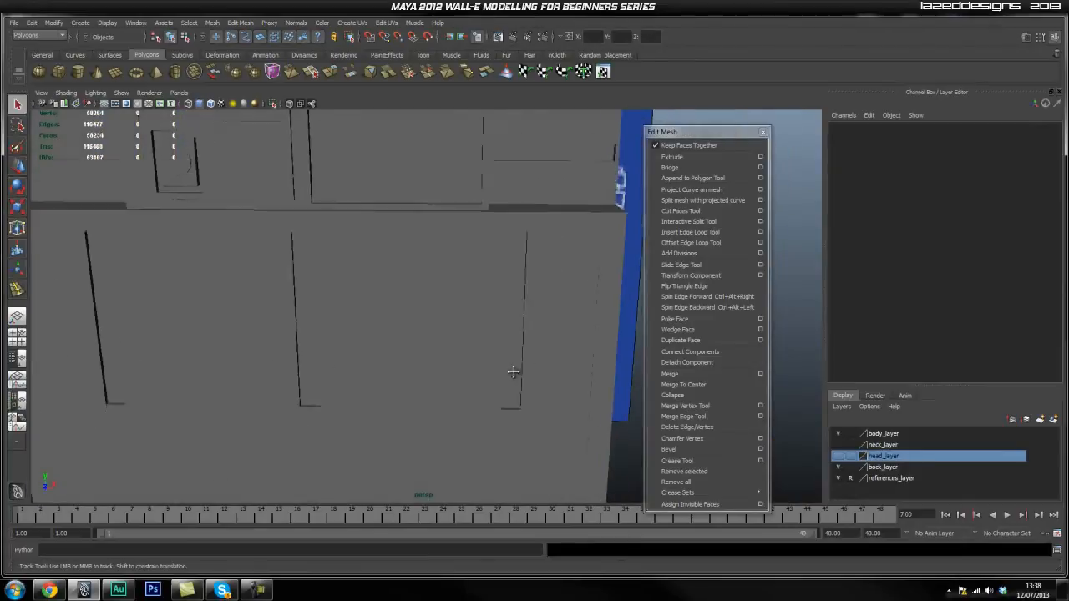
middle_click_drag(523, 343, 506, 398, "alt")
Examine the lower body panel's vertical grooves, top ledge and seams with the surrounding surfaces
left_click(531, 356)
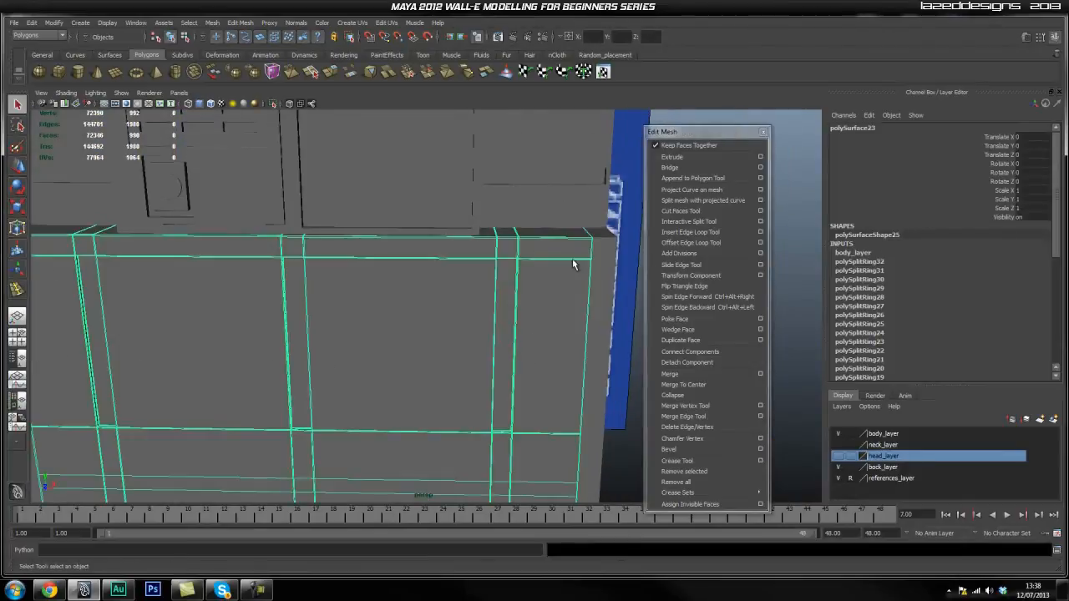
left_click(624, 335)
left_click(602, 307)
left_click(619, 324)
left_click_drag(619, 324, 481, 241, "alt")
right_click_drag(482, 241, 358, 215, "alt")
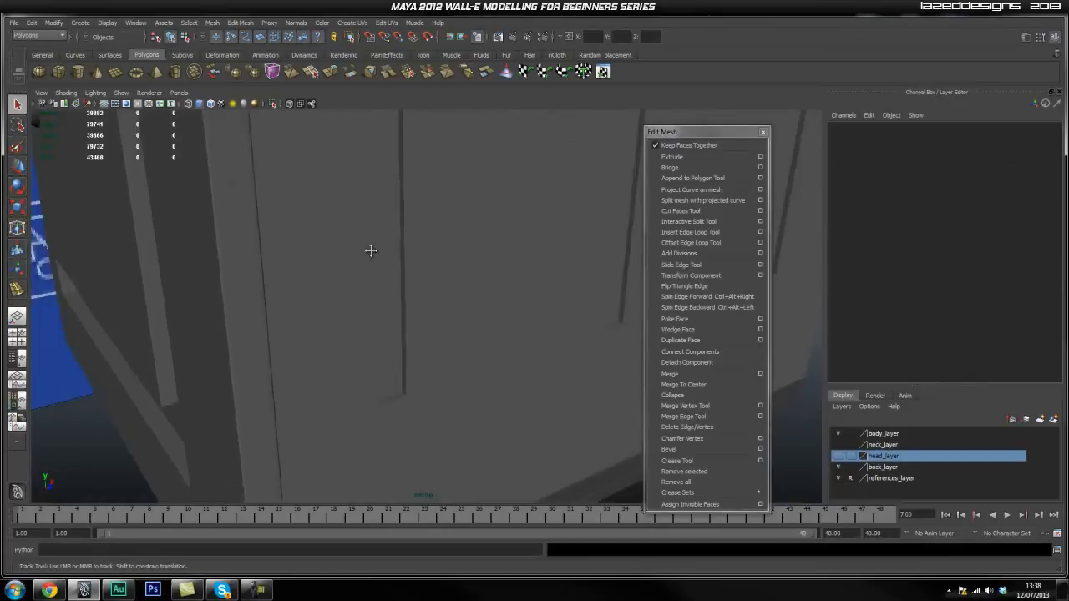
middle_click_drag(359, 214, 472, 376, "alt")
left_click_drag(449, 380, 396, 272, "alt")
right_click_drag(396, 272, 425, 307, "alt")
middle_click_drag(424, 306, 445, 374, "alt")
left_click_drag(440, 360, 469, 381, "alt")
Select the lower body panel and examine its outer edge and corner where it meets the adjoining side
left_click(388, 438)
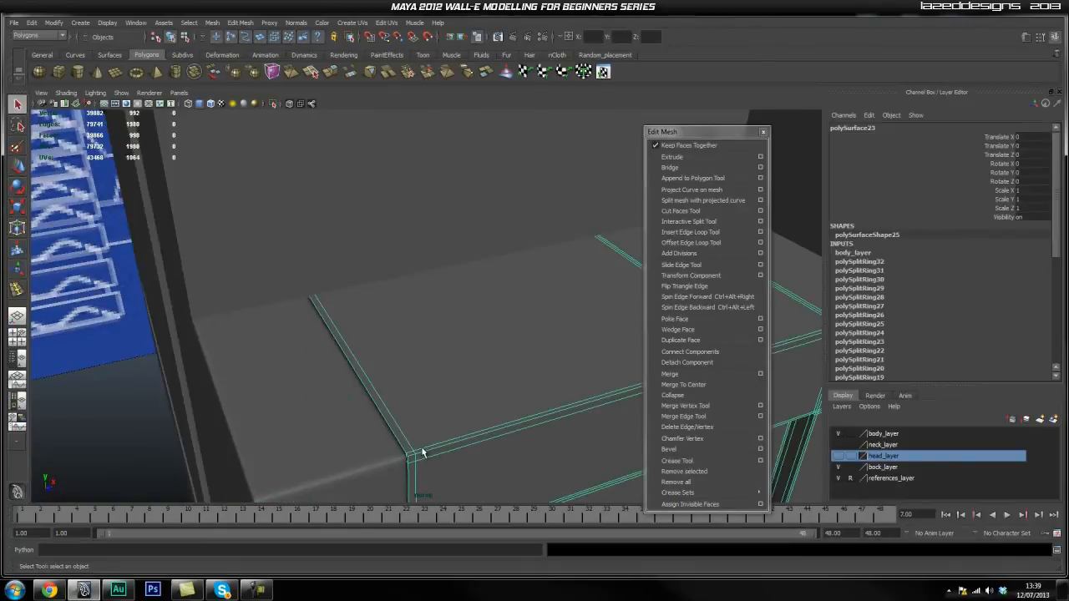
left_click_drag(512, 447, 341, 262, "alt")
middle_click_drag(341, 261, 354, 298, "alt")
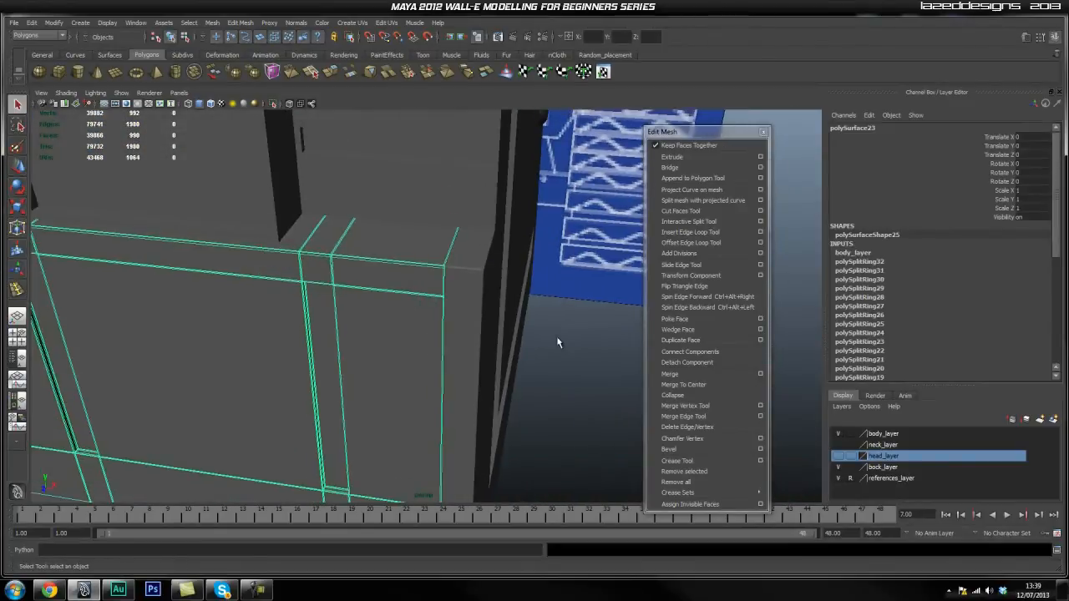
left_click(544, 344)
right_click_drag(246, 276, 459, 305, "alt")
left_click(389, 301)
right_click_drag(389, 300, 313, 280, "alt")
middle_click_drag(434, 219, 460, 198, "alt")
right_click_drag(484, 188, 440, 256, "alt")
left_click_drag(439, 255, 380, 238, "alt")
middle_click_drag(410, 238, 379, 253, "alt")
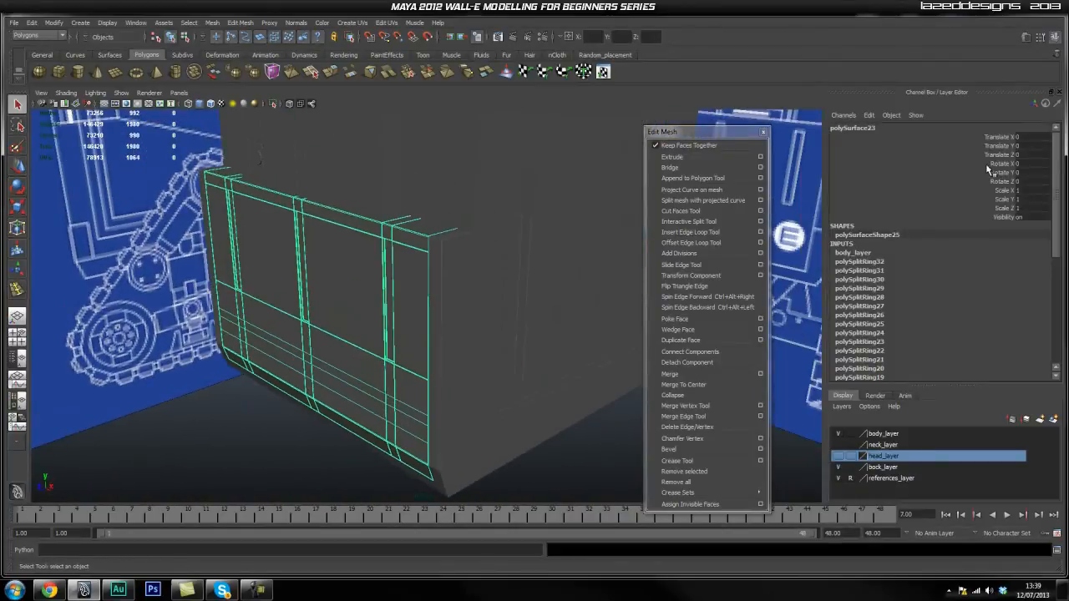
Try swinging the lower front panel open about its X axis, look it over, and set its Rotate X back to 0
middle_click_drag(452, 236, 417, 300)
left_click(585, 480)
left_click_drag(402, 306, 436, 401, "alt")
left_click(436, 401)
key("ctrl+z")
scroll(523, 409, "down", 5)
left_click_drag(523, 409, 393, 338, "alt")
scroll(484, 370, "down", 5)
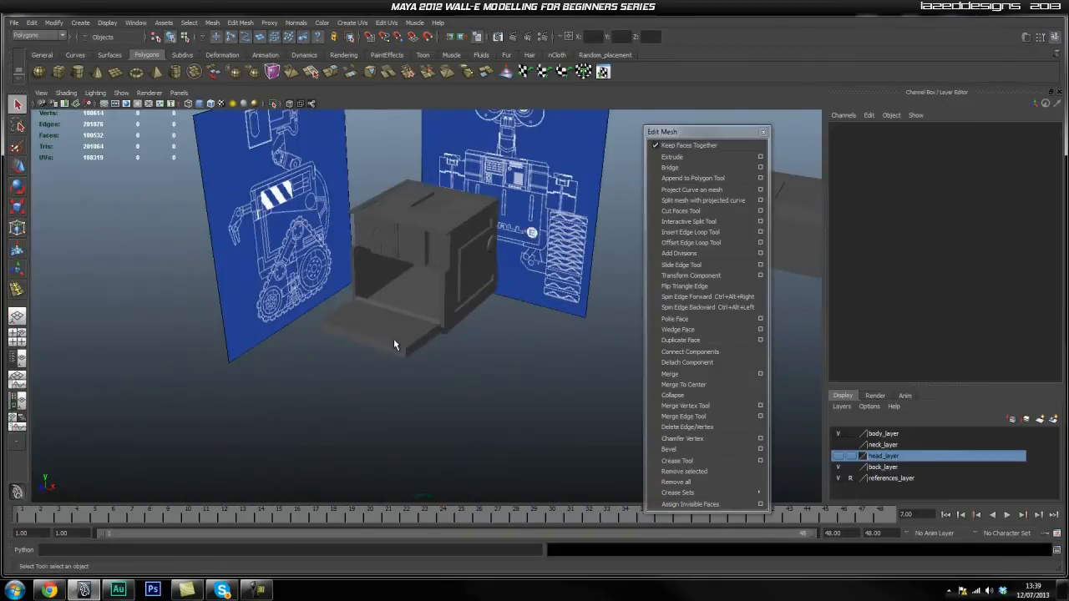
left_click(393, 338)
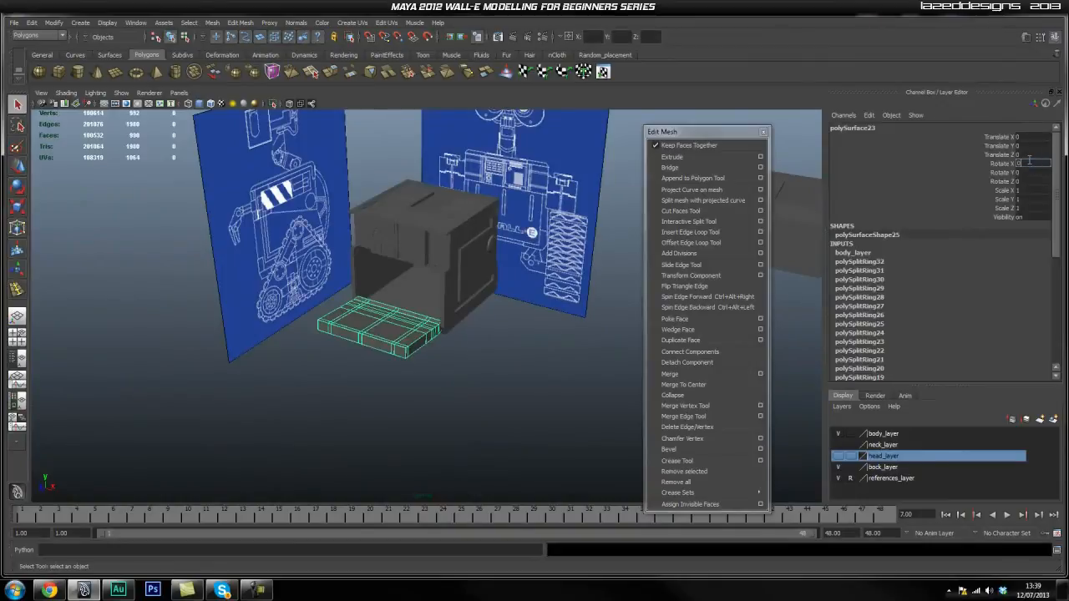
left_click(518, 398)
Isolate the lower body frame near its top corner and turn off its smooth preview
left_click_drag(518, 398, 408, 296, "alt")
scroll(446, 361, "up", 4)
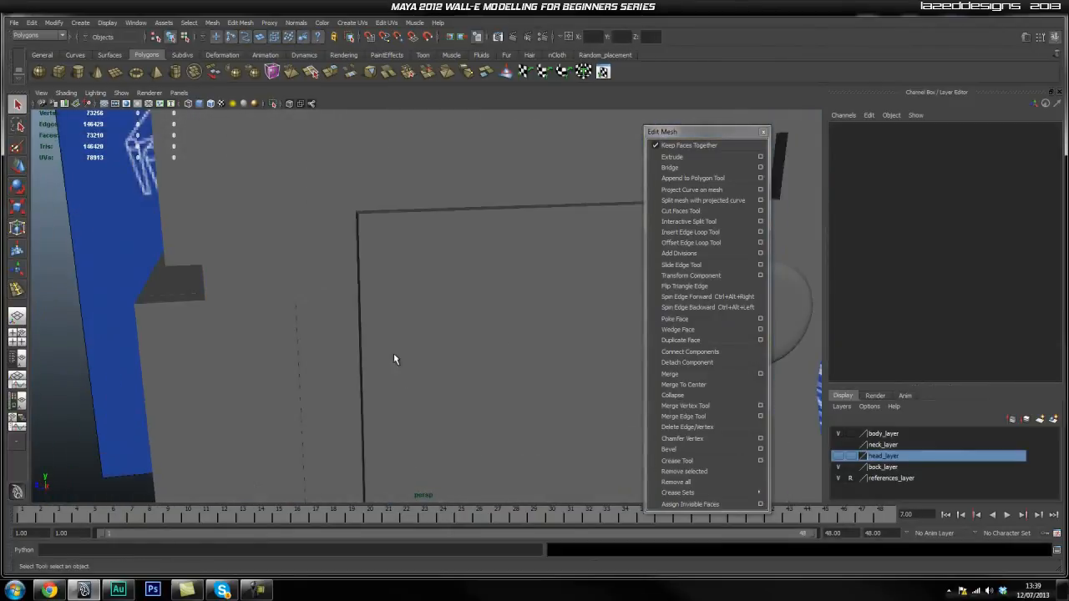
left_click_drag(338, 313, 375, 331, "alt")
left_click(365, 318)
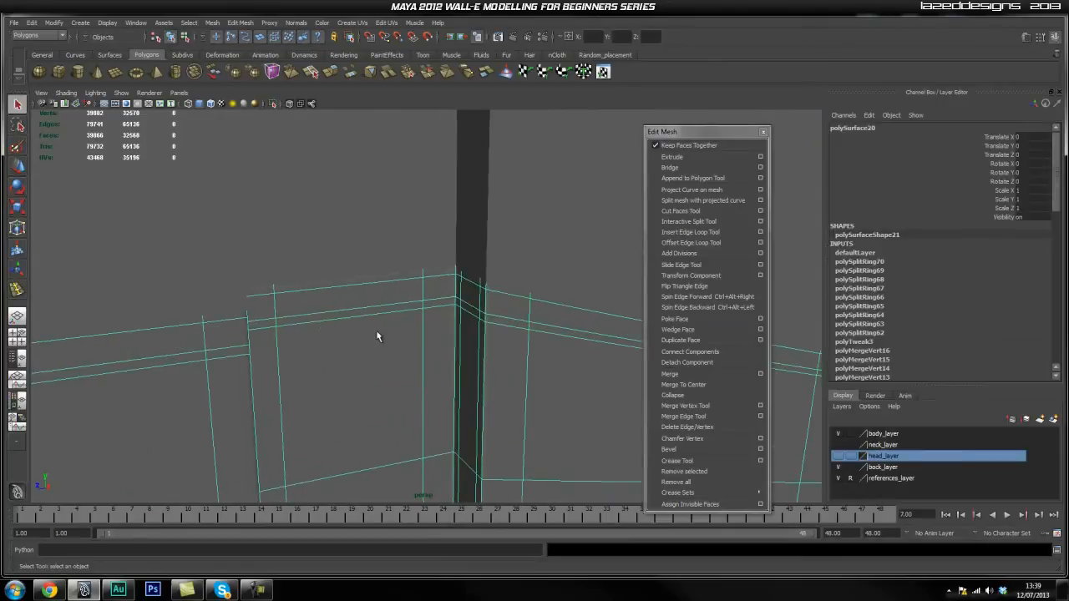
left_click(269, 105)
key("1")
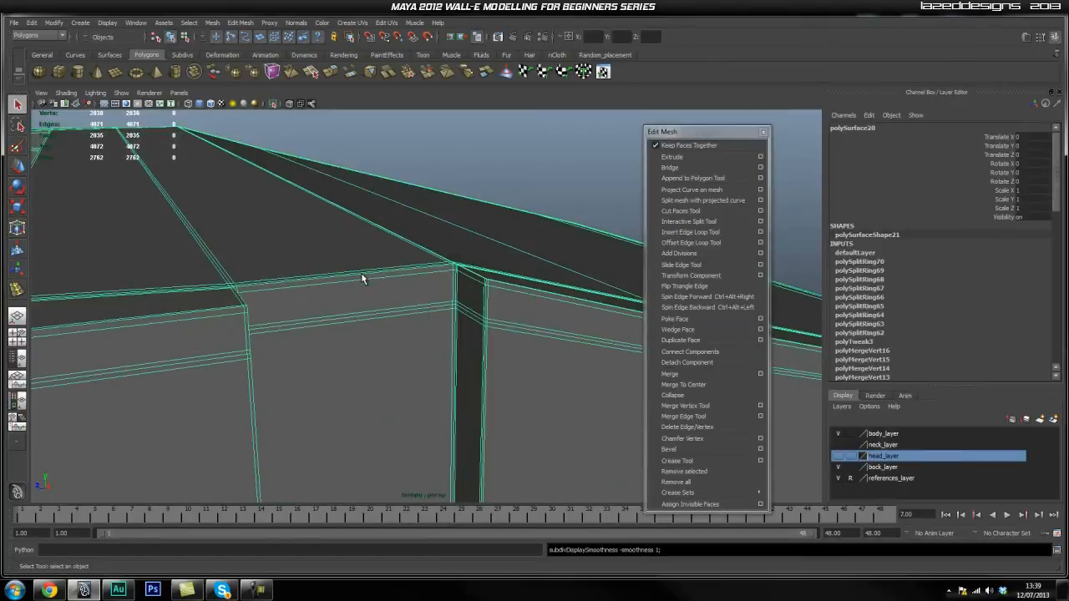
Insert an edge loop just below the lower frame's top rim at the corner and preview the frame smoothed
right_click_drag(200, 255, 387, 238, "alt")
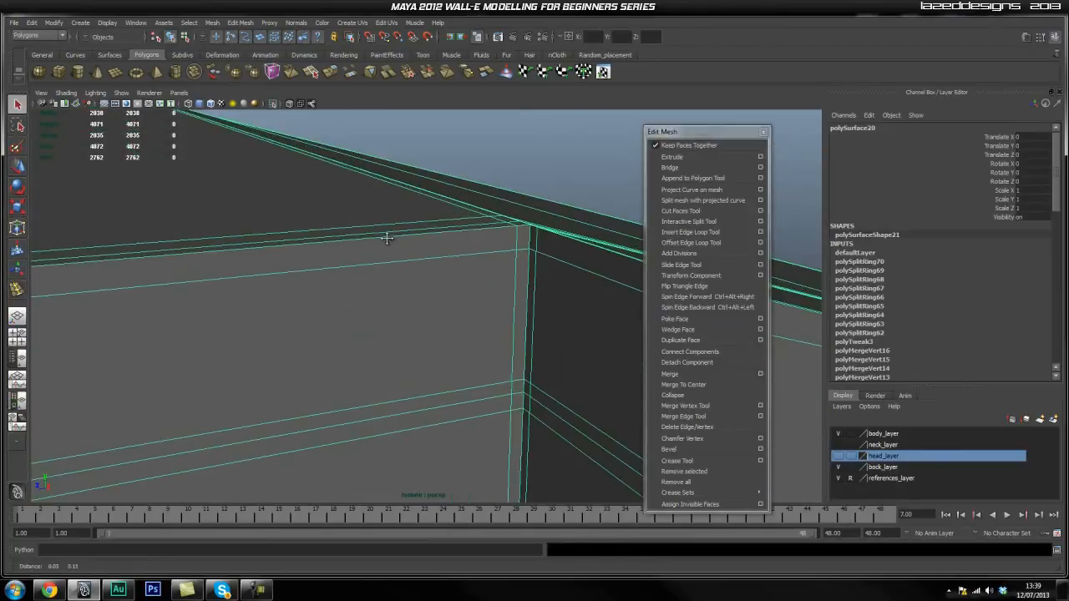
left_click(688, 233)
left_click_drag(518, 246, 516, 240)
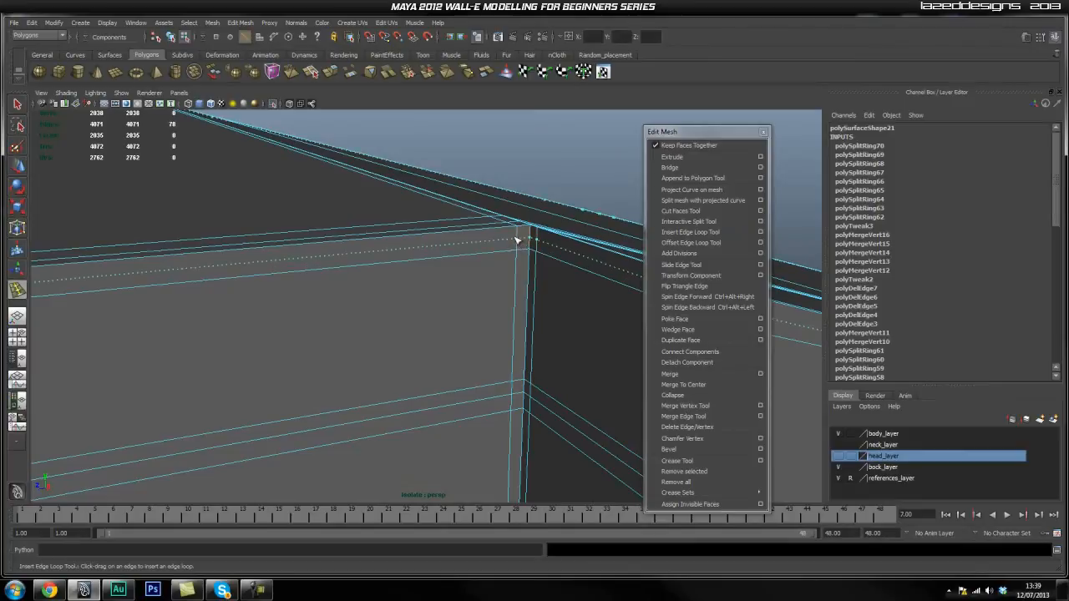
left_click_drag(397, 282, 329, 302, "alt")
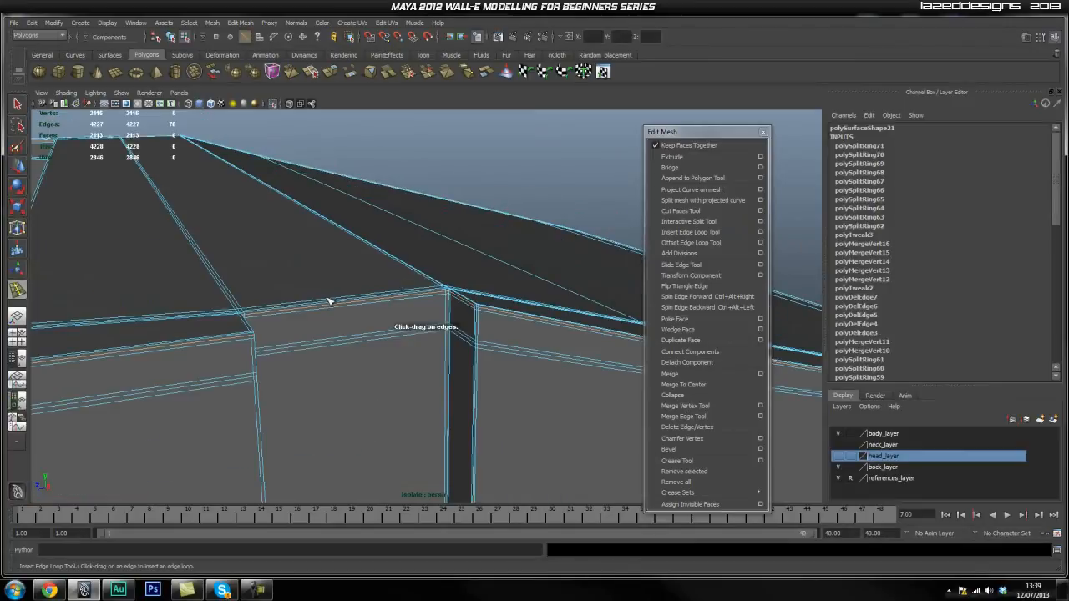
right_click_drag(354, 328, 370, 327)
left_click(382, 327)
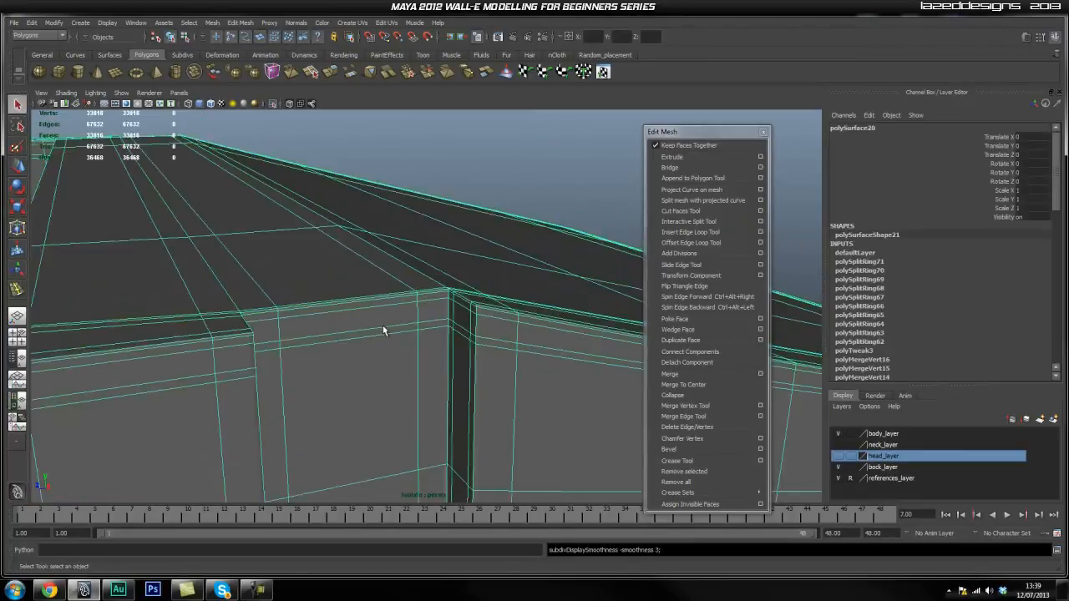
End the isolation to show all objects and examine the seam between the lower frame's top edge and the upper body
left_click(490, 164)
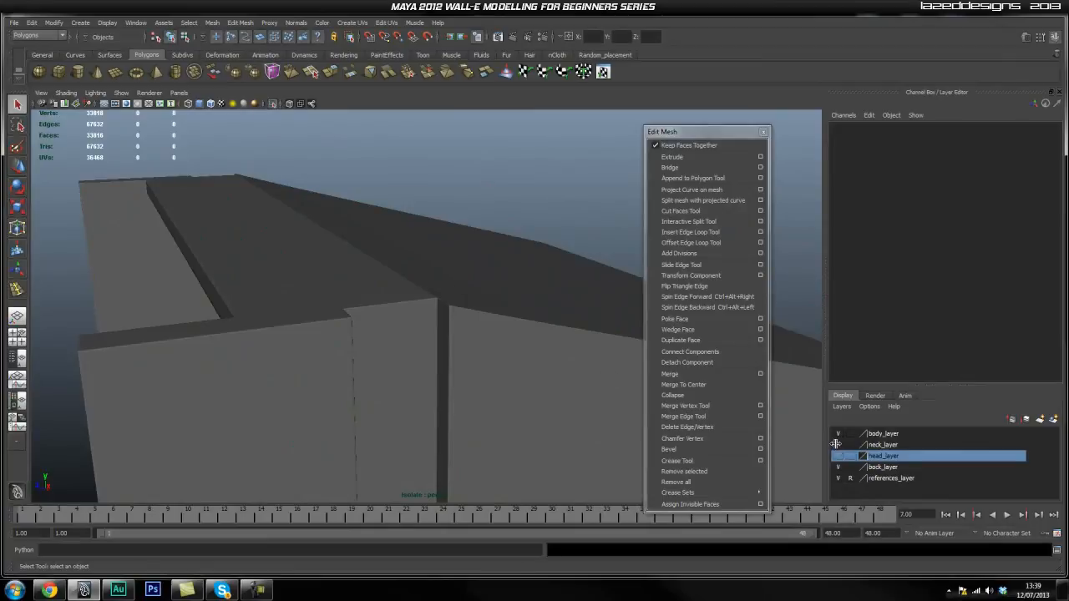
left_click(272, 104)
left_click_drag(418, 215, 431, 303, "alt")
left_click(343, 361)
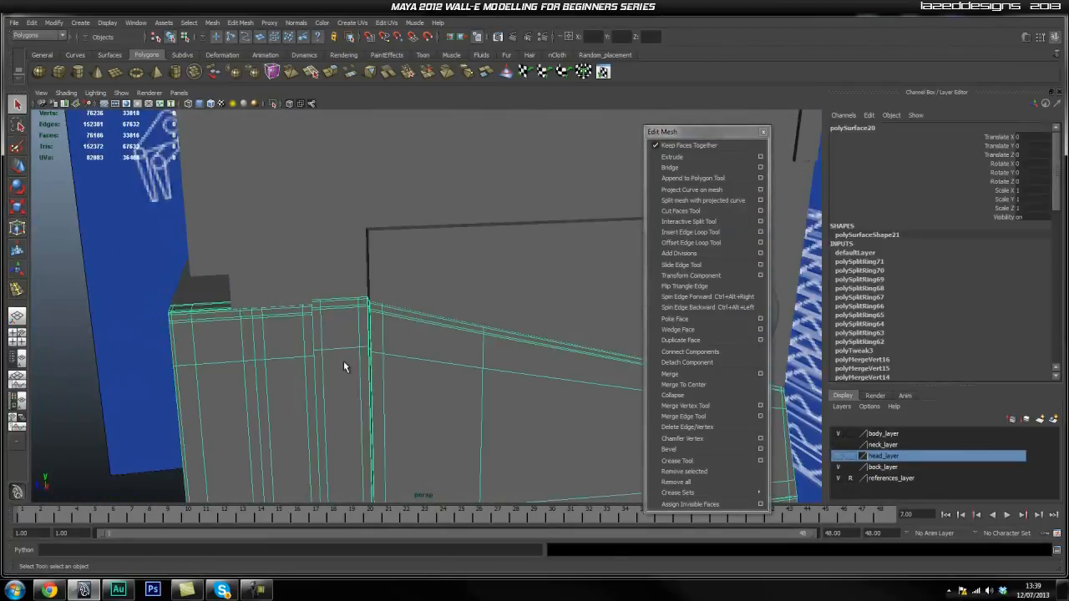
scroll(433, 373, "up", 5)
scroll(413, 366, "down", 6)
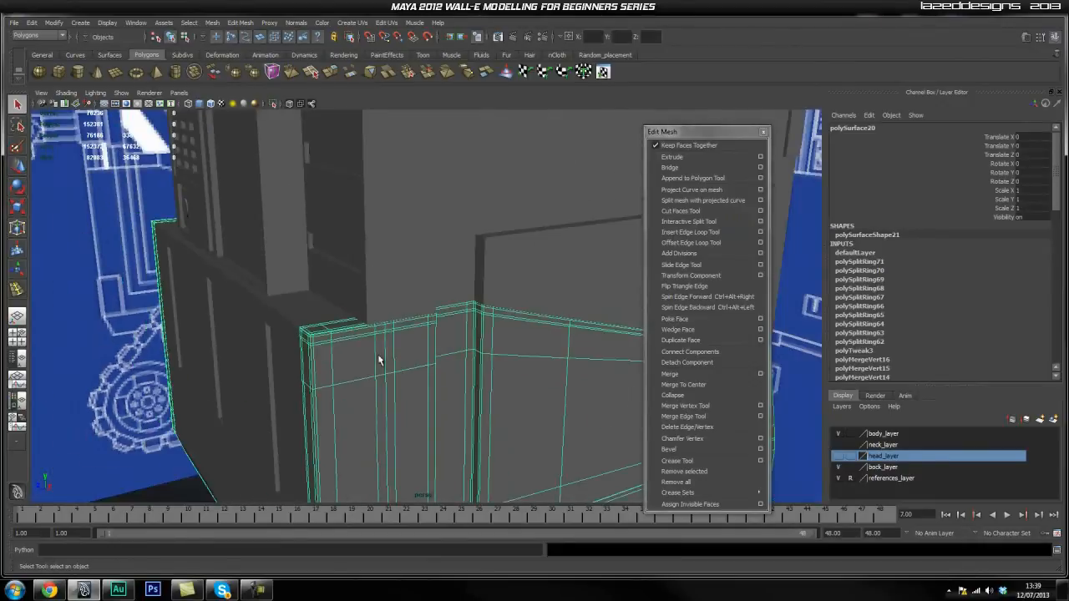
left_click(100, 237)
scroll(318, 302, "down", 1)
scroll(317, 301, "up", 6)
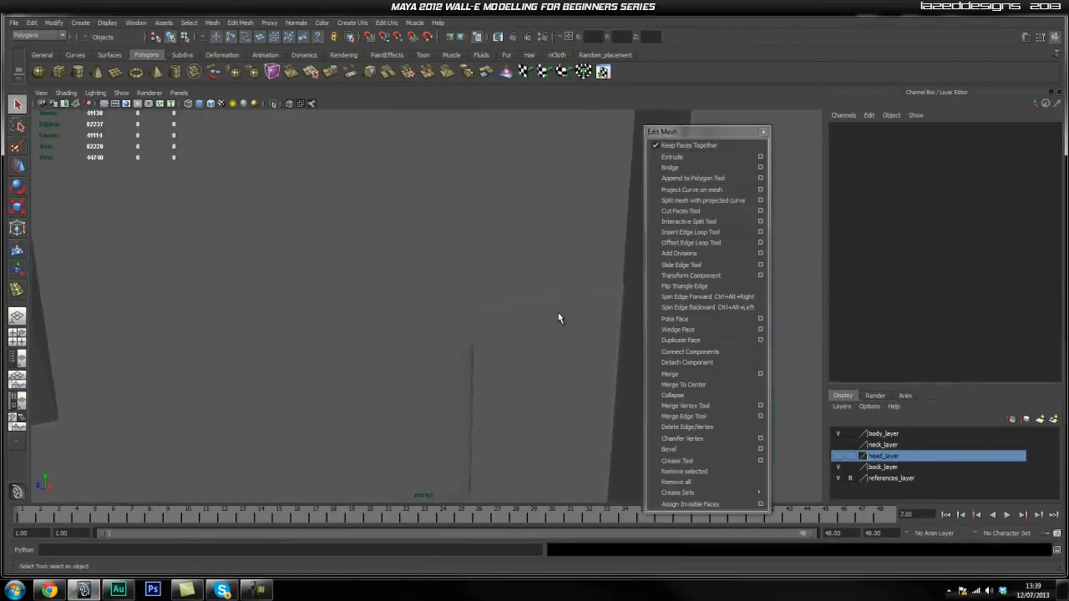
scroll(260, 335, "up", 3)
Compare the lower frame unsmoothed and smoothed against the upper body at the corner, leaving its smooth preview on
left_click(338, 335)
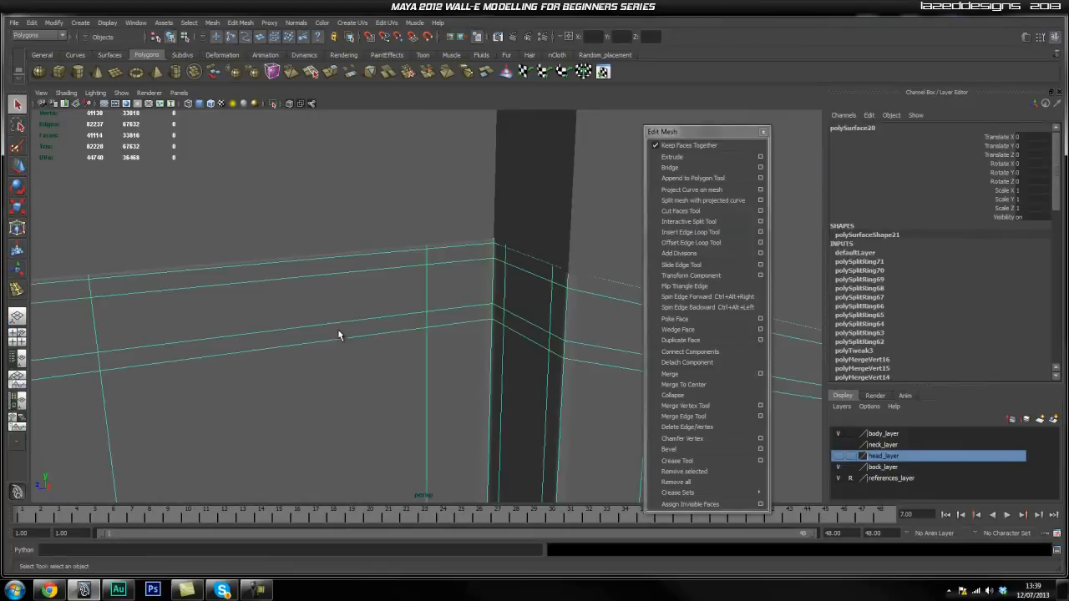
key("1")
key("3")
key("1")
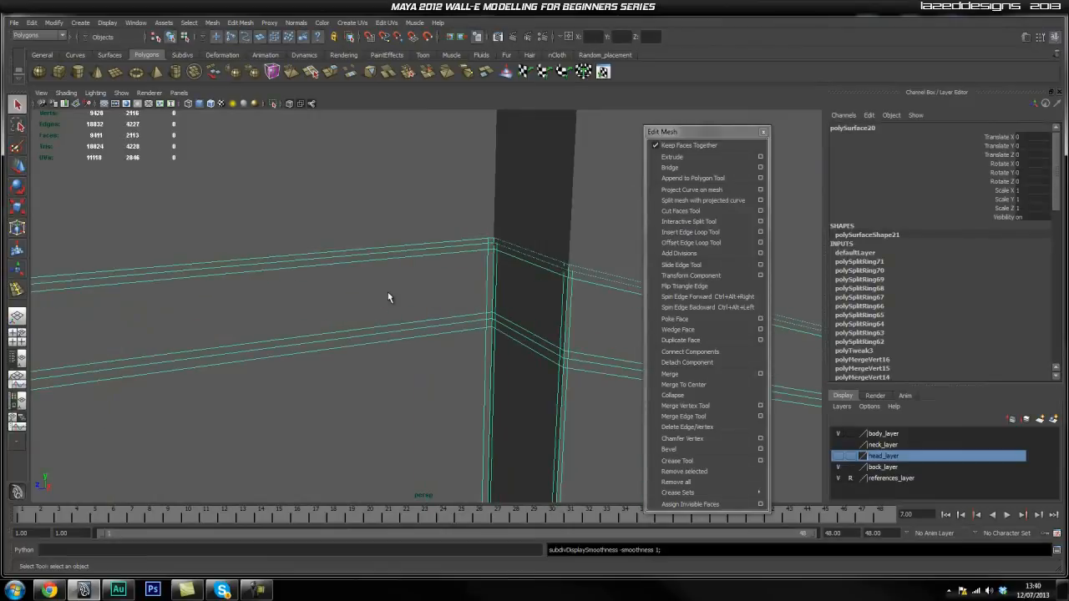
left_click(392, 212)
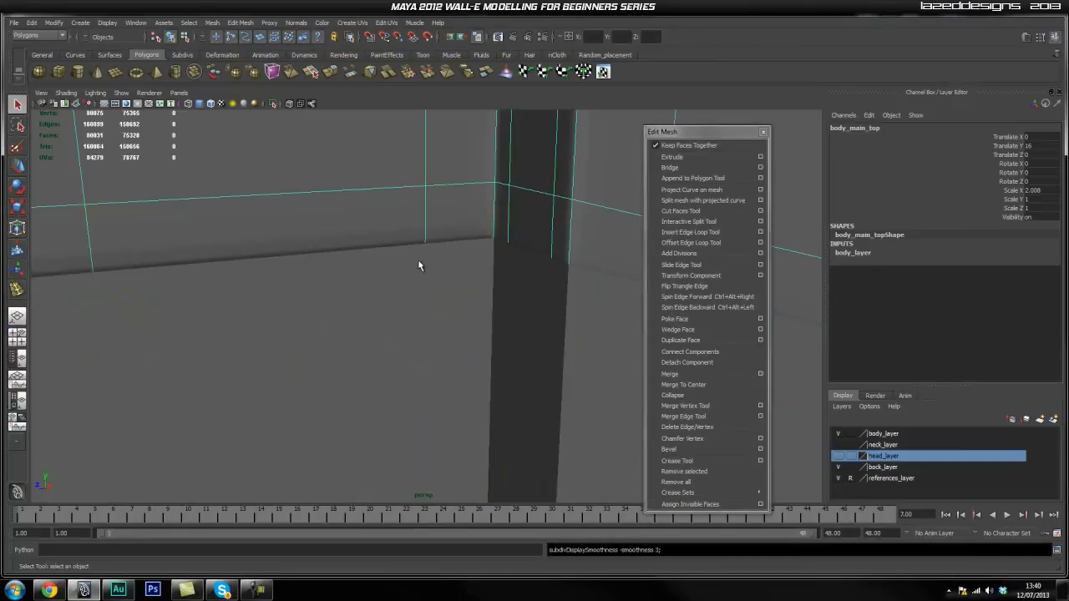
left_click(414, 321)
key("3")
Raise the lower body frame slightly towards the upper body, to a Translate Y of about 0.063
scroll(409, 326, "down", 5)
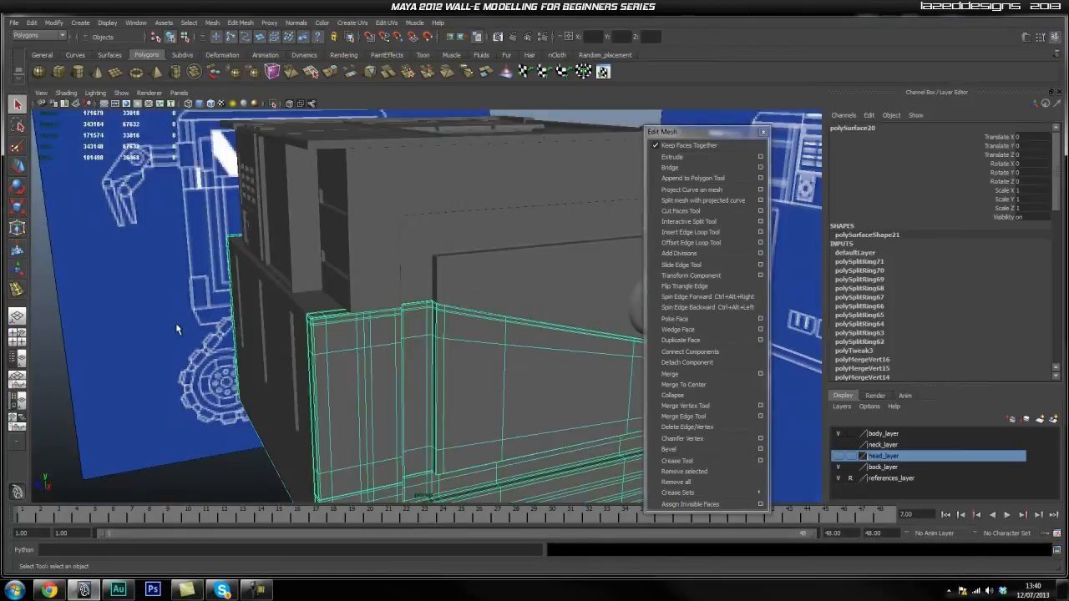
left_click(221, 329)
scroll(385, 342, "up", 6)
left_click_drag(385, 341, 375, 331, "alt")
left_click(370, 328)
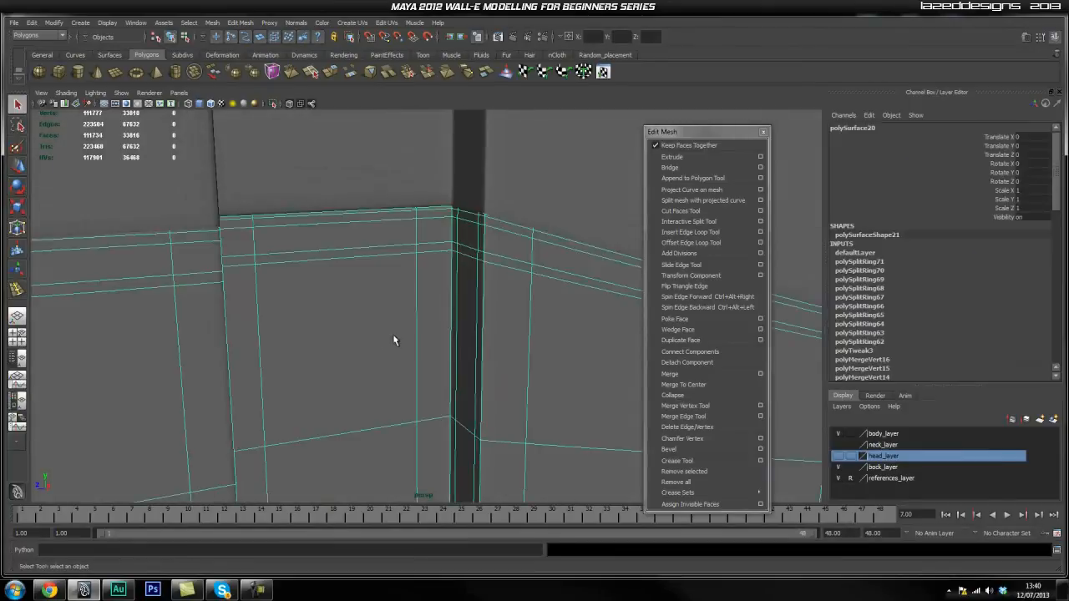
scroll(394, 332, "down", 5)
key("w")
scroll(449, 324, "down", 5)
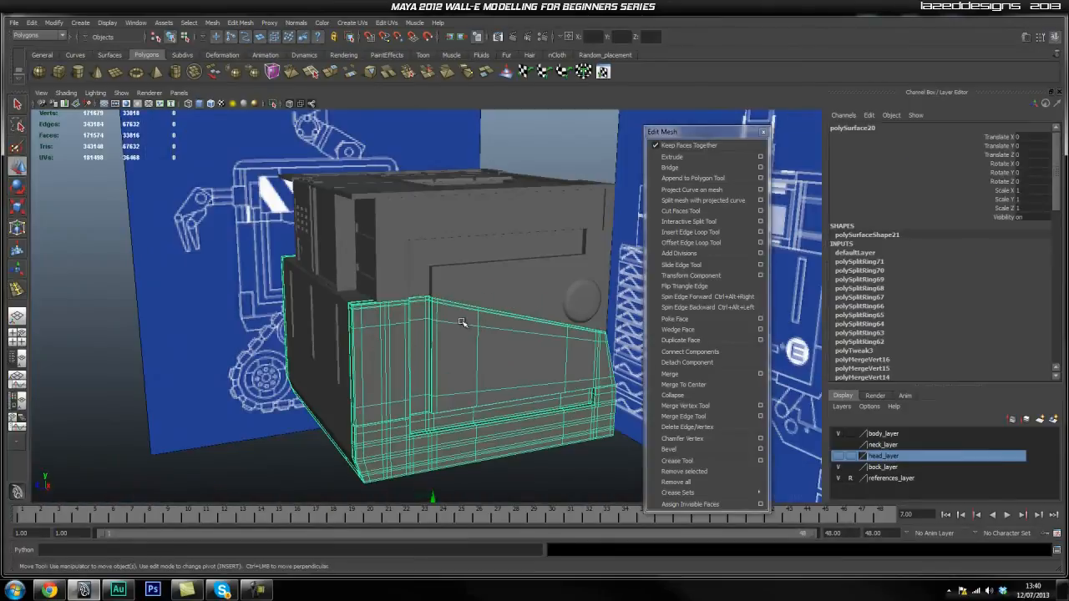
left_click_drag(431, 480, 431, 477)
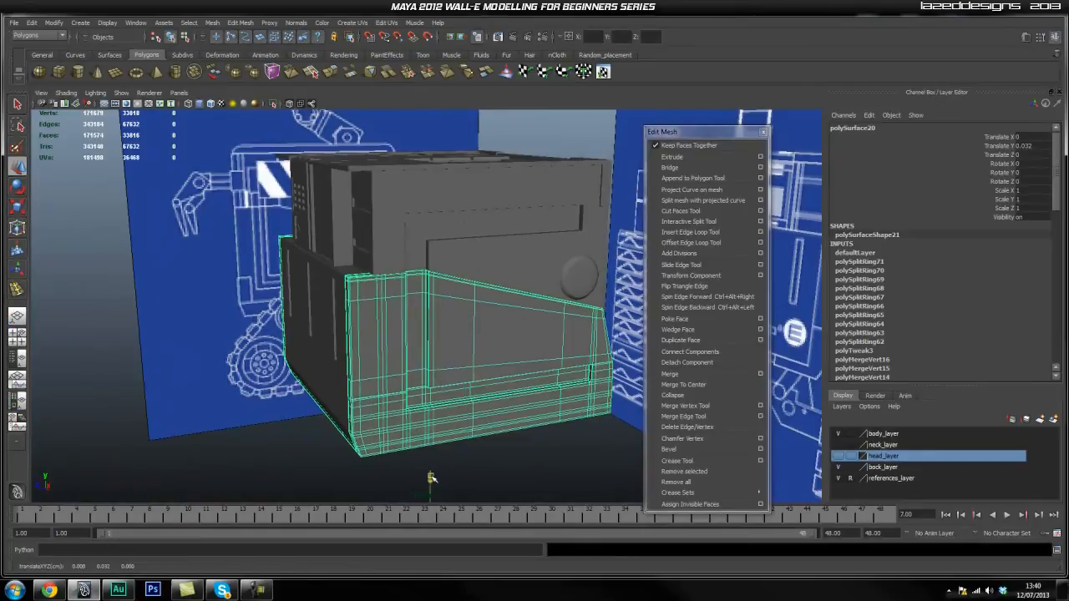
left_click(485, 468)
Examine the body's seams, front grooves, stepped ledge and side recess from all around with the frame raised
scroll(410, 348, "up", 6)
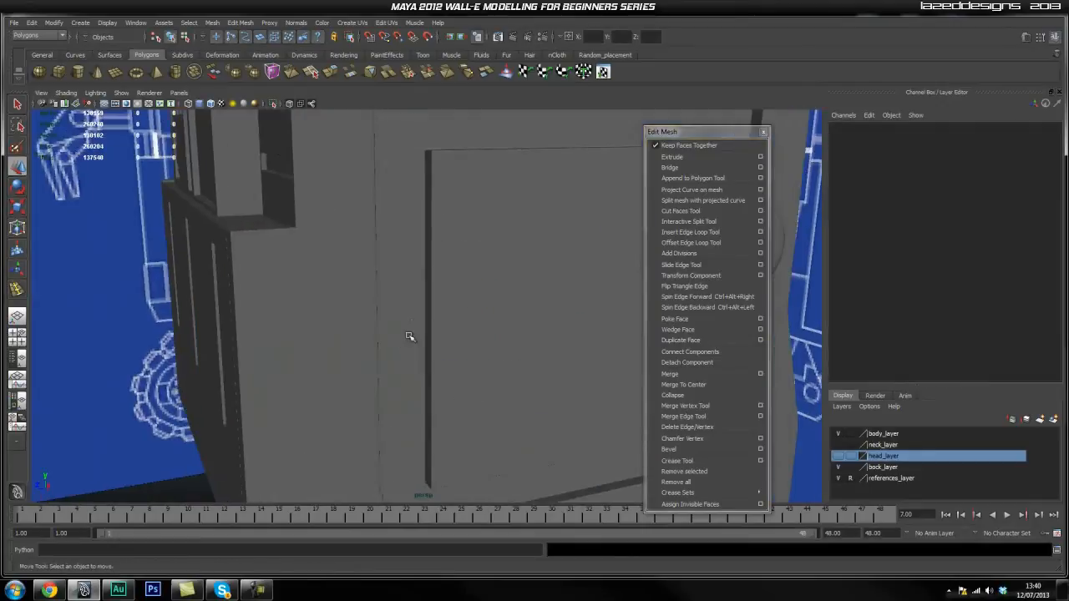
right_click_drag(398, 362, 585, 376, "alt")
left_click_drag(440, 329, 395, 387, "alt")
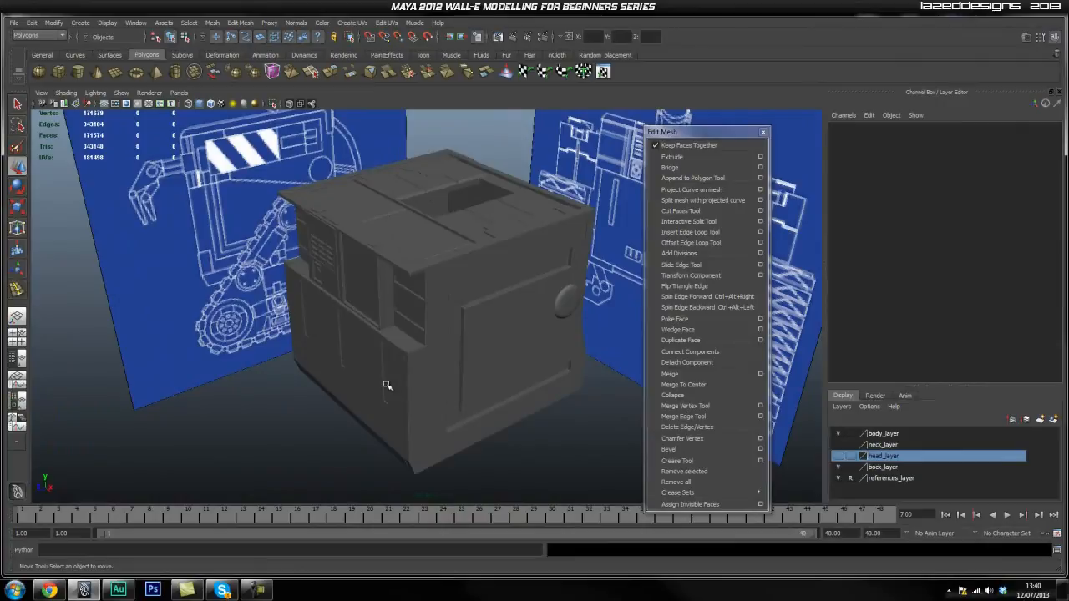
left_click_drag(516, 378, 318, 375, "alt")
right_click_drag(317, 375, 433, 356, "alt")
left_click_drag(433, 356, 346, 370, "alt")
right_click_drag(493, 345, 440, 341, "alt")
left_click_drag(440, 340, 457, 257, "alt")
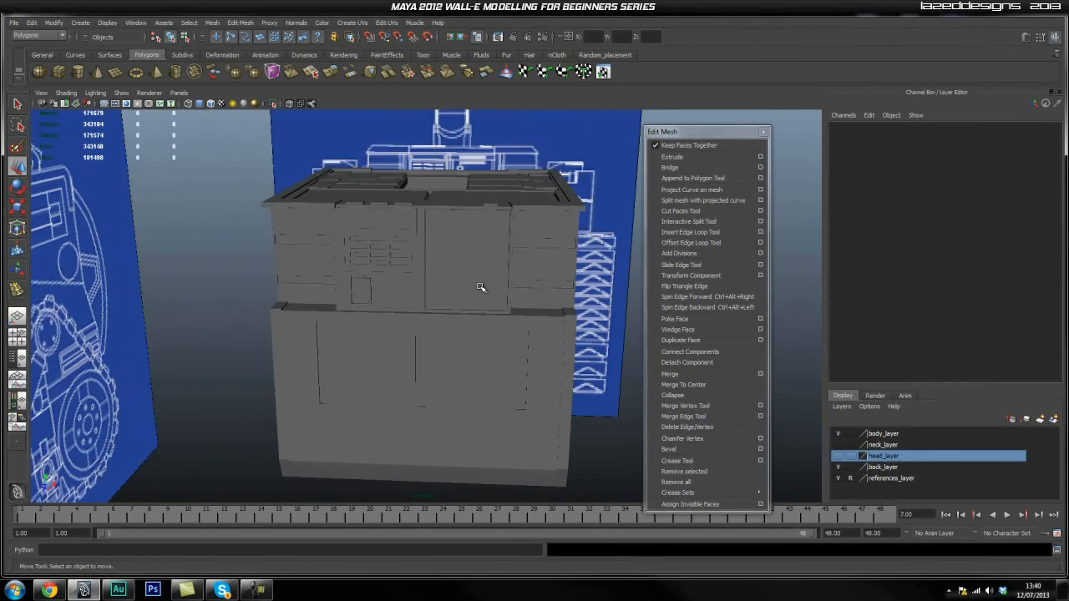
left_click_drag(448, 389, 509, 413, "alt")
scroll(554, 420, "down", 5)
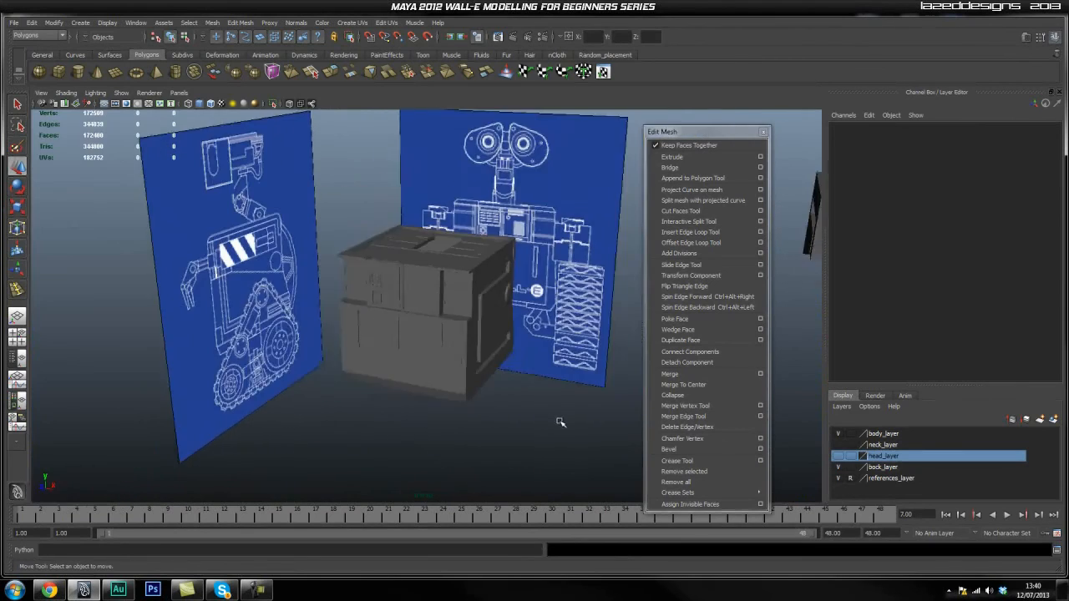
scroll(350, 395, "up", 5)
mouse_move(465, 394)
left_mouse_down("alt")
mouse_move(508, 376)
mouse_move(568, 377)
mouse_move(522, 390)
mouse_move(573, 406)
mouse_move(487, 376)
mouse_move(492, 393)
mouse_move(481, 394)
left_mouse_up("alt")
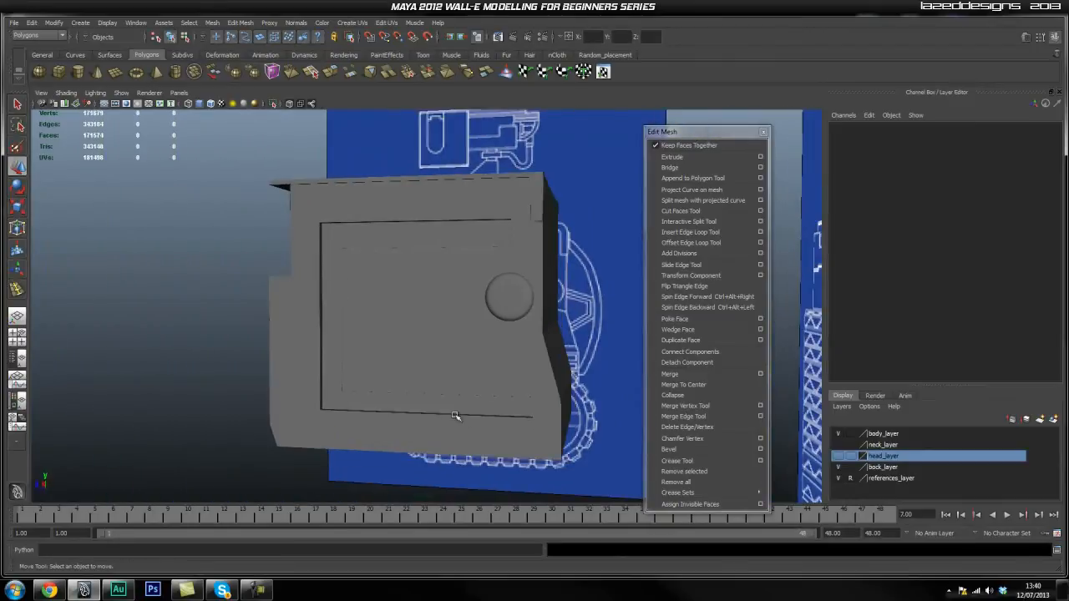
left_click_drag(429, 430, 462, 417, "alt")
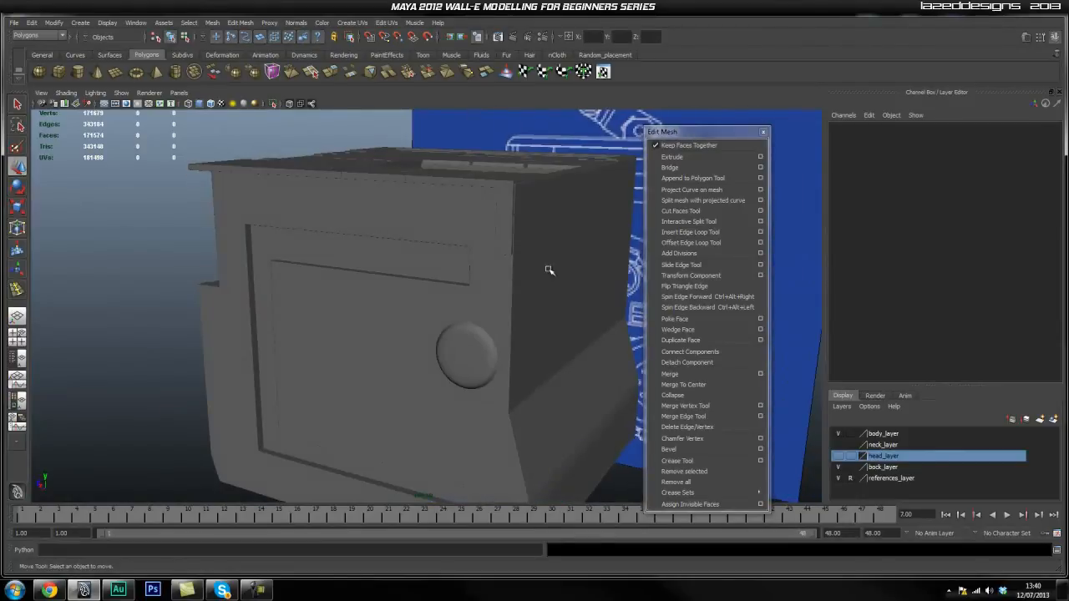
right_click_drag(447, 328, 525, 389, "alt")
left_click_drag(525, 389, 457, 402, "alt")
Examine the body's corners and top panels up close and from above, with the top-left rim selected
left_click(434, 390)
left_click_drag(347, 398, 360, 365, "alt")
left_click(98, 277)
right_click_drag(159, 301, 227, 339, "alt")
left_click_drag(227, 339, 231, 337, "alt")
left_click(440, 319)
left_click_drag(439, 319, 384, 289, "alt")
right_click_drag(384, 289, 351, 321, "alt")
left_click_drag(350, 322, 419, 338, "alt")
right_click_drag(419, 337, 401, 347, "alt")
left_click_drag(468, 346, 492, 389, "alt")
right_click_drag(492, 389, 466, 394, "alt")
right_click_drag(309, 346, 482, 240, "alt")
right_click_drag(478, 303, 473, 420, "alt")
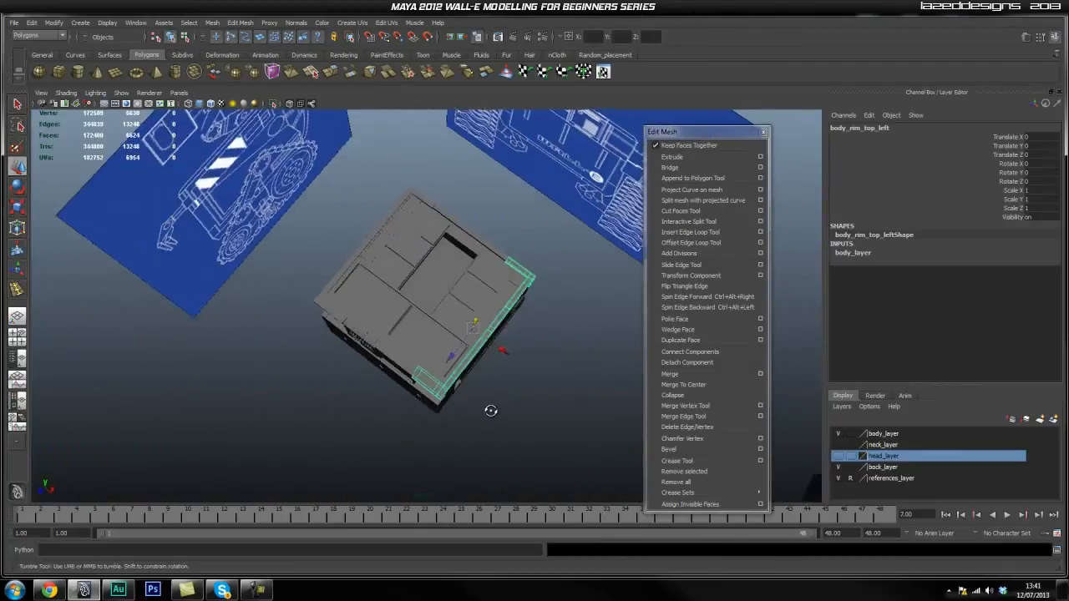
Select the remaining body pieces together and turn on their smooth preview
left_click_drag(491, 389, 474, 386, "alt")
left_click_drag(568, 449, 551, 411)
key("3")
left_click(562, 422)
left_click(453, 393)
left_click(556, 412)
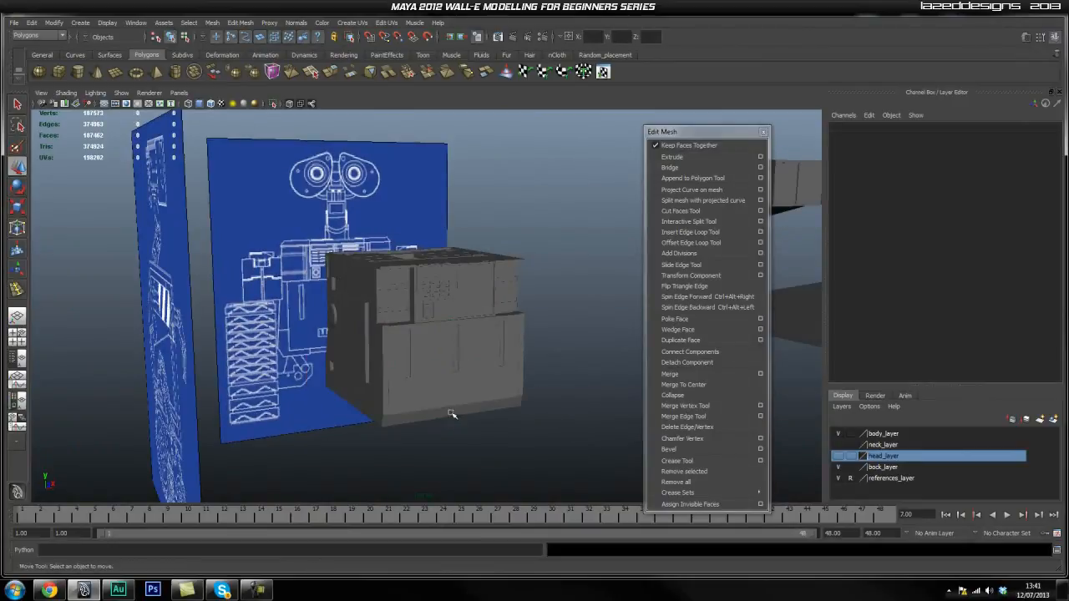
Examine the smoothed body from the front and side, selecting the lower frame and body_main_top to compare their meeting edges
left_click_drag(520, 373, 215, 233, "alt")
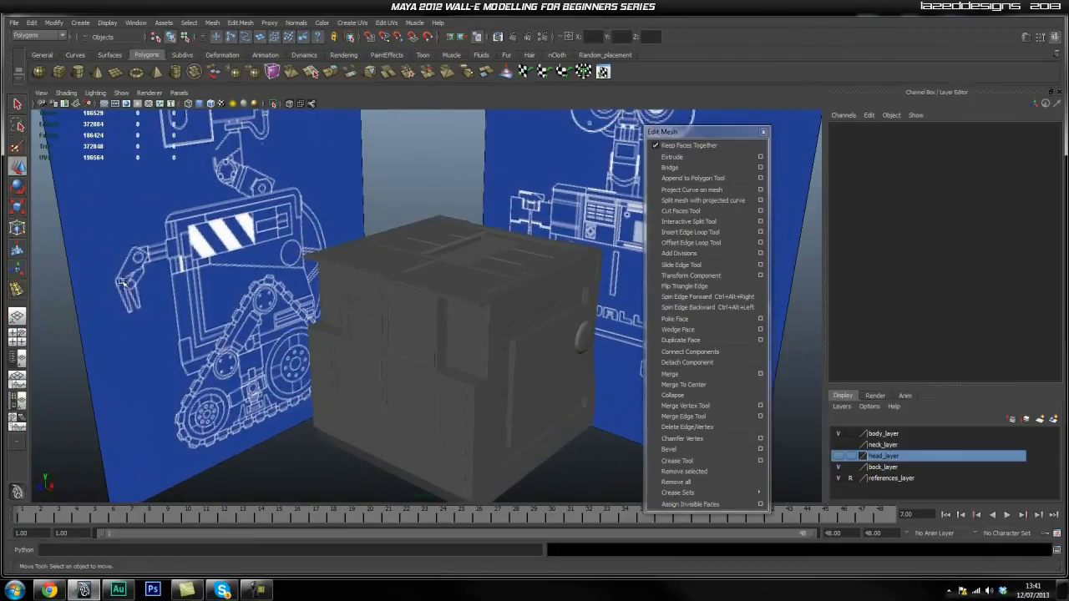
left_click_drag(316, 375, 329, 203, "alt")
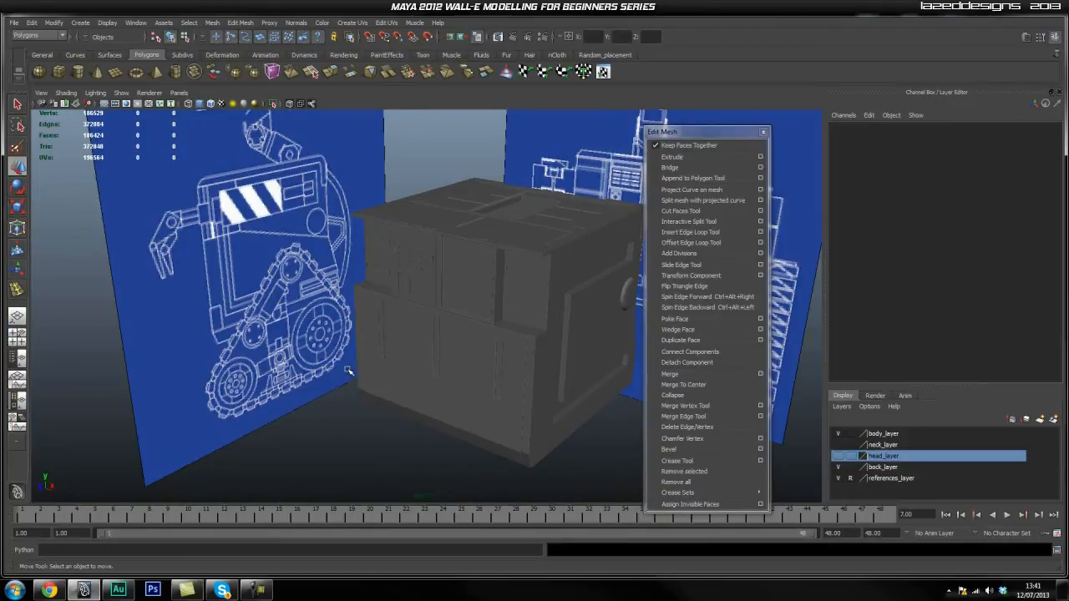
left_click_drag(317, 345, 432, 349, "alt")
scroll(294, 349, "down", 3)
left_click(407, 309)
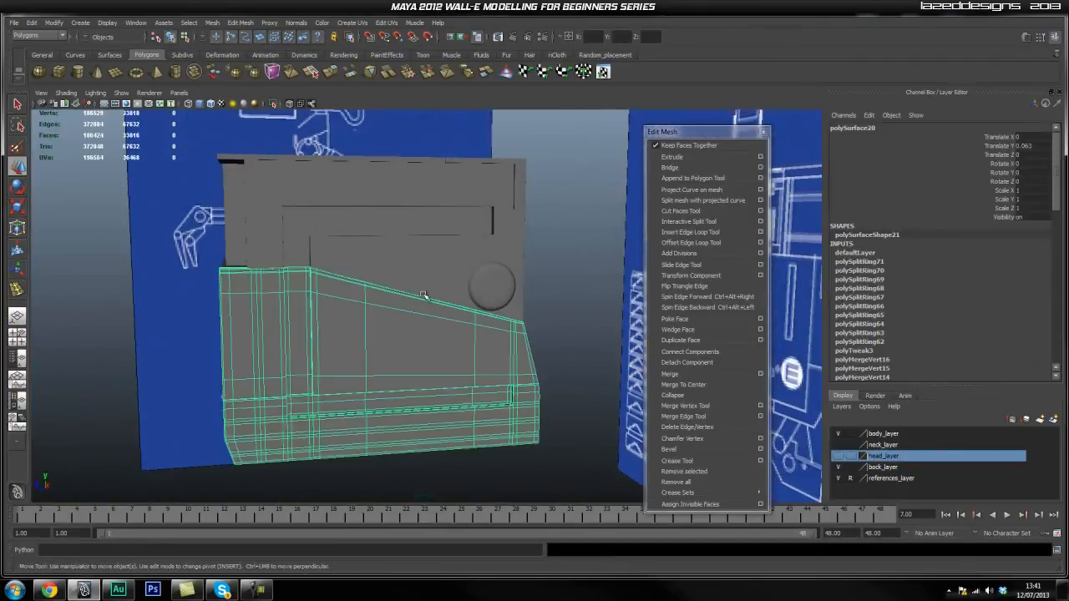
left_click(432, 295)
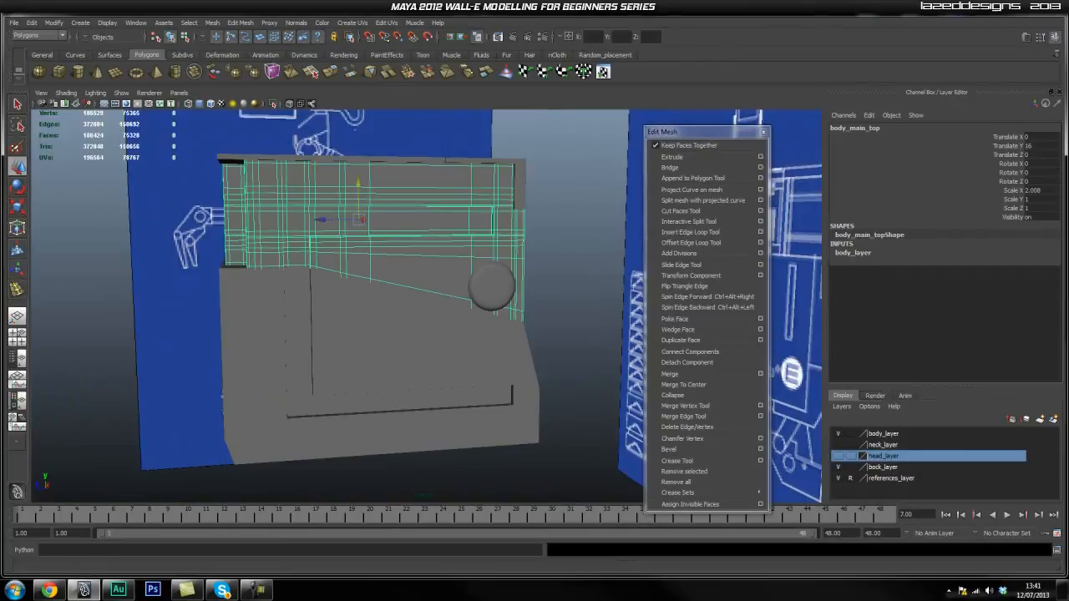